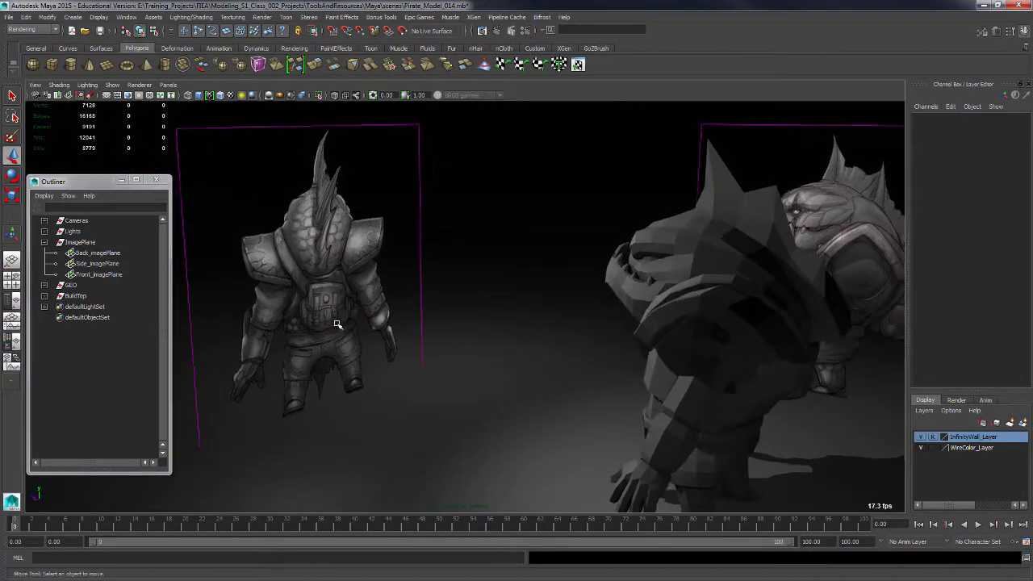
Examine the pirate model's back and waist area from several angles.
alt+right_drag(337, 325, 533, 344)
alt+drag(532, 344, 406, 323)
alt+right_drag(406, 323, 627, 385)
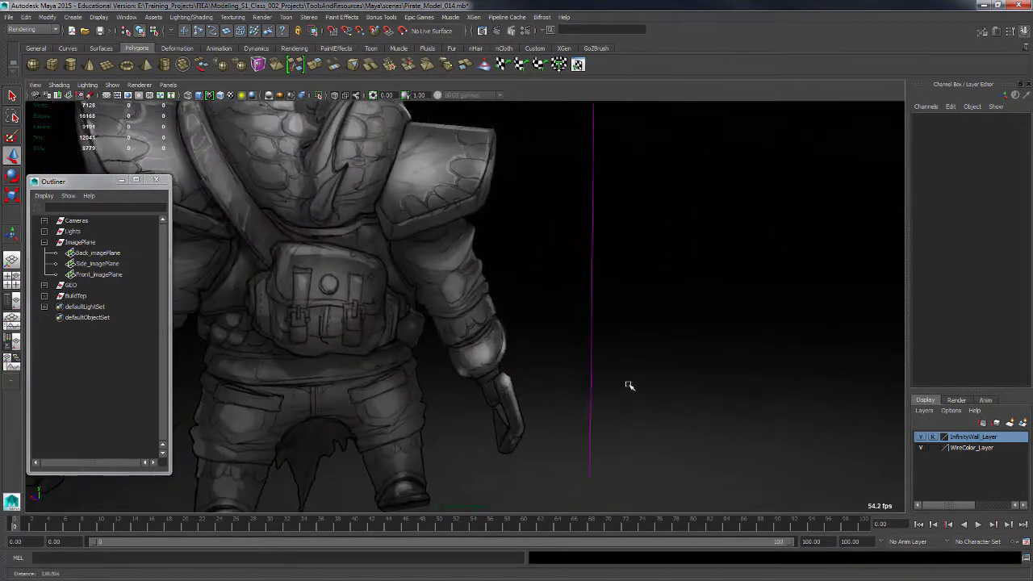
alt+drag(627, 385, 545, 324)
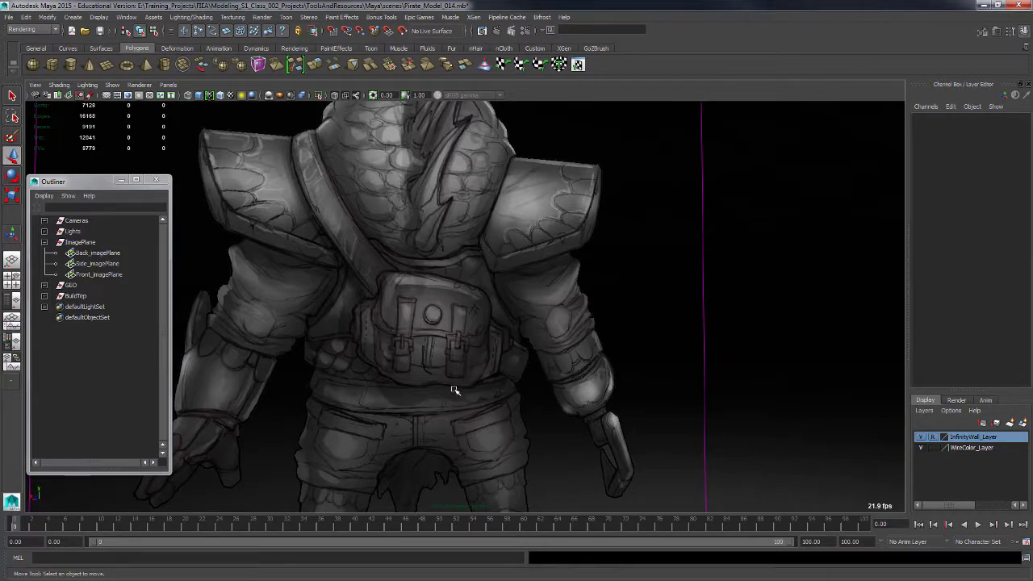
alt+drag(457, 394, 521, 415)
alt+right_drag(521, 414, 479, 378)
alt+drag(479, 379, 431, 274)
Create a polygon cube with width, height and depth of 20 and 2 divisions on each axis.
click(72, 17)
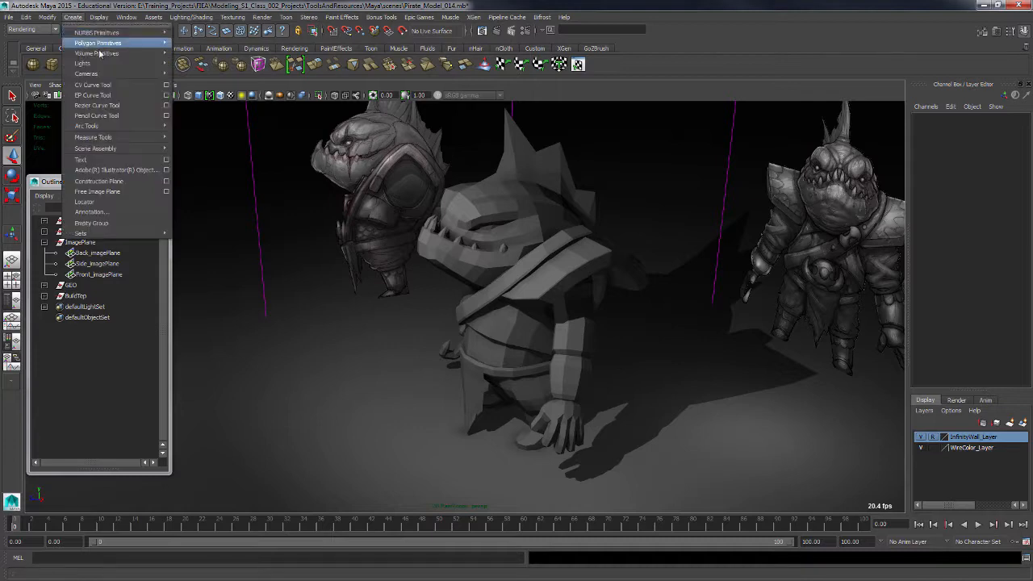
mouse_move(129, 45)
click(255, 61)
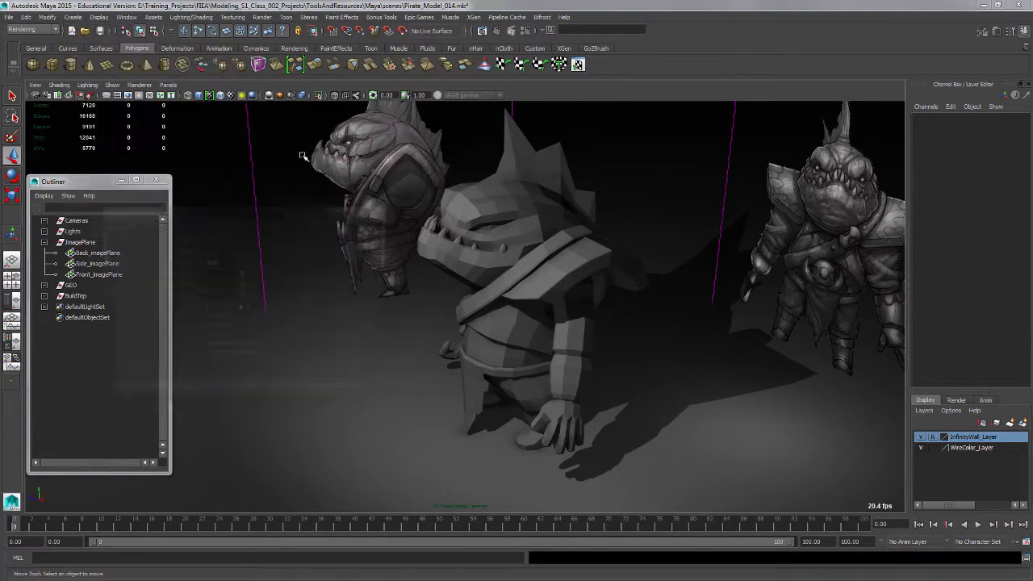
drag(263, 215, 342, 267)
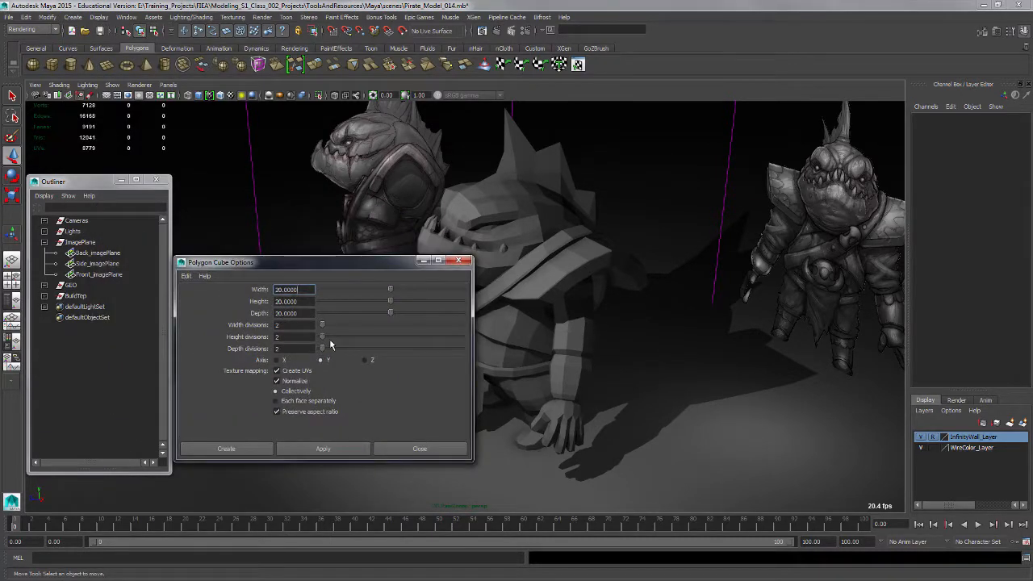
click(342, 453)
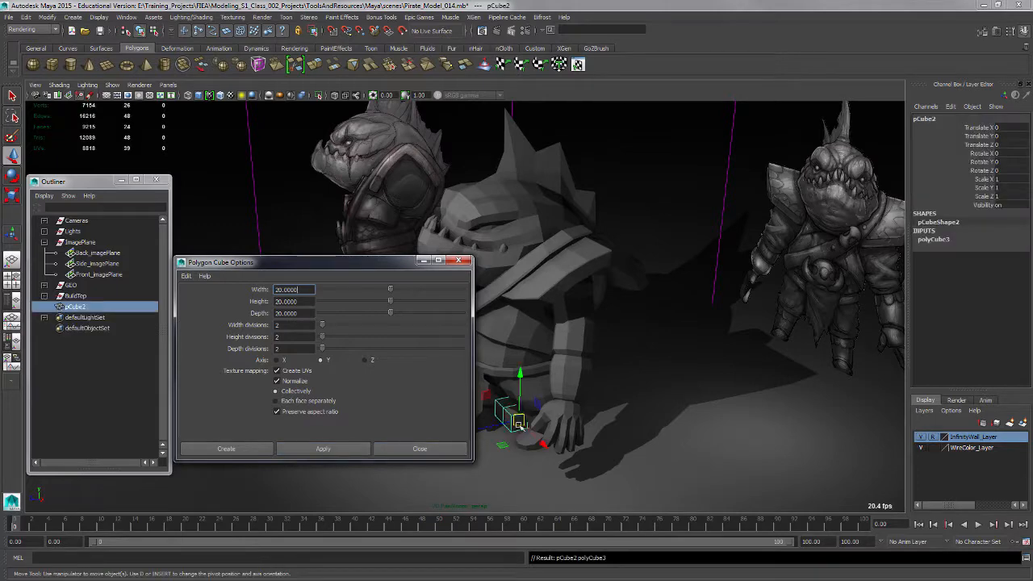
click(459, 260)
Move the new cube onto the character's lower back near the belt.
drag(522, 392, 524, 271)
key(ctrl+z)
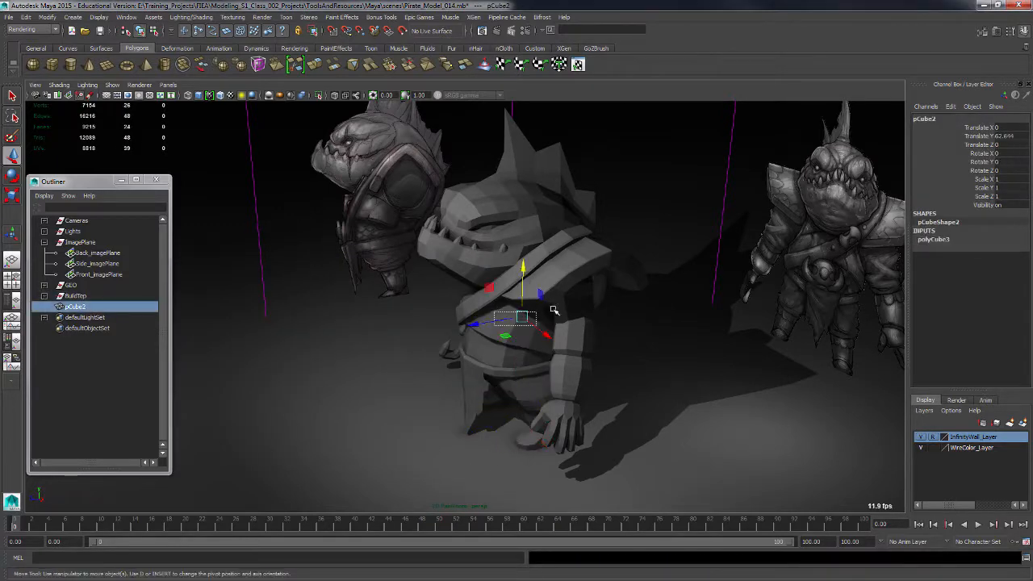
key(ctrl+z)
mouse_move(546, 320)
mouse_down()
mouse_move(499, 324)
mouse_move(546, 336)
mouse_up()
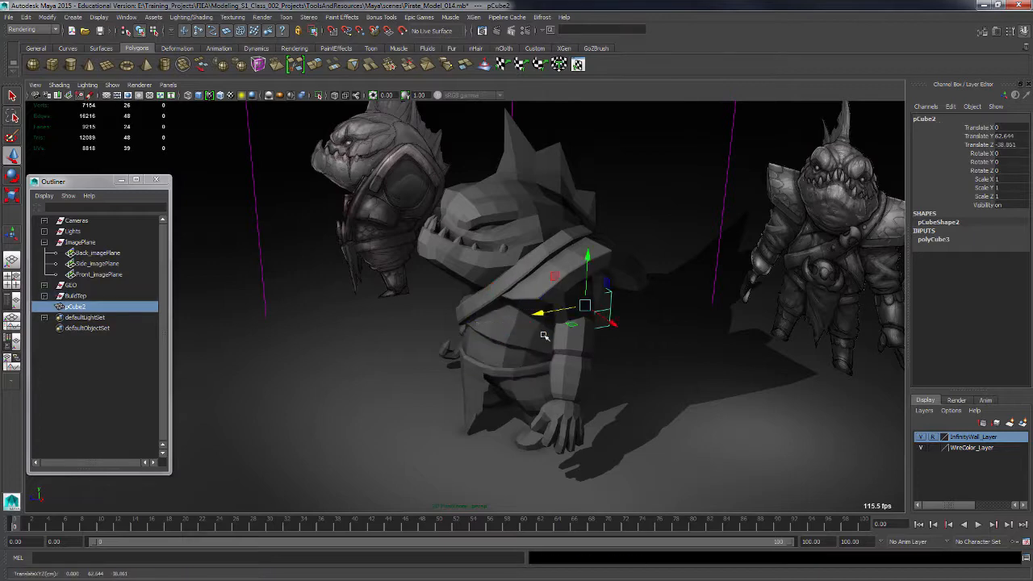
Rotate the cube about -26 degrees around X to follow the slope of the back.
key(space)
key(space)
alt+middle_drag(568, 402, 429, 384)
alt+right_drag(536, 403, 618, 435)
drag(396, 336, 450, 317)
key(e)
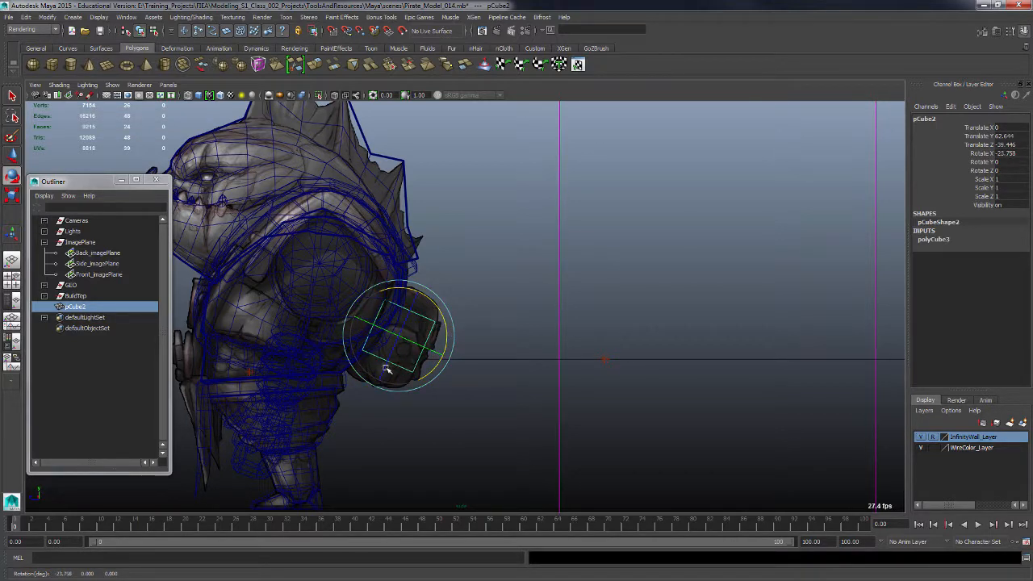
key(r)
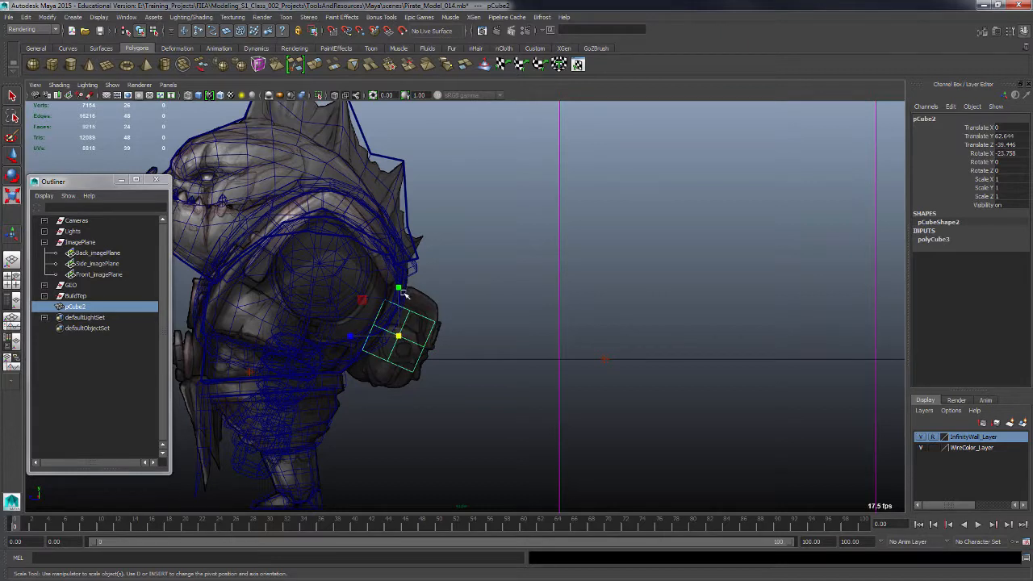
drag(399, 288, 407, 284)
key(ctrl+z)
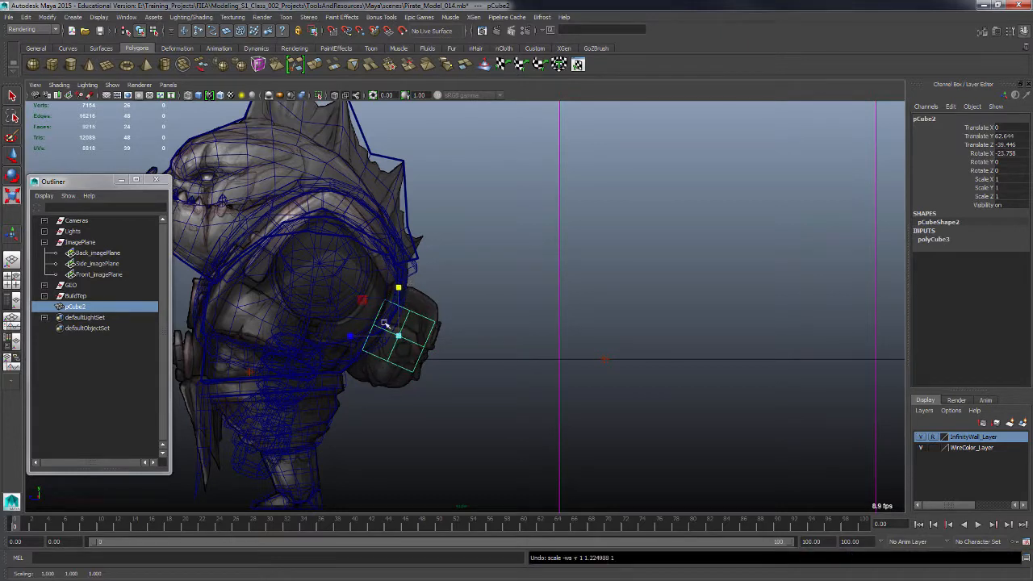
Scale the cube with World axis orientation to about 1.17, 1.79, 1.17, then reset the Scale tool to Object orientation.
double_click(12, 173)
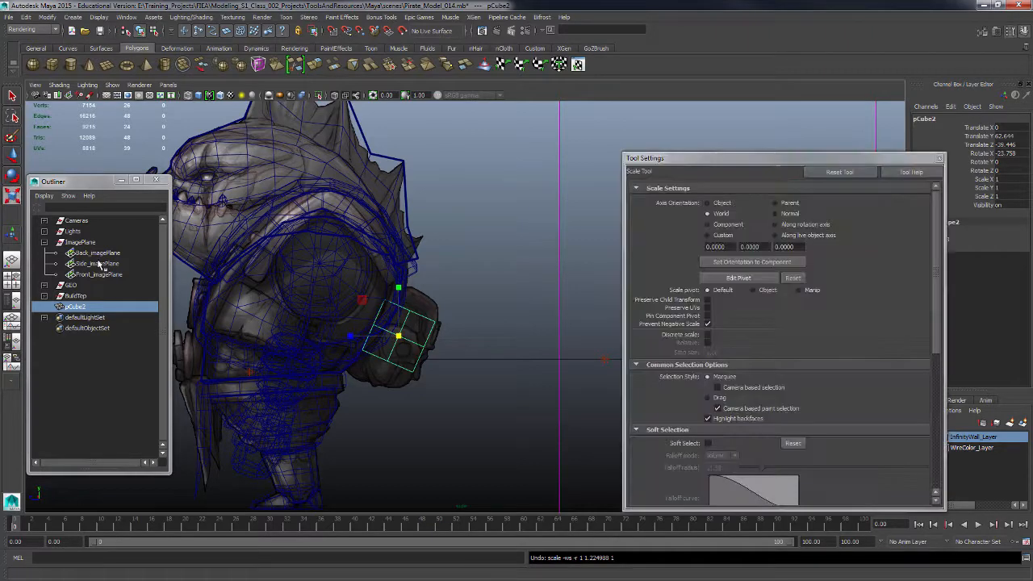
click(715, 216)
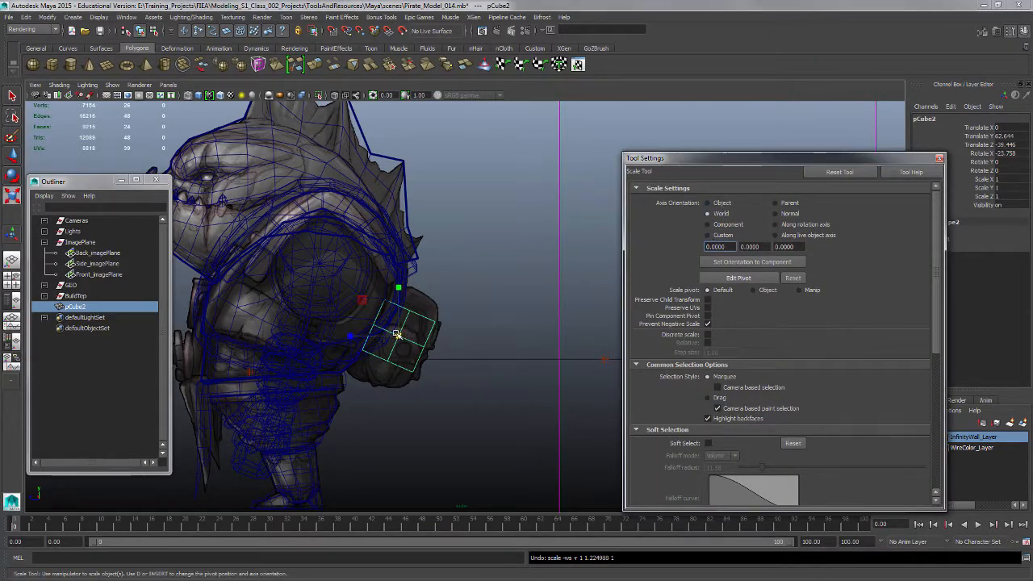
drag(397, 333, 428, 267)
click(707, 202)
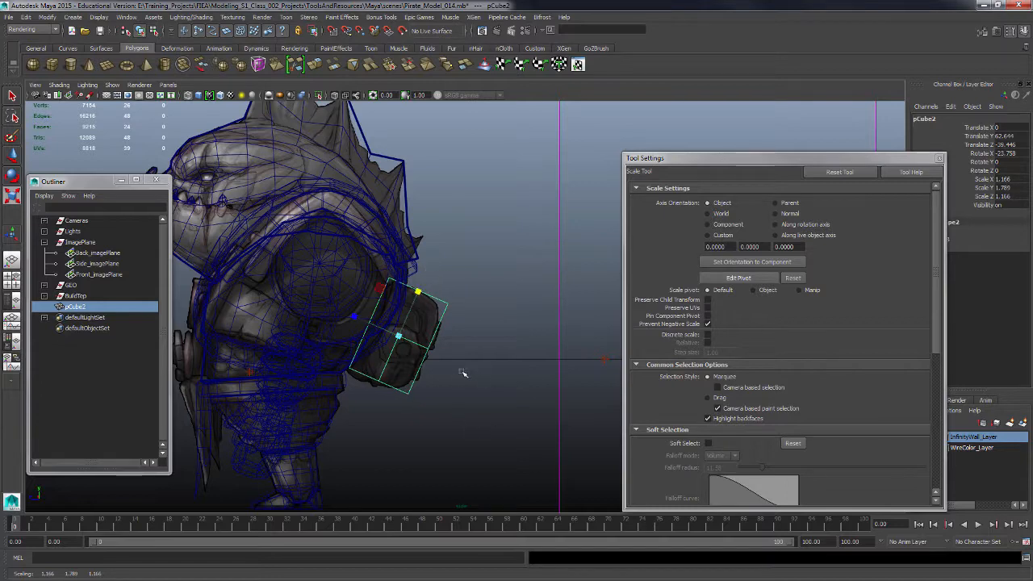
click(939, 159)
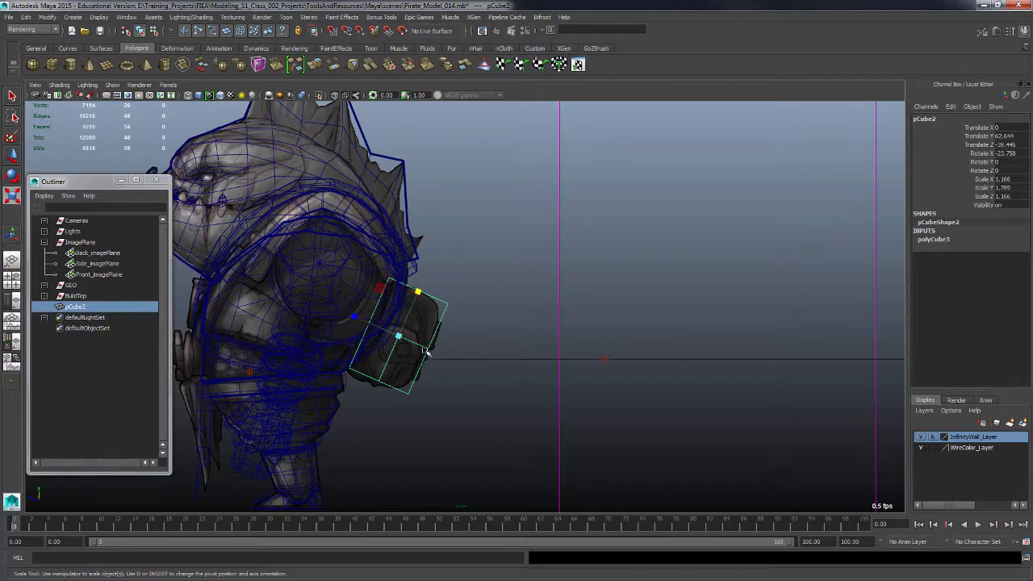
Switch to vertex mode and move the cube's corner vertices to shape it against the back.
key(F9)
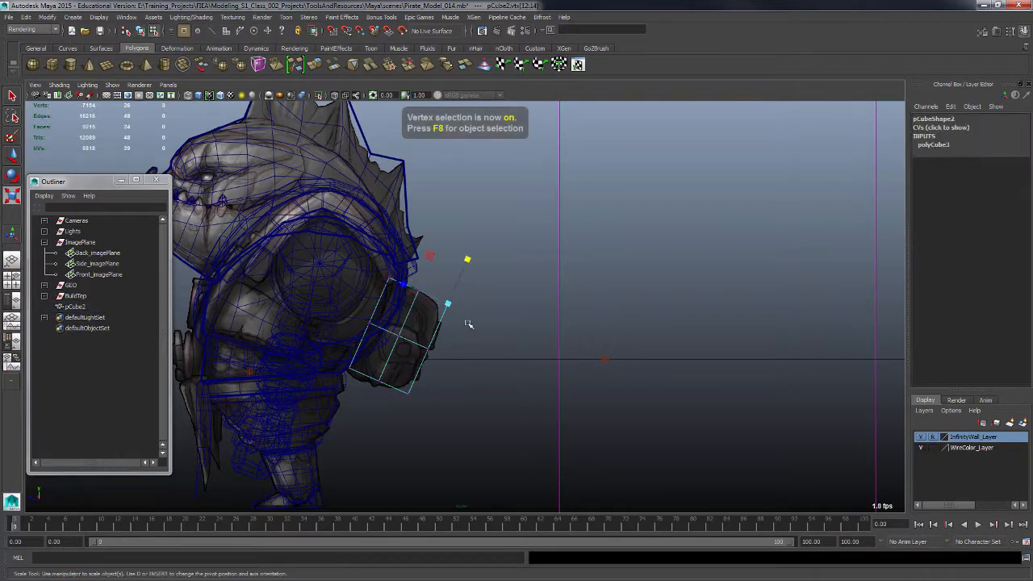
key(w)
drag(450, 304, 442, 311)
alt+right_drag(486, 442, 505, 439)
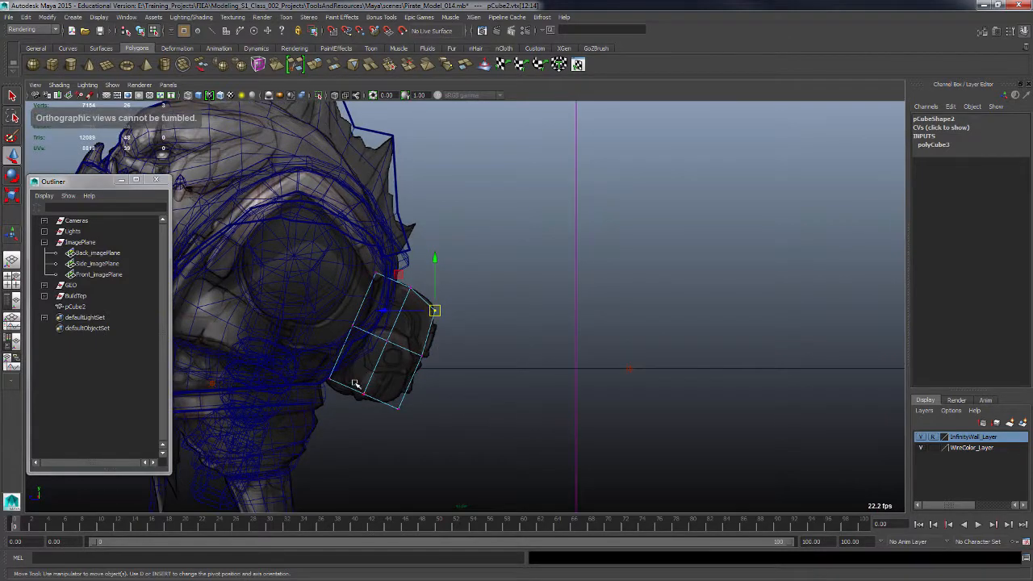
mouse_move(353, 381)
mouse_down()
mouse_move(377, 417)
mouse_move(356, 399)
mouse_up()
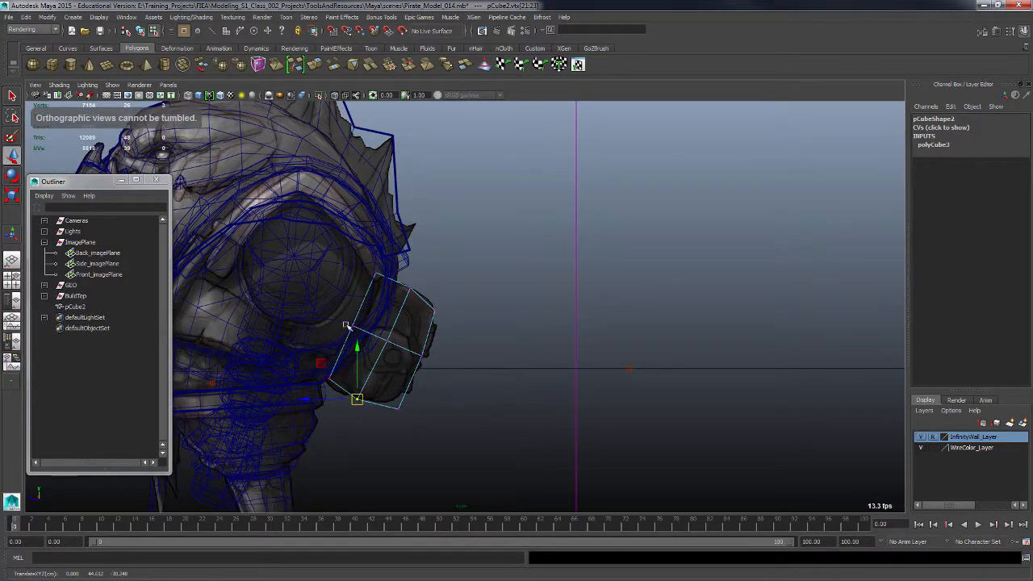
mouse_move(368, 266)
mouse_down()
mouse_move(394, 292)
mouse_move(380, 278)
mouse_up()
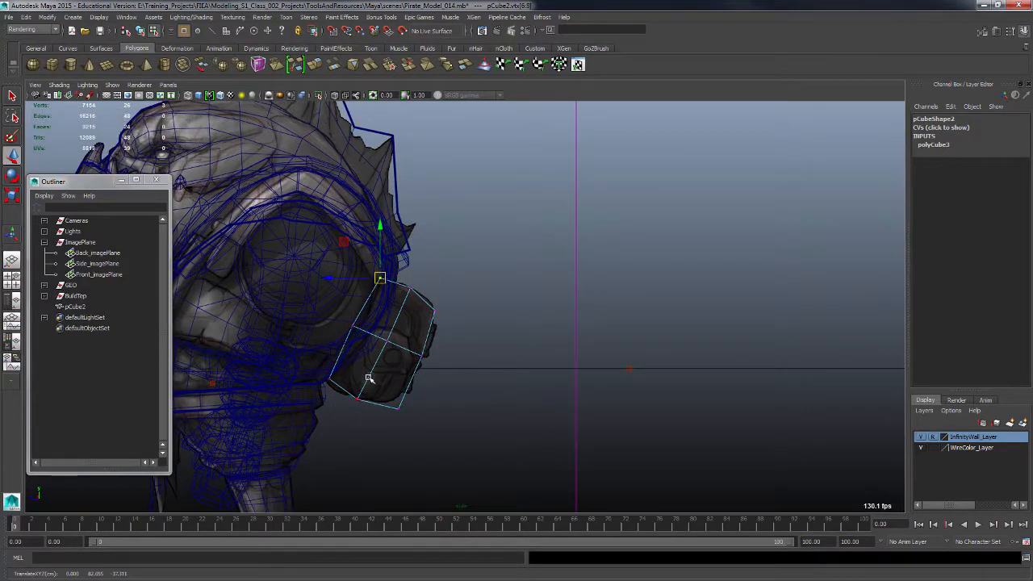
drag(387, 395, 409, 420)
drag(398, 409, 391, 403)
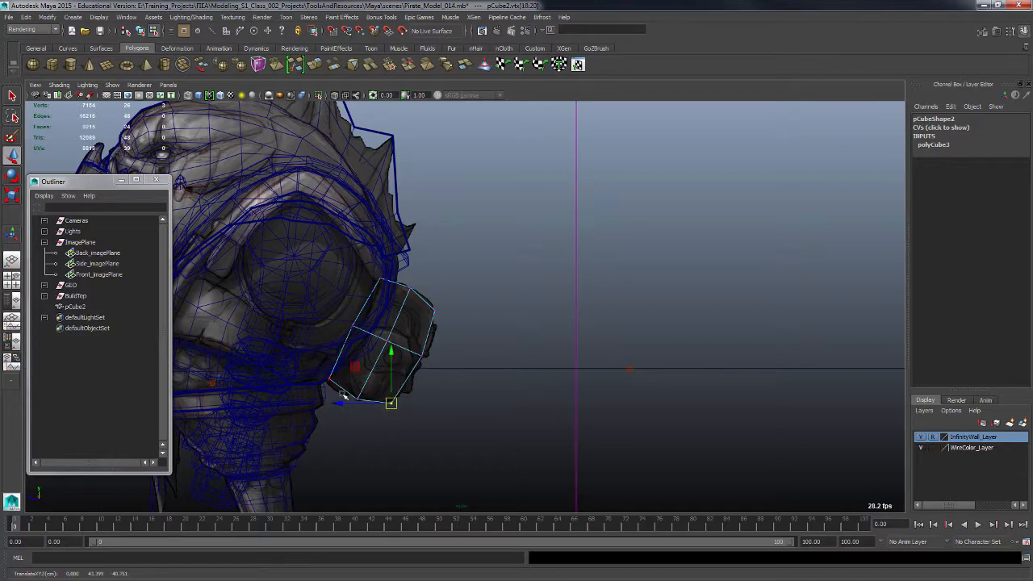
Select the vertices on the cube's outer side in wireframe and scale them to taper the pouch.
key(space)
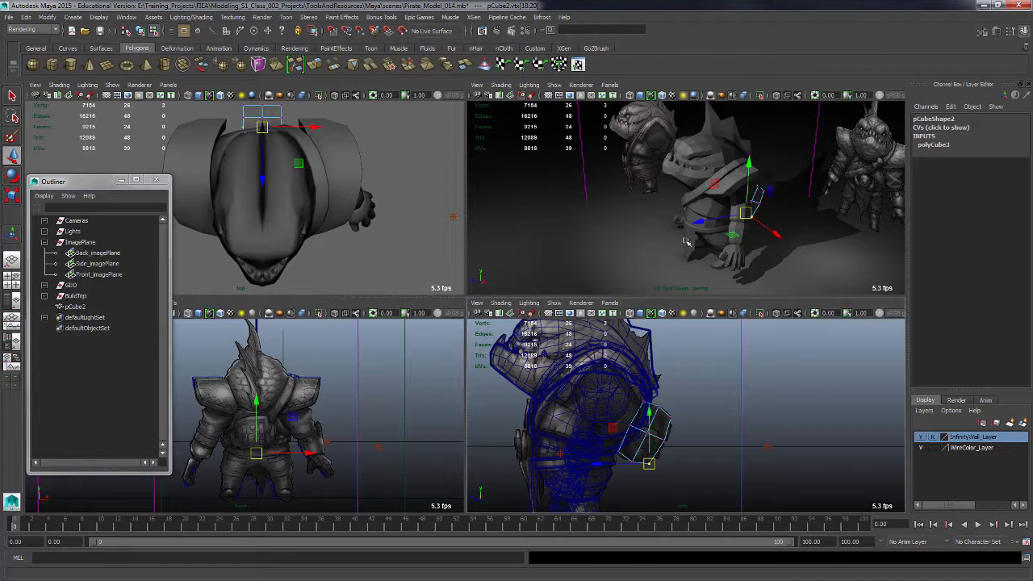
key(space)
alt+drag(670, 300, 477, 303)
alt+drag(578, 322, 495, 384)
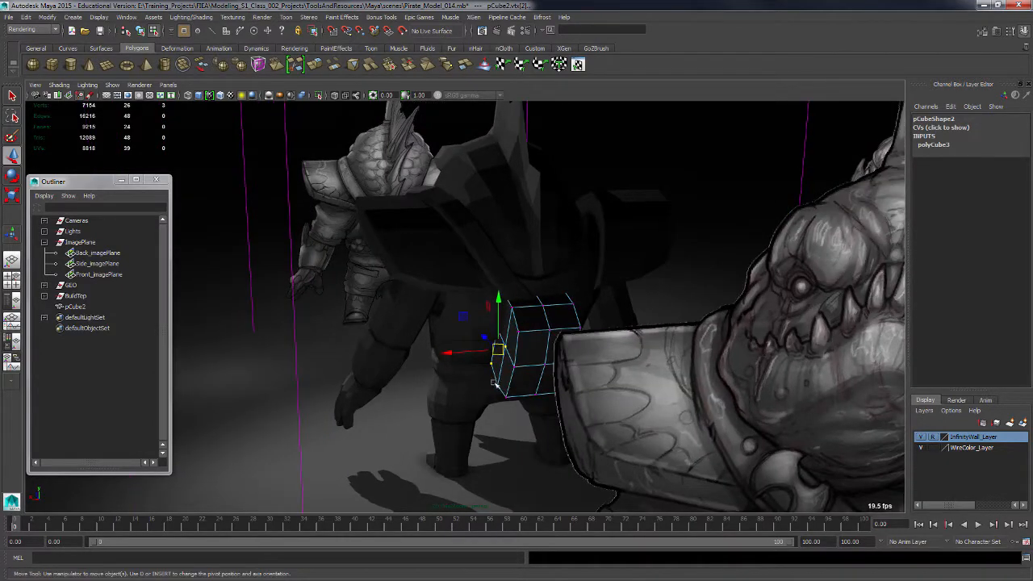
shift+click(505, 392)
key(4)
alt+drag(541, 358, 415, 358)
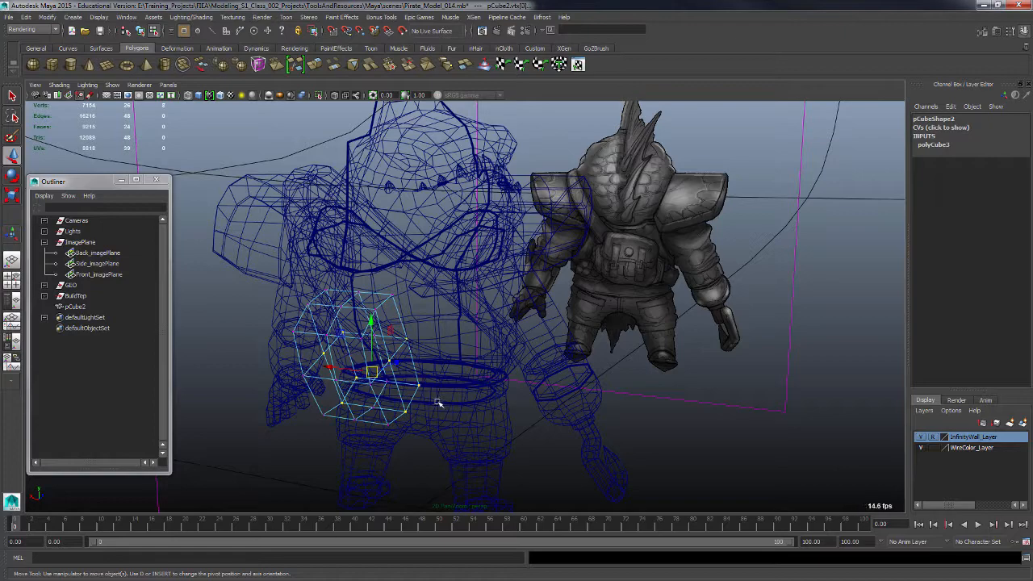
key(r)
alt+drag(393, 377, 402, 381)
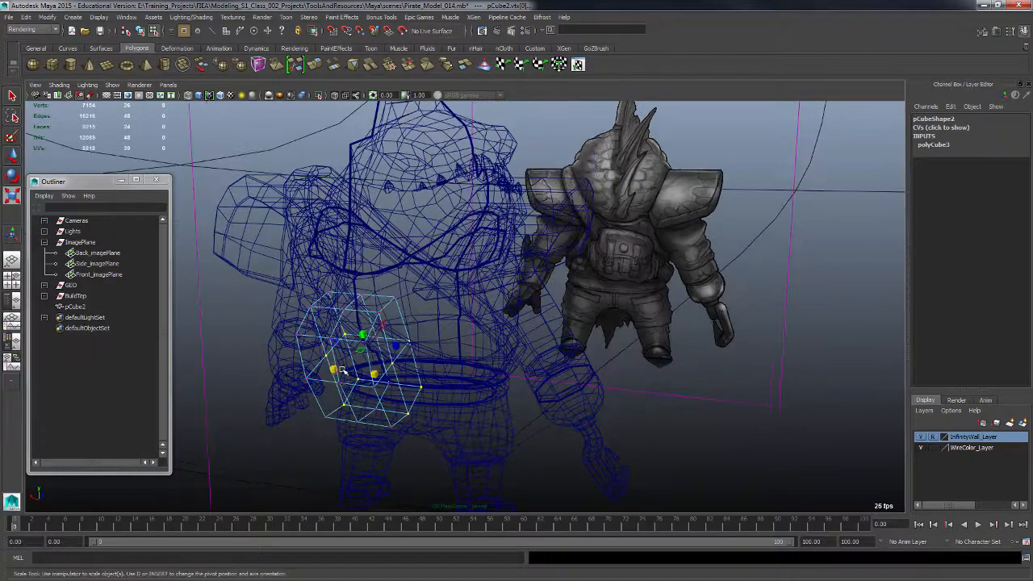
drag(333, 369, 325, 370)
alt+drag(397, 389, 500, 383)
key(5)
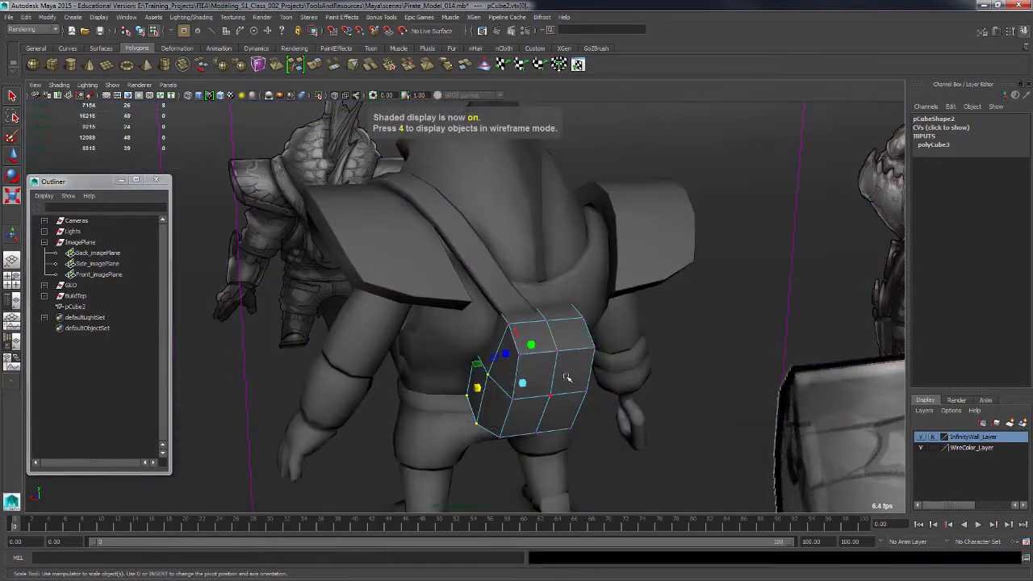
mouse_move(553, 363)
alt+mouse_down()
mouse_move(560, 353)
mouse_move(572, 368)
mouse_move(595, 367)
mouse_move(545, 394)
mouse_move(562, 393)
mouse_move(539, 393)
mouse_move(563, 395)
mouse_move(562, 330)
mouse_move(552, 352)
alt+mouse_up()
Move the selected vertex so the pouch's lower inner edge meets the body.
key(w)
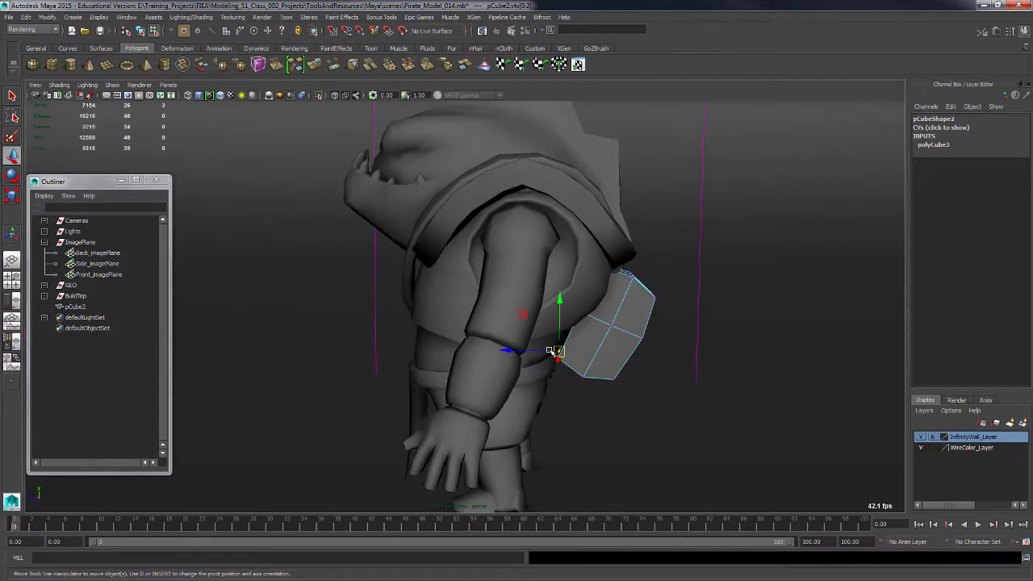
click(552, 353)
click(552, 353)
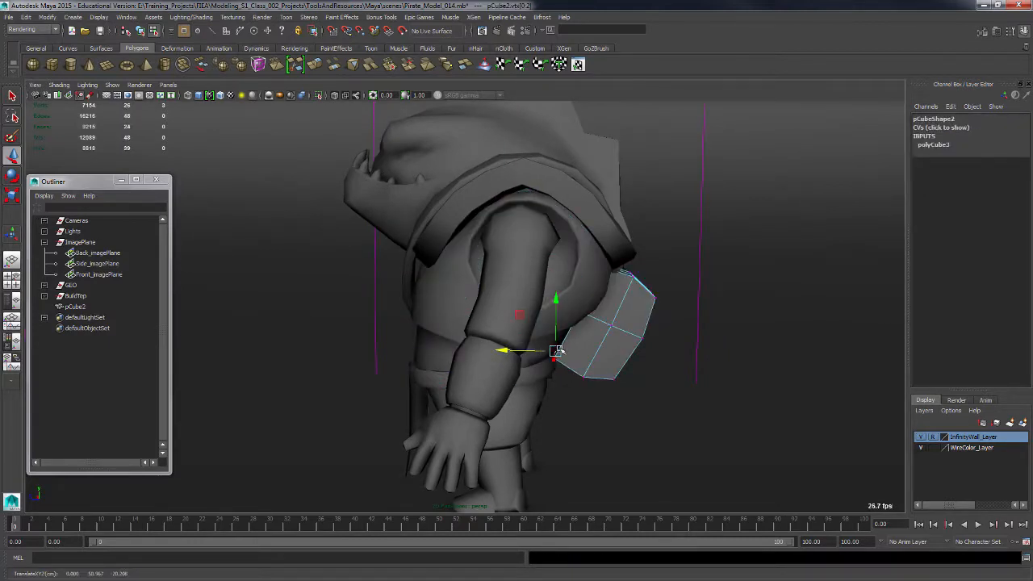
alt+drag(556, 351, 597, 334)
Adjust more of the pouch's inner vertices so it sits snugly against the hip.
key(4)
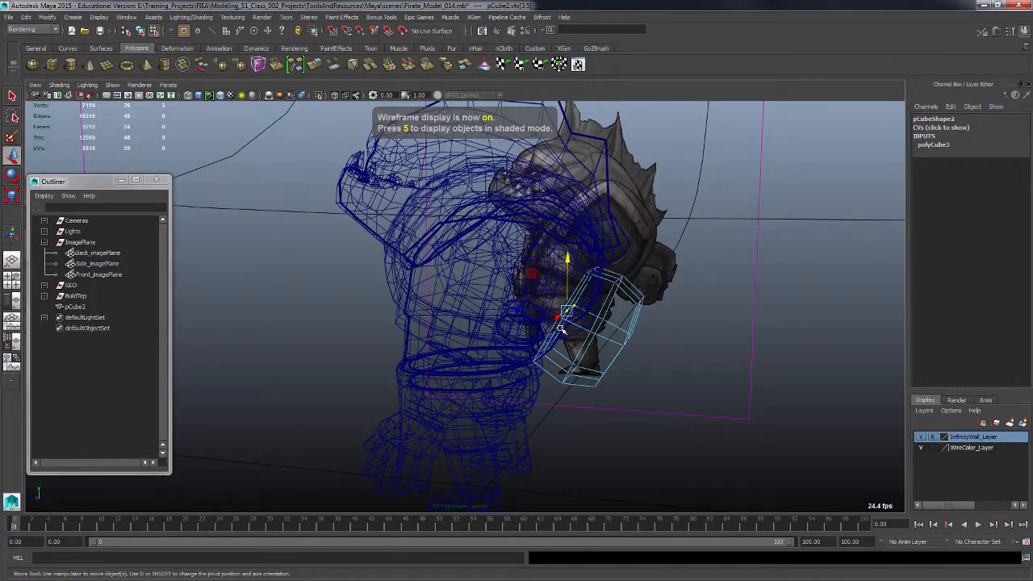
key(5)
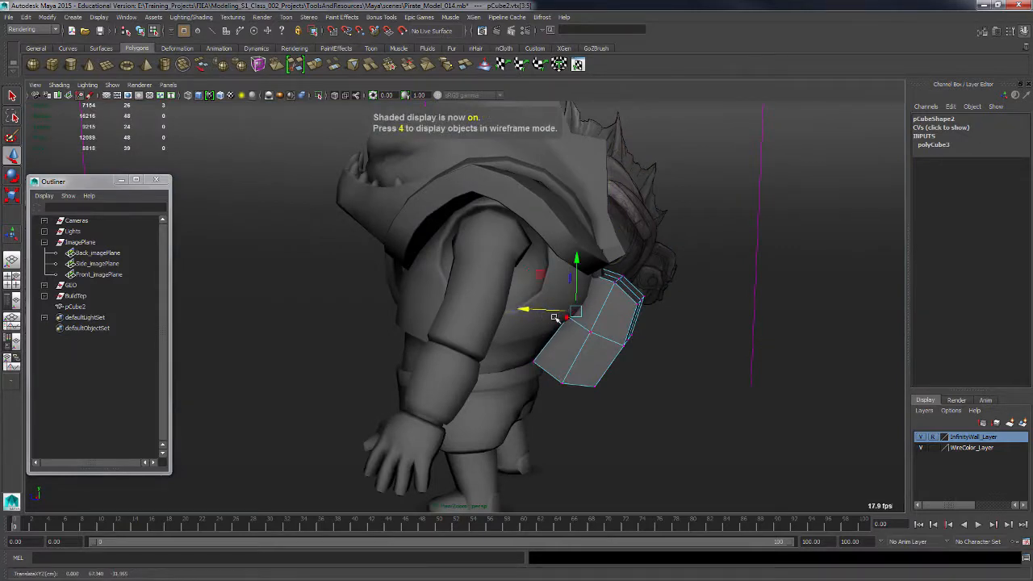
alt+drag(555, 317, 628, 374)
drag(543, 393, 544, 396)
alt+drag(540, 397, 557, 395)
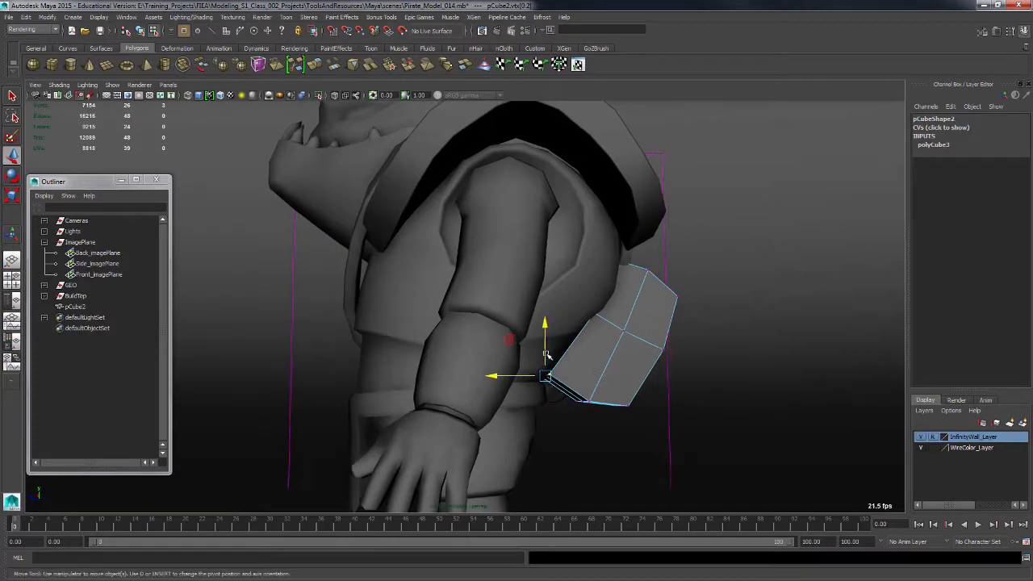
drag(547, 358, 562, 246)
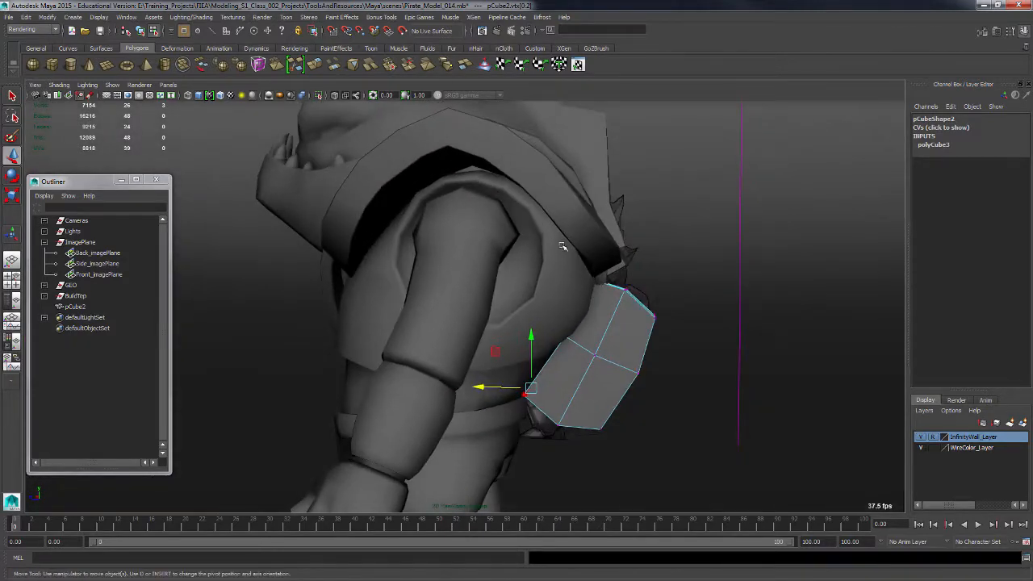
alt+drag(623, 266, 548, 301)
drag(358, 327, 396, 364)
click(547, 339)
scroll(555, 355, up, 3)
key(F11)
click(451, 381)
key(r)
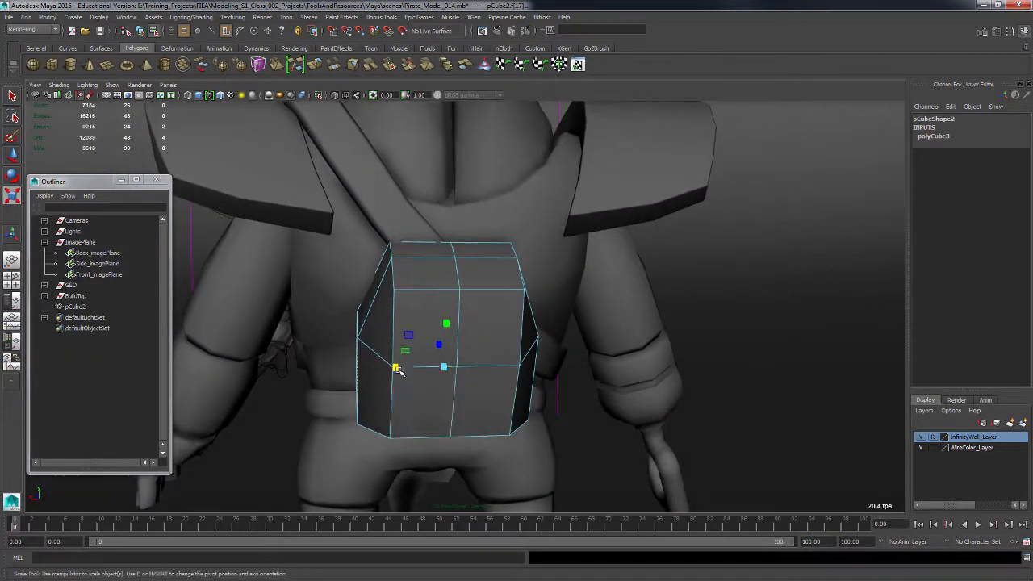
Select and delete the faces on one half of the pouch.
key(F10)
click(393, 407)
alt+drag(502, 408, 489, 395)
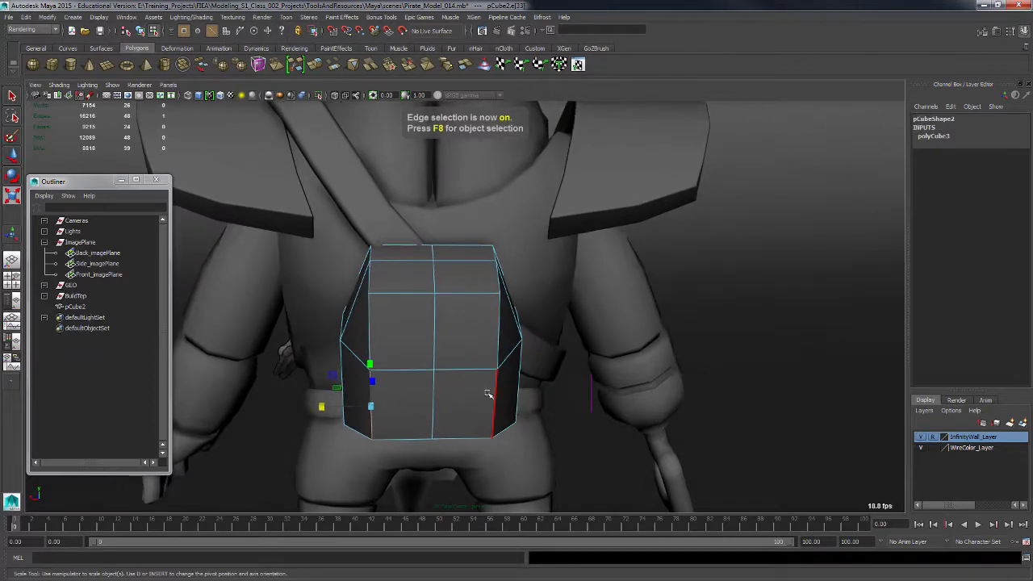
shift+click(495, 402)
alt+drag(401, 397, 555, 340)
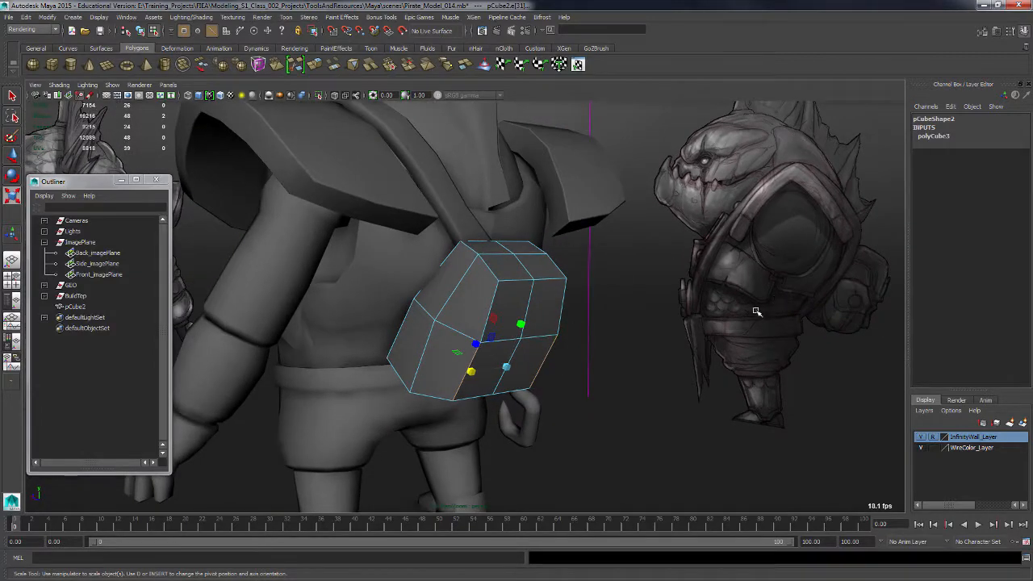
alt+middle_drag(756, 311, 667, 326)
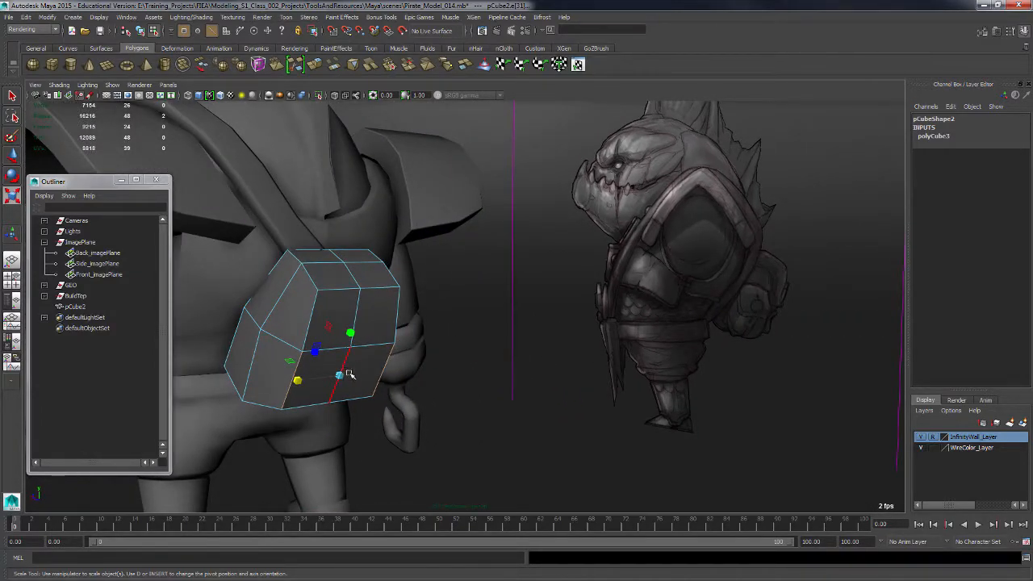
key(F8)
alt+drag(408, 360, 374, 380)
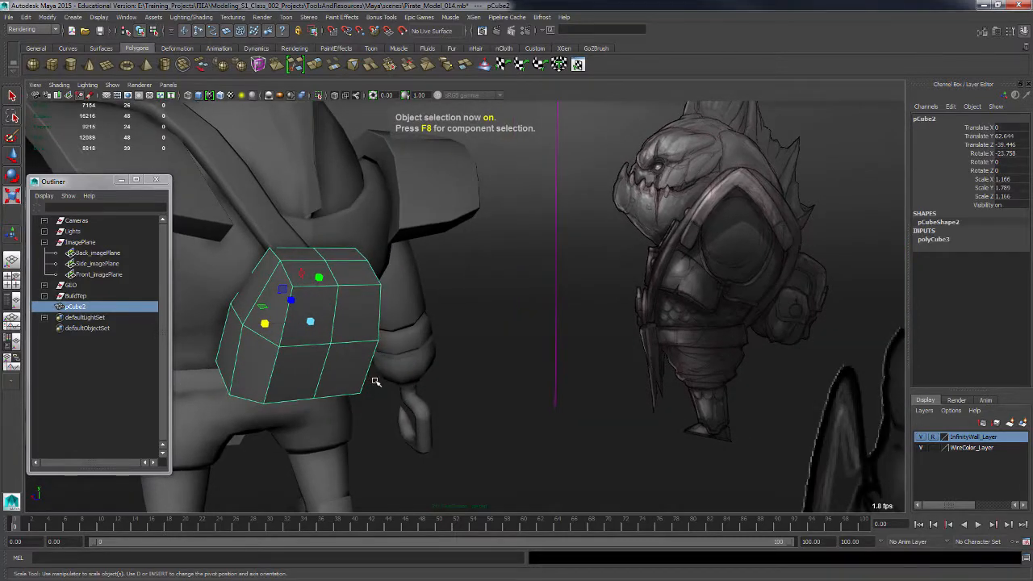
key(F11)
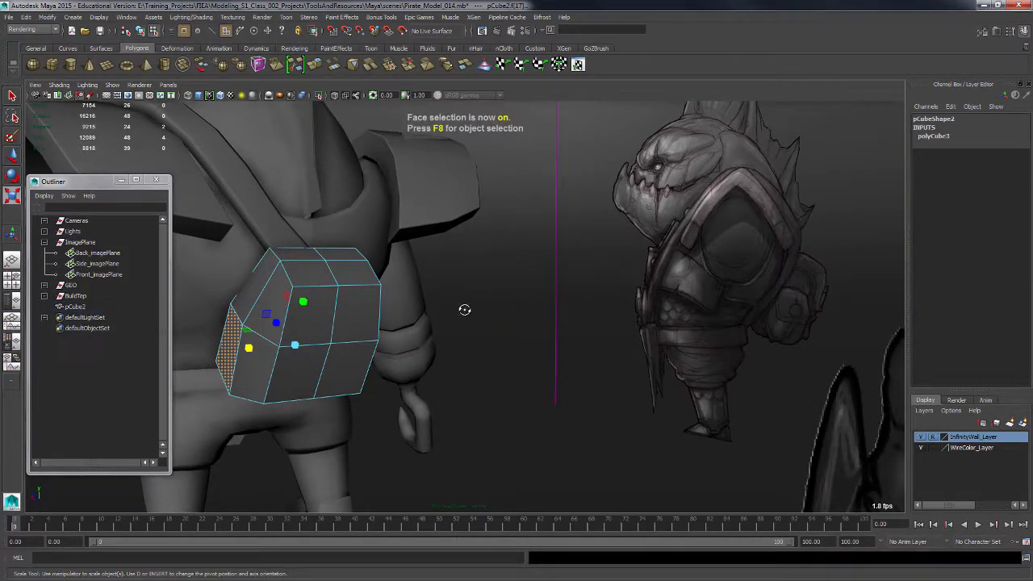
alt+drag(463, 307, 436, 339)
drag(406, 252, 337, 446)
click(396, 451)
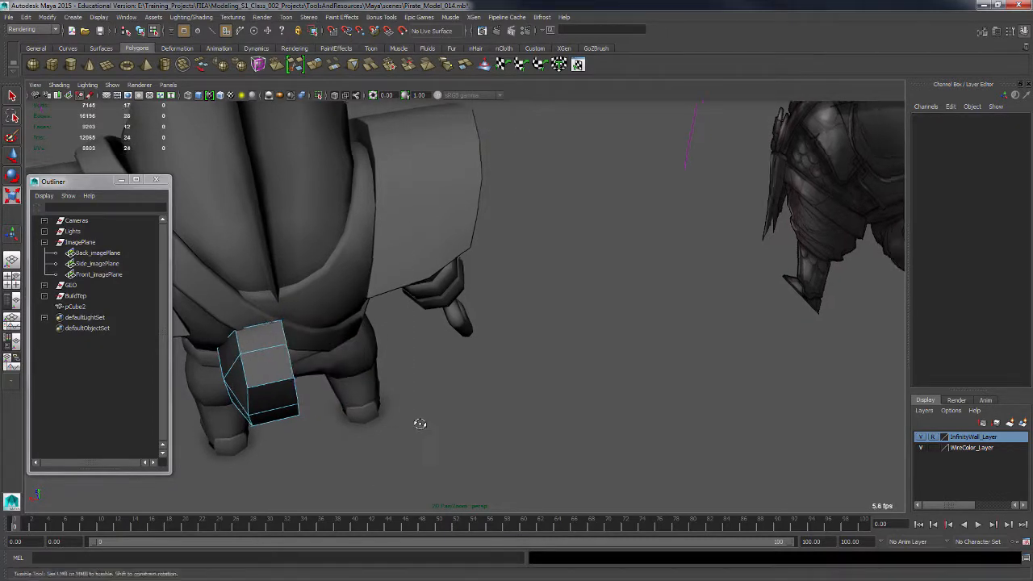
Rename the pouch cube as BackPack_L.
alt+drag(420, 422, 441, 374)
click(74, 306)
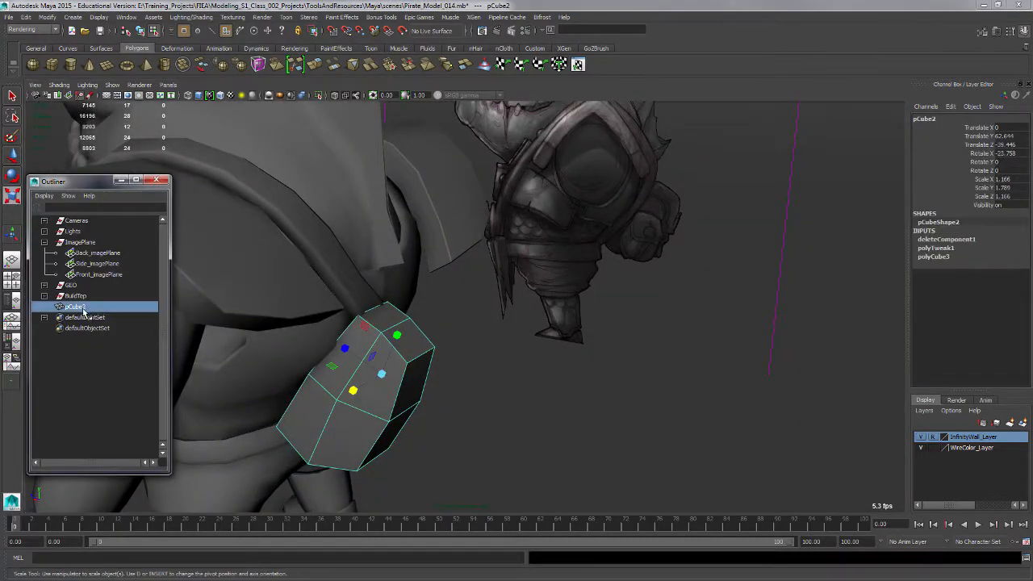
double_click(80, 307)
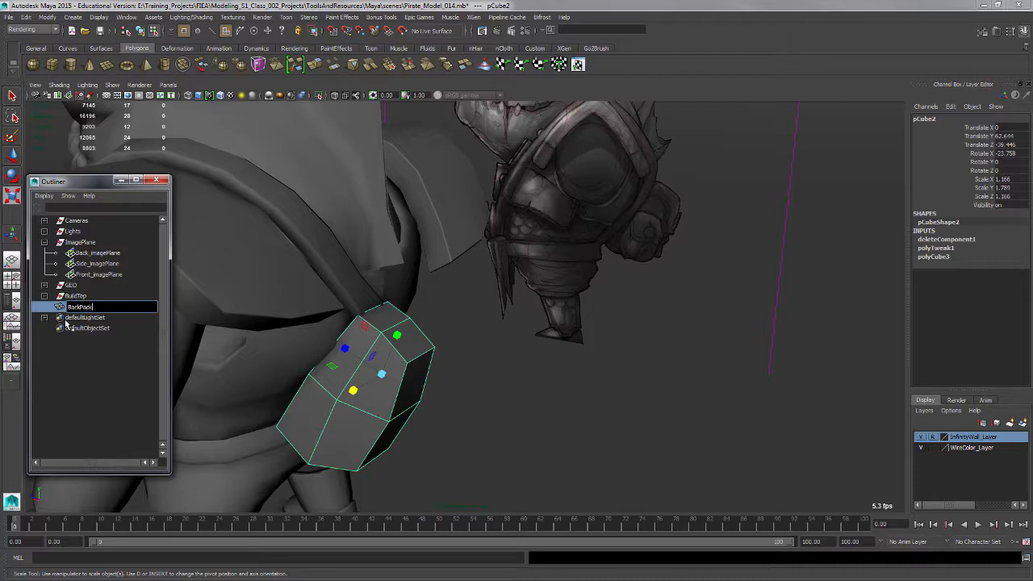
text(BackPack_L)
key(Return)
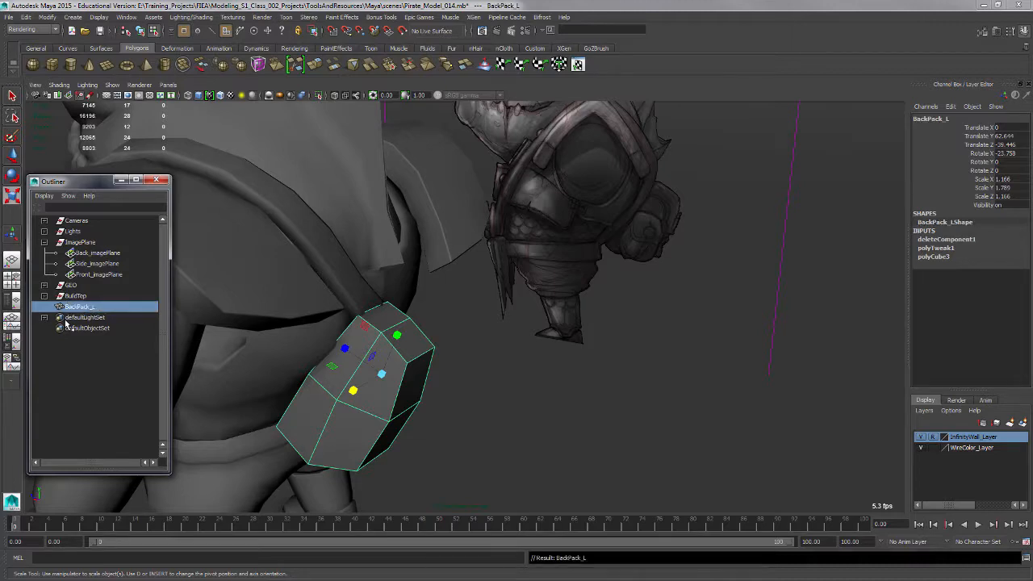
Group the BackPack_L pouch.
alt+drag(387, 391, 468, 343)
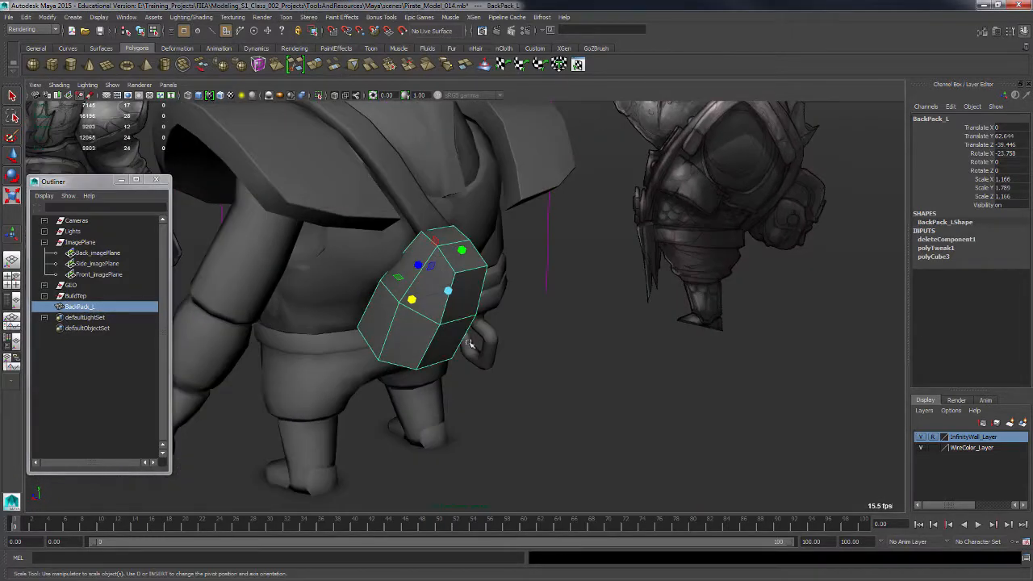
mouse_move(533, 369)
alt+mouse_down()
mouse_move(489, 369)
mouse_move(519, 363)
alt+mouse_up()
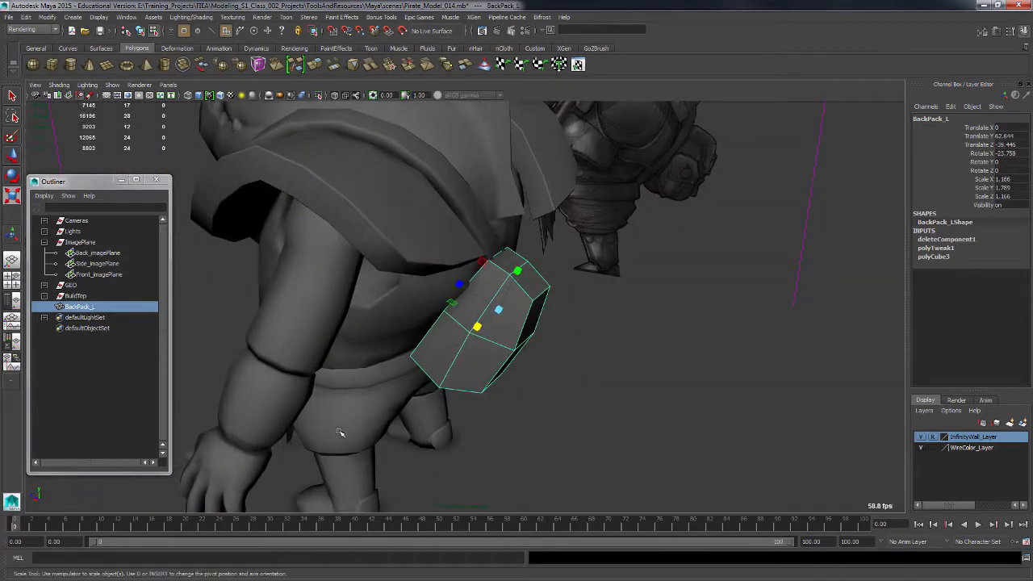
key(ctrl+g)
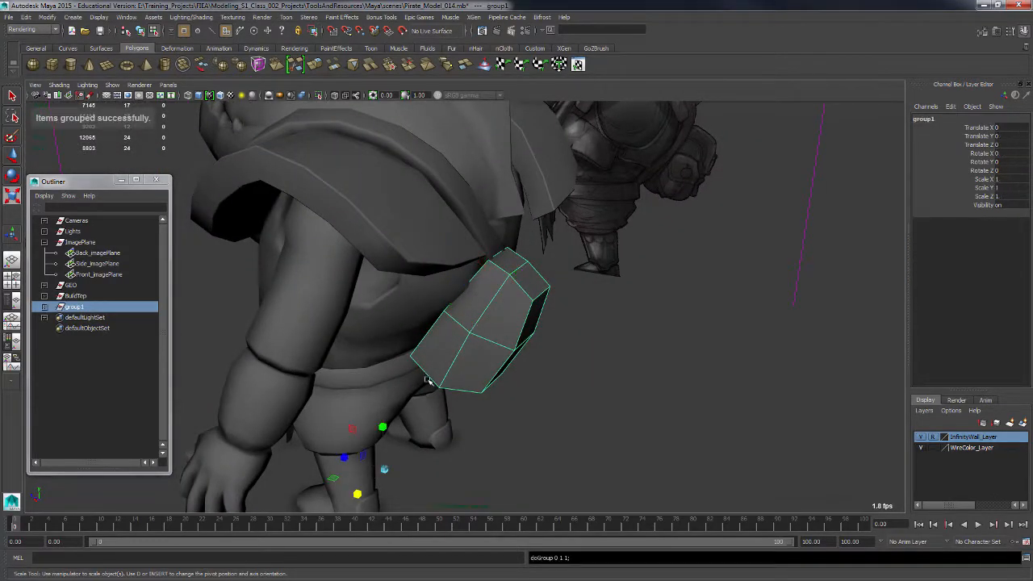
Rename the new group as BackPack_Gr_L.
double_click(80, 307)
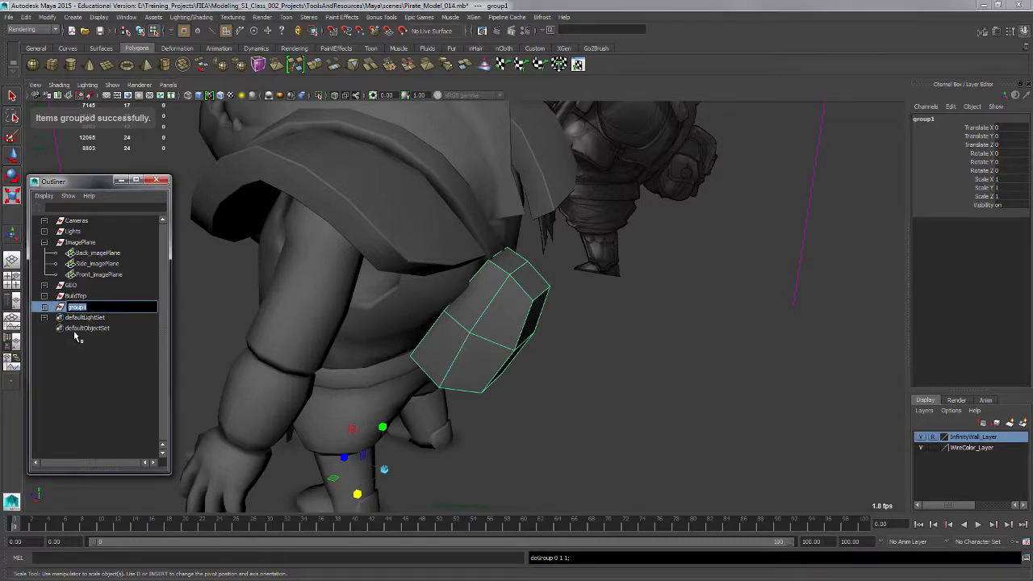
click(45, 307)
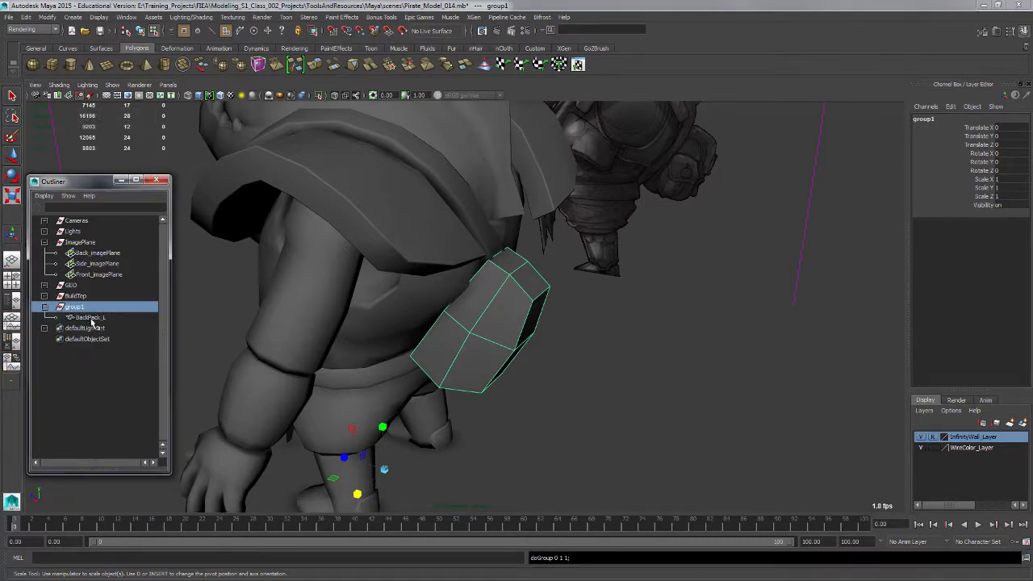
click(92, 317)
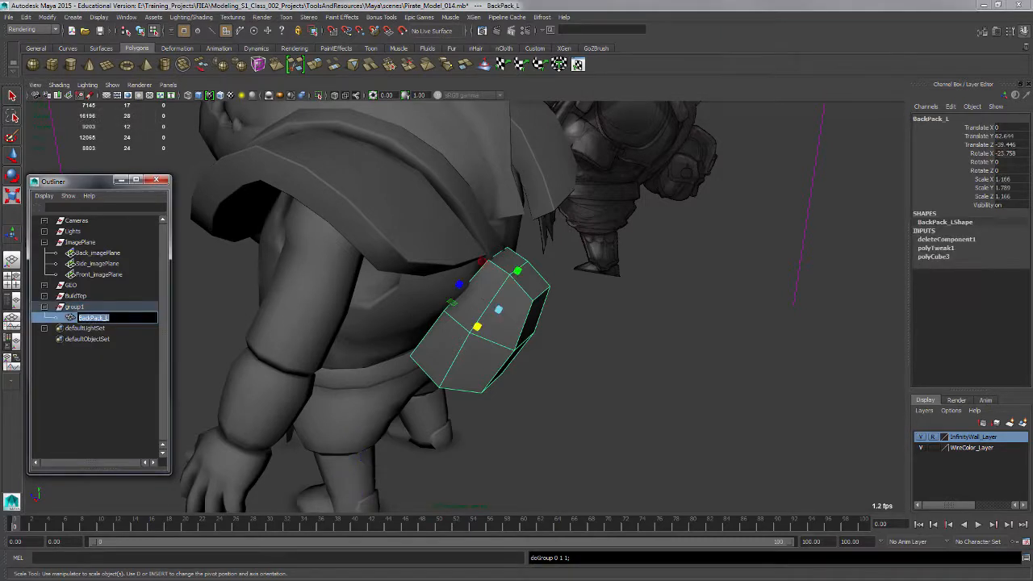
click(85, 309)
double_click(83, 309)
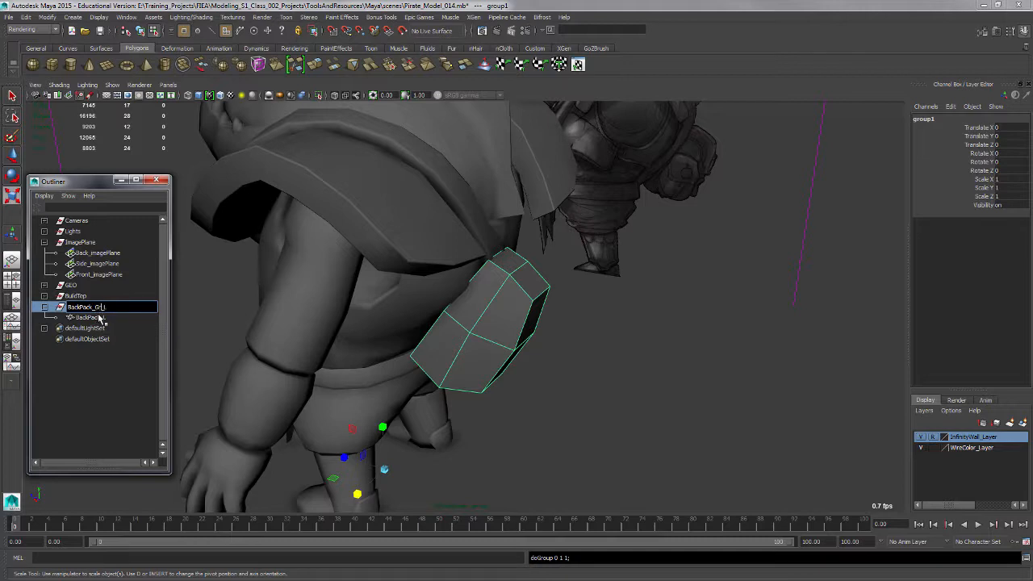
key(Return)
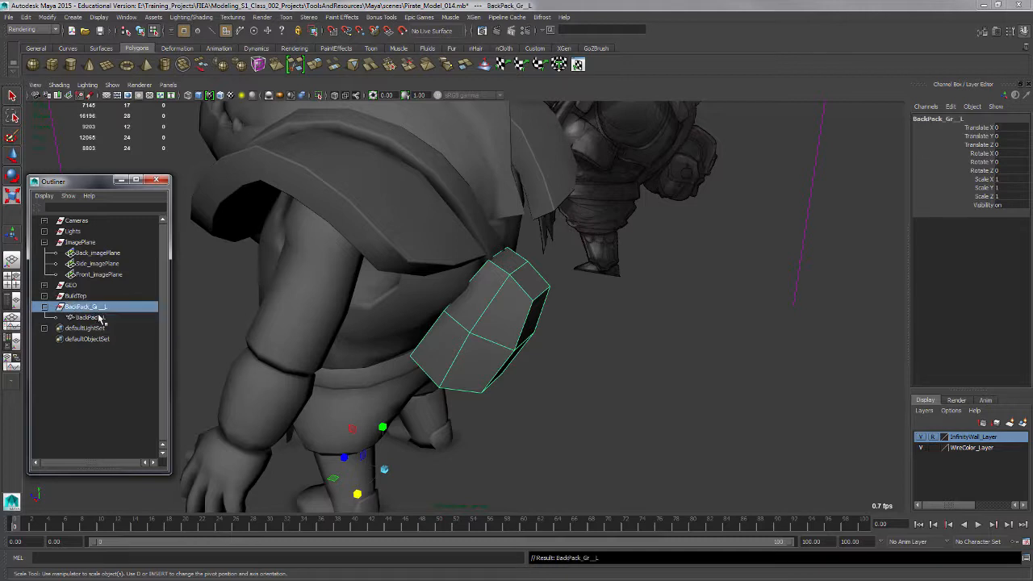
double_click(102, 308)
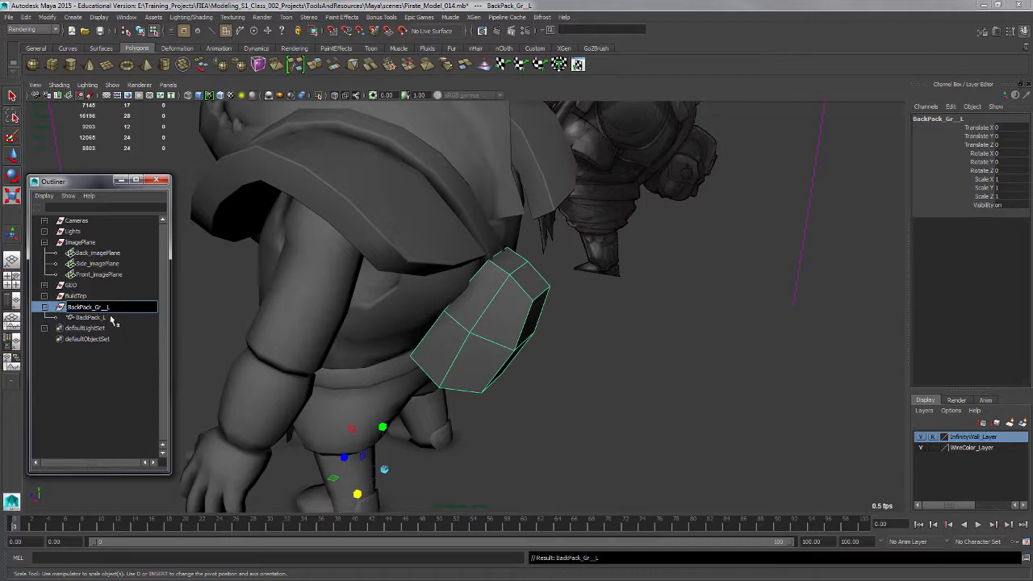
key(Return)
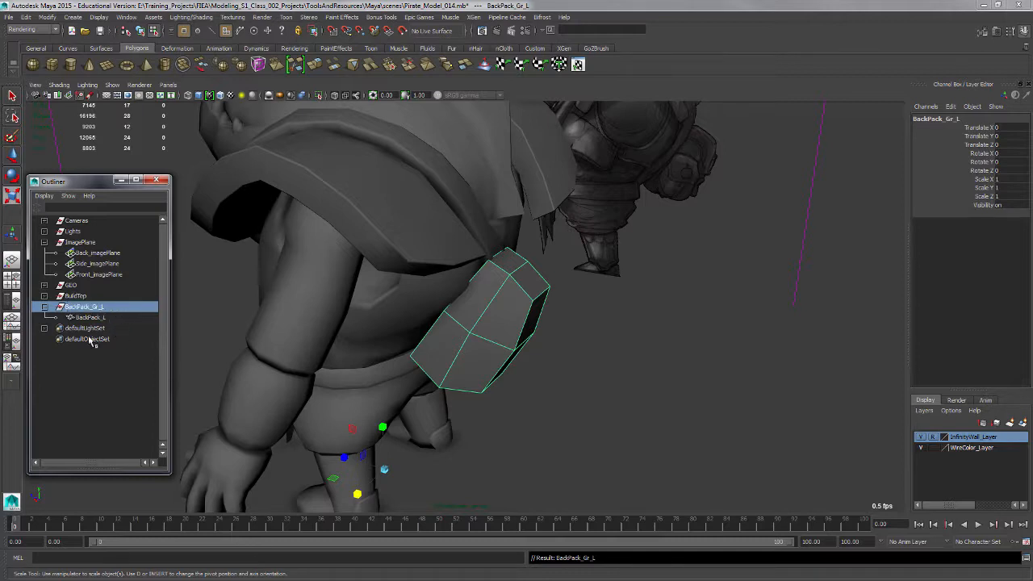
Duplicate the group as a mirrored instance with X scale set to -1.
click(28, 17)
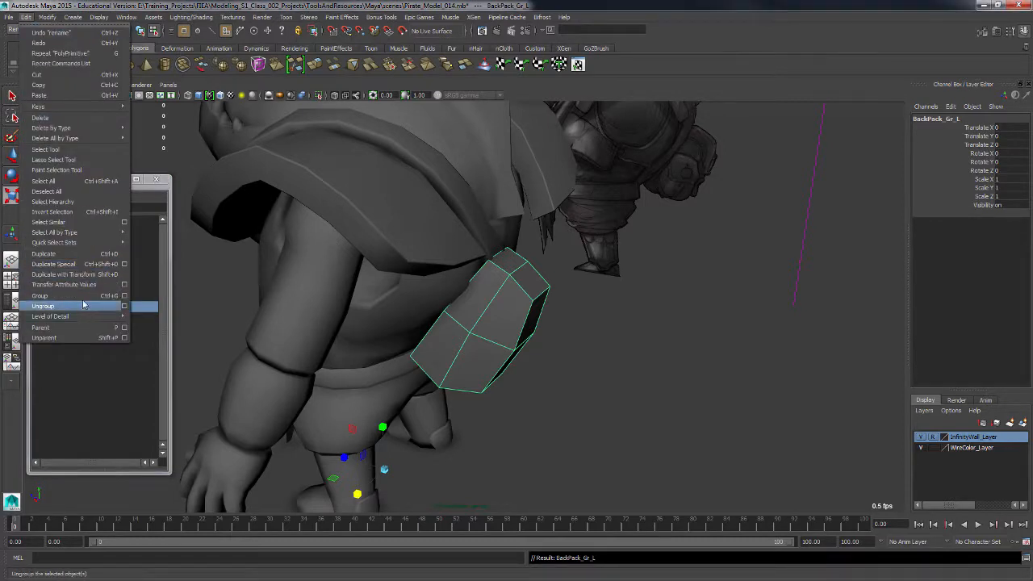
click(123, 264)
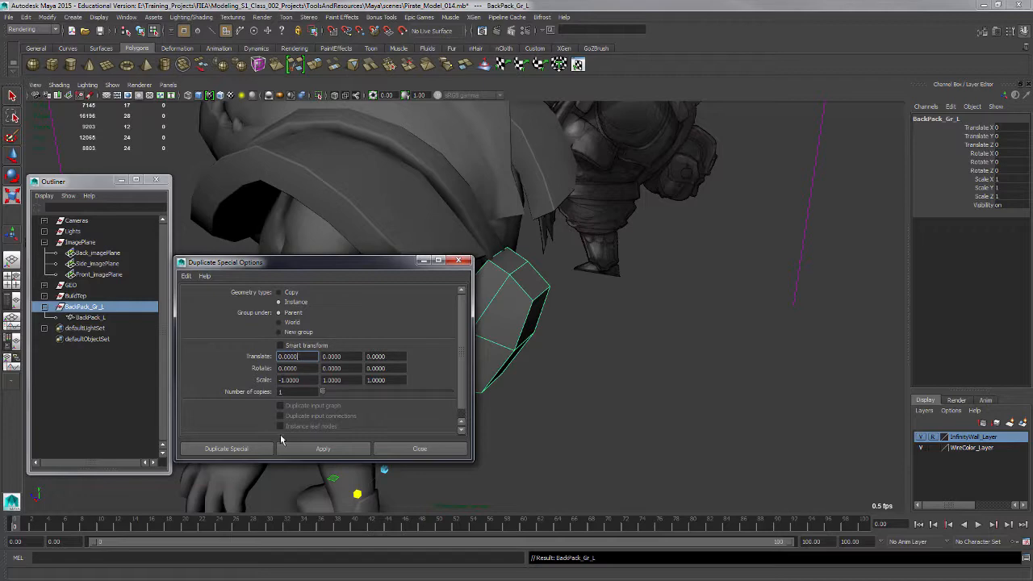
click(263, 448)
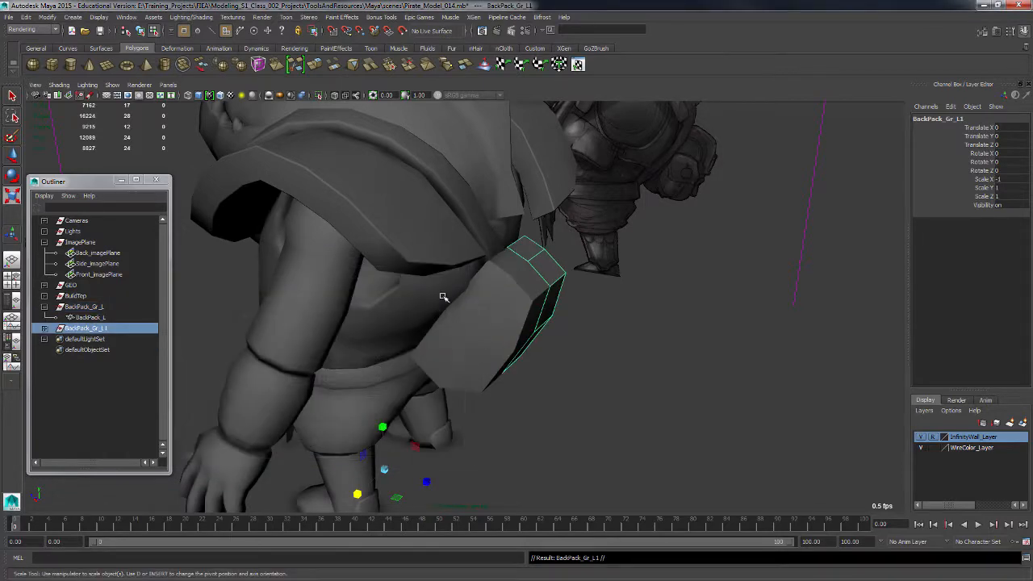
Try to nudge a pouch vertex with the Move tool and undo the move.
alt+drag(444, 295, 485, 380)
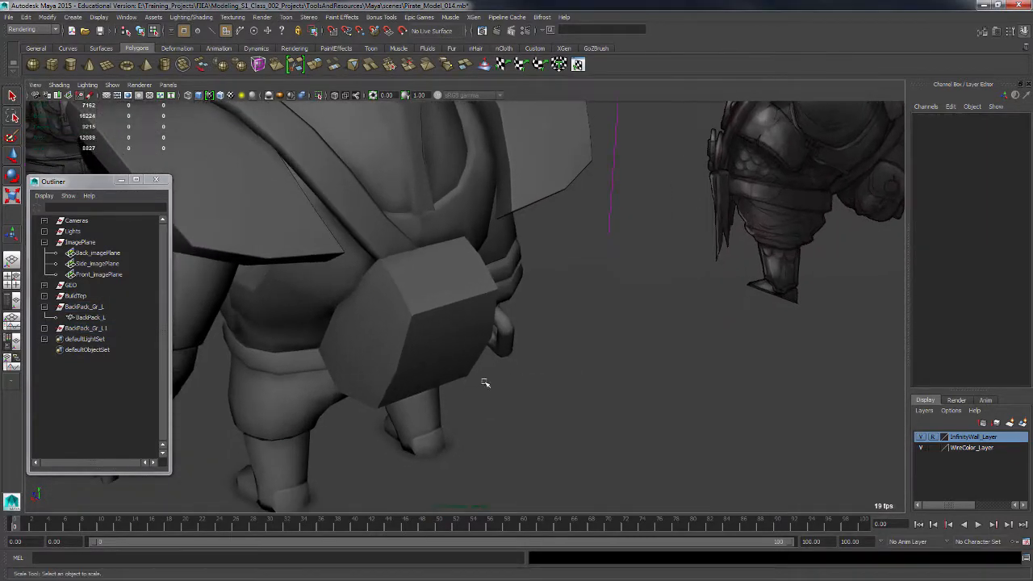
click(393, 374)
mouse_move(408, 408)
alt+mouse_down()
mouse_move(382, 397)
mouse_move(404, 396)
alt+mouse_up()
click(314, 356)
key(w)
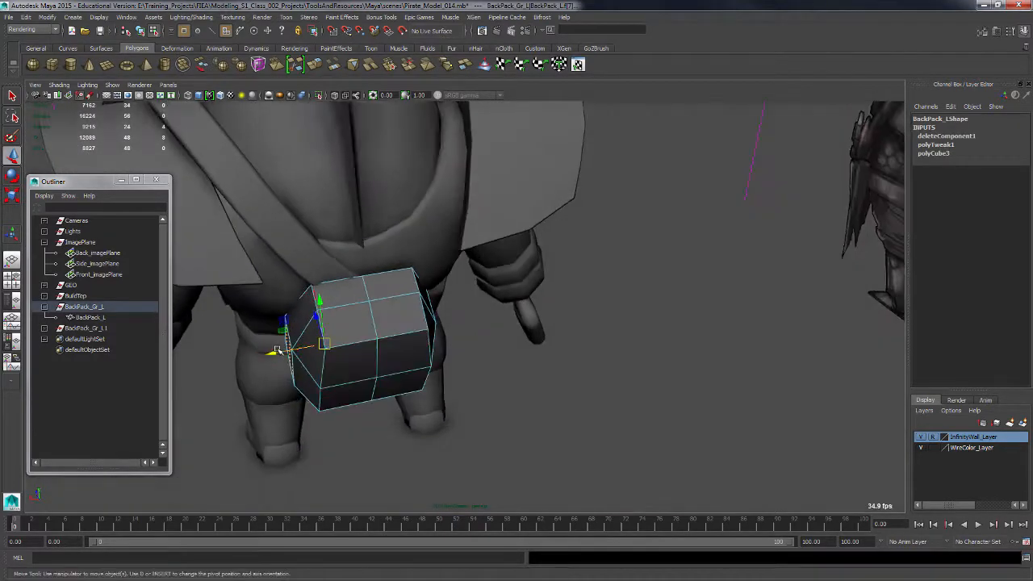
mouse_move(299, 351)
mouse_down()
mouse_move(280, 355)
mouse_move(291, 358)
mouse_up()
key(ctrl+z)
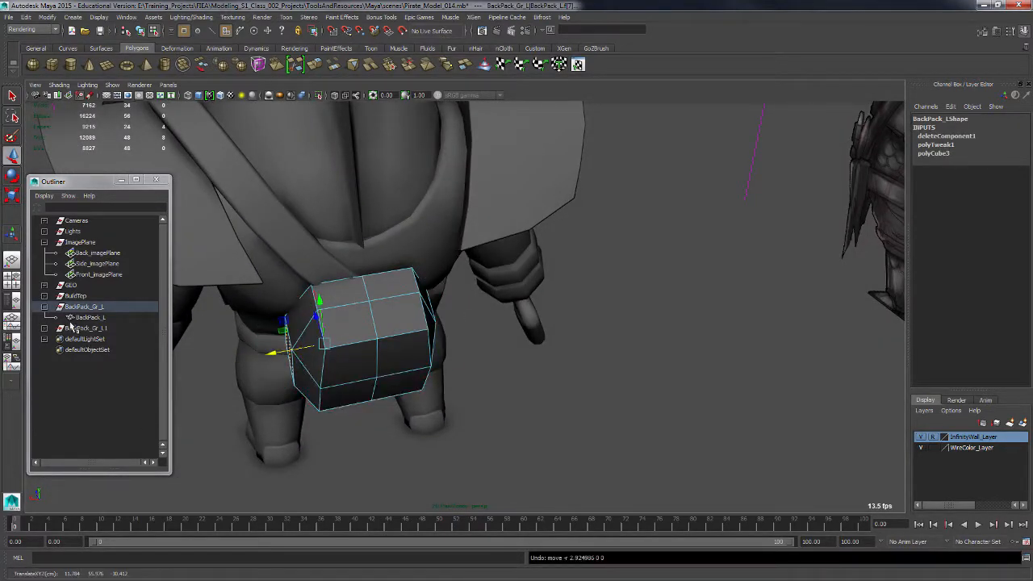
Rename the mirrored group as BackPack_Gr_R.
click(113, 318)
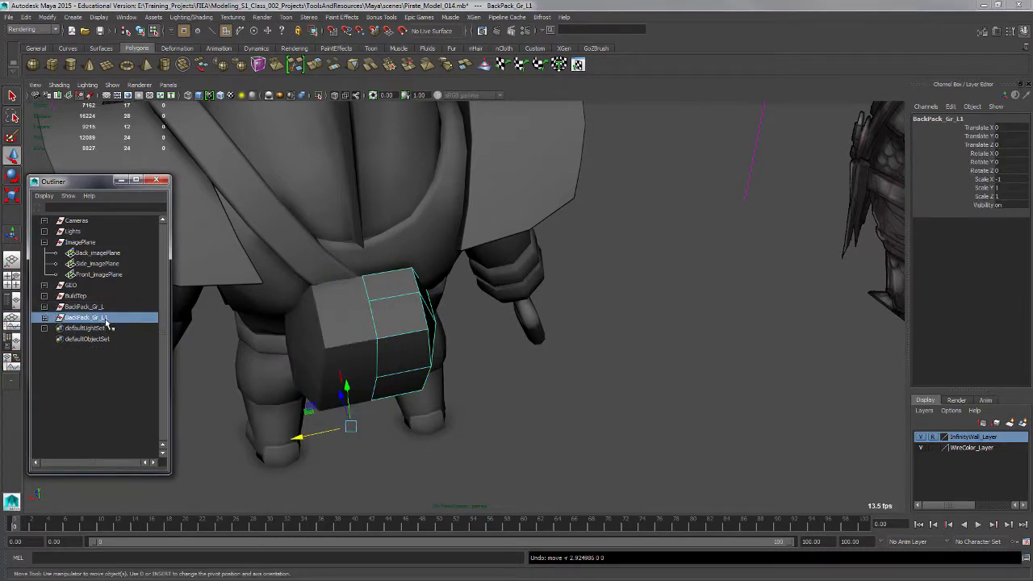
double_click(105, 318)
text(R)
key(Return)
Parent the pouch groups under the BuildTop group.
ctrl+click(98, 308)
middle_drag(84, 303, 83, 299)
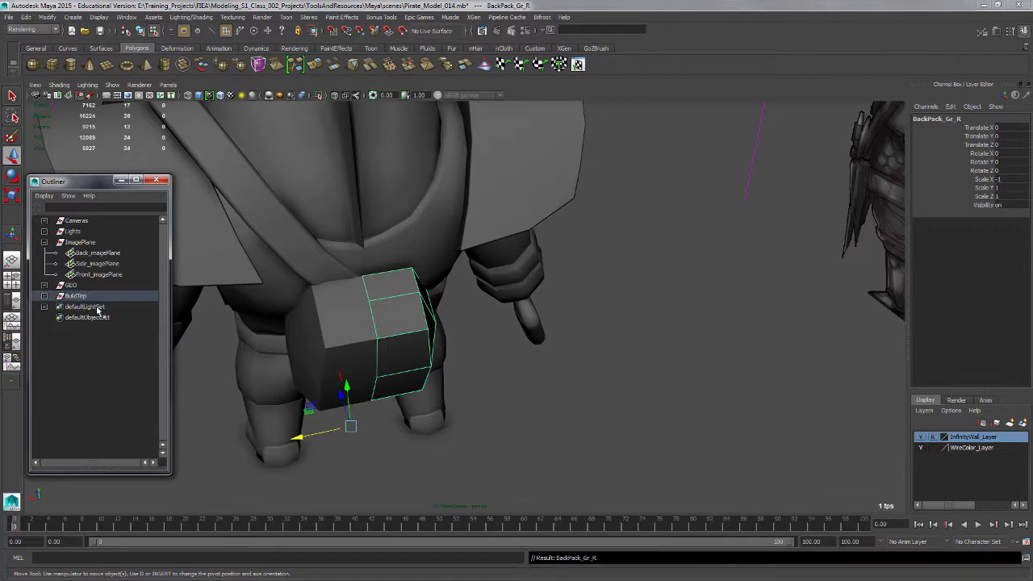
click(46, 242)
Cut a new edge path across the pouch's outer face with the Multi-Cut tool.
click(525, 410)
alt+drag(525, 410, 419, 347)
click(393, 388)
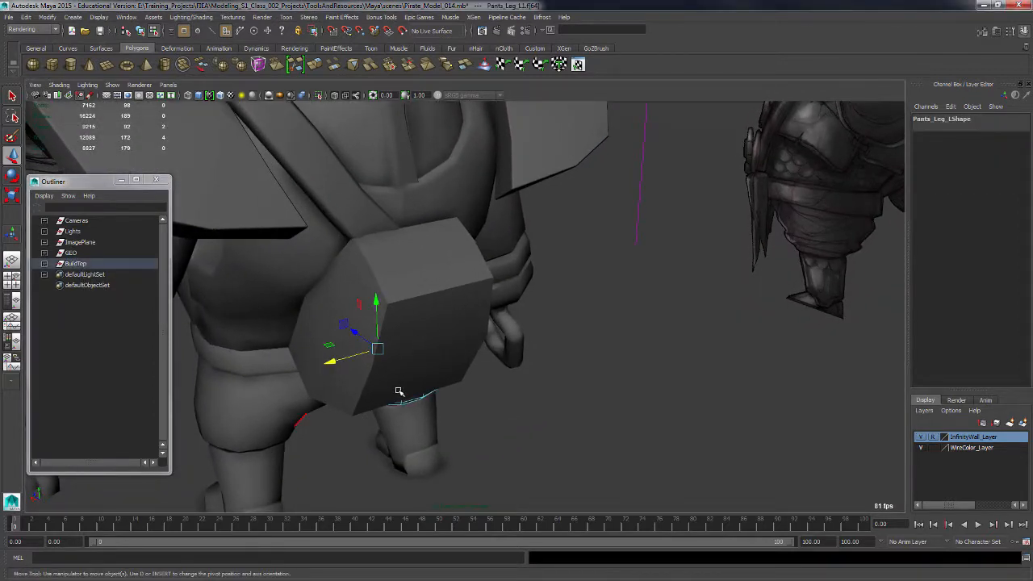
key(F8)
click(415, 376)
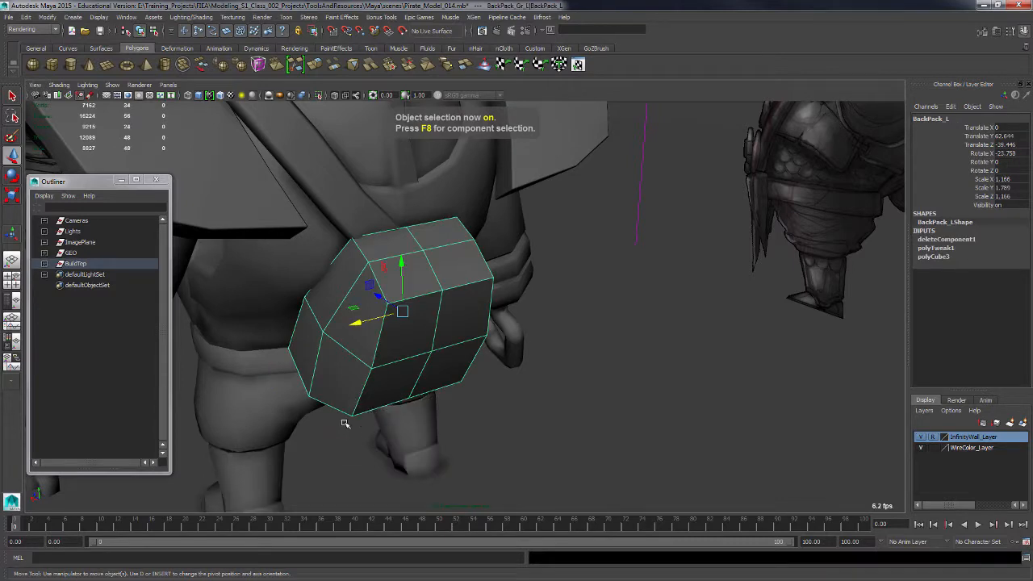
alt+drag(411, 404, 426, 369)
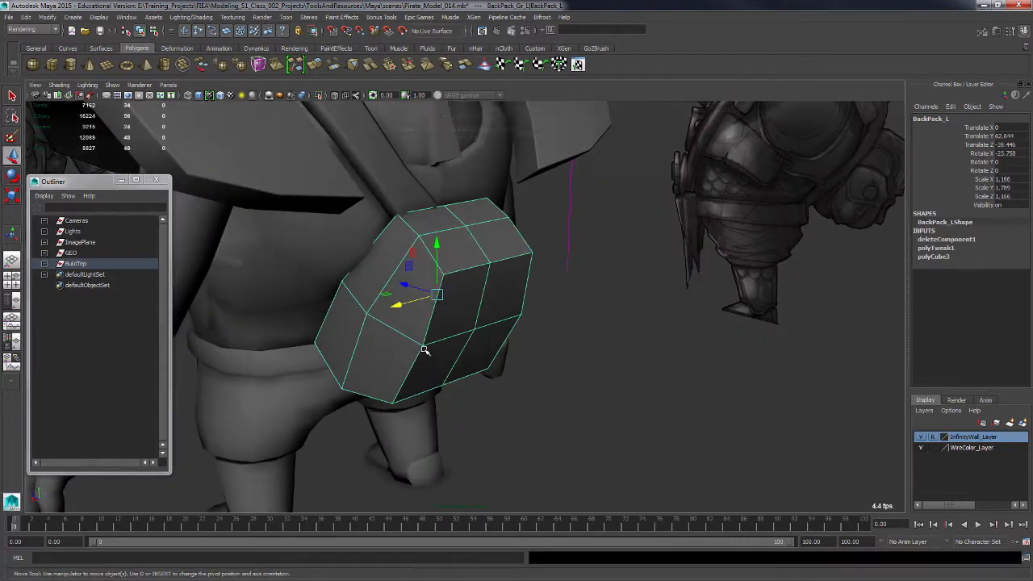
shift+right_drag(423, 352, 378, 338)
alt+drag(525, 336, 452, 353)
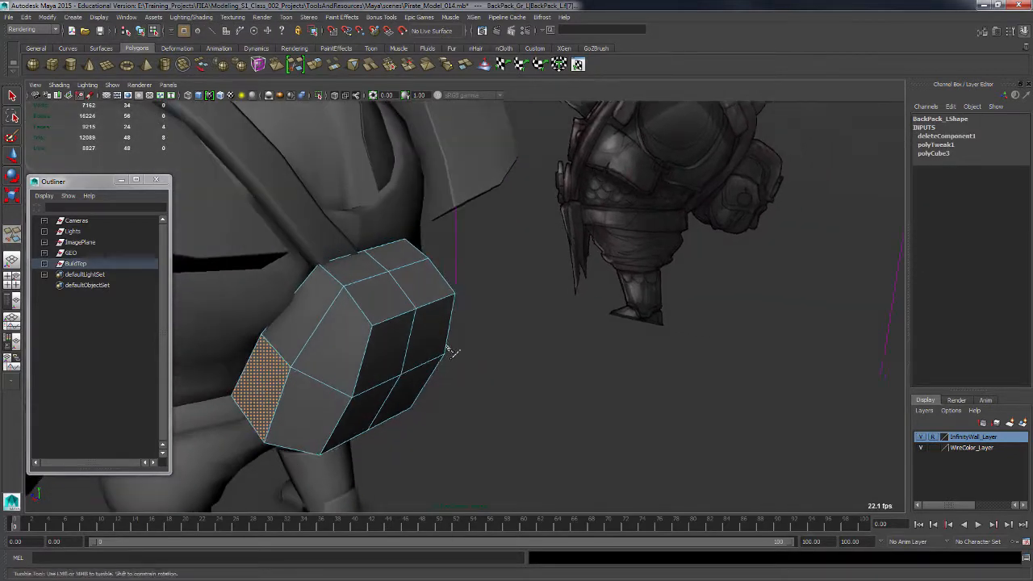
click(301, 286)
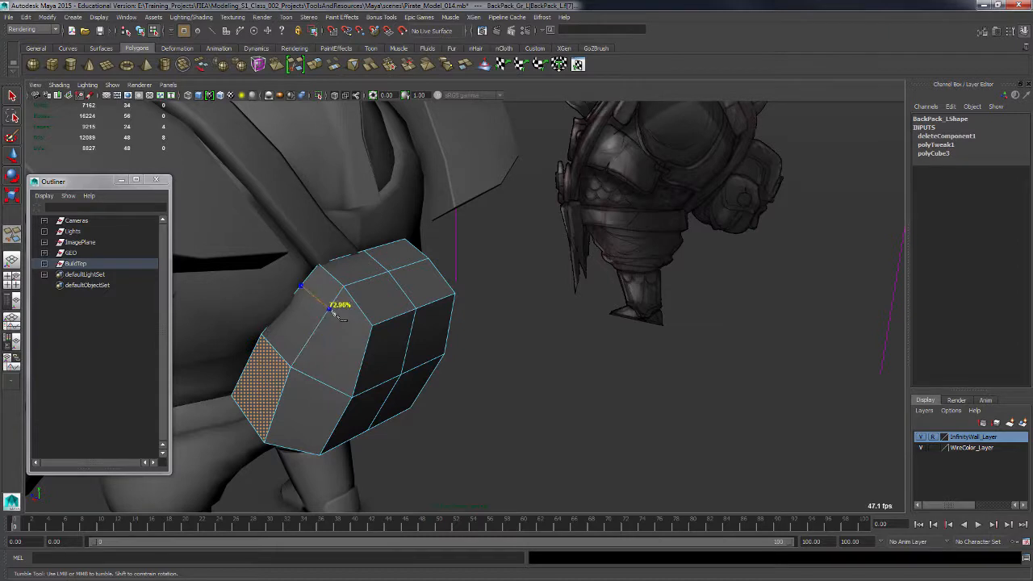
click(335, 311)
click(345, 334)
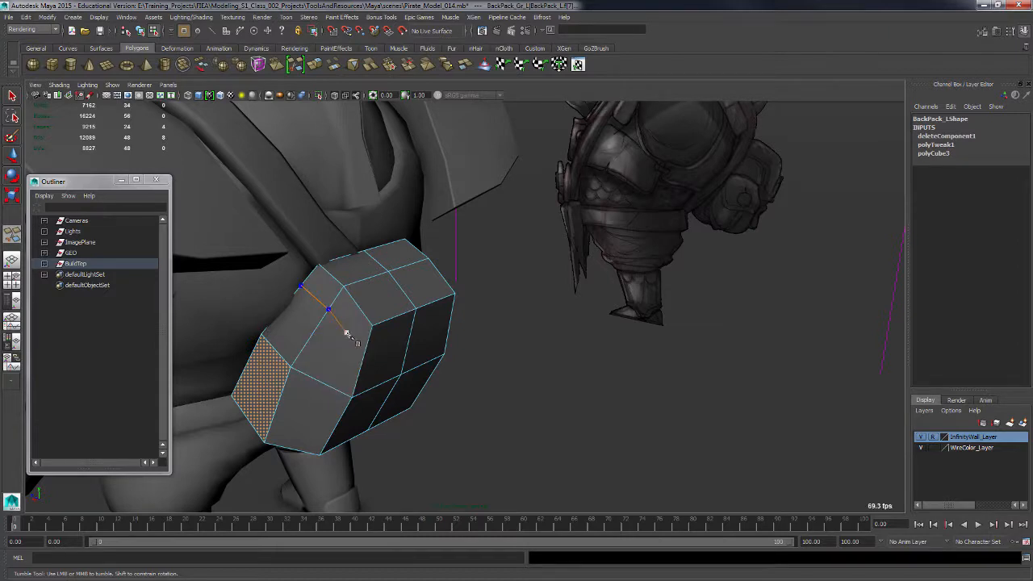
click(357, 376)
alt+drag(358, 376, 355, 348)
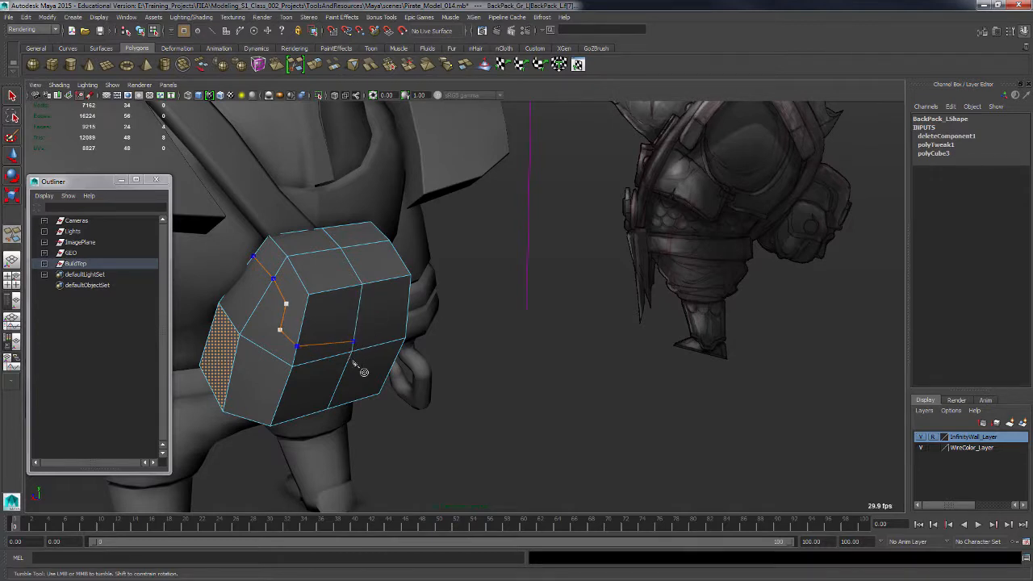
key(Return)
Cut additional edges across the pouch's faces with the Multi-Cut tool.
alt+drag(395, 373, 365, 376)
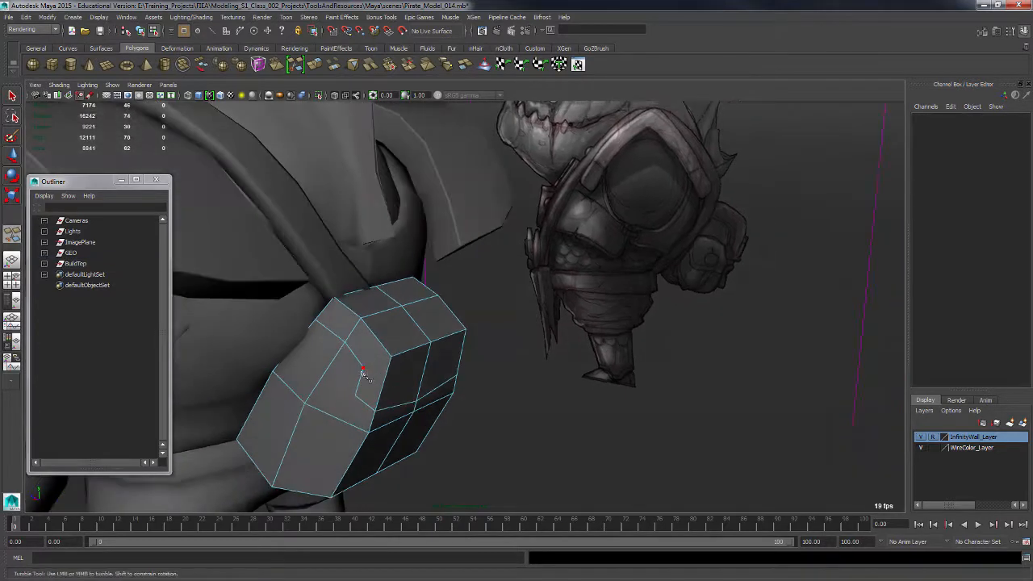
click(392, 358)
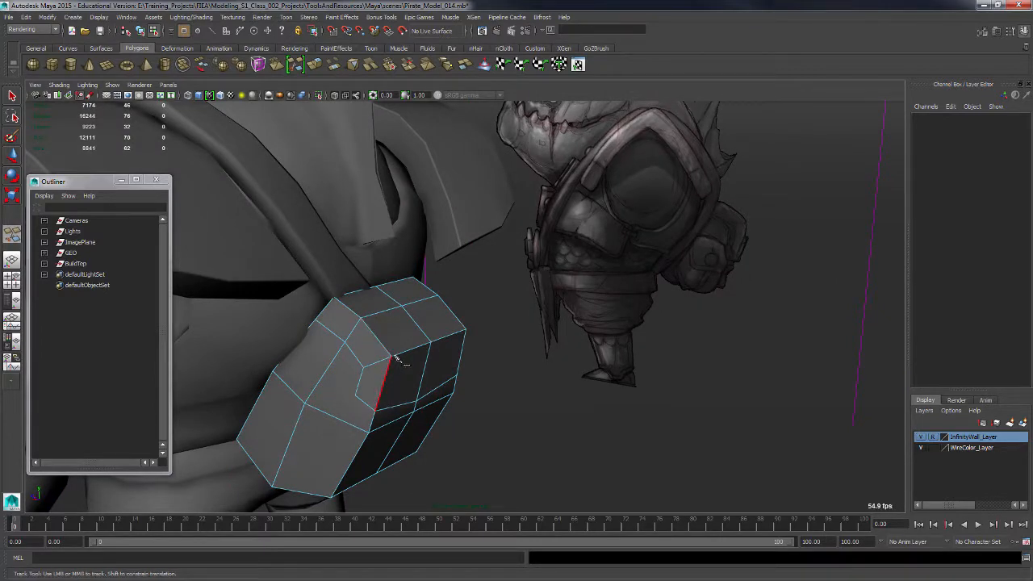
mouse_move(398, 358)
alt+mouse_down()
mouse_move(396, 390)
mouse_move(402, 372)
alt+mouse_up()
click(458, 393)
alt+middle_drag(417, 406, 426, 352)
alt+drag(427, 353, 418, 379)
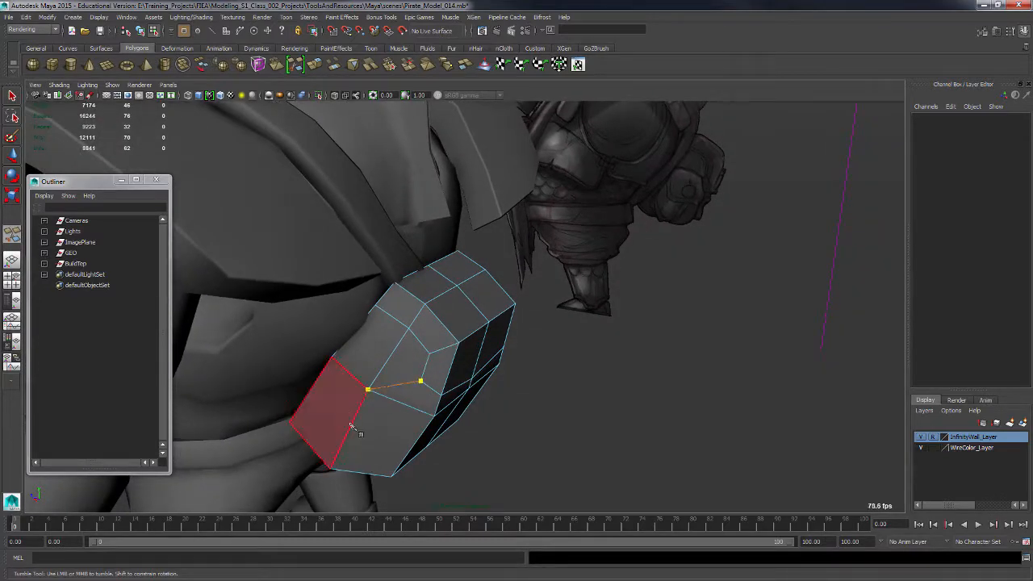
click(367, 389)
alt+drag(489, 393, 435, 379)
alt+right_drag(436, 379, 442, 393)
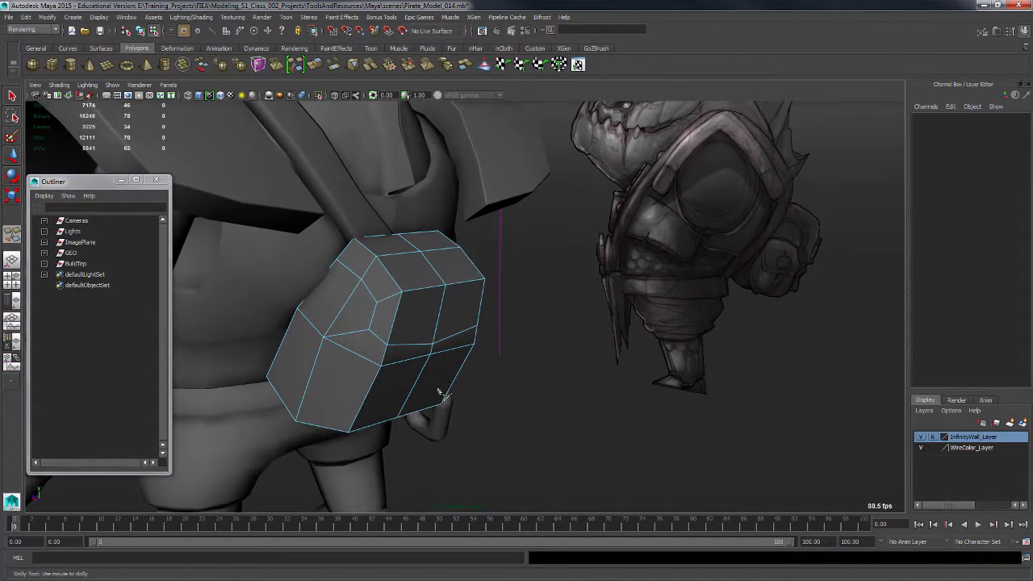
alt+drag(443, 386, 473, 376)
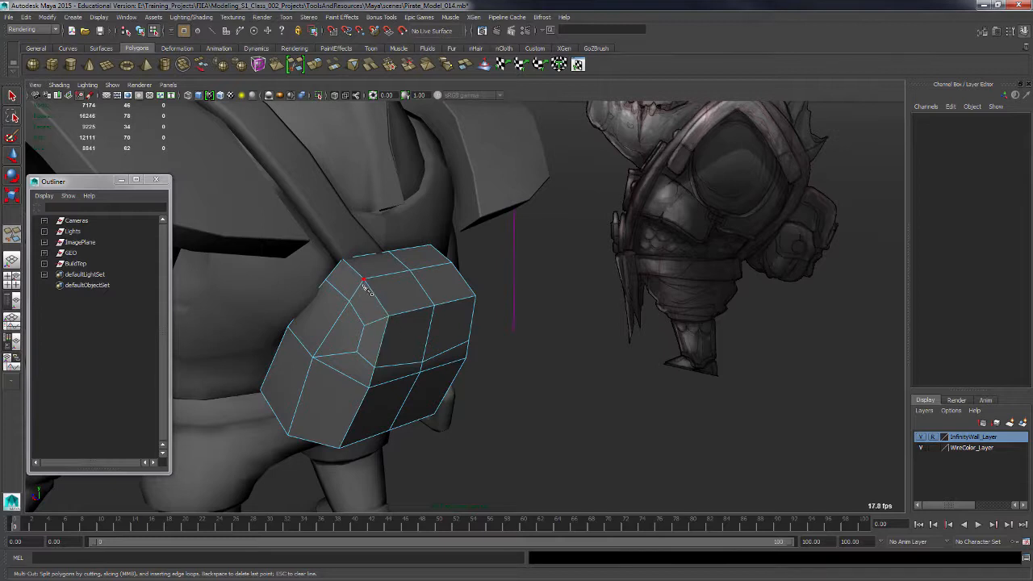
Select the pouch's top faces together with the upper outer faces in face mode.
key(F11)
key(q)
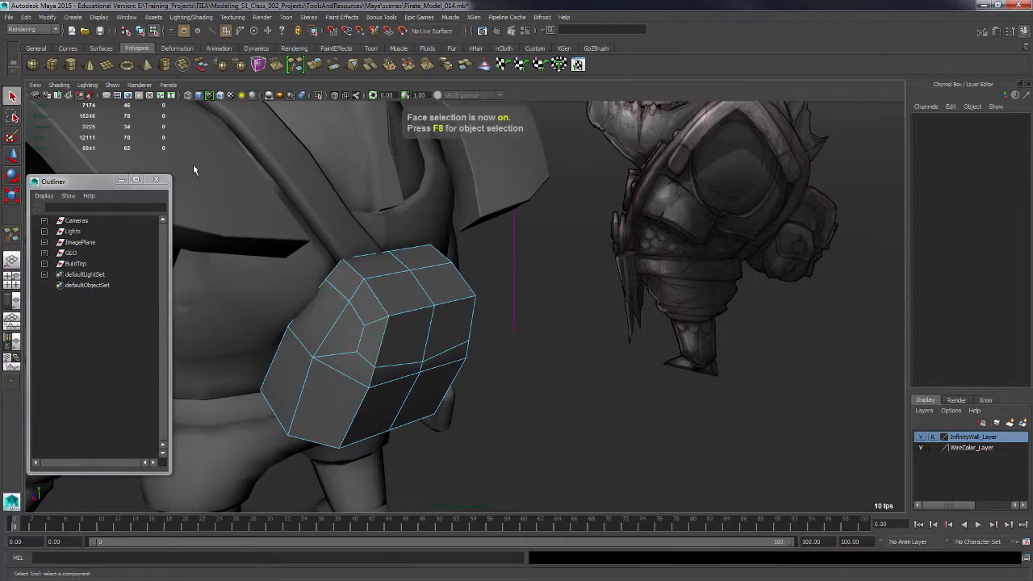
click(344, 280)
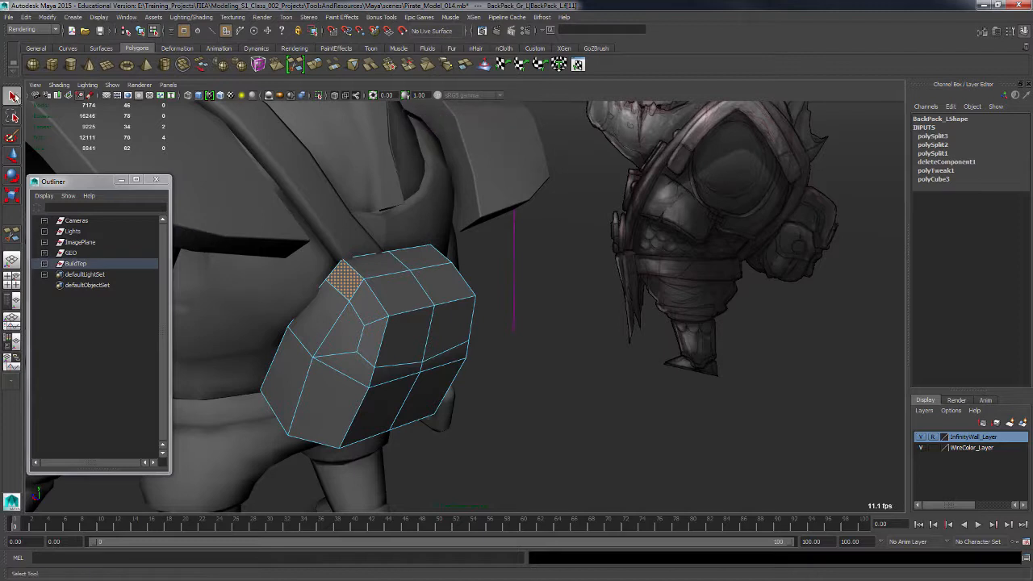
shift+click(388, 269)
shift+click(373, 303)
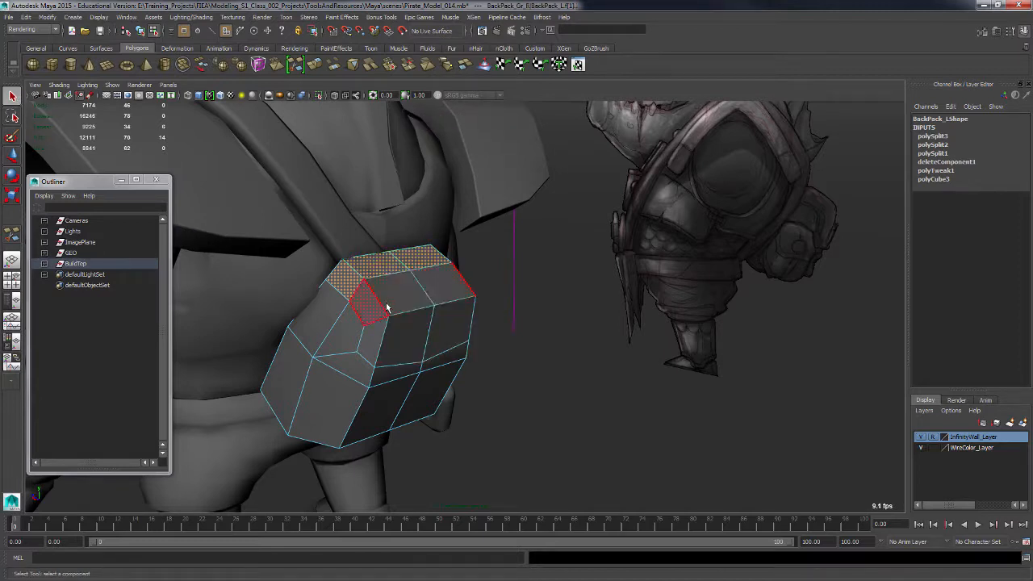
shift+click(399, 303)
shift+click(374, 341)
shift+click(419, 353)
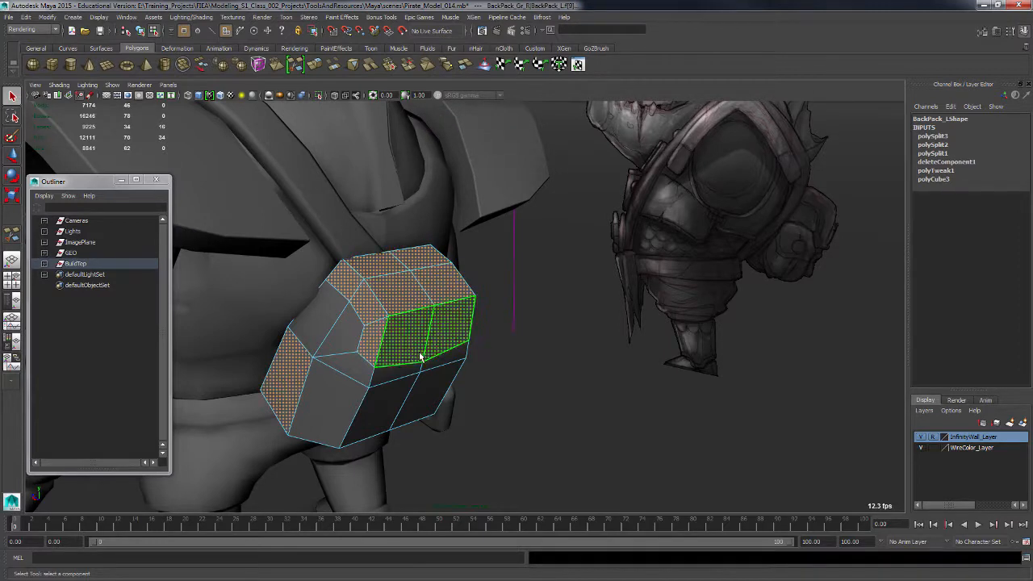
shift+click(390, 383)
alt+drag(391, 434, 410, 392)
ctrl+click(341, 322)
alt+drag(349, 331, 475, 296)
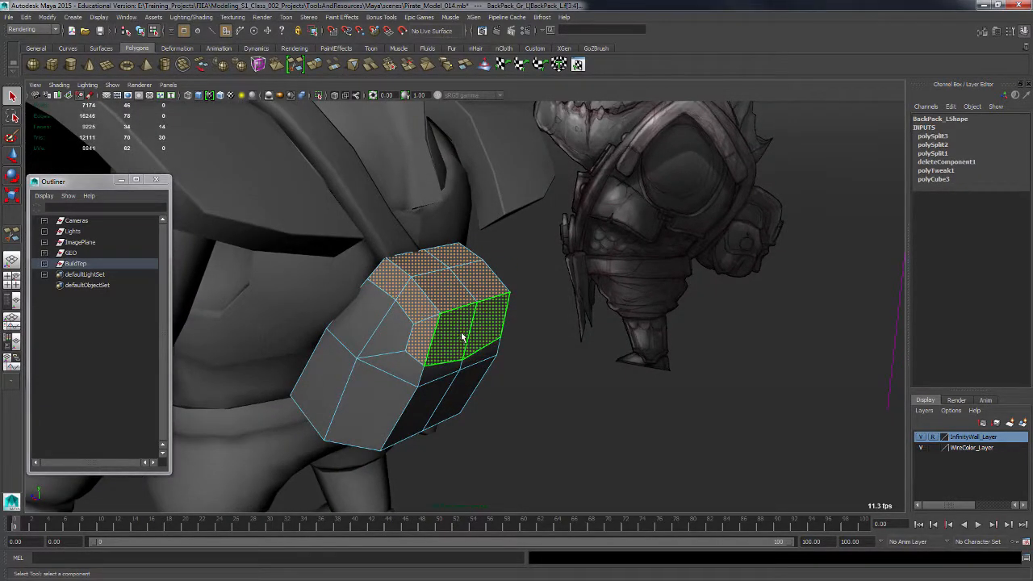
Try to extrude the selected top faces and undo the extrusion.
shift+right_drag(460, 335, 458, 353)
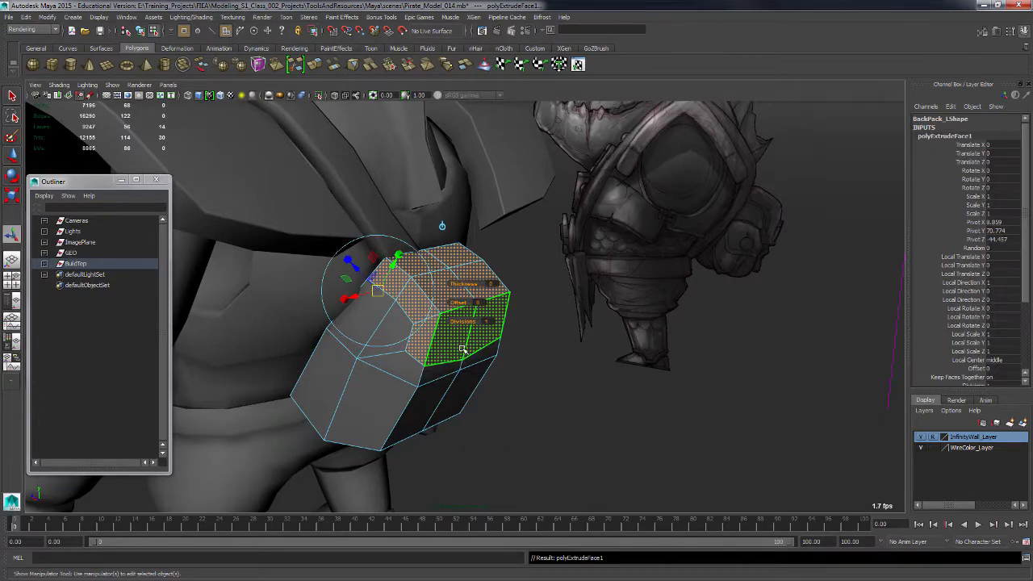
alt+drag(459, 353, 427, 326)
key(ctrl+z)
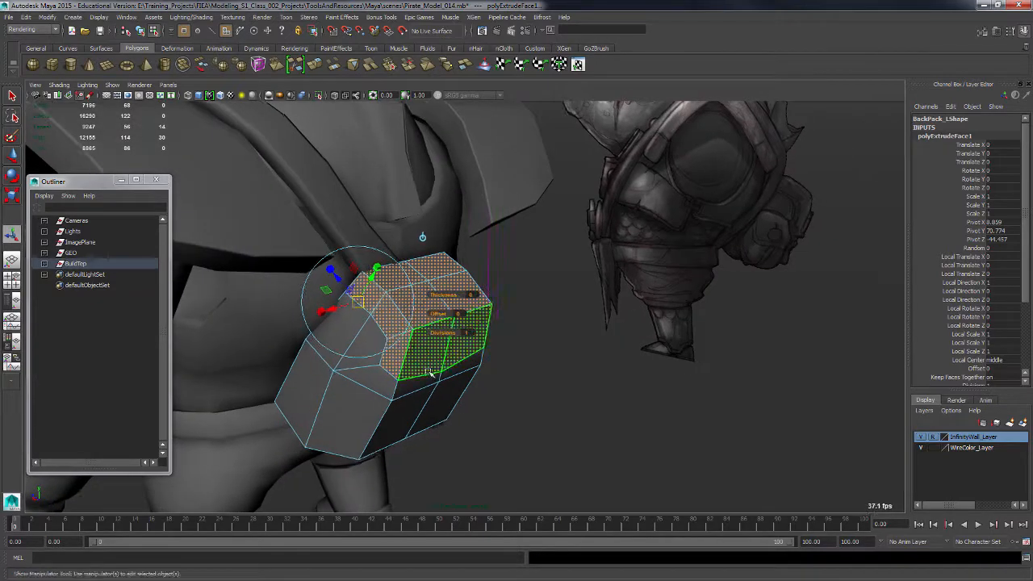
alt+drag(431, 393, 460, 404)
key(ctrl+z)
key(ctrl+z)
Add the far-side top faces of the pouch to the selection in wireframe view.
key(4)
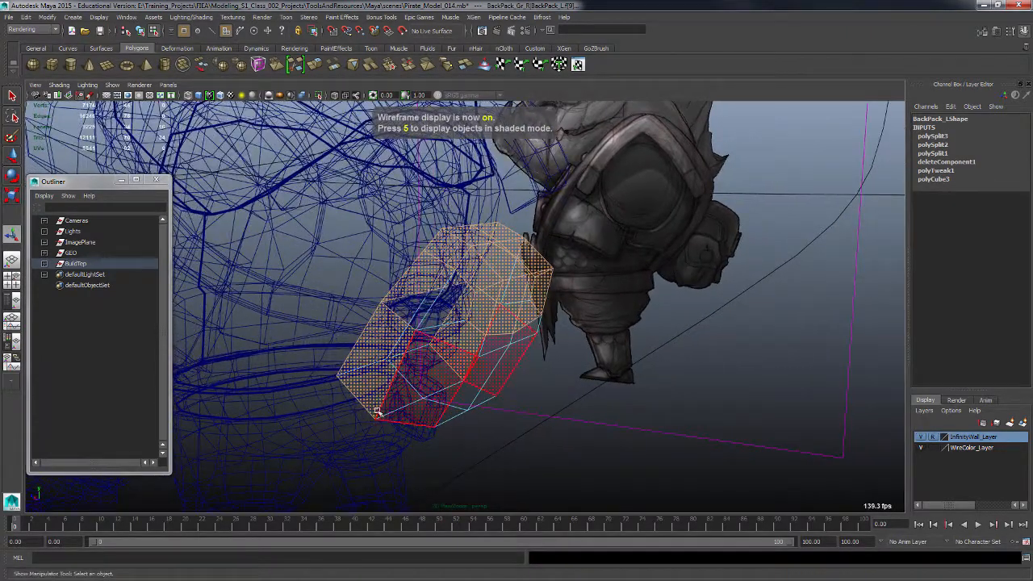
alt+drag(311, 443, 409, 293)
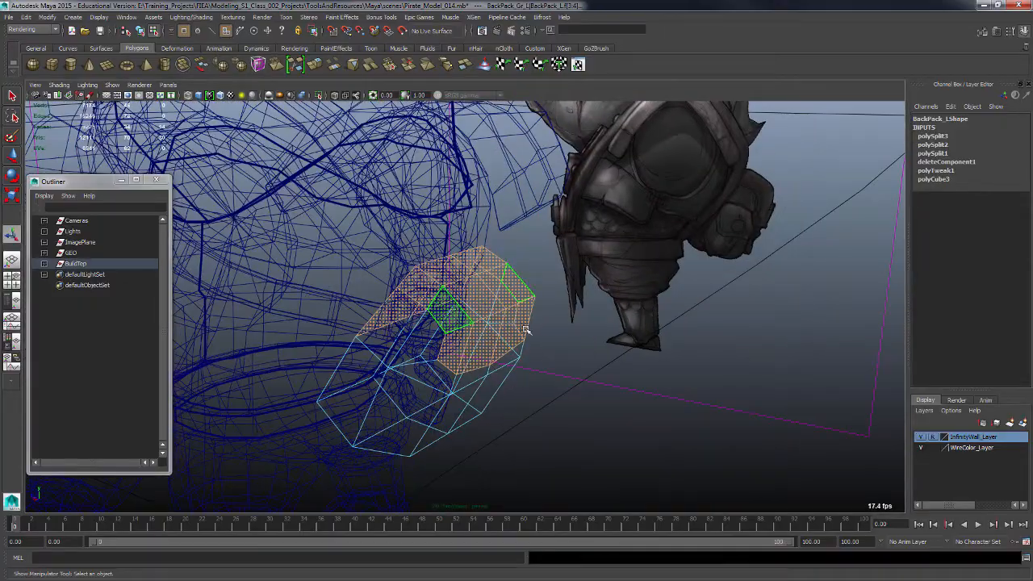
alt+drag(525, 330, 521, 384)
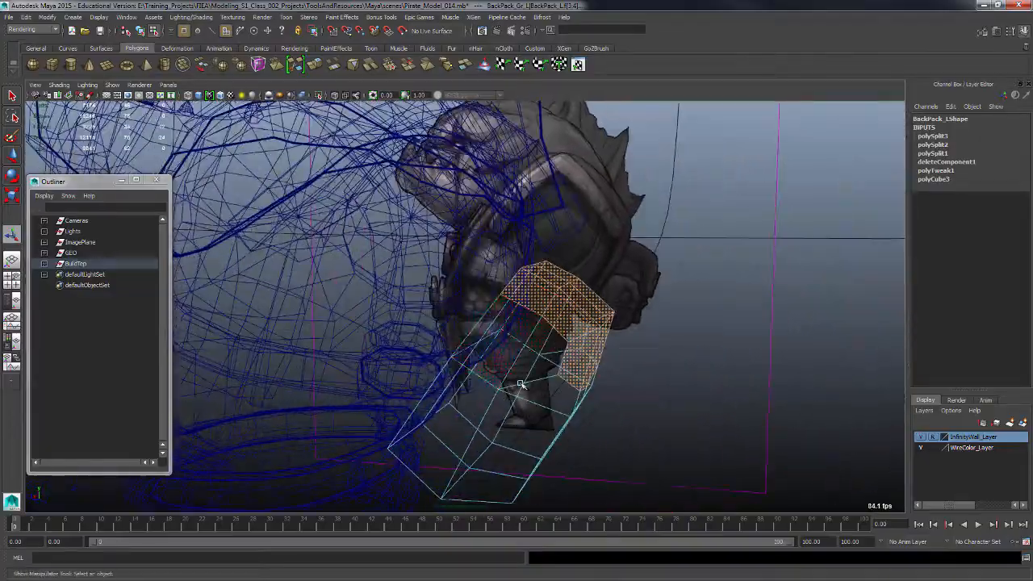
mouse_move(510, 346)
alt+mouse_down()
mouse_move(533, 377)
mouse_move(557, 359)
mouse_move(610, 367)
mouse_move(581, 369)
mouse_move(590, 364)
mouse_move(583, 390)
alt+mouse_up()
key(5)
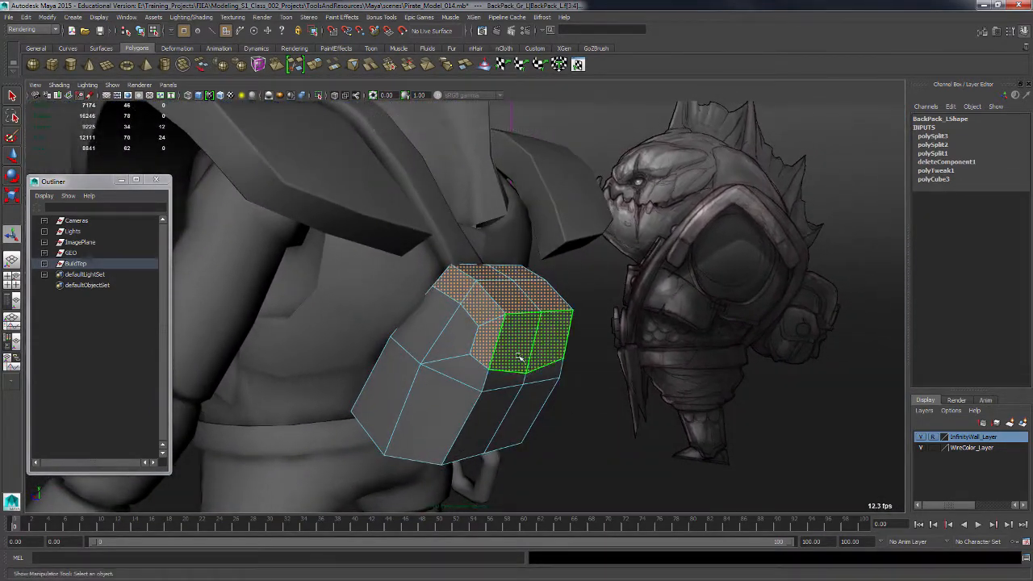
Extrude the selected faces outward to form the pouch's lid flap.
shift+right_drag(521, 354, 525, 377)
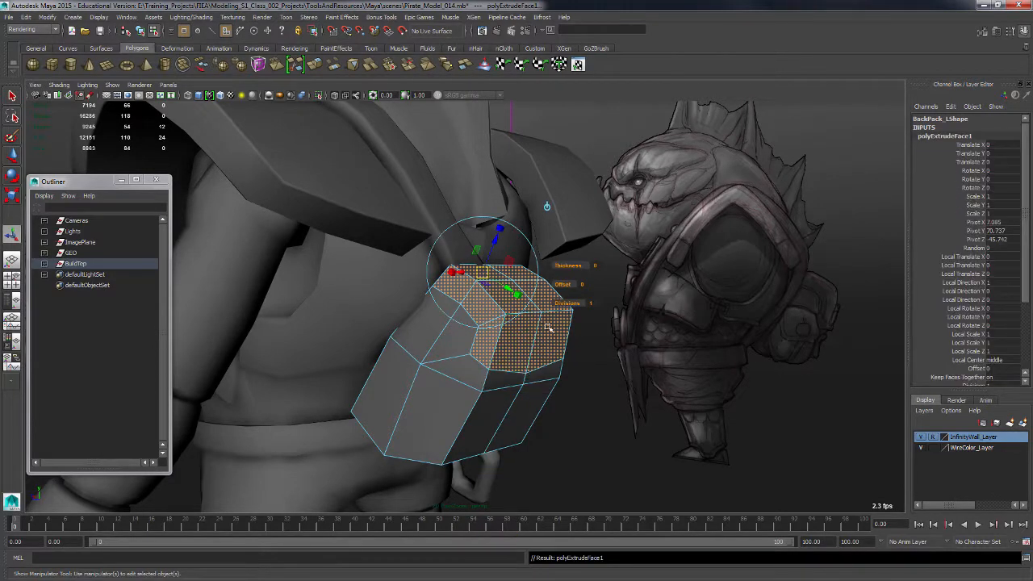
alt+drag(558, 292, 580, 282)
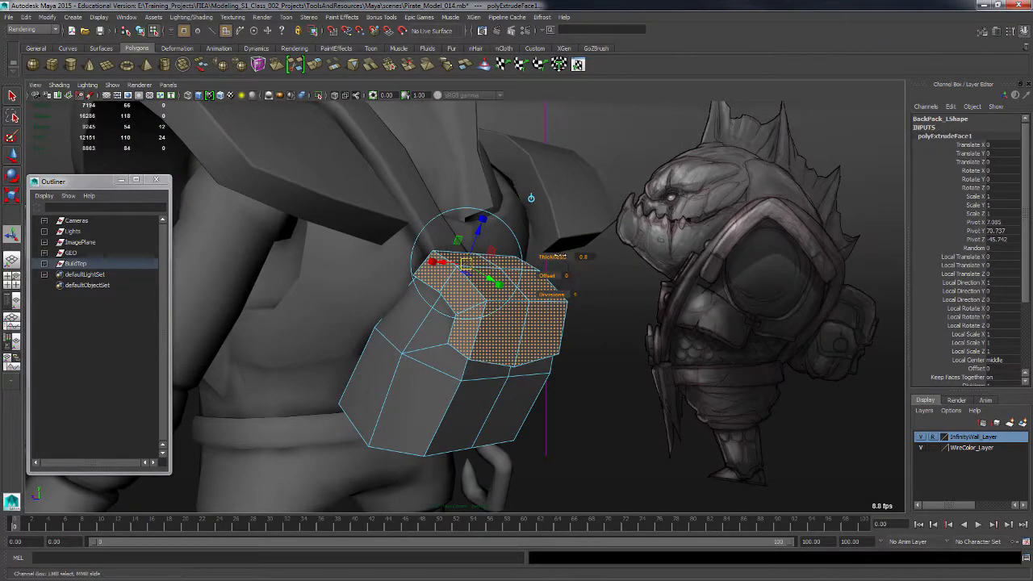
alt+drag(625, 367, 549, 388)
click(625, 408)
alt+right_drag(549, 388, 570, 404)
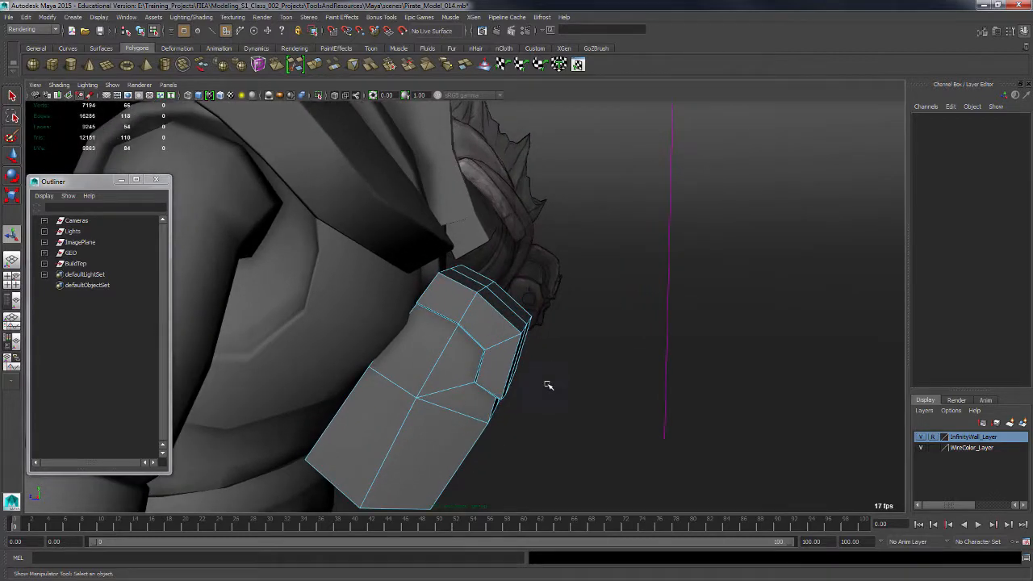
Move a vertex at the flap's lower corner slightly with the Move tool.
key(F10)
alt+drag(525, 406, 524, 385)
click(467, 381)
key(w)
click(532, 369)
click(444, 376)
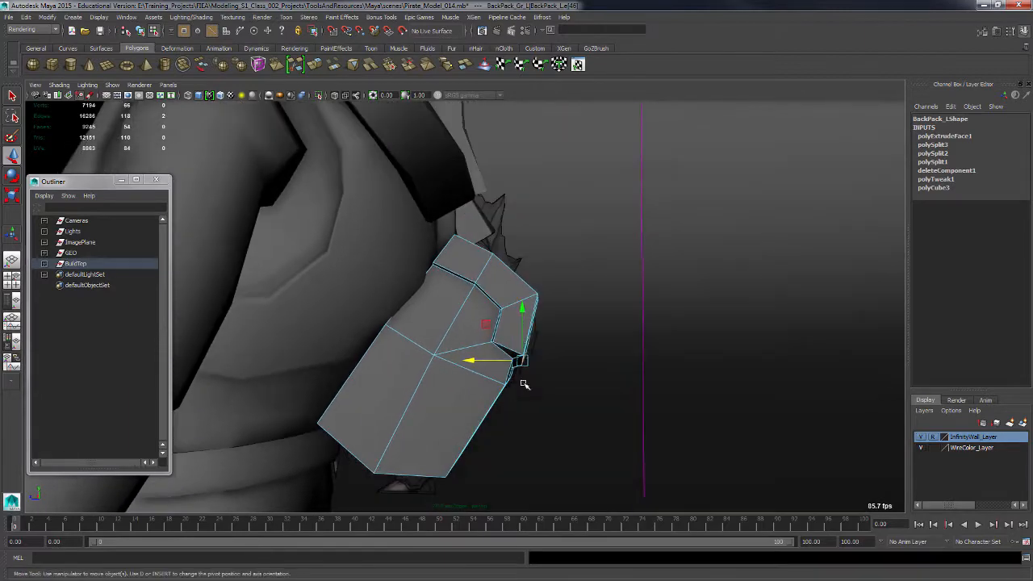
drag(522, 329, 524, 332)
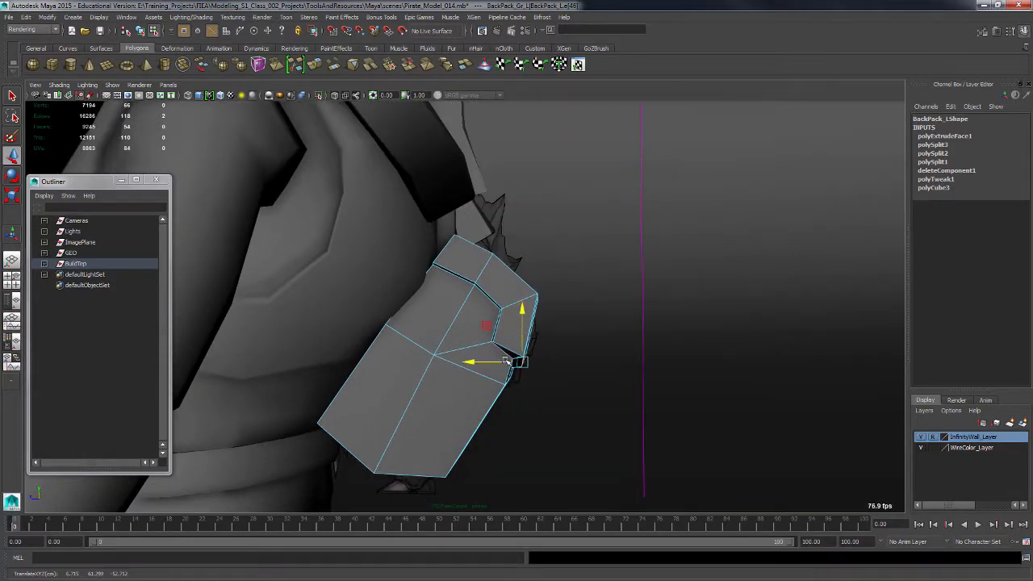
click(554, 404)
alt+drag(553, 404, 696, 341)
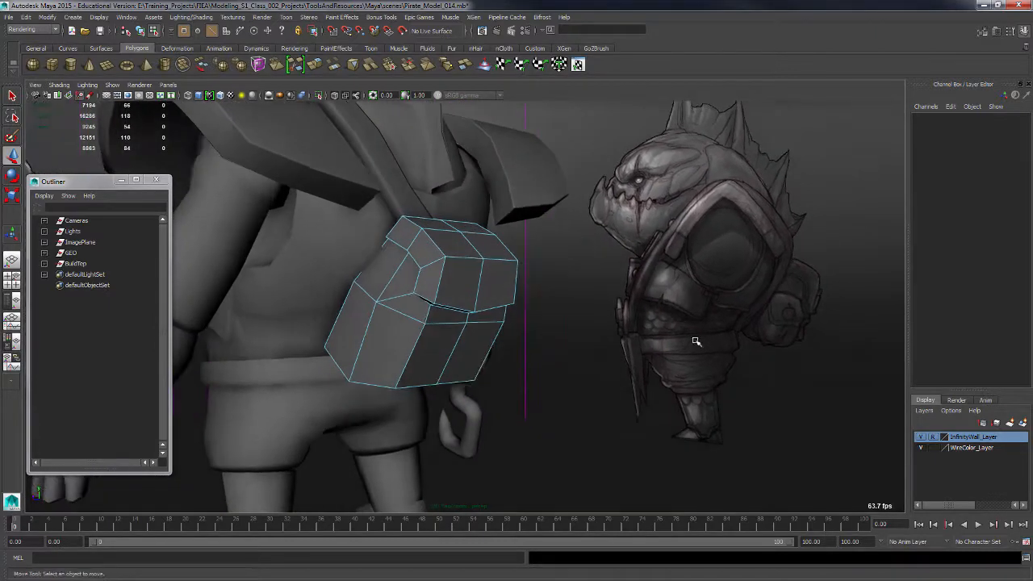
Cut an edge down the pouch's side face with the Multi-Cut tool.
alt+drag(534, 379, 682, 377)
alt+drag(817, 359, 491, 364)
key(F8)
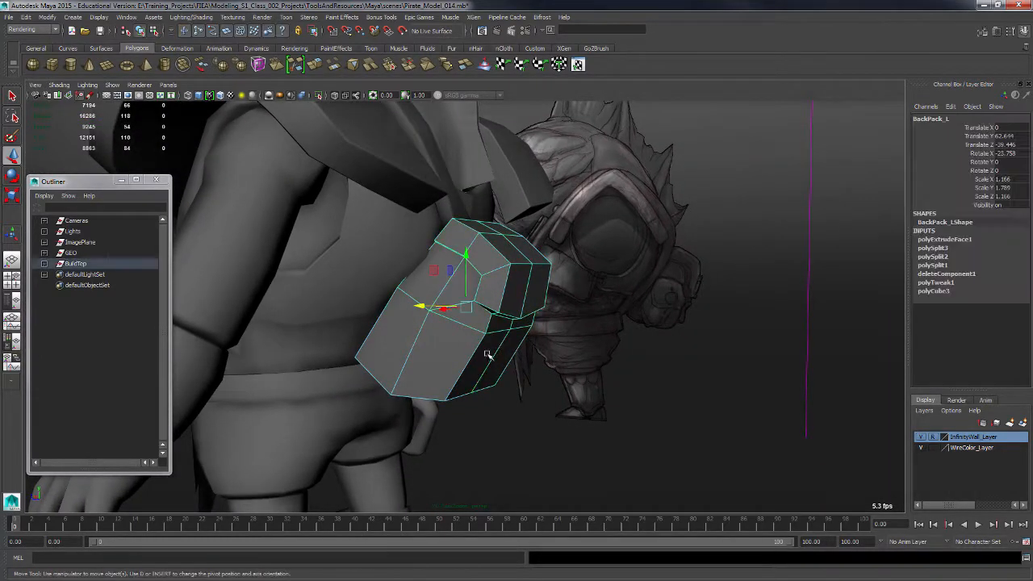
shift+right_drag(440, 342, 415, 339)
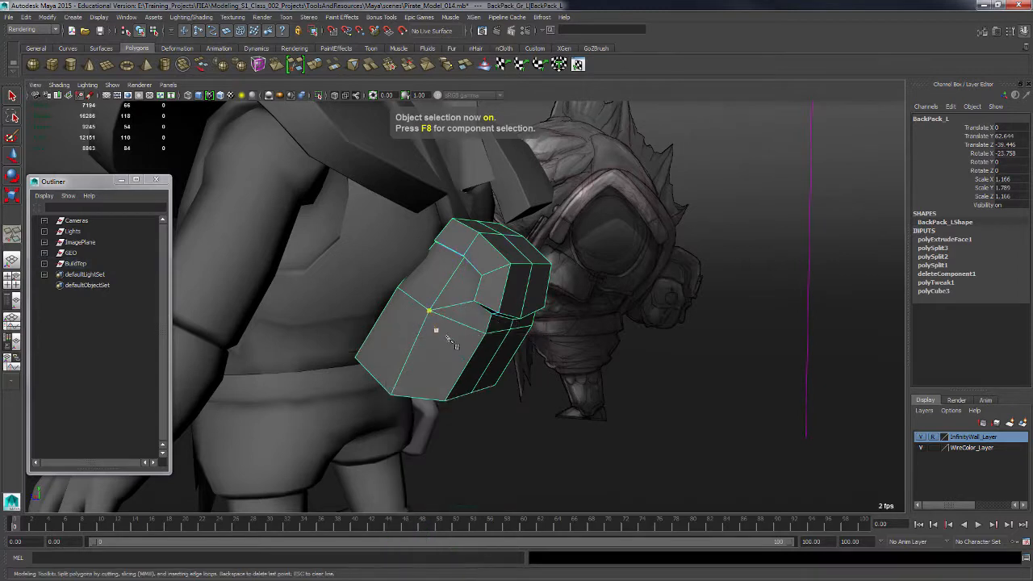
alt+drag(450, 344, 515, 339)
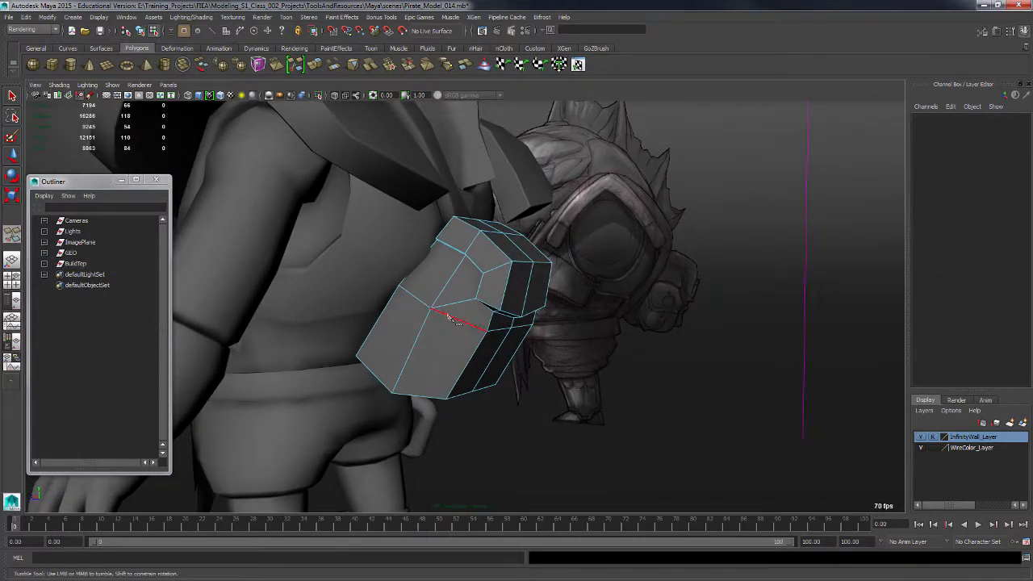
click(418, 397)
click(12, 96)
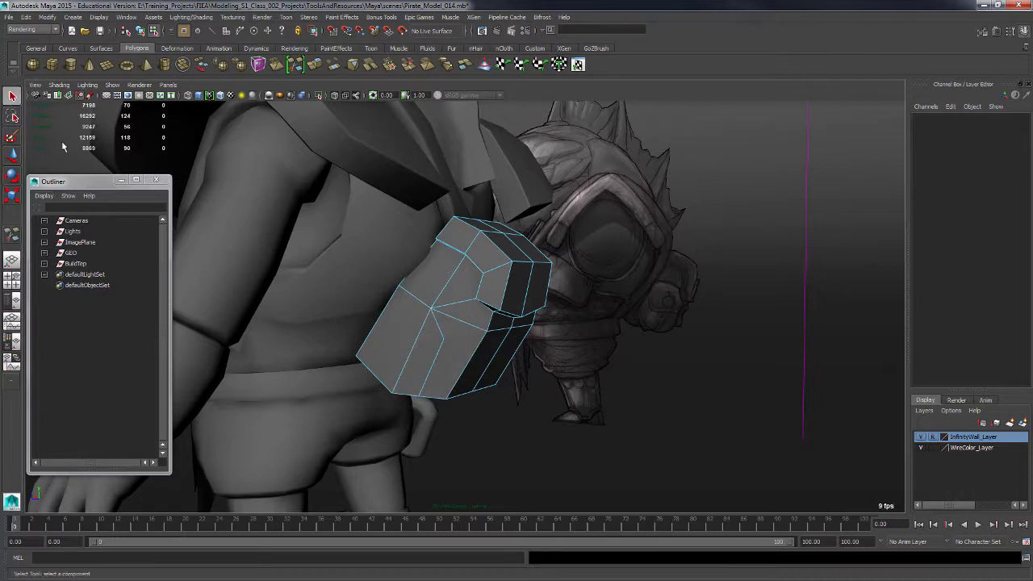
Delete the newly cut edge on the pouch's side.
alt+drag(584, 412, 454, 333)
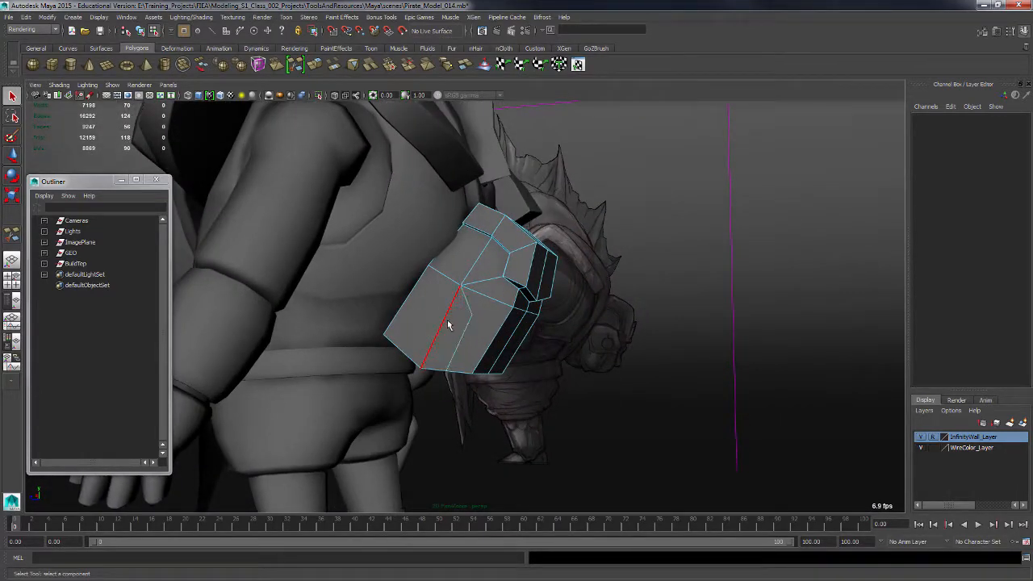
key(F10)
click(444, 331)
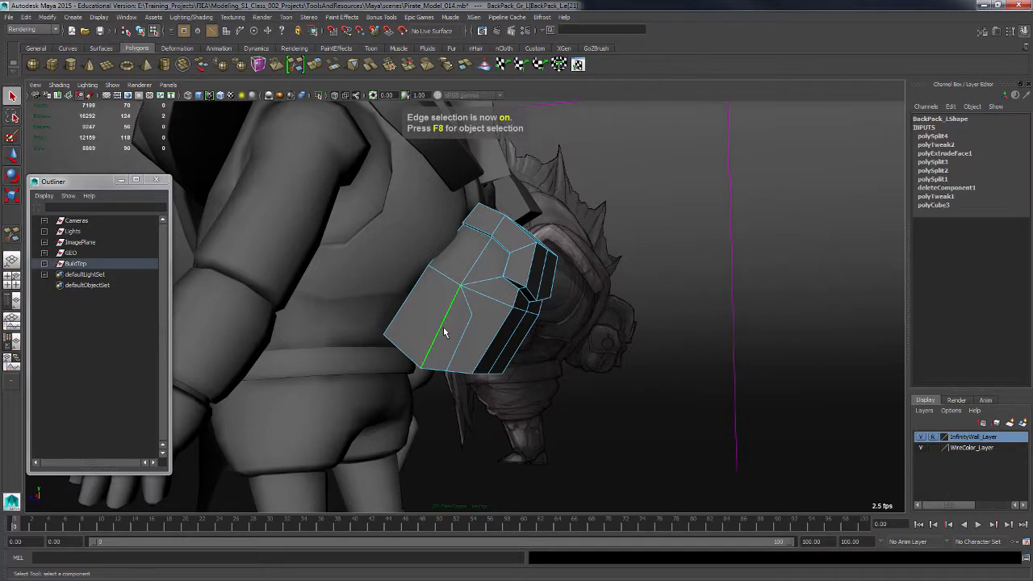
key(Delete)
Cut a new edge path across the pouch's lower side with the Multi-Cut tool.
alt+drag(496, 348, 473, 358)
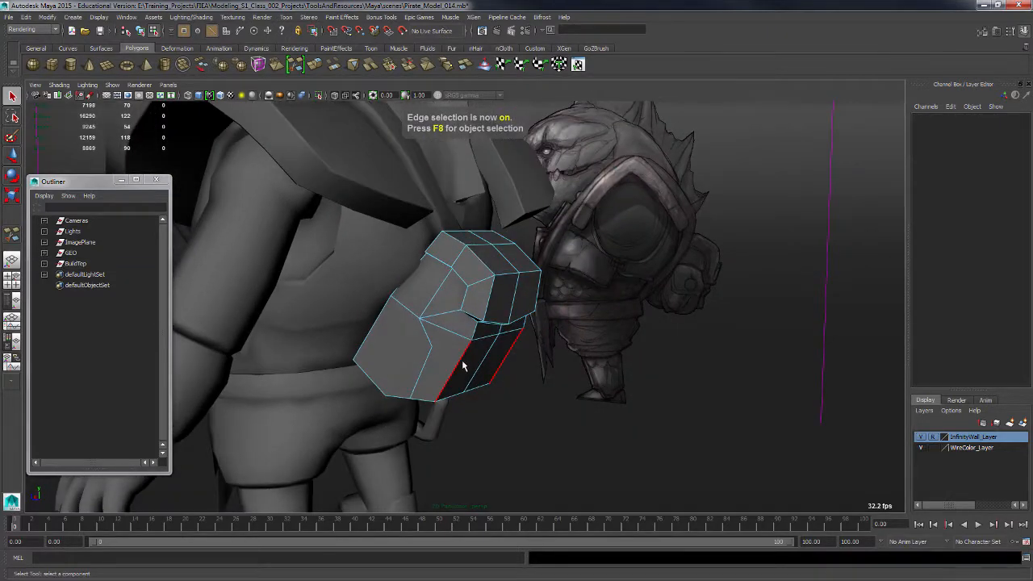
key(F8)
mouse_move(438, 365)
shift+right_down()
mouse_move(420, 345)
mouse_move(436, 347)
shift+right_up()
alt+drag(442, 347, 404, 344)
click(403, 344)
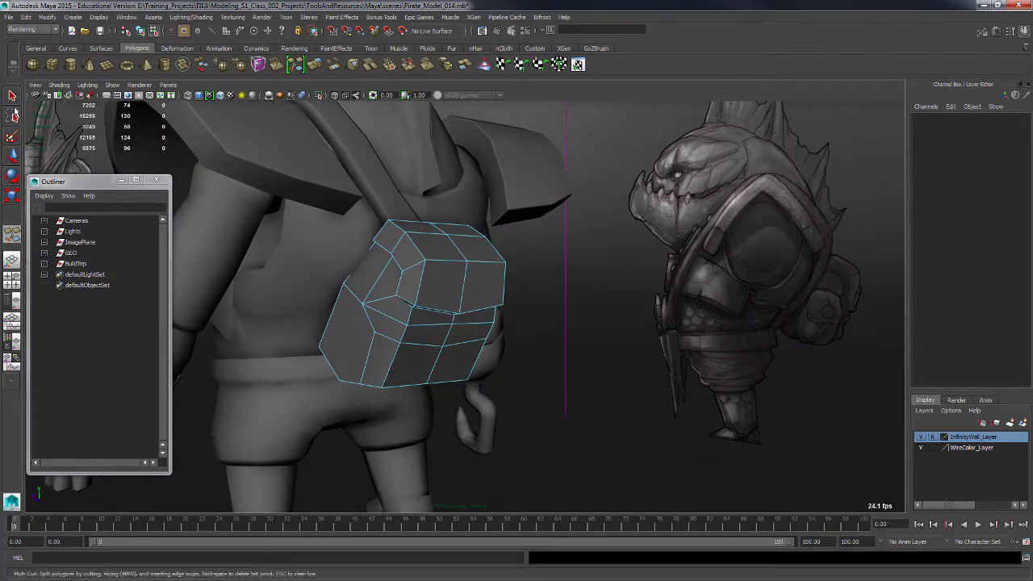
Select the pouch's inner side face and extrude it toward the body about 4.149 units.
key(q)
alt+drag(295, 316, 471, 385)
key(F11)
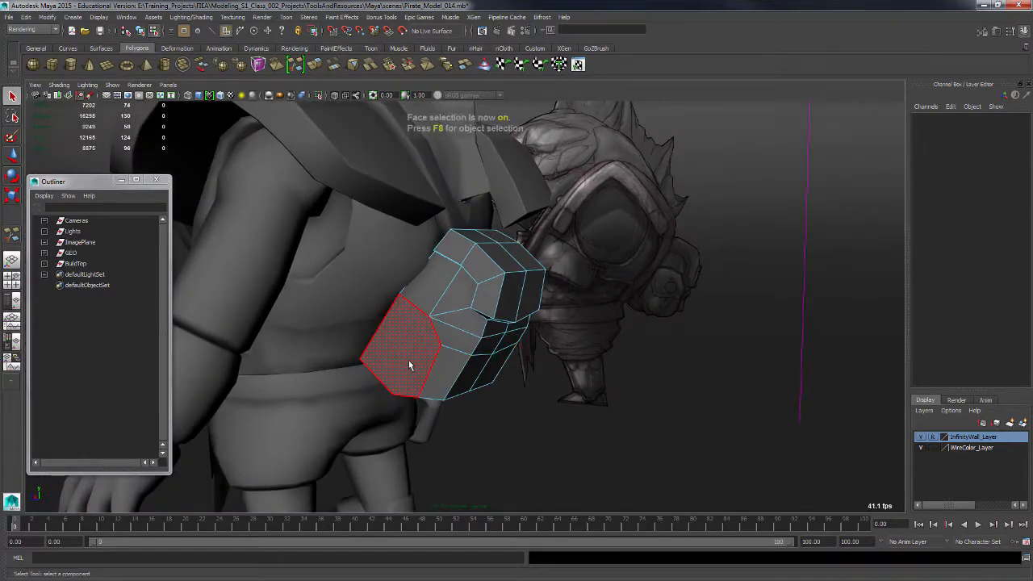
click(410, 360)
alt+drag(422, 392, 427, 377)
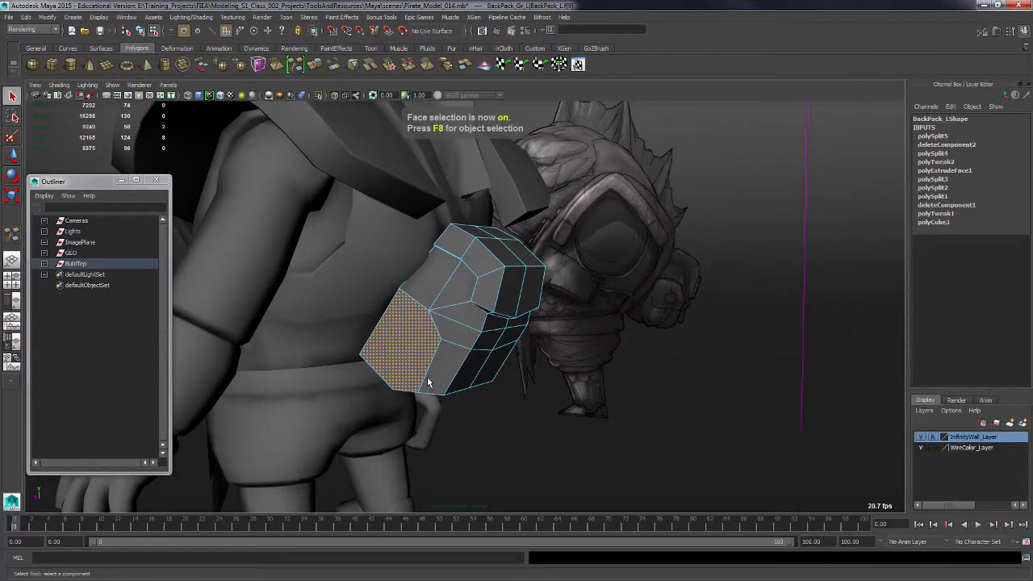
shift+right_click(408, 353)
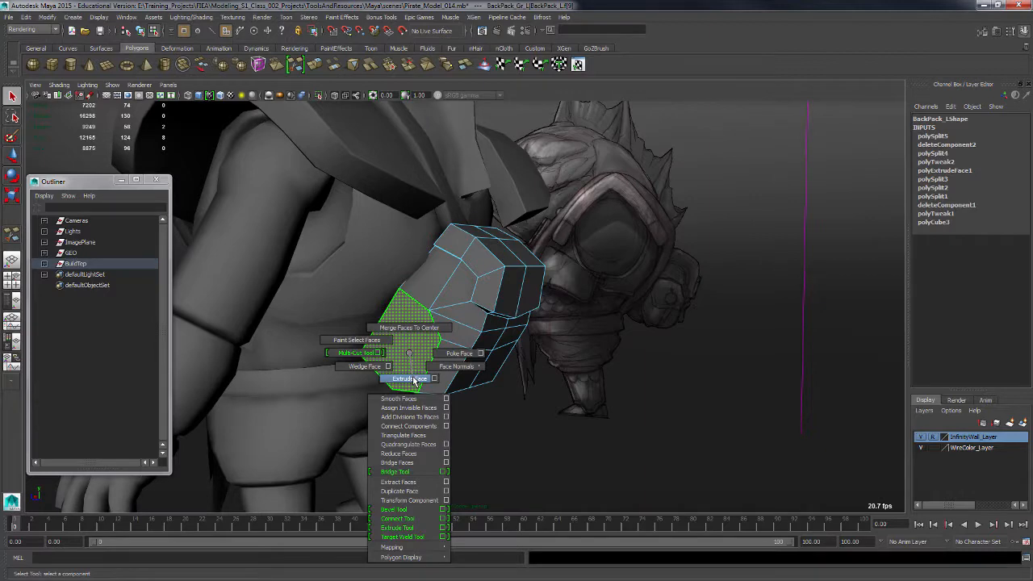
shift+right_drag(414, 381, 414, 381)
alt+drag(442, 342, 418, 366)
drag(353, 382, 443, 372)
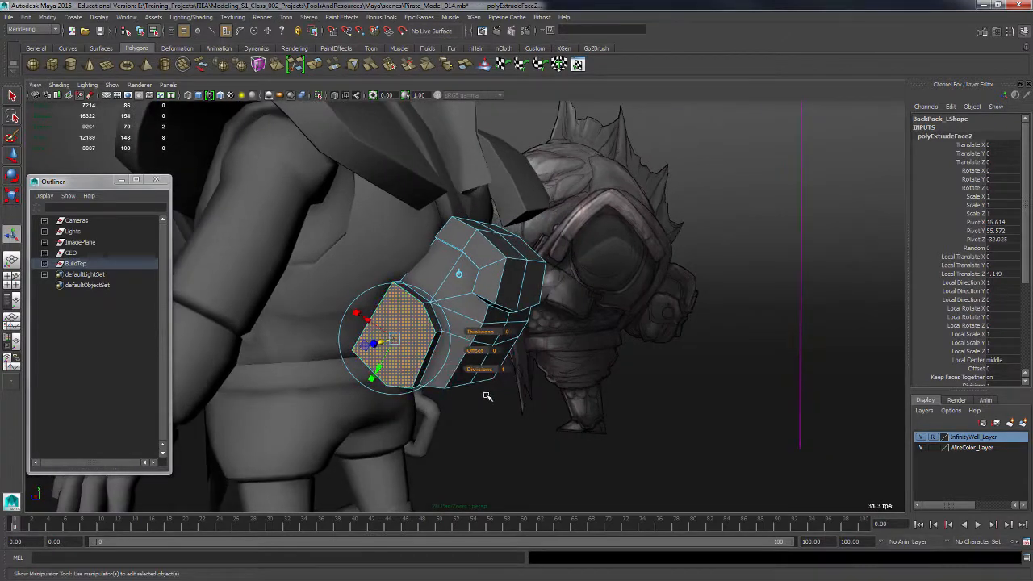
alt+drag(380, 359, 397, 381)
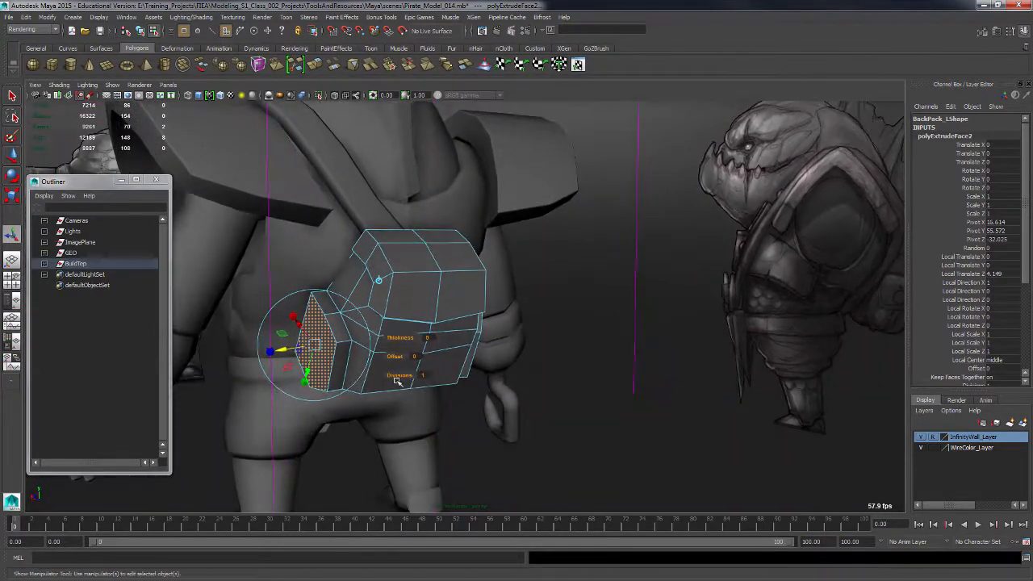
Rotate the extruded side face about 10.6 degrees and move it up and outward along the pouch.
alt+drag(418, 344, 376, 318)
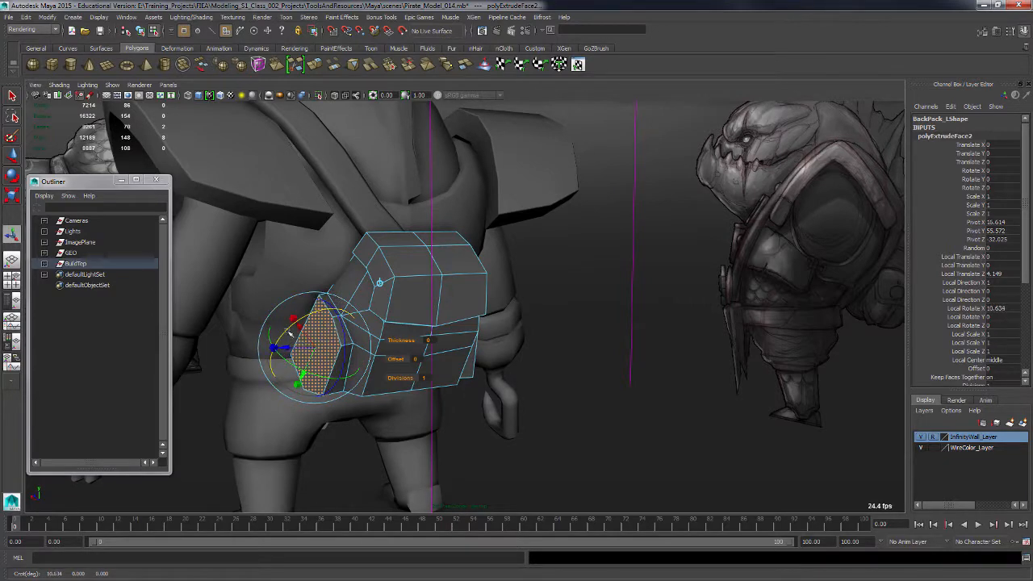
mouse_move(292, 349)
alt+mouse_down()
mouse_move(311, 340)
mouse_move(323, 302)
mouse_move(300, 339)
alt+mouse_up()
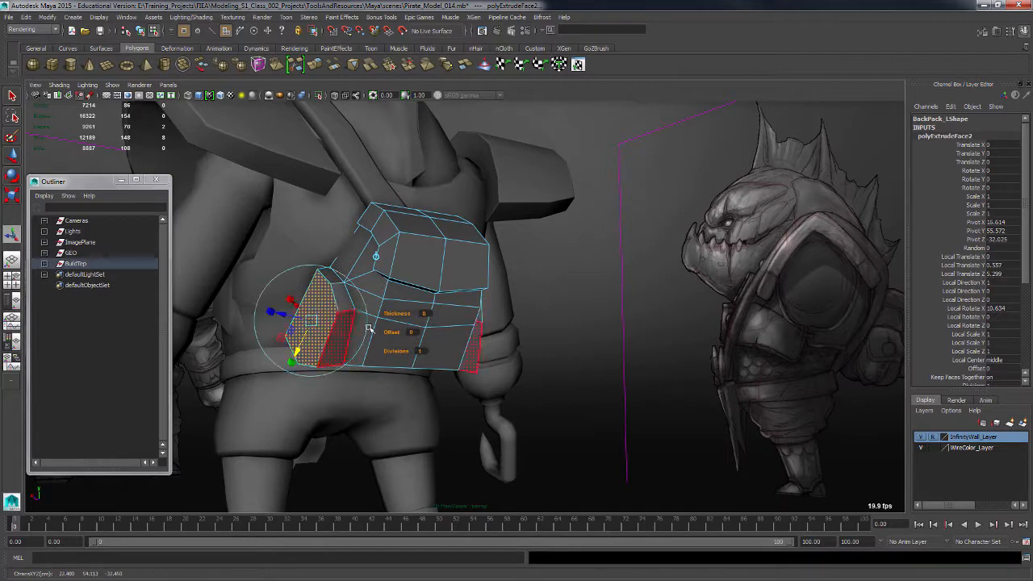
alt+drag(440, 345, 364, 372)
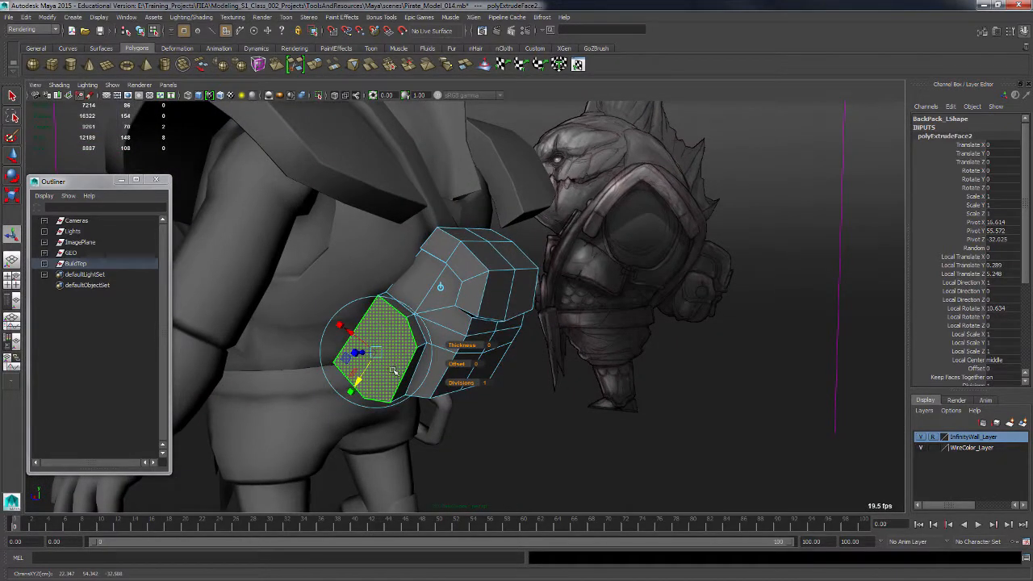
click(548, 438)
alt+drag(549, 438, 460, 403)
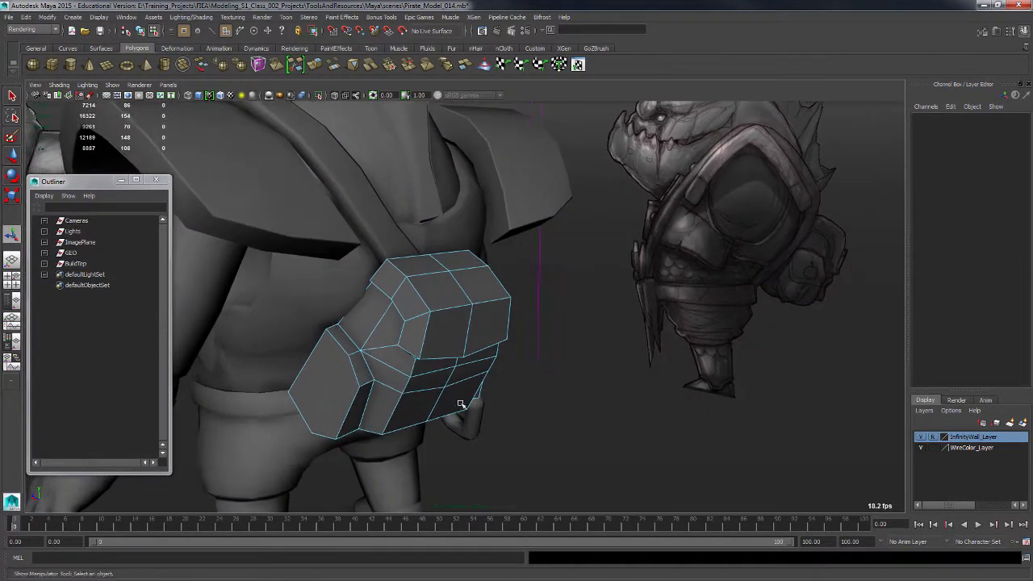
Move a vertex at the bottom of the extruded side piece to refine its shape.
key(F8)
click(443, 441)
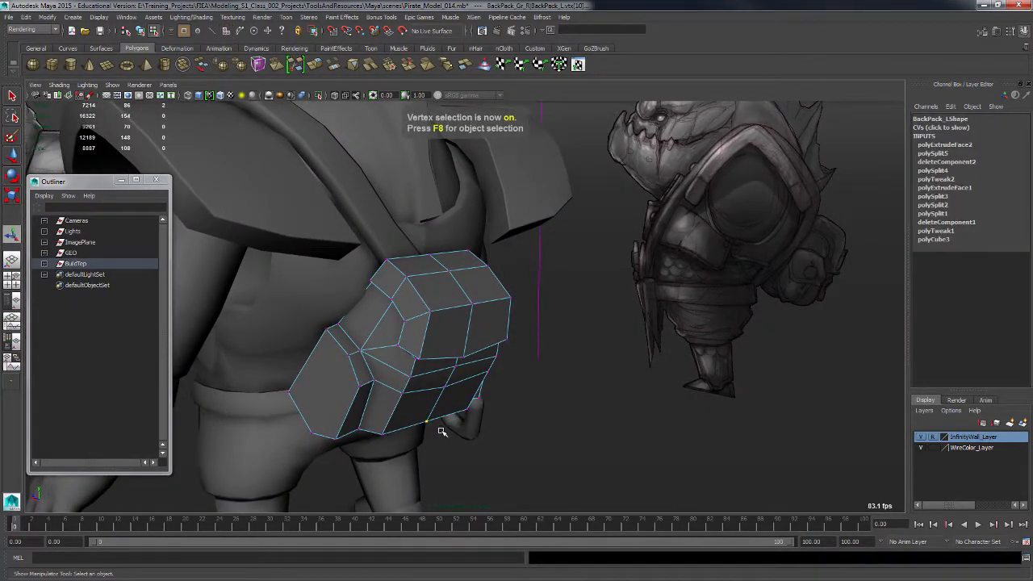
key(w)
drag(406, 414, 452, 382)
click(526, 416)
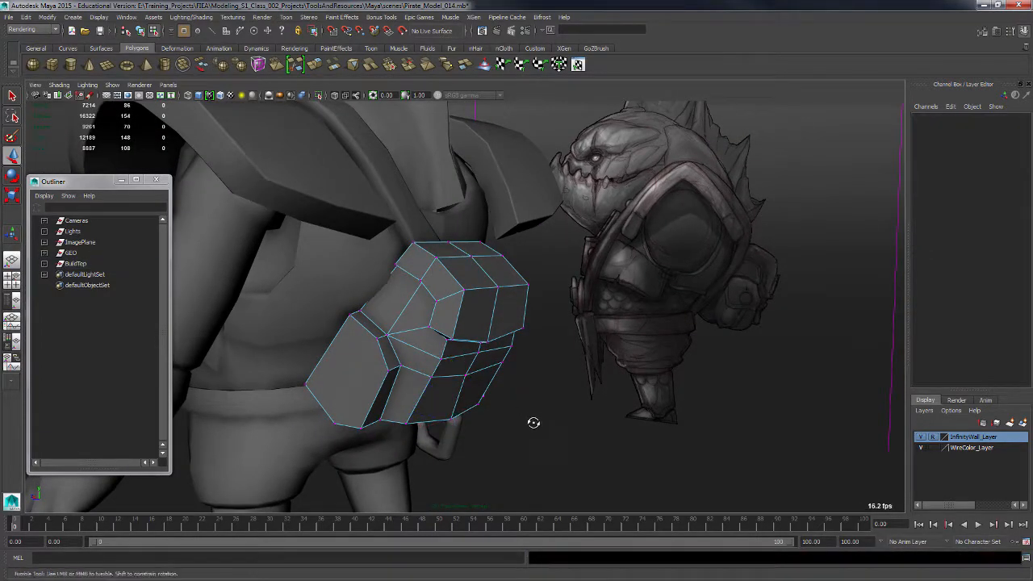
alt+drag(532, 423, 553, 403)
key(F8)
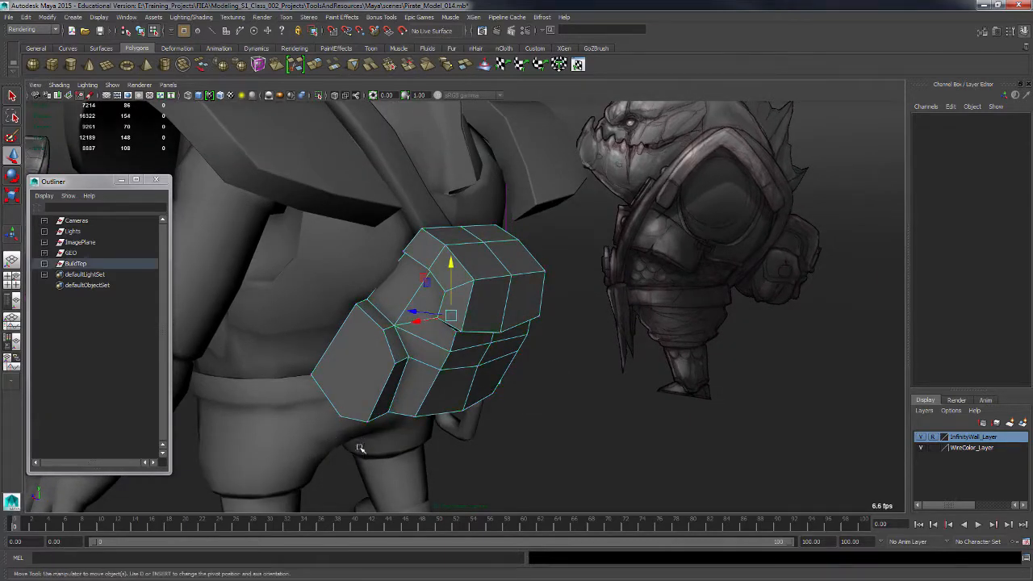
shift+right_drag(349, 372, 309, 344)
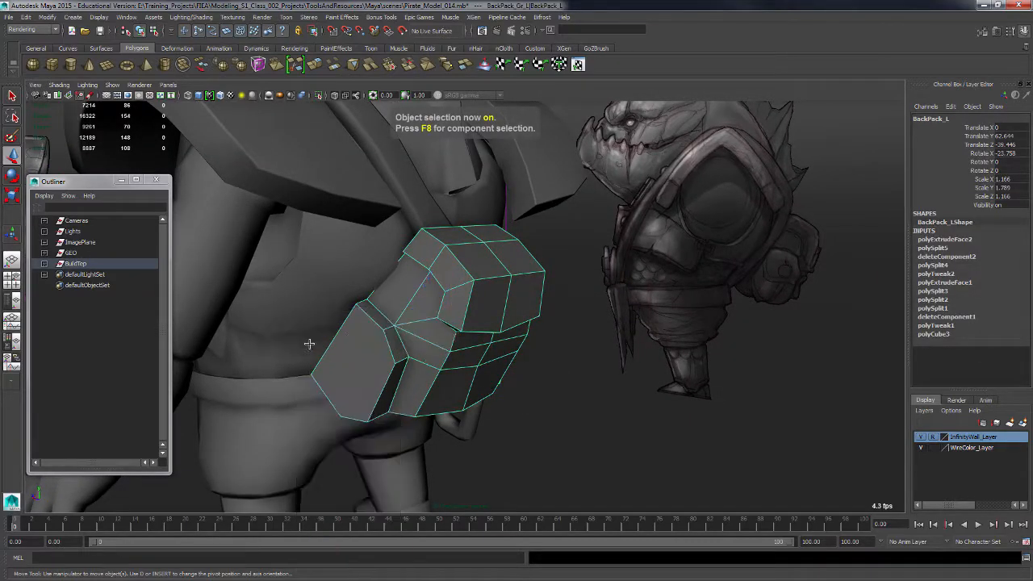
Cut an edge across the extruded side piece with the Multi-Cut tool.
alt+drag(499, 377, 444, 386)
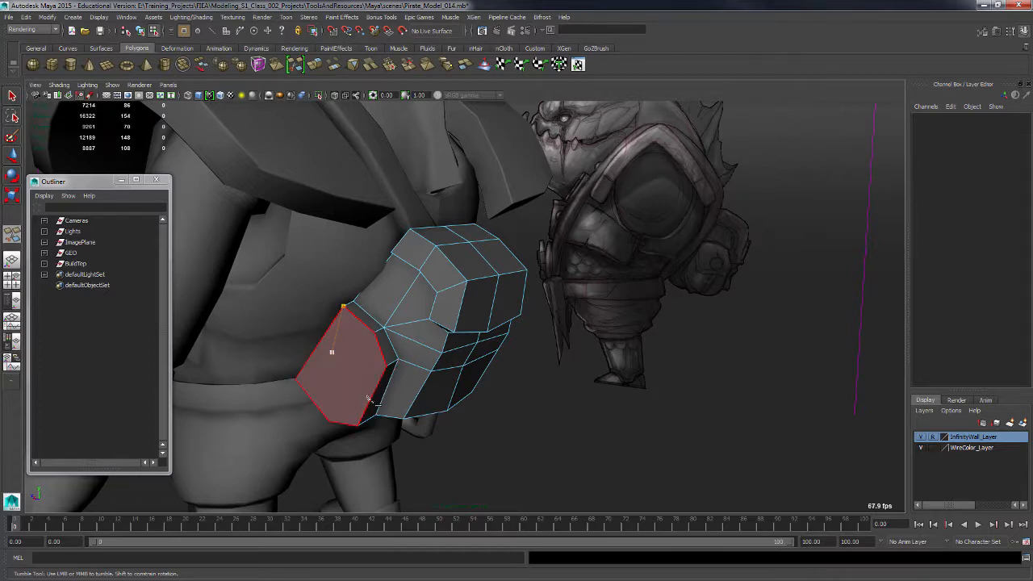
alt+drag(381, 397, 371, 393)
click(318, 366)
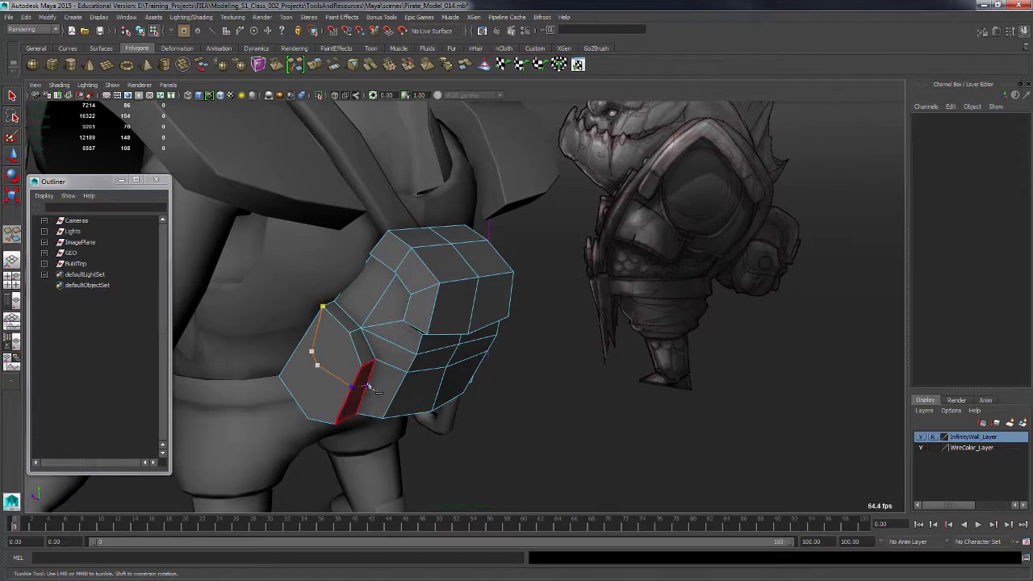
key(Return)
Select the upper face of the cut side piece and extrude it, undoing the first manipulator move.
key(q)
alt+drag(391, 368, 364, 416)
alt+drag(412, 387, 400, 368)
key(F11)
click(379, 371)
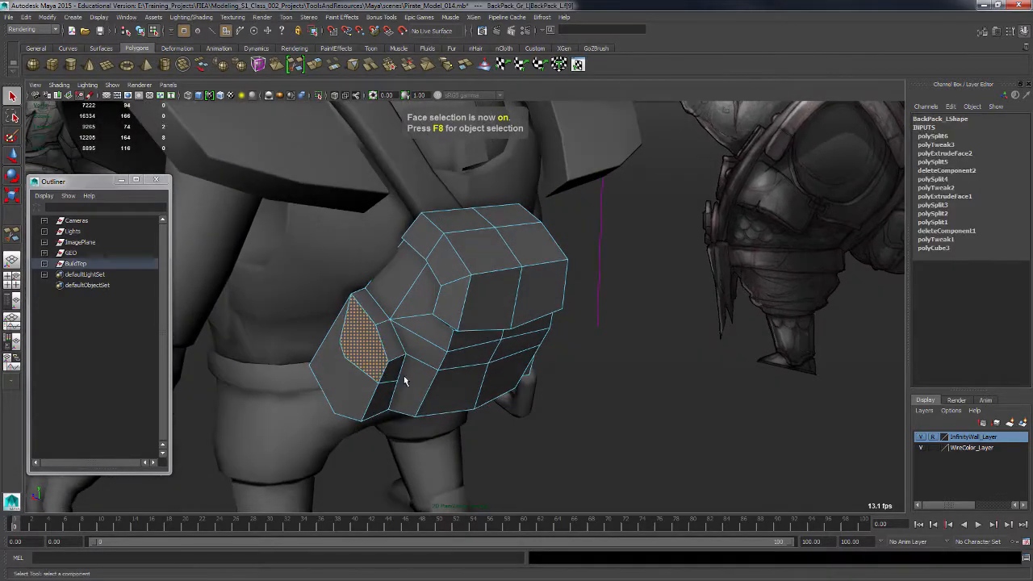
shift+right_drag(376, 354, 384, 380)
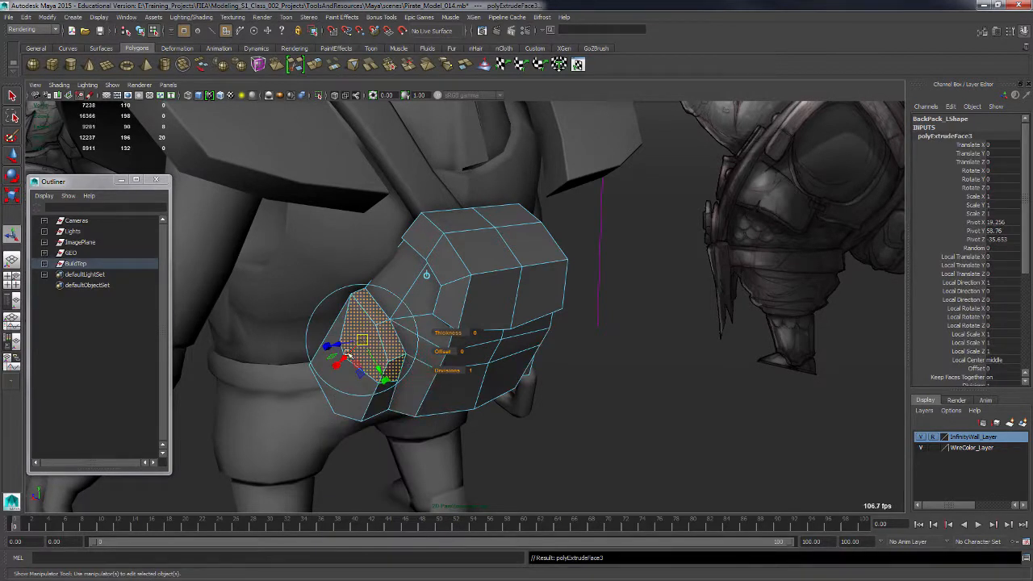
drag(329, 345, 339, 345)
key(ctrl+z)
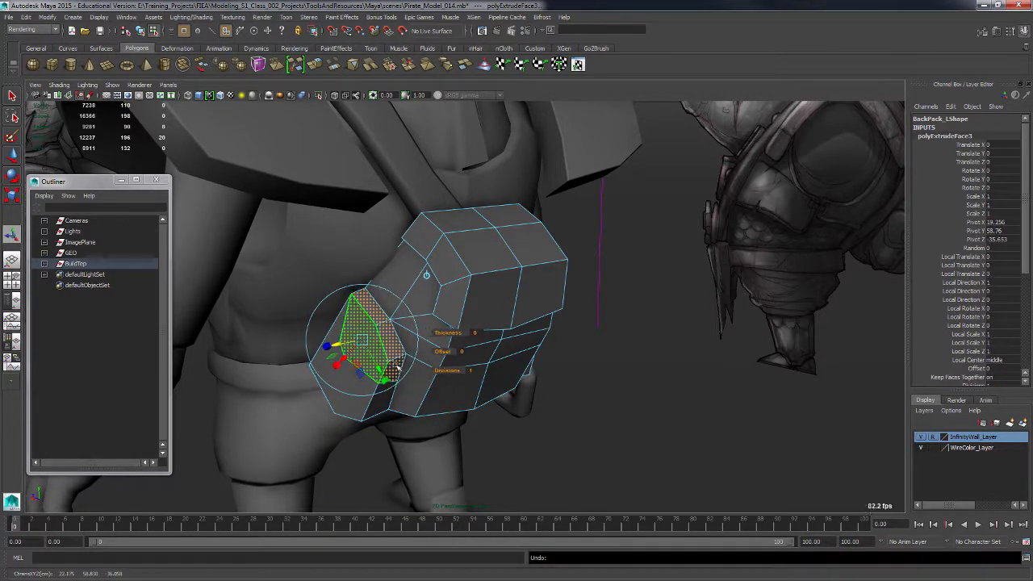
Set the new extrusion's thickness to 1.4 and offset to 0.5.
mouse_move(449, 332)
mouse_down()
mouse_move(421, 341)
mouse_move(395, 320)
mouse_move(396, 292)
mouse_move(411, 287)
mouse_move(461, 357)
mouse_move(485, 347)
mouse_move(516, 355)
mouse_move(592, 411)
mouse_move(484, 411)
mouse_move(517, 415)
mouse_move(515, 363)
mouse_move(485, 364)
mouse_move(554, 360)
mouse_move(488, 368)
mouse_up()
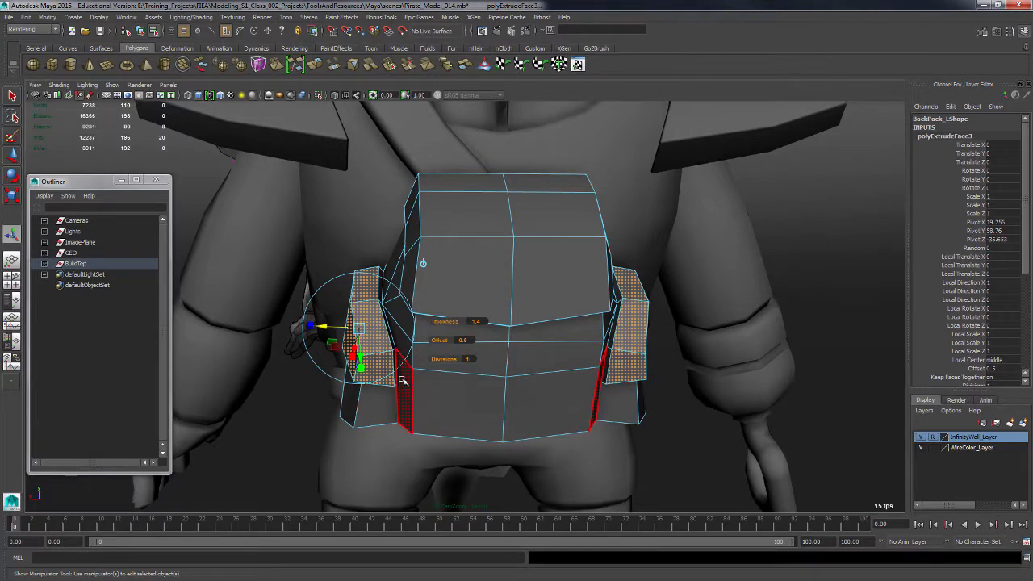
right_drag(402, 379, 397, 325)
click(381, 278)
alt+drag(396, 275, 386, 334)
key(w)
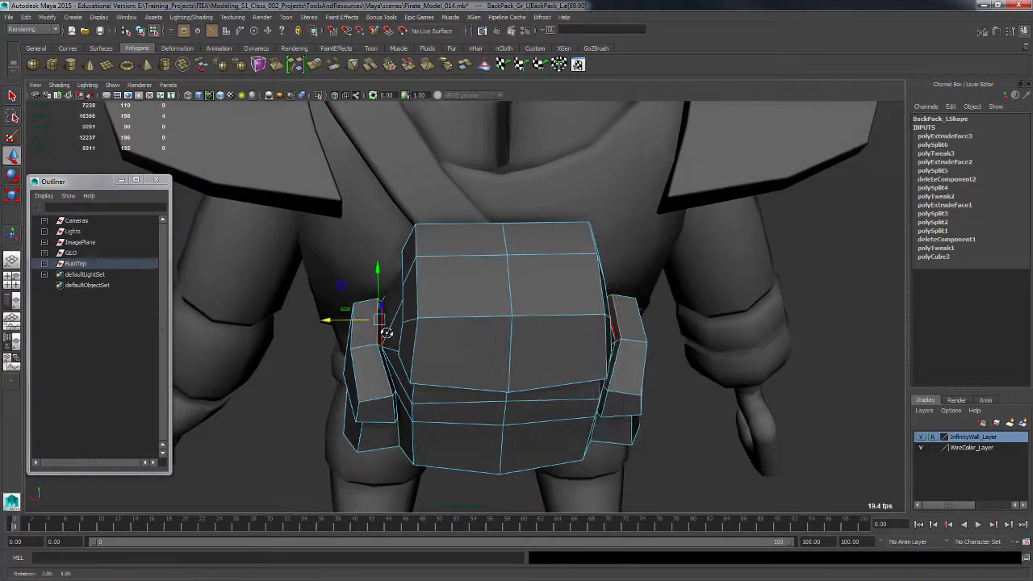
Reposition the extruded strap piece's vertices so it sits against the pouch.
alt+right_drag(386, 334, 412, 387)
click(341, 342)
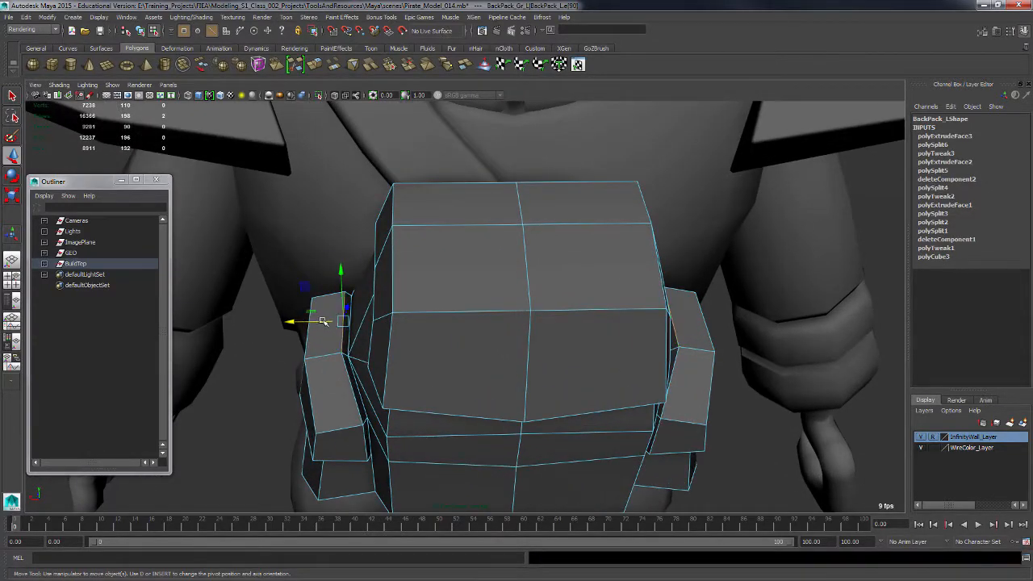
drag(323, 322, 336, 322)
alt+drag(376, 404, 347, 365)
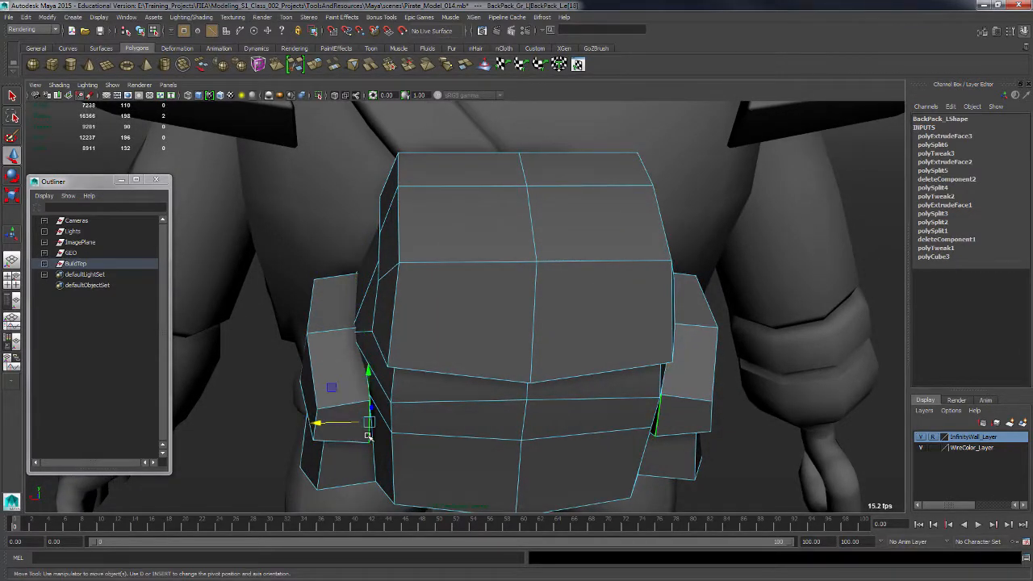
drag(364, 422, 588, 390)
alt+right_drag(588, 391, 550, 355)
alt+drag(550, 355, 566, 368)
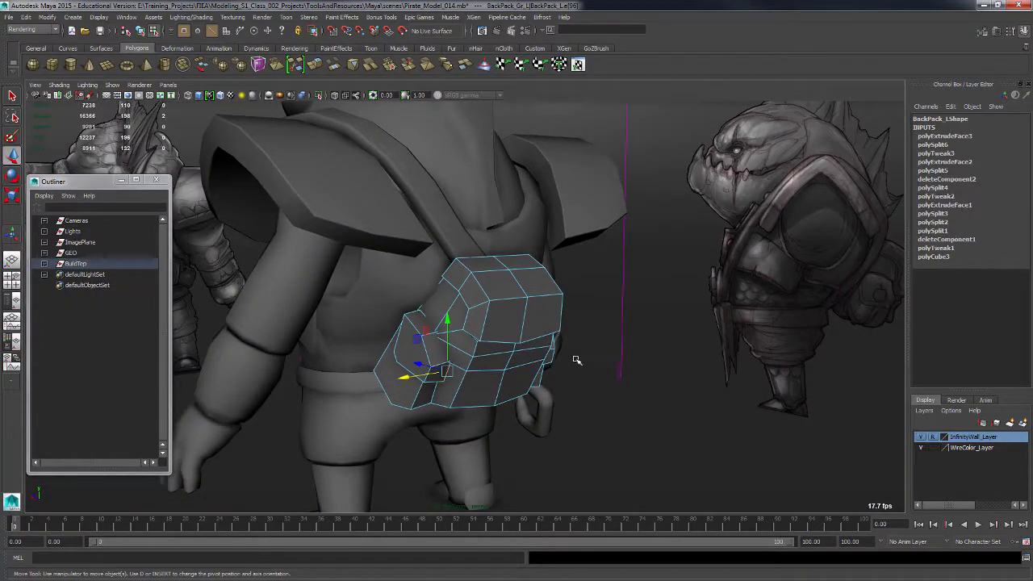
Select the pouch object and bevel the edges of the extruded strap piece.
key(F8)
click(676, 444)
alt+drag(675, 444, 590, 414)
alt+right_drag(590, 415, 569, 425)
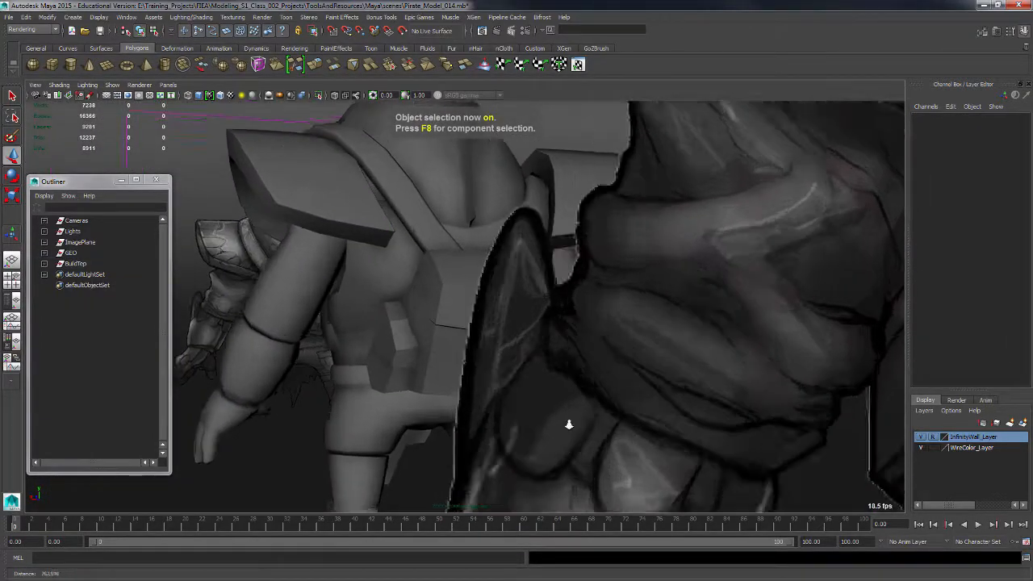
alt+drag(569, 425, 468, 405)
alt+right_drag(468, 406, 499, 400)
click(314, 417)
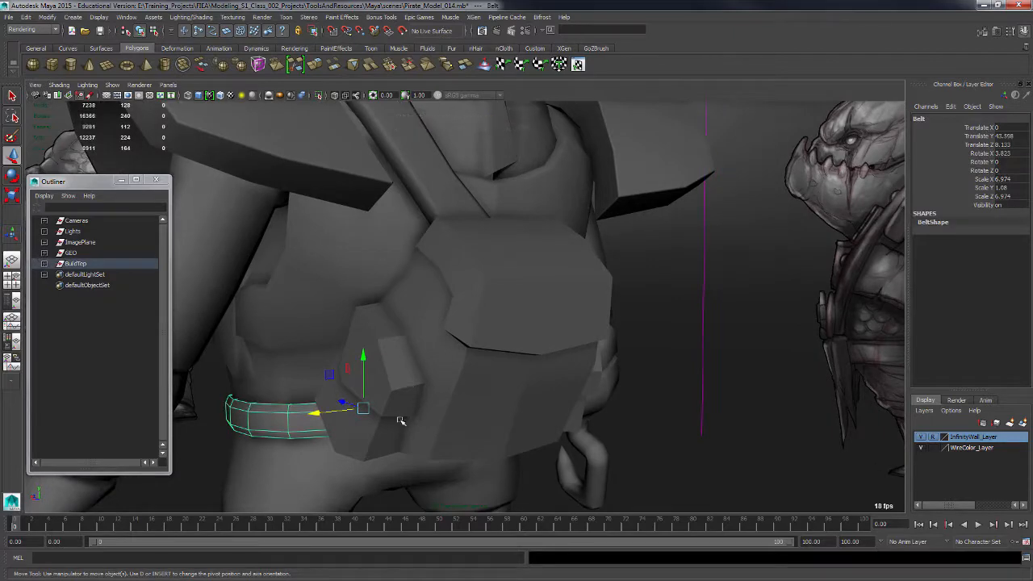
click(401, 421)
alt+drag(427, 427, 510, 329)
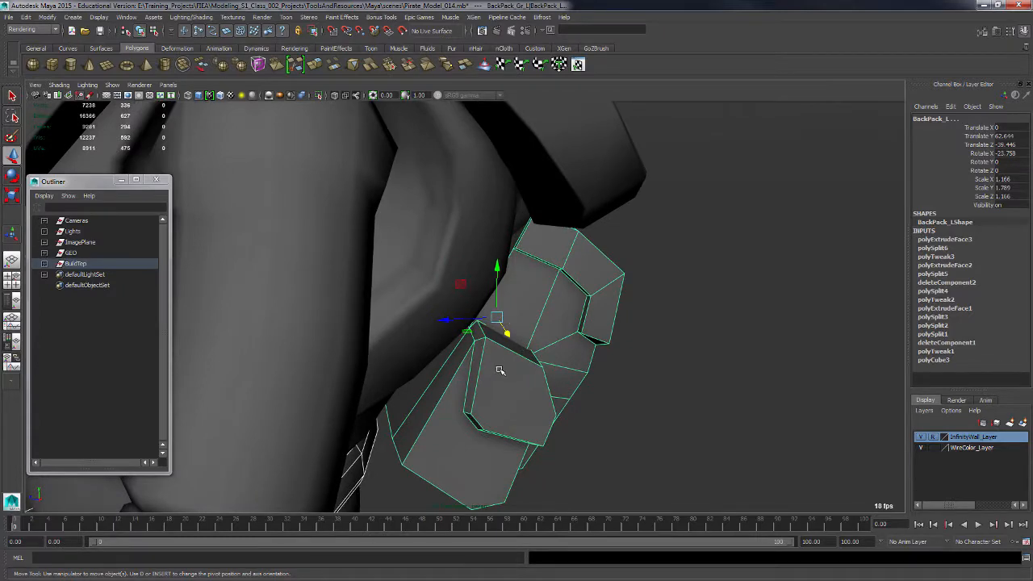
key(F10)
alt+drag(576, 414, 366, 361)
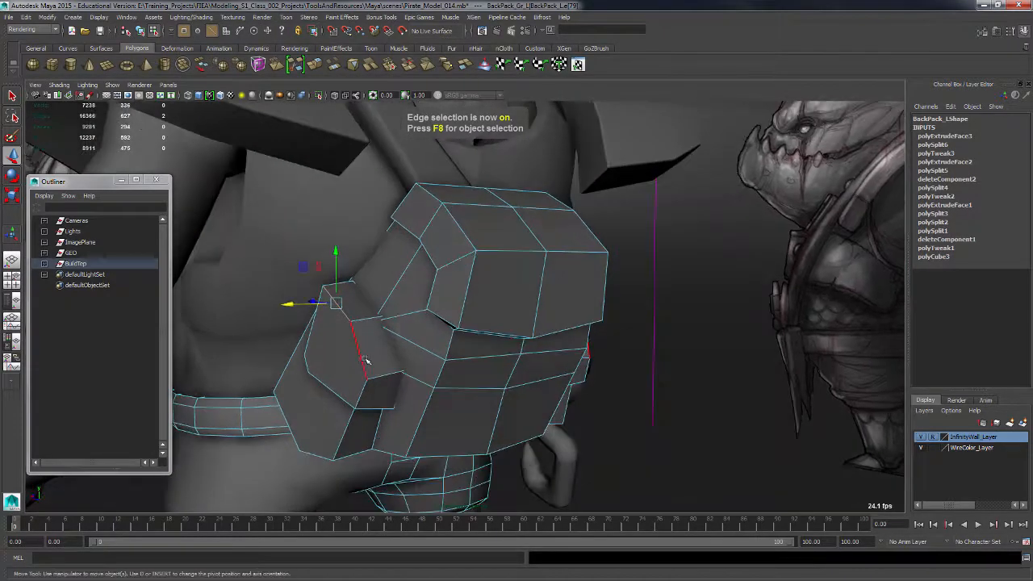
alt+drag(376, 404, 400, 352)
shift+right_drag(400, 352, 429, 353)
alt+drag(458, 362, 505, 347)
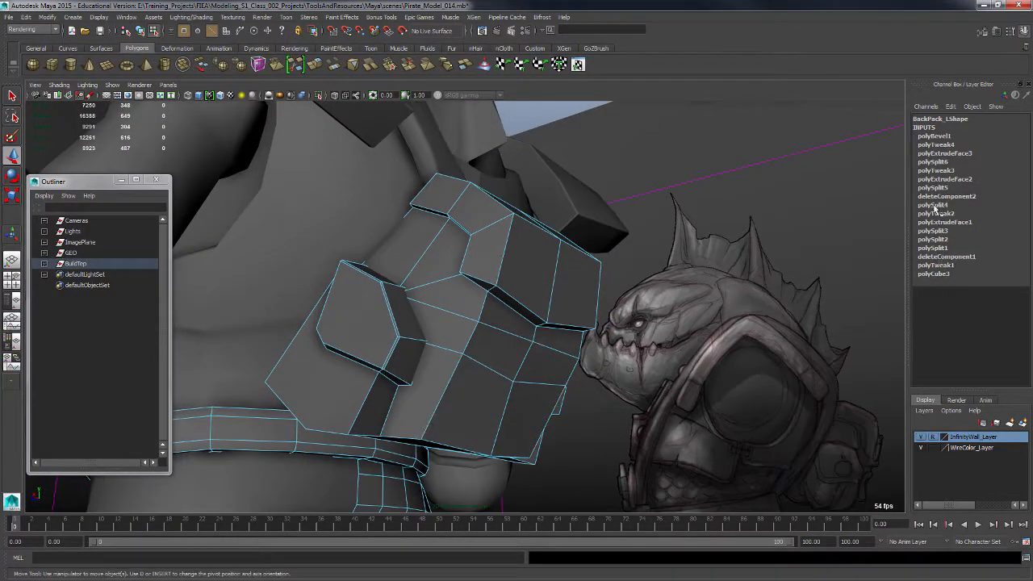
Set the bevel's fraction to 0.9.
click(937, 136)
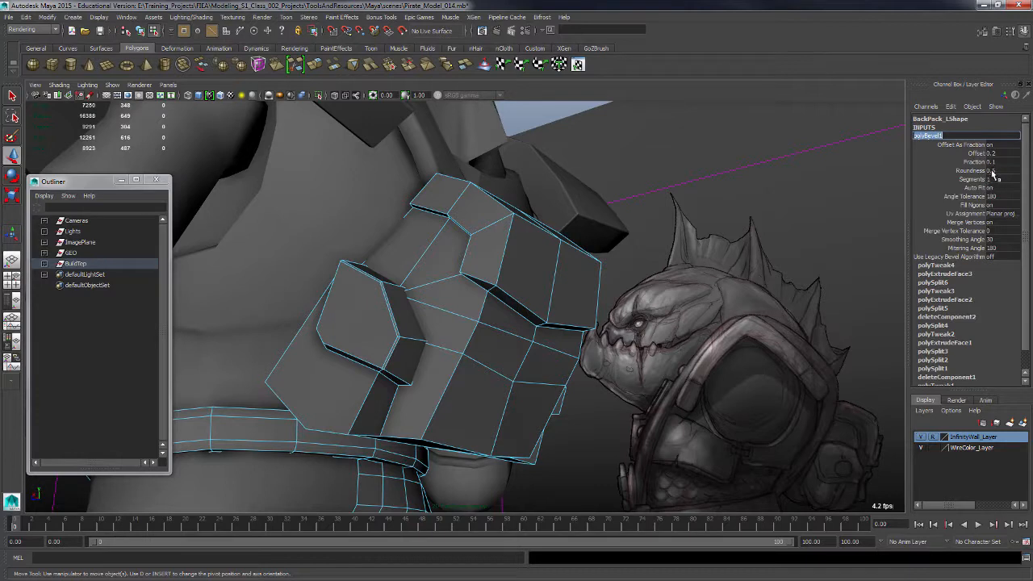
click(978, 162)
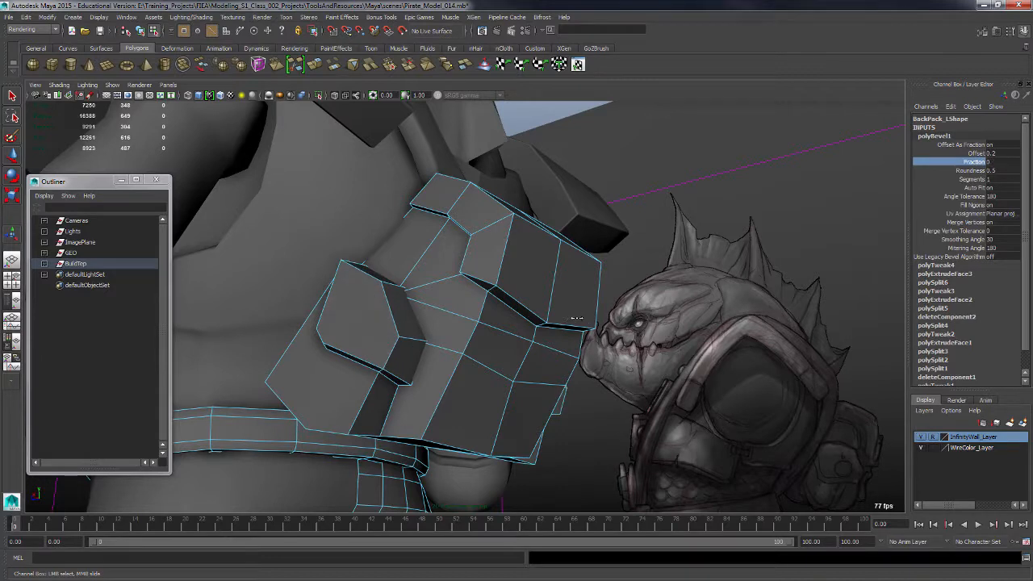
mouse_move(585, 316)
middle_down()
mouse_move(594, 309)
mouse_move(567, 310)
middle_up()
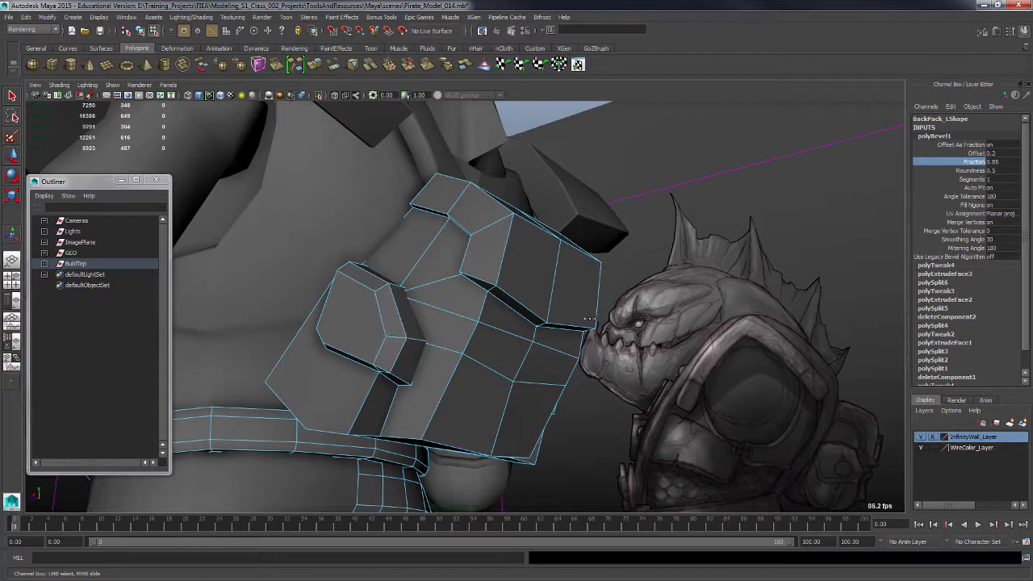
alt+drag(568, 323, 699, 407)
alt+right_drag(699, 407, 708, 413)
alt+middle_drag(685, 395, 579, 284)
alt+right_drag(580, 299, 590, 334)
alt+drag(590, 335, 568, 324)
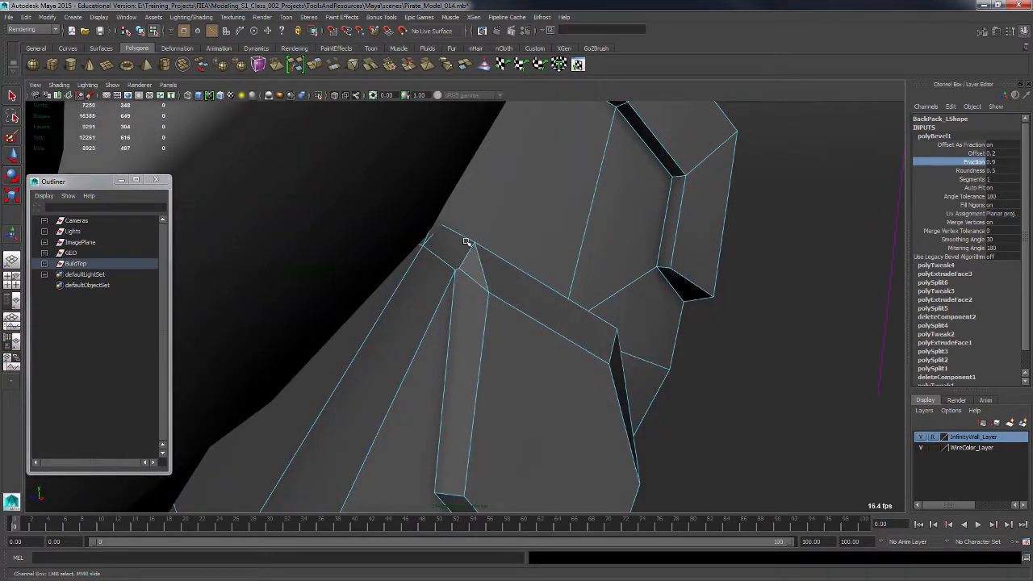
Merge the overlapping vertices at the corner of the beveled strap piece.
key(F8)
click(458, 268)
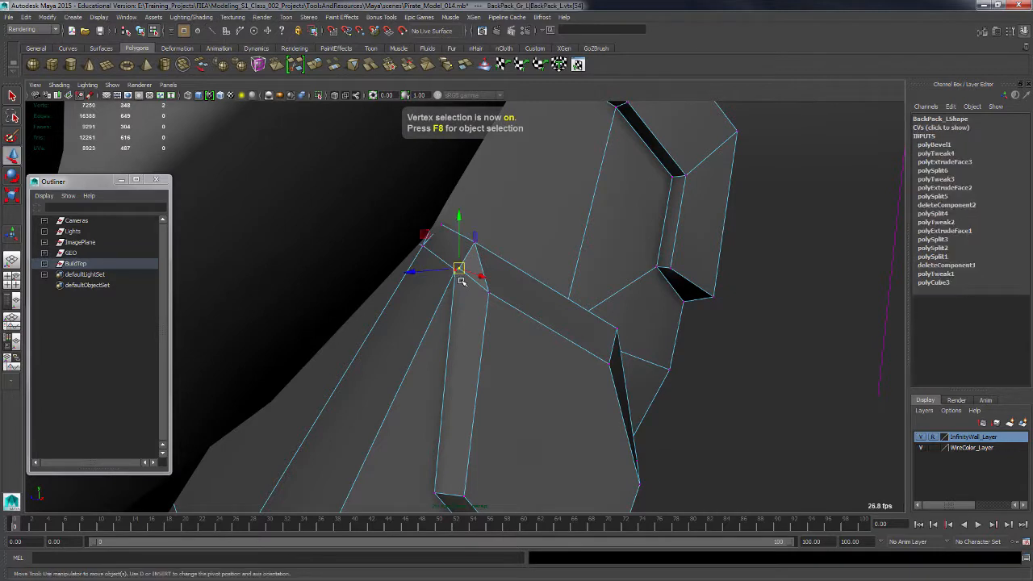
key(q)
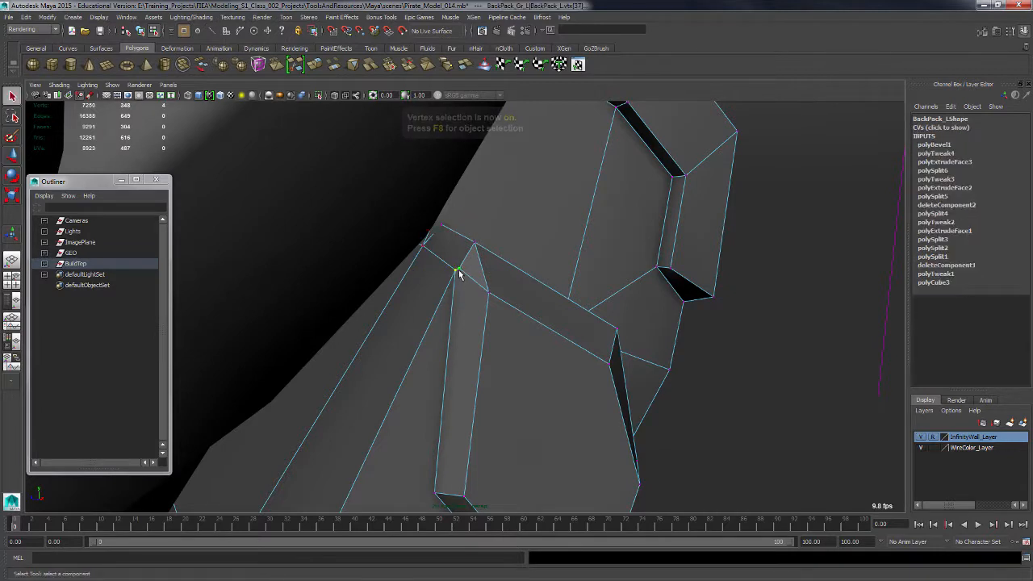
shift+right_drag(455, 234, 501, 236)
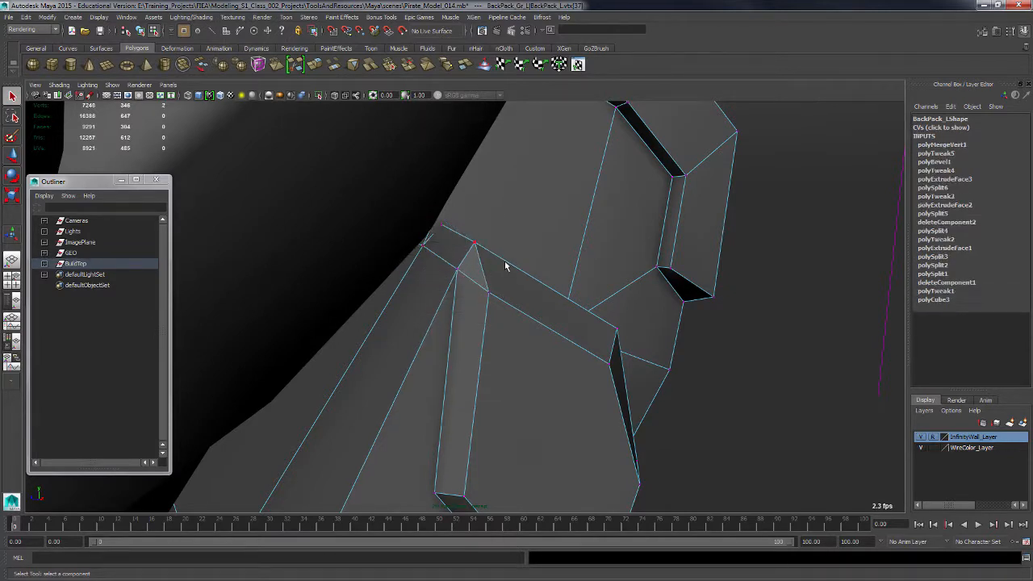
alt+drag(503, 265, 525, 371)
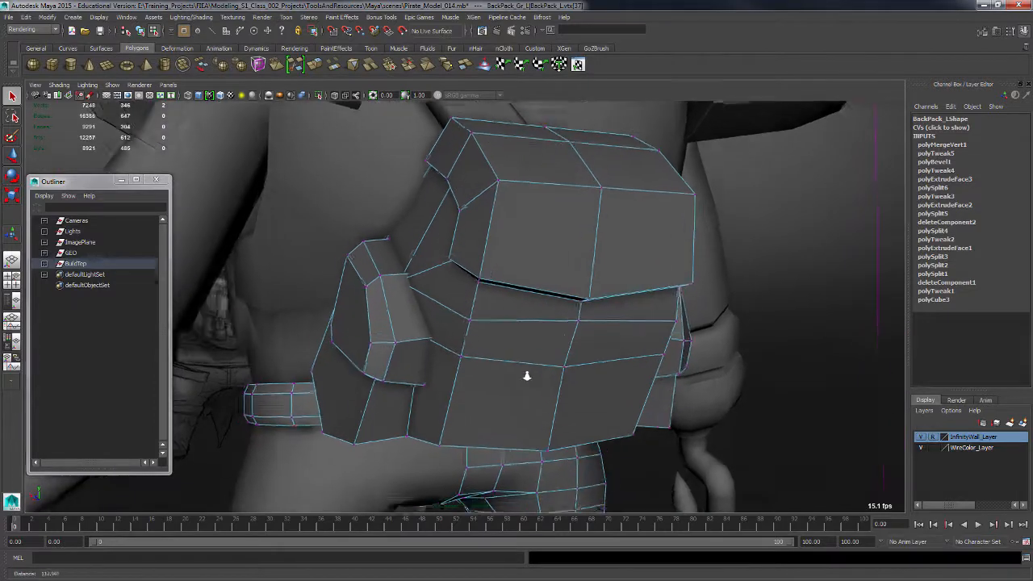
Move a vertex at the strap piece's lower corner down to reshape it.
key(w)
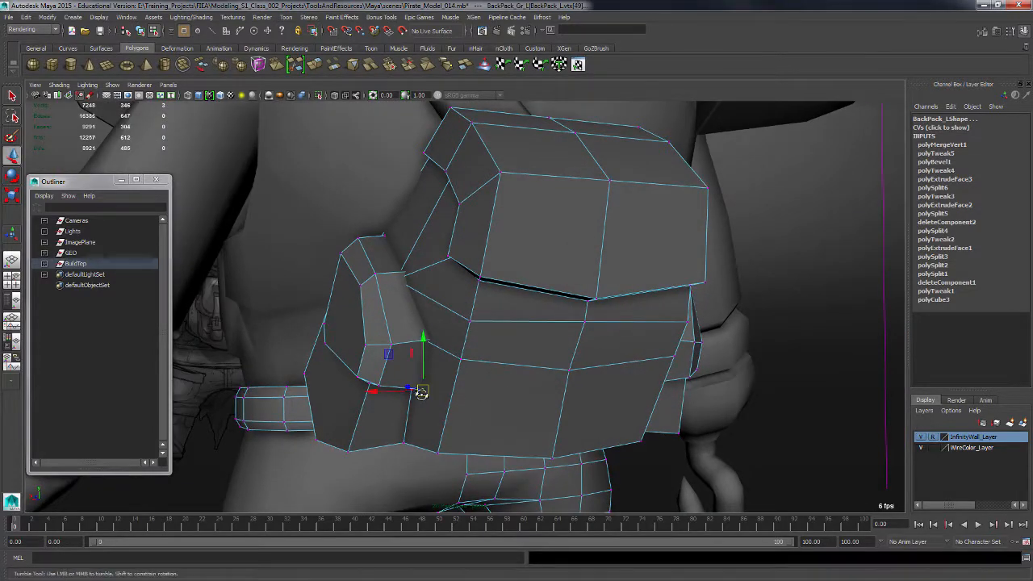
alt+drag(417, 388, 455, 484)
click(428, 408)
click(418, 414)
click(418, 420)
Select the pouch object and delete its construction history.
click(506, 476)
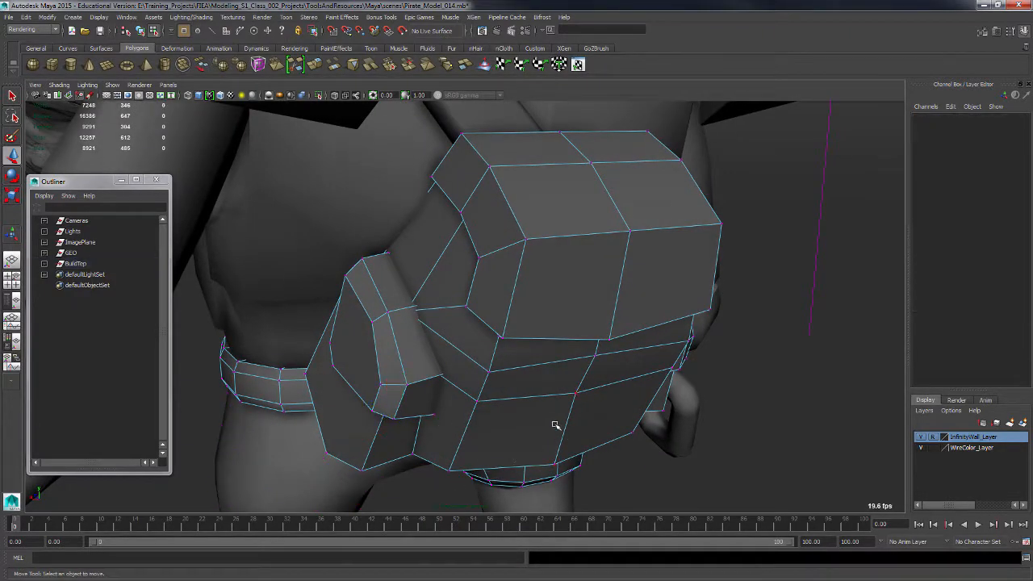
key(F8)
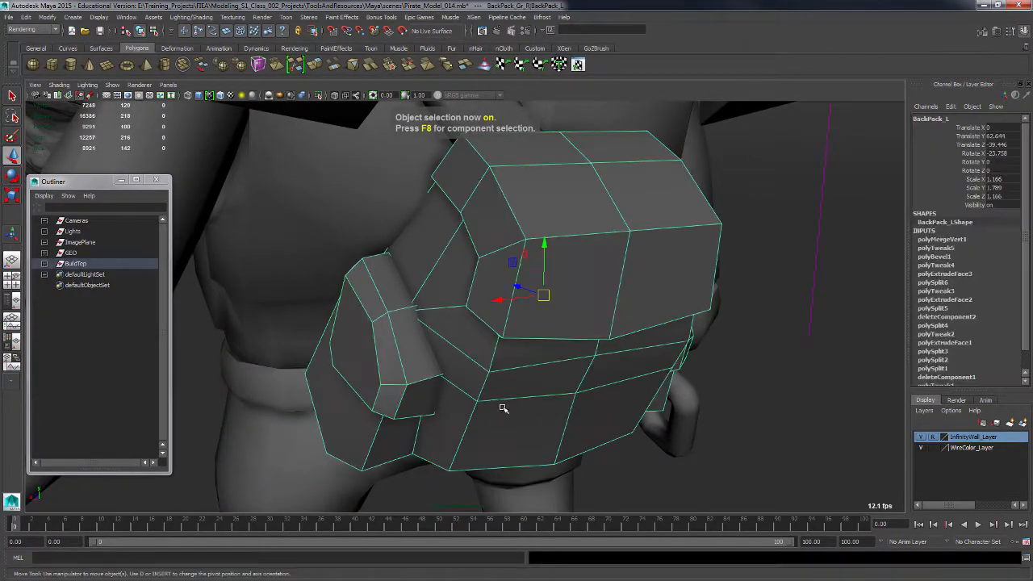
key(alt+shift+d)
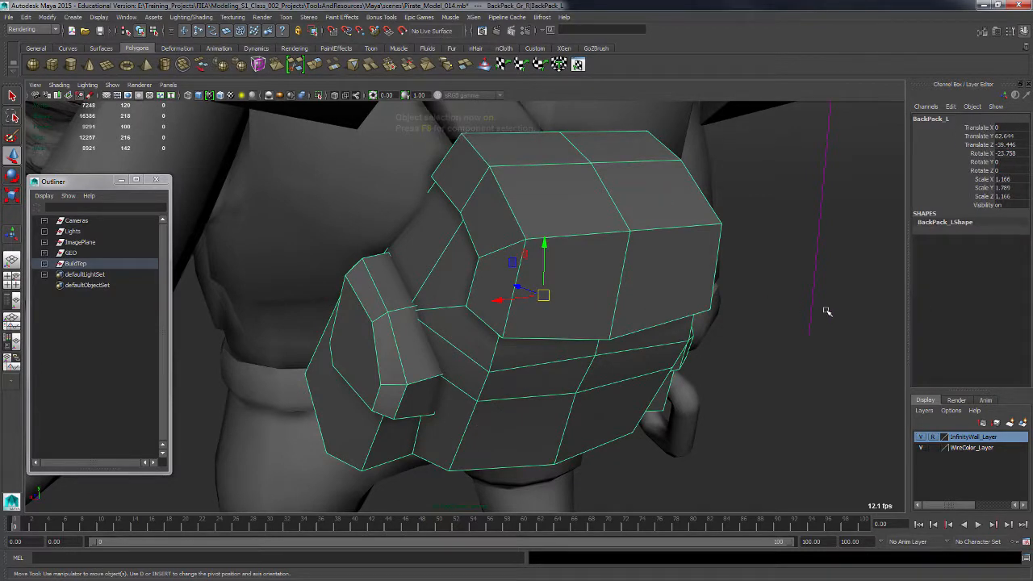
Select vertices at the strap piece's lower corners, using wireframe view, and move them to reshape the strap.
alt+drag(558, 388, 552, 401)
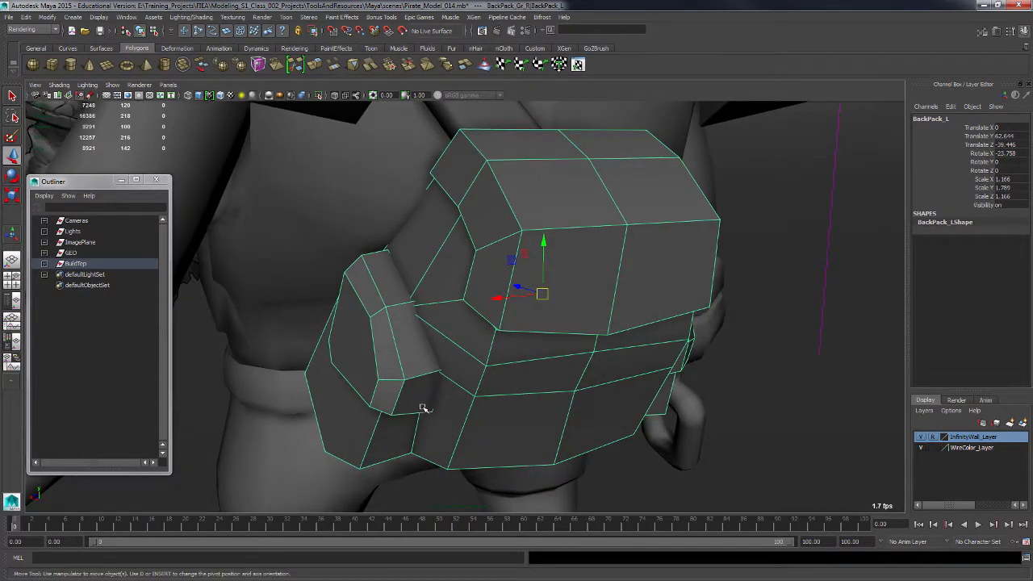
key(F8)
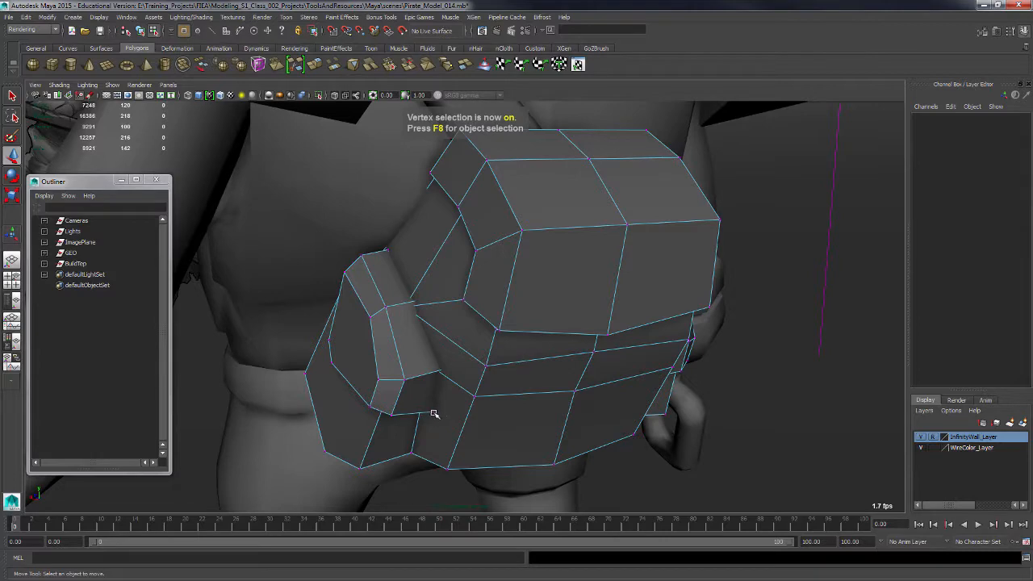
click(428, 413)
alt+drag(429, 414, 424, 420)
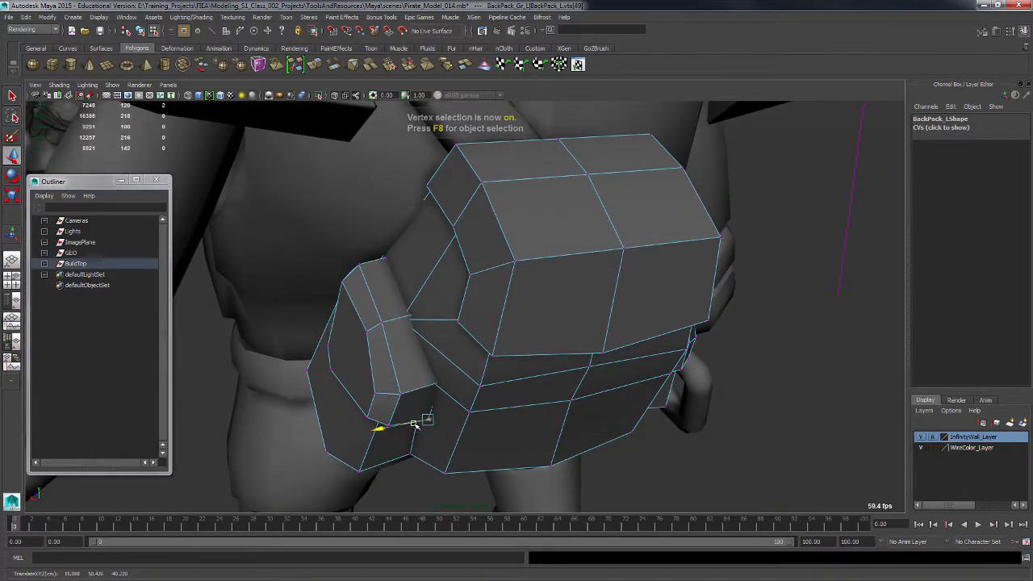
key(4)
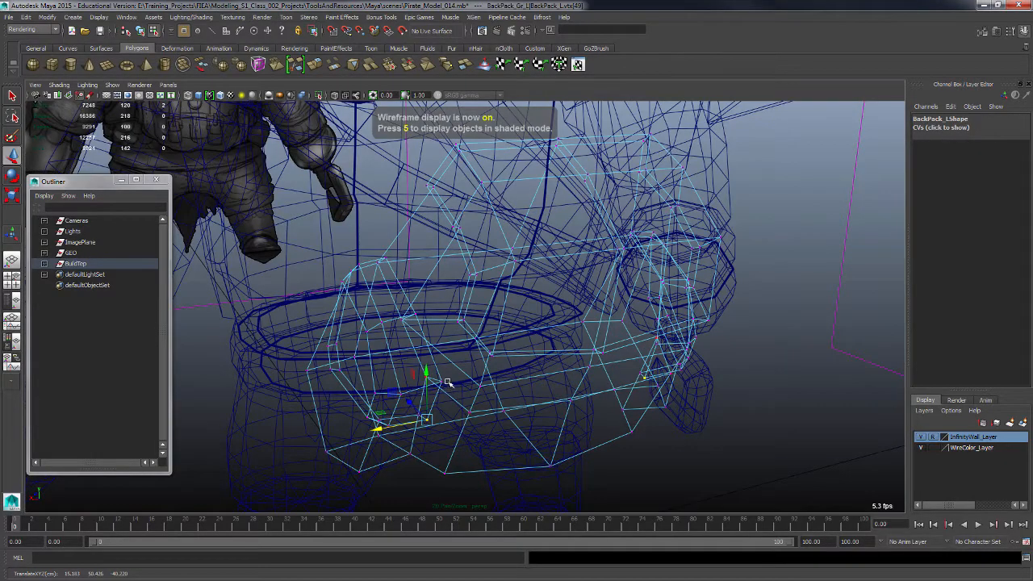
alt+drag(449, 383, 448, 388)
click(446, 389)
shift+click(418, 320)
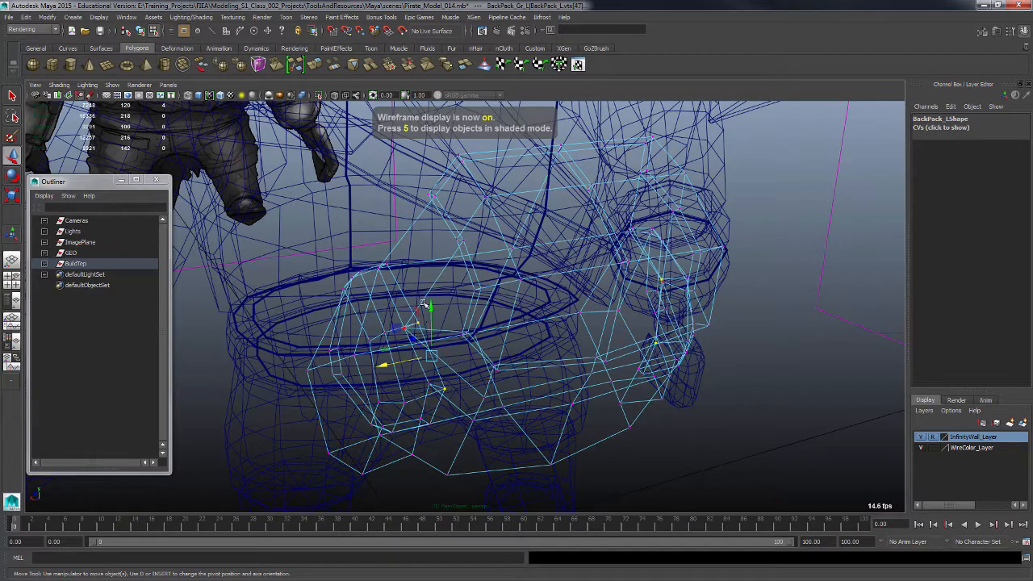
shift+click(387, 264)
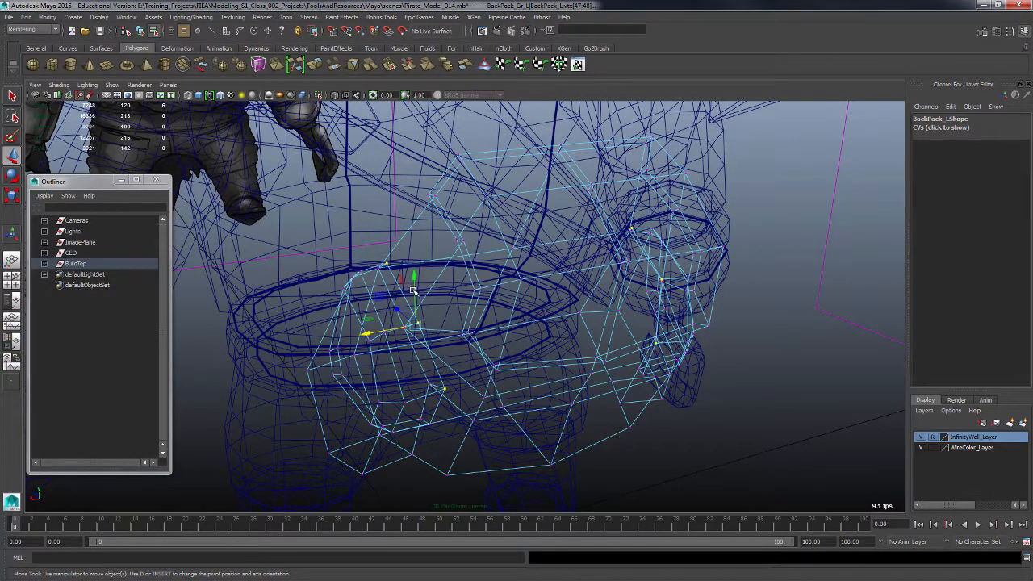
key(5)
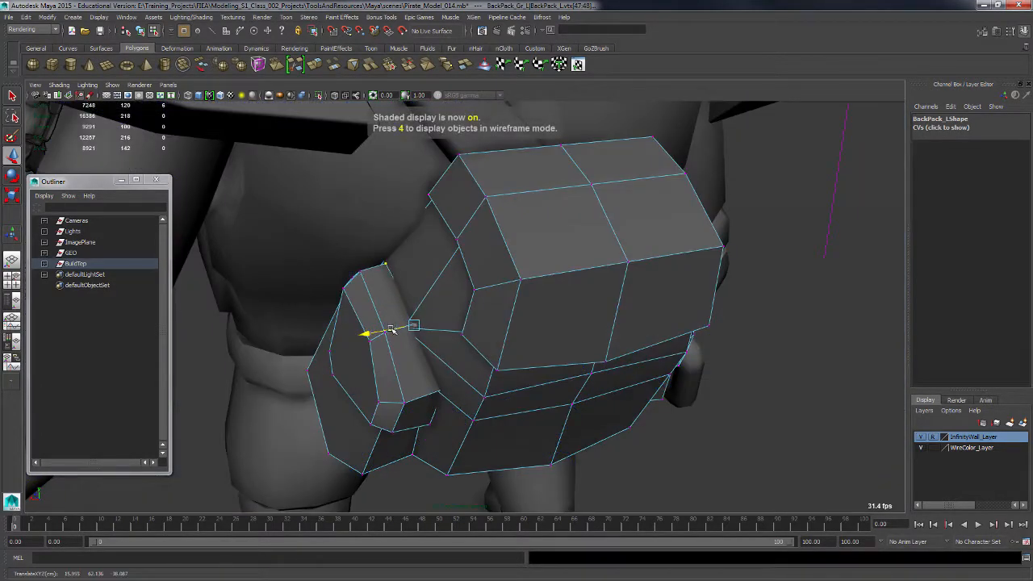
drag(390, 329, 388, 331)
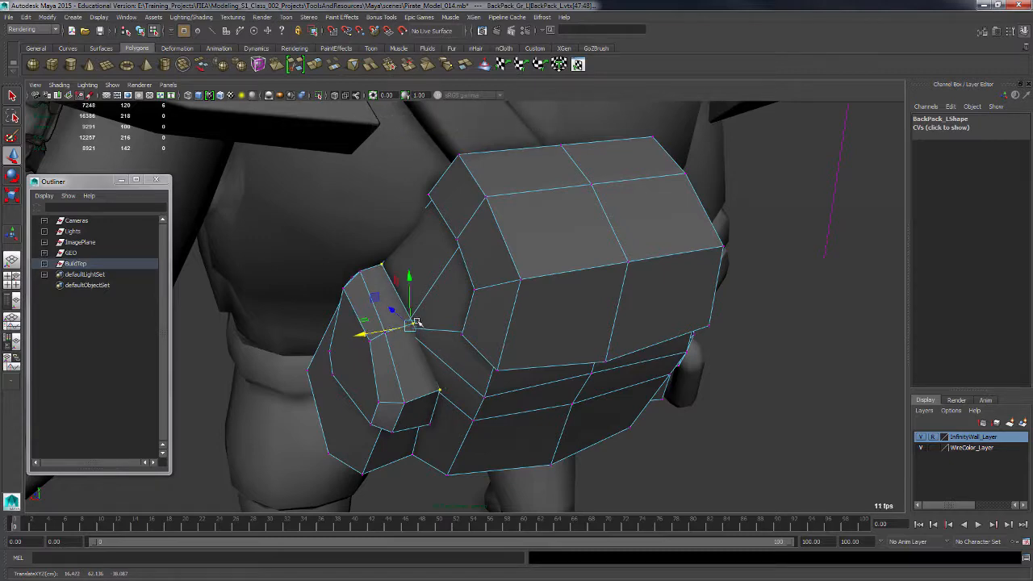
alt+drag(414, 293, 411, 313)
Inspect the strap piece and pouch from different angles.
click(299, 343)
alt+drag(298, 343, 400, 292)
click(404, 295)
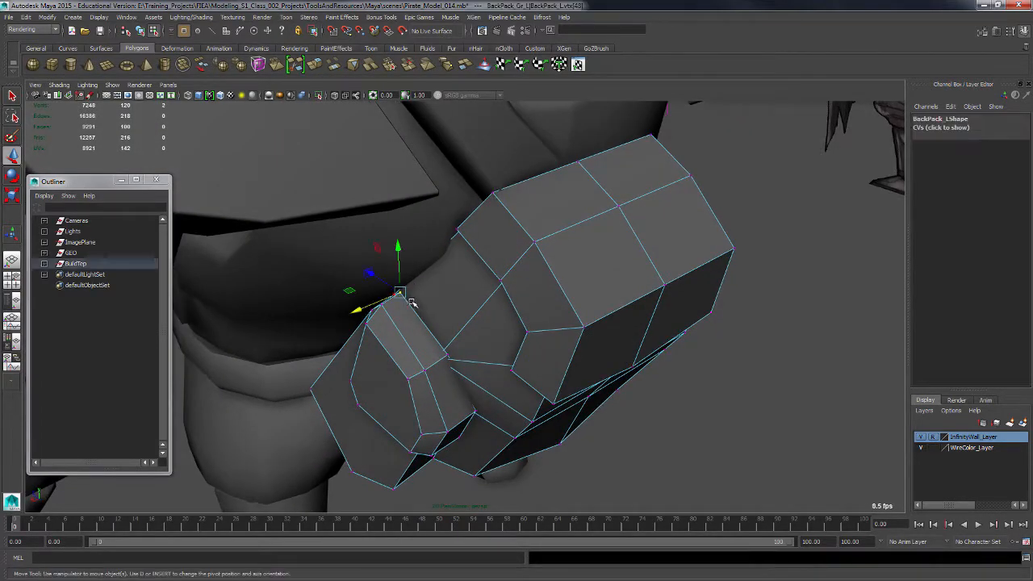
alt+drag(453, 321, 564, 365)
scroll(567, 368, down, 3)
alt+middle_drag(652, 425, 571, 412)
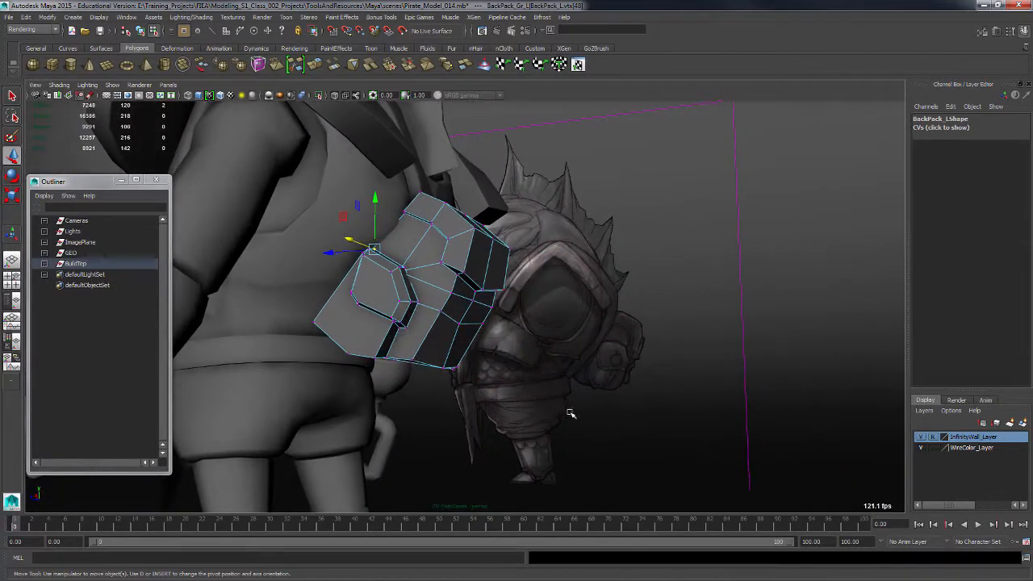
alt+drag(571, 413, 543, 395)
alt+middle_drag(543, 394, 538, 391)
alt+drag(527, 405, 397, 344)
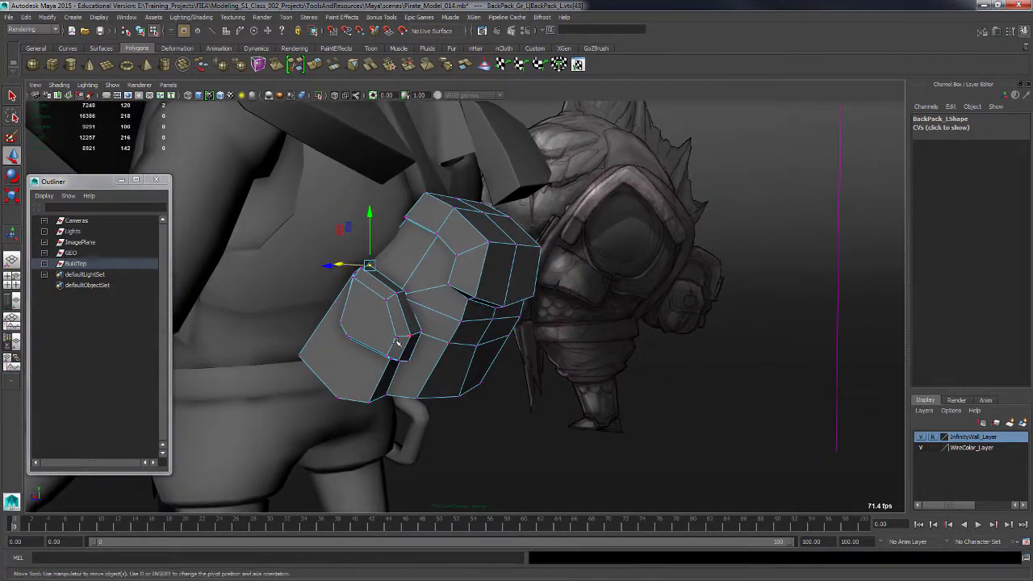
Split the strap piece's front face with two new edges.
key(F8)
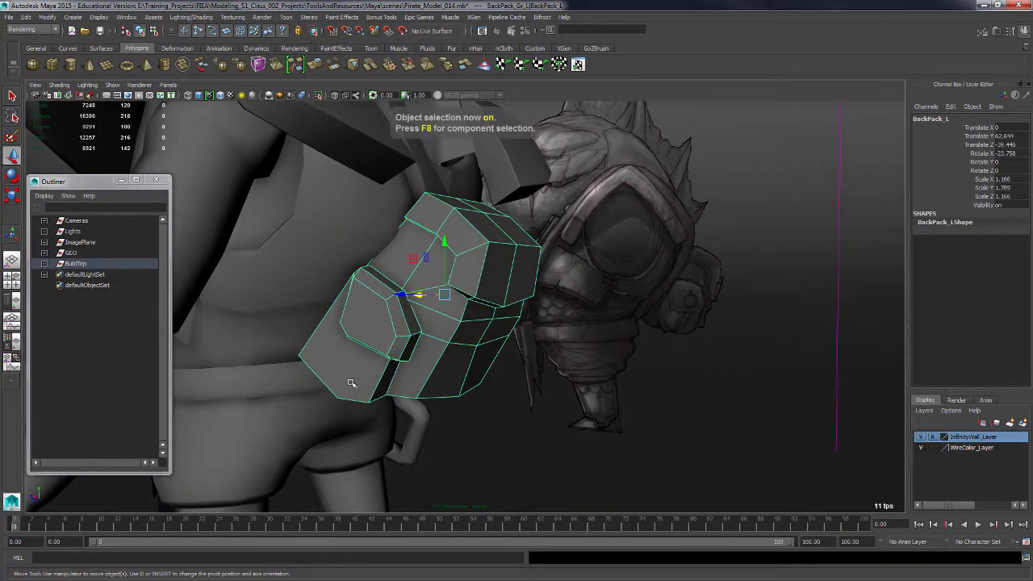
right_drag(351, 382, 311, 339)
alt+drag(311, 339, 408, 347)
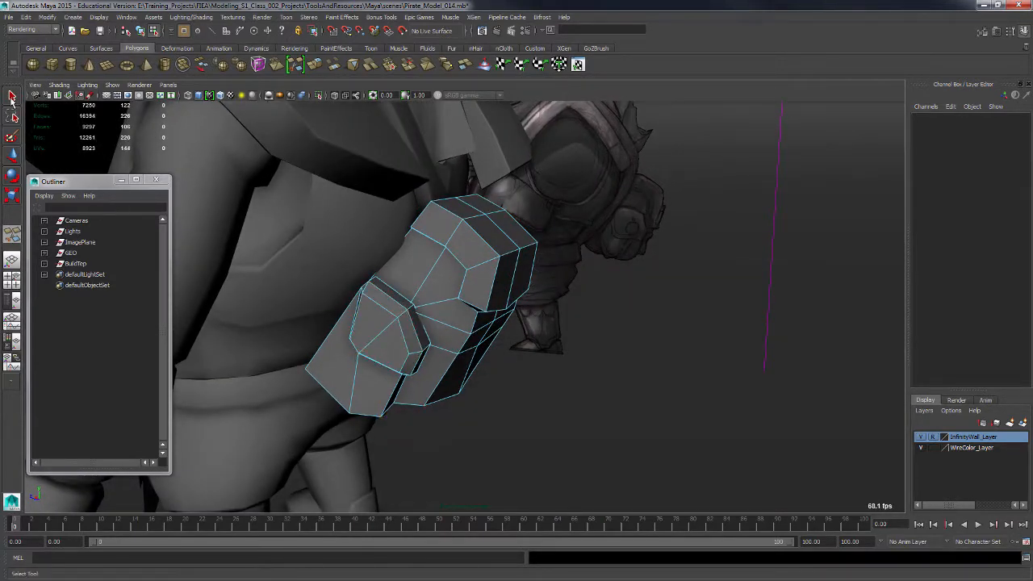
alt+drag(450, 377, 309, 398)
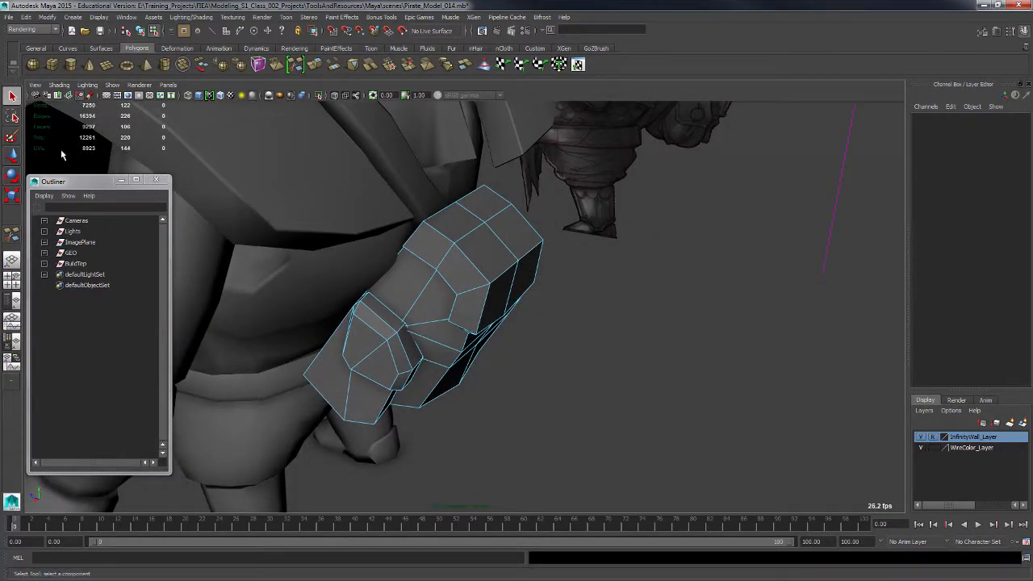
Try moving the new edge on the strap piece, then undo the move.
key(F10)
click(351, 396)
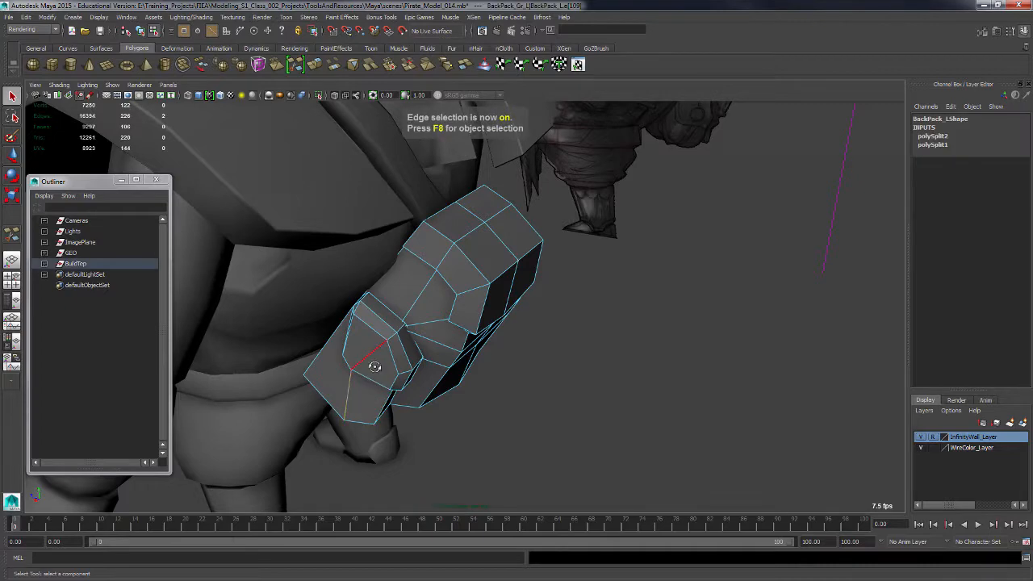
alt+drag(371, 365, 500, 350)
shift+click(446, 304)
shift+click(460, 294)
key(w)
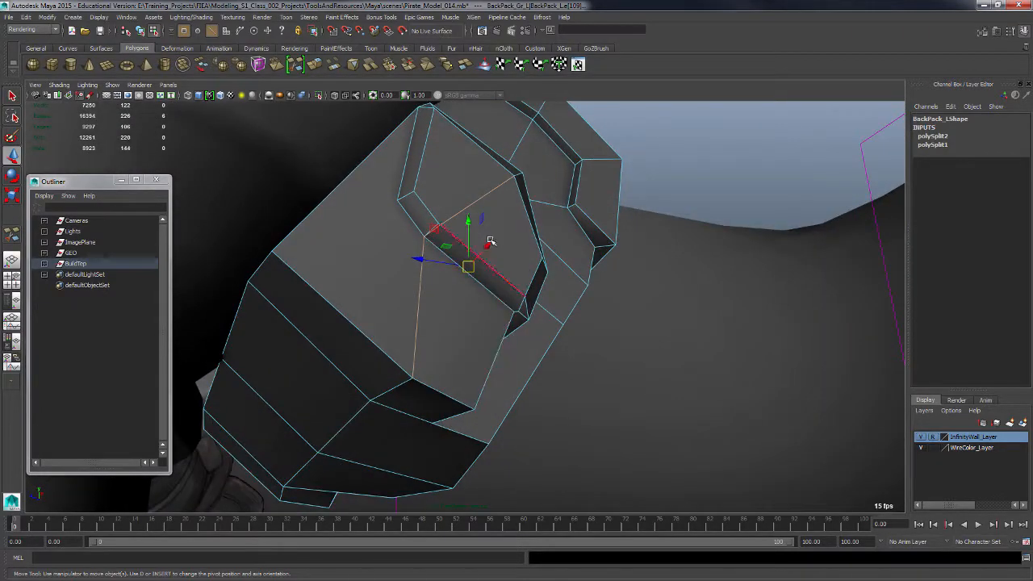
drag(490, 245, 491, 246)
key(ctrl+z)
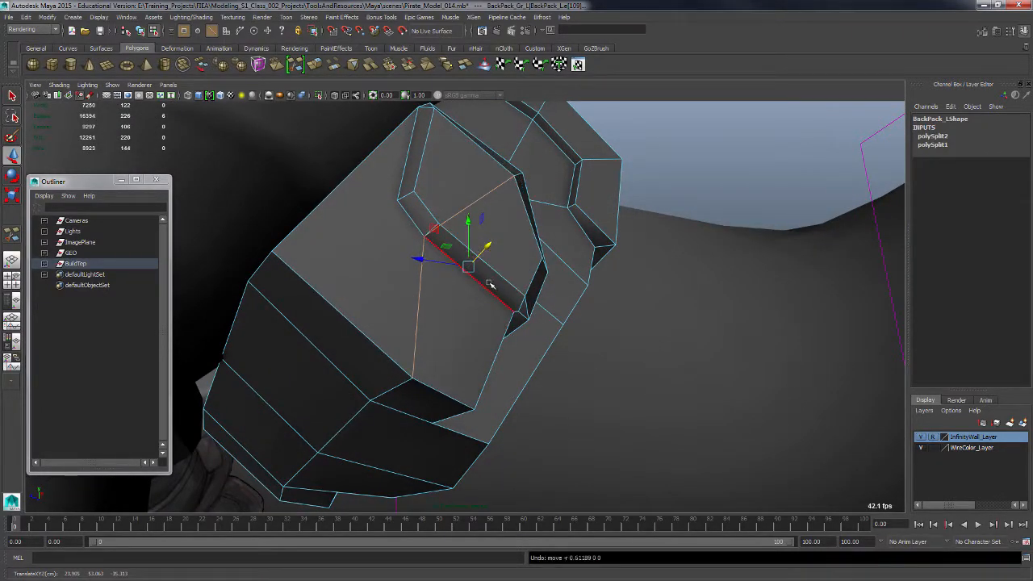
Merge the new edge's end vertex with the neighbouring vertex on the strap piece.
alt+drag(490, 284, 487, 319)
key(F9)
click(448, 325)
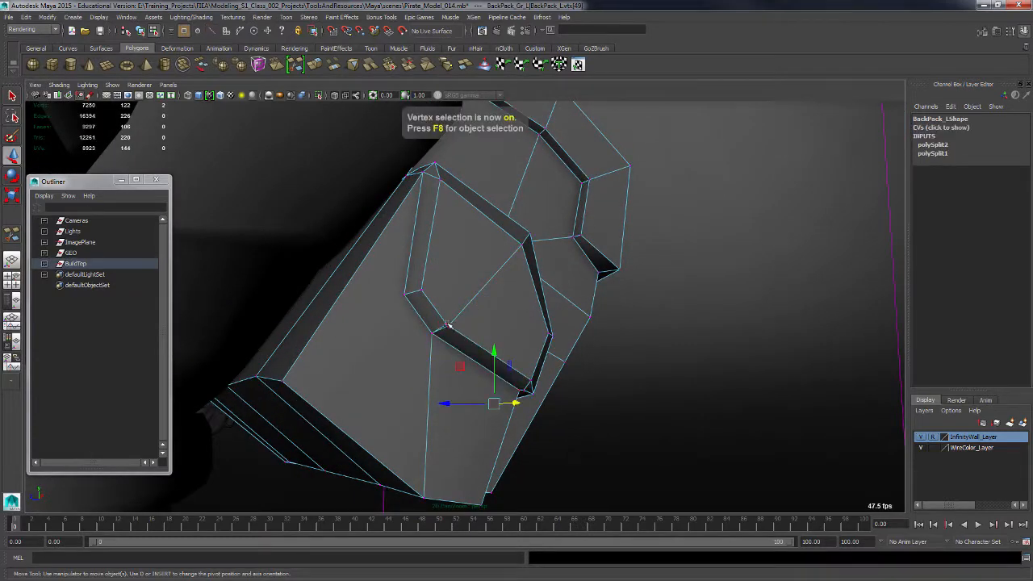
mouse_move(462, 331)
alt+mouse_down()
mouse_move(473, 338)
mouse_move(468, 323)
alt+mouse_up()
shift+right_click(432, 300)
shift+right_drag(432, 300, 433, 251)
alt+drag(457, 376, 460, 388)
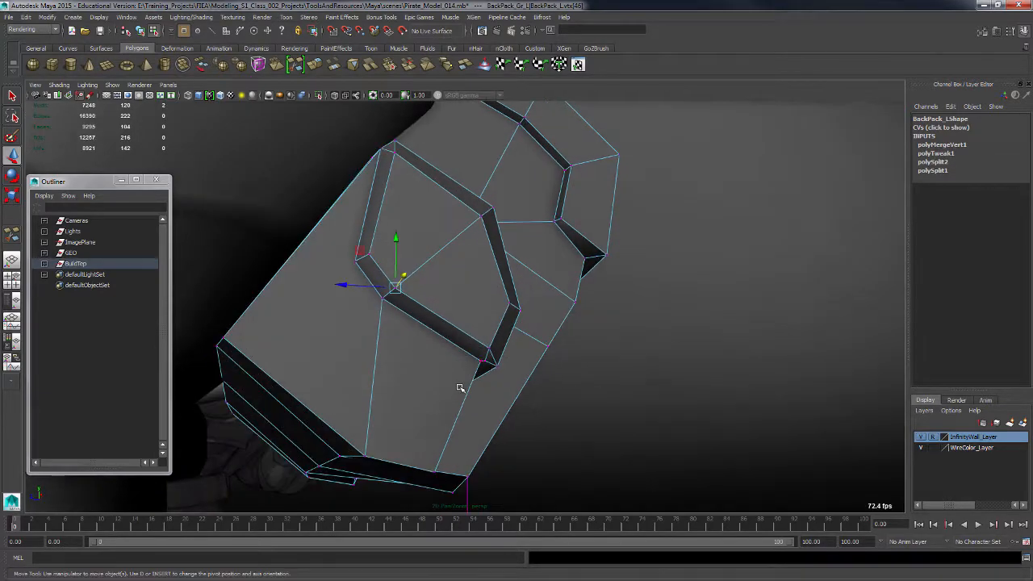
Move a vertex at the strap piece's lower corner down to reshape it.
key(F10)
click(403, 300)
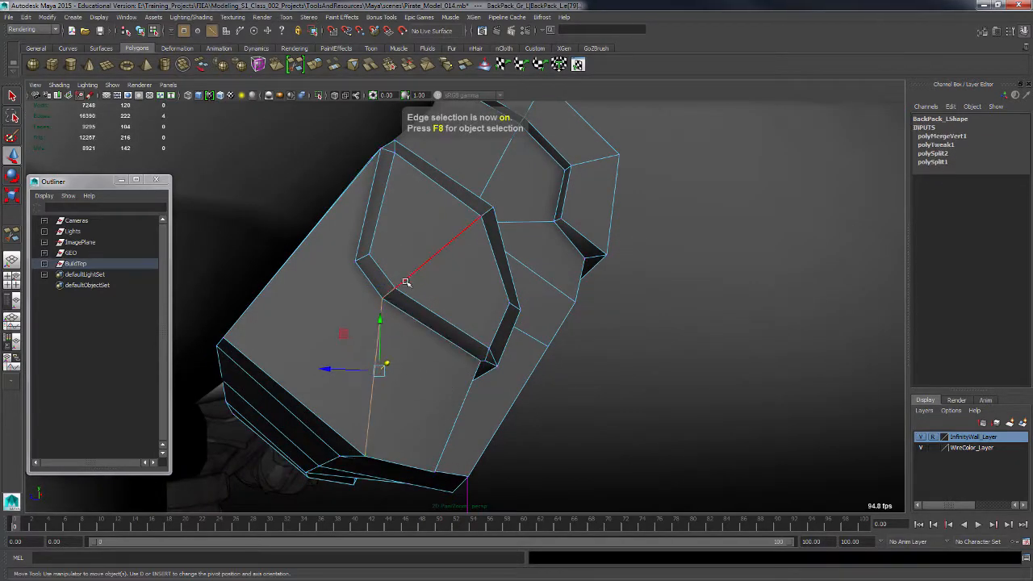
alt+drag(489, 329, 415, 355)
alt+middle_drag(415, 355, 540, 323)
alt+drag(540, 323, 312, 343)
alt+drag(316, 343, 379, 348)
key(F9)
click(402, 365)
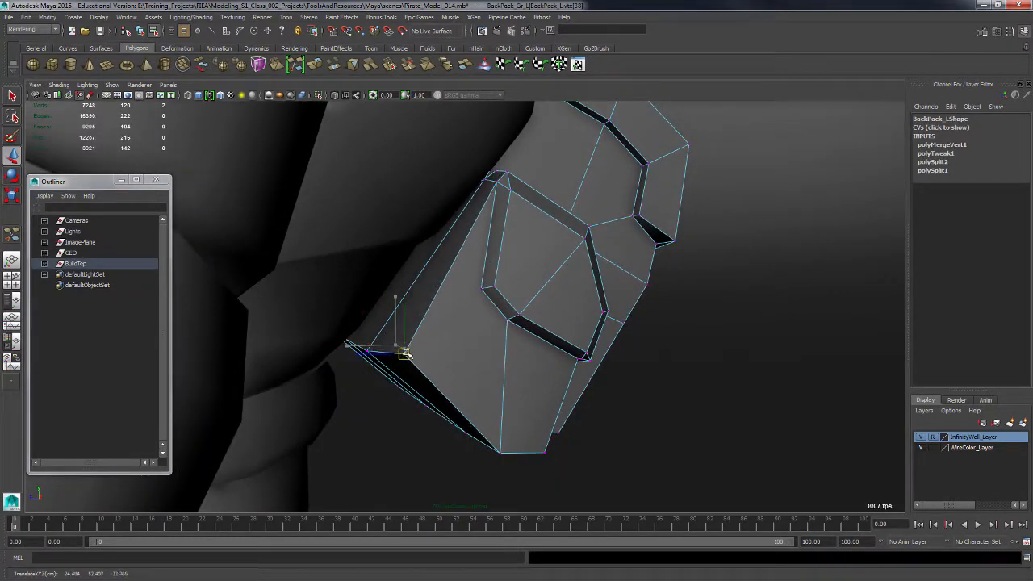
alt+drag(487, 349, 324, 345)
alt+drag(452, 368, 502, 373)
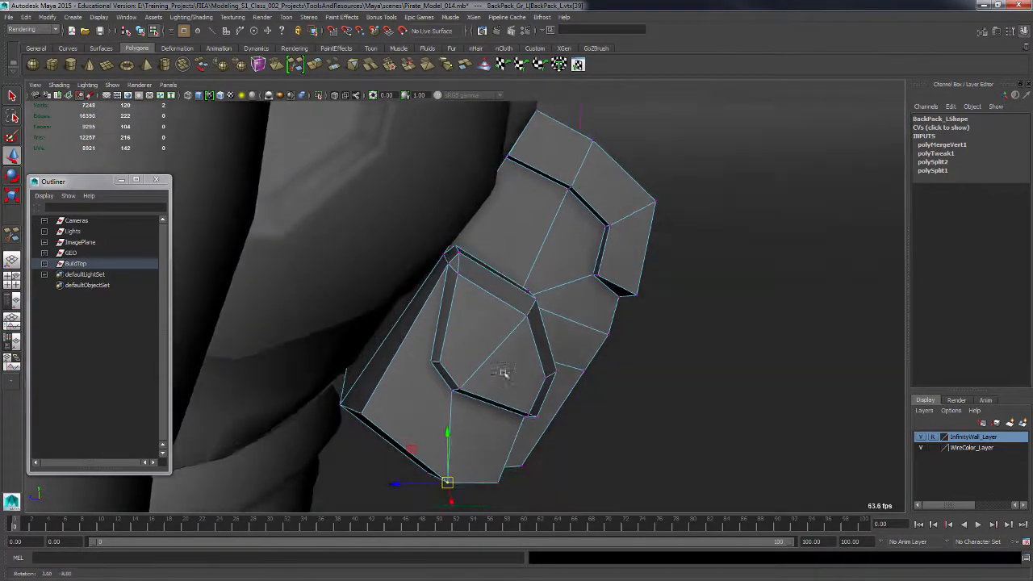
alt+drag(403, 340, 416, 367)
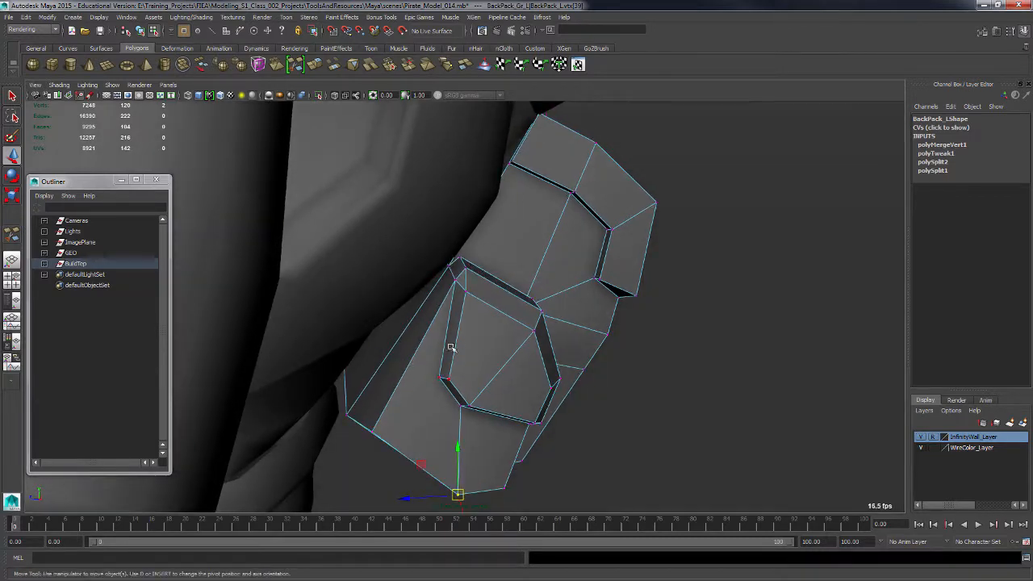
Split a new edge across the strap piece's side face.
key(F8)
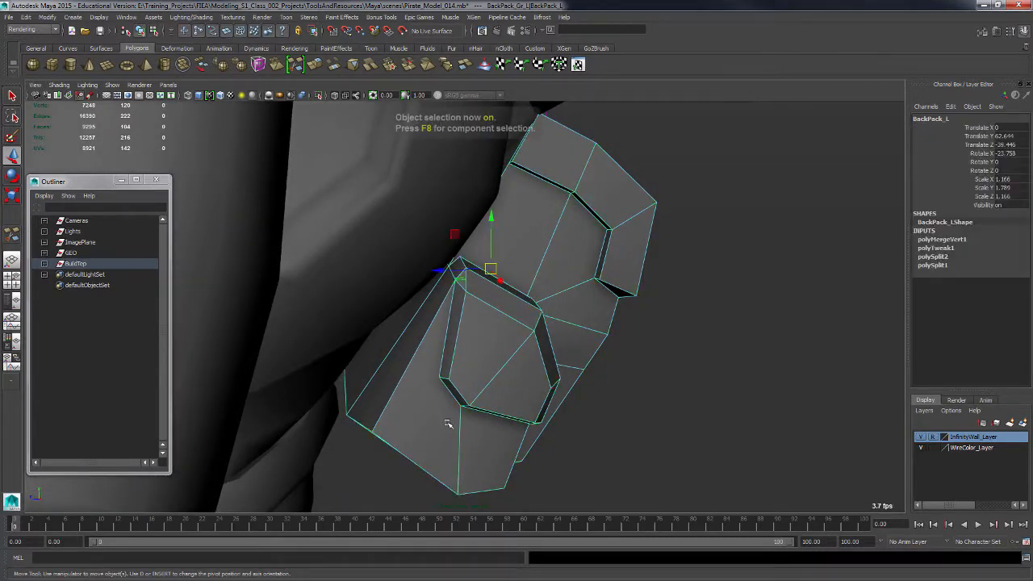
shift+right_drag(434, 392, 405, 341)
click(441, 377)
alt+drag(441, 378, 423, 328)
key(4)
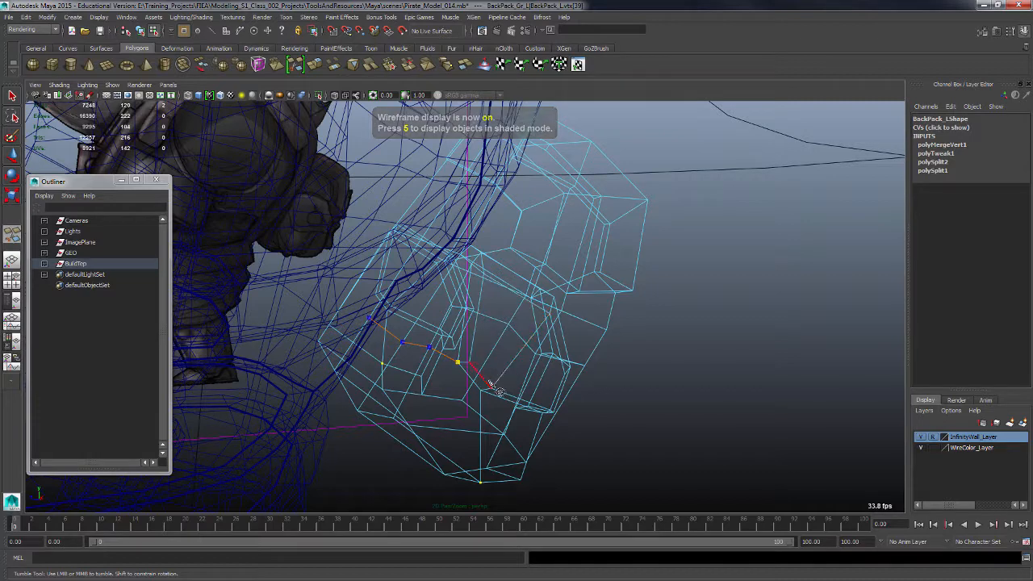
key(Return)
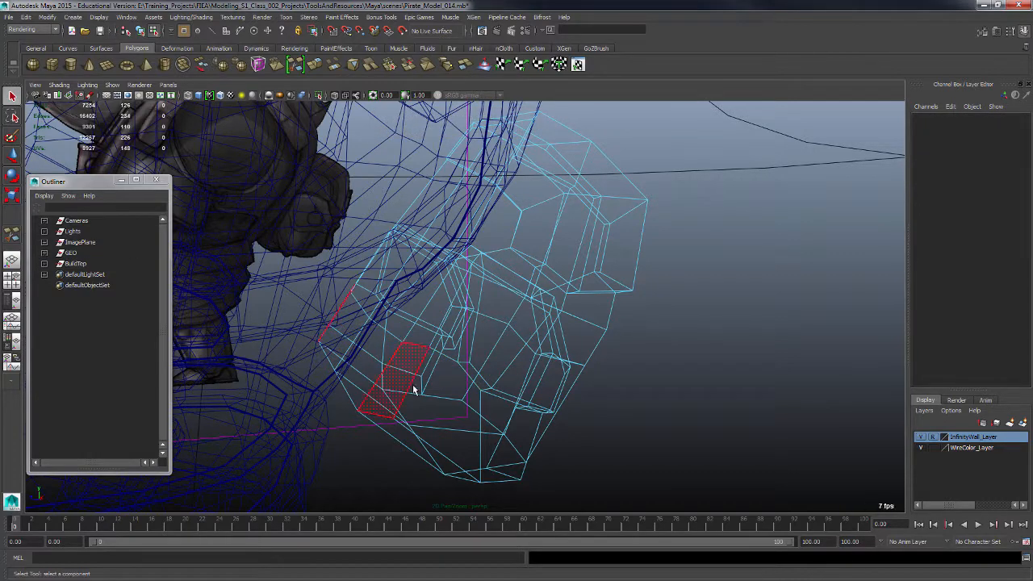
key(5)
key(q)
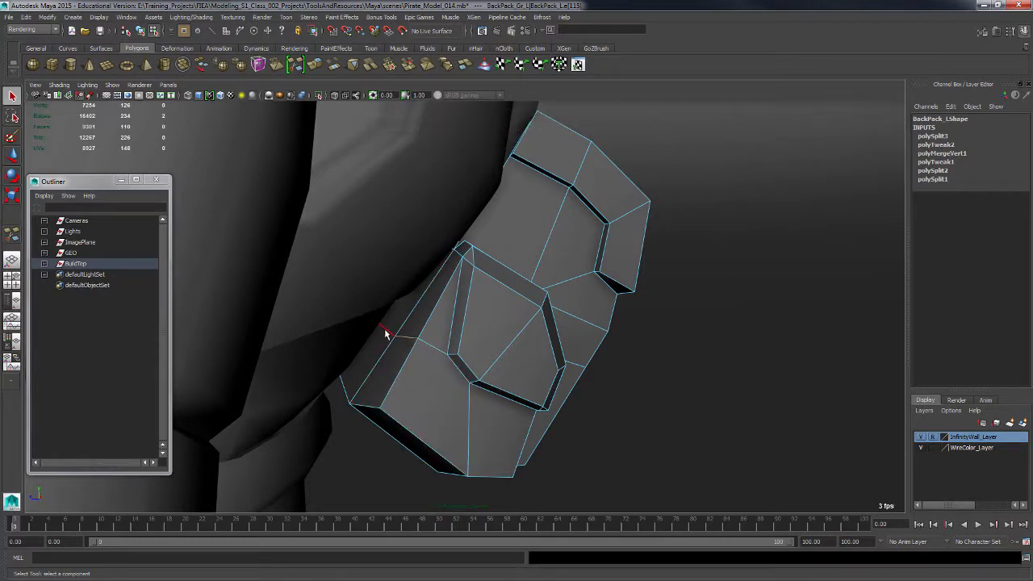
Move the new edge on the strap piece's side to align it with the pouch.
key(w)
alt+drag(431, 375, 417, 366)
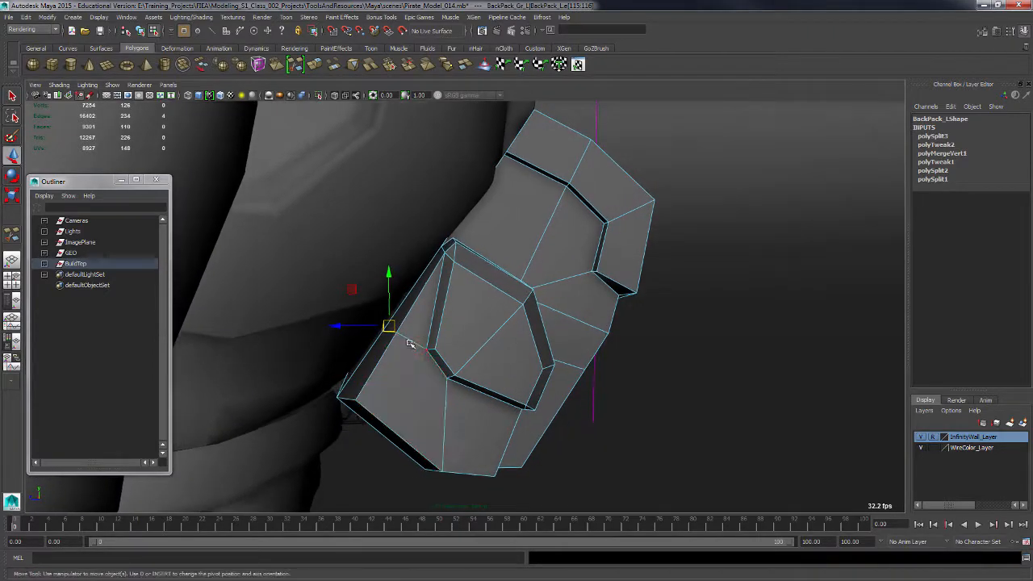
drag(387, 325, 383, 318)
mouse_move(459, 344)
alt+mouse_down()
mouse_move(439, 345)
mouse_move(444, 330)
alt+mouse_up()
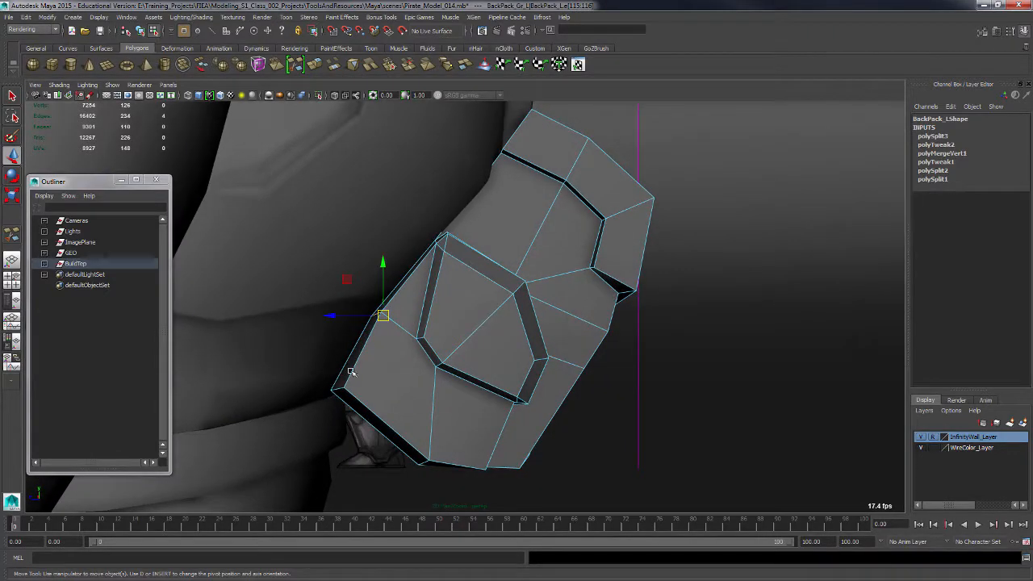
alt+drag(405, 407, 464, 428)
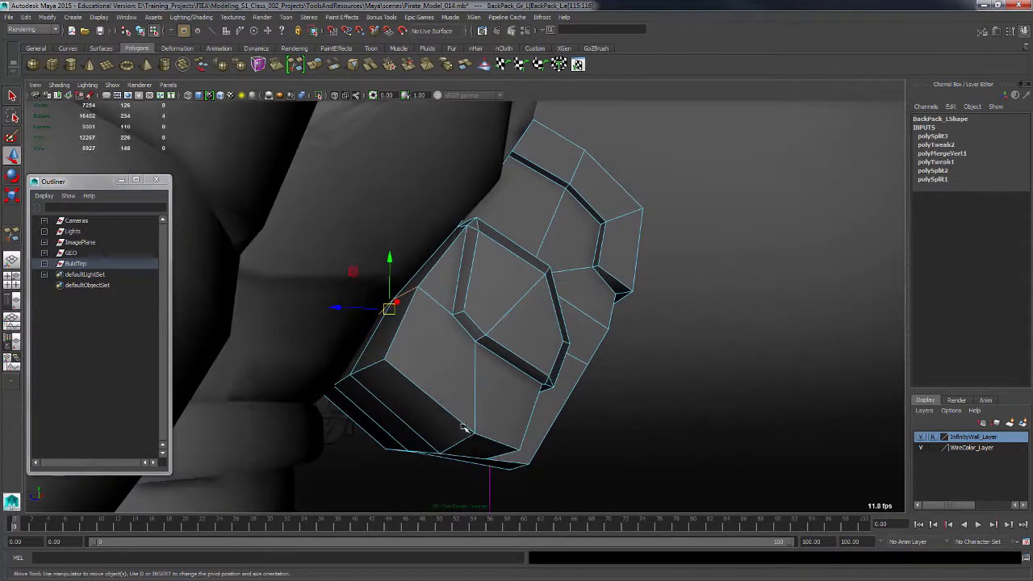
Bevel the strap piece's lower side edges.
key(F10)
click(368, 371)
shift+click(347, 384)
mouse_move(375, 404)
alt+mouse_down()
mouse_move(365, 406)
mouse_move(368, 394)
alt+mouse_up()
shift+right_drag(369, 387, 413, 392)
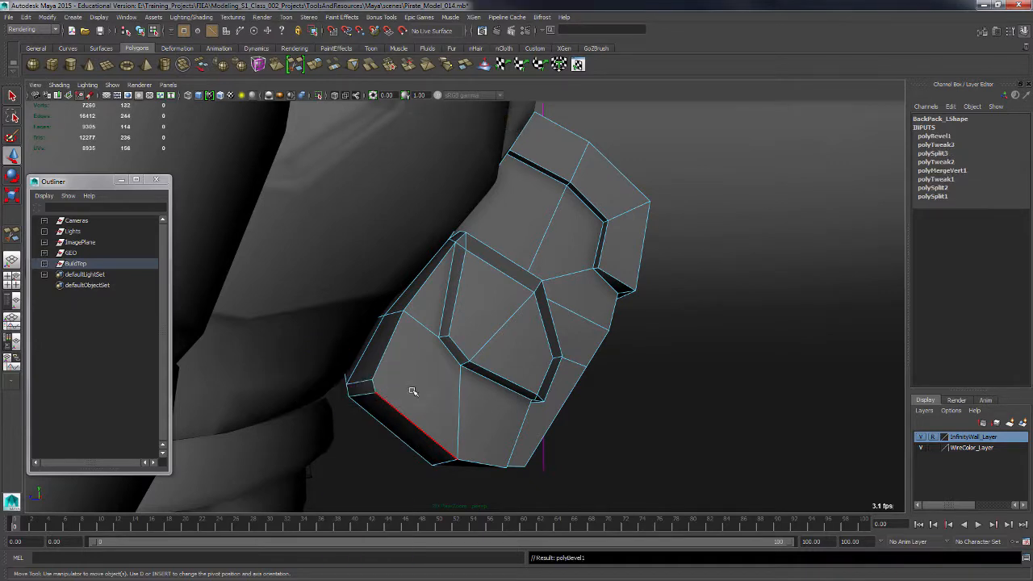
alt+drag(412, 392, 467, 416)
Set the bevel's fraction to 0.33.
click(935, 136)
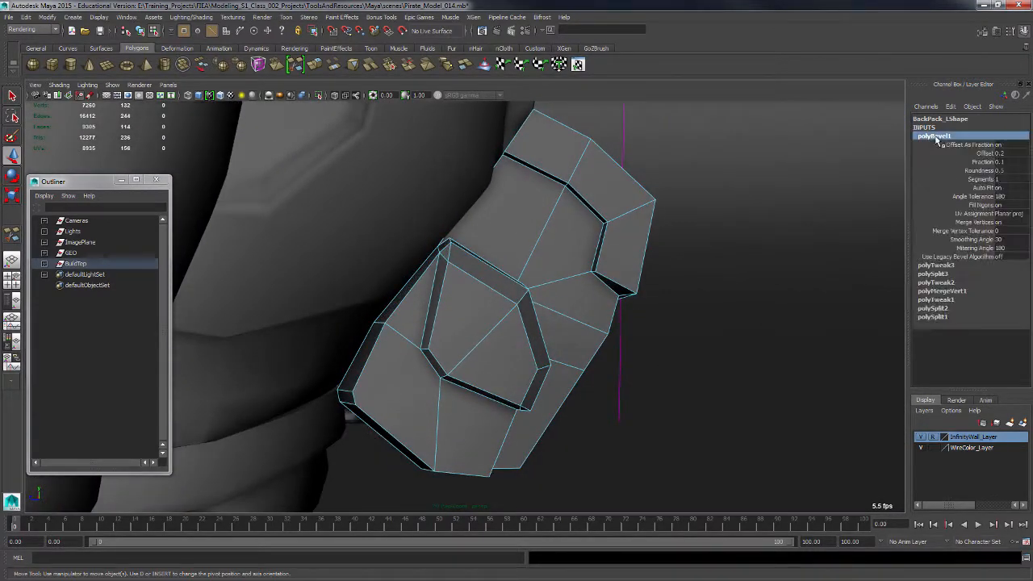
click(987, 162)
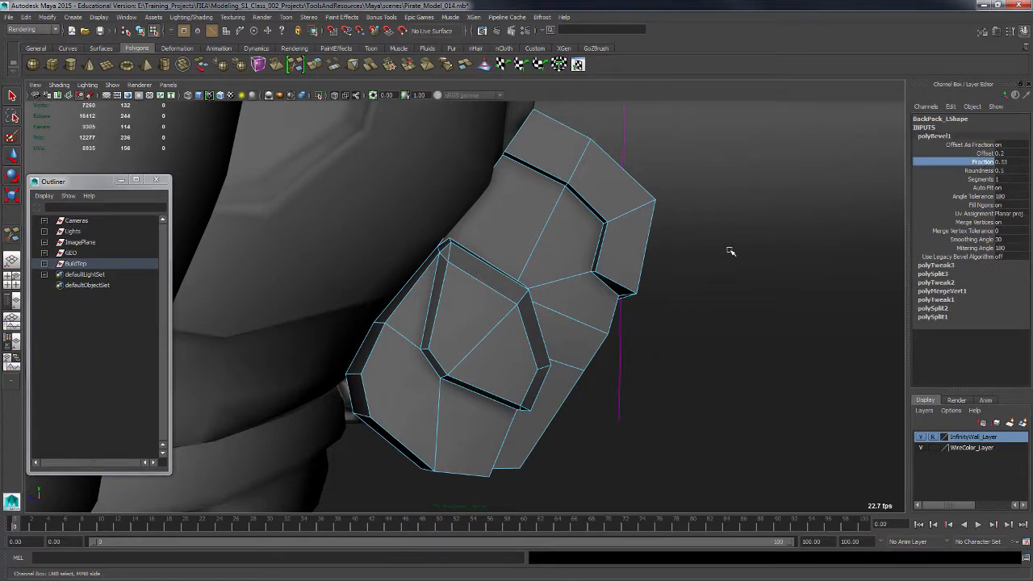
alt+drag(600, 394, 610, 338)
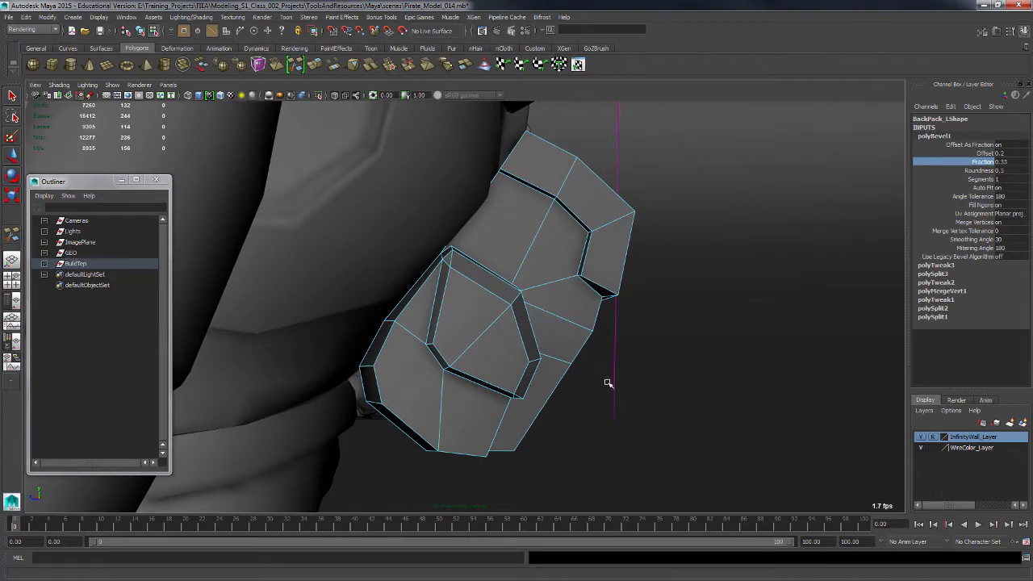
alt+drag(609, 384, 529, 351)
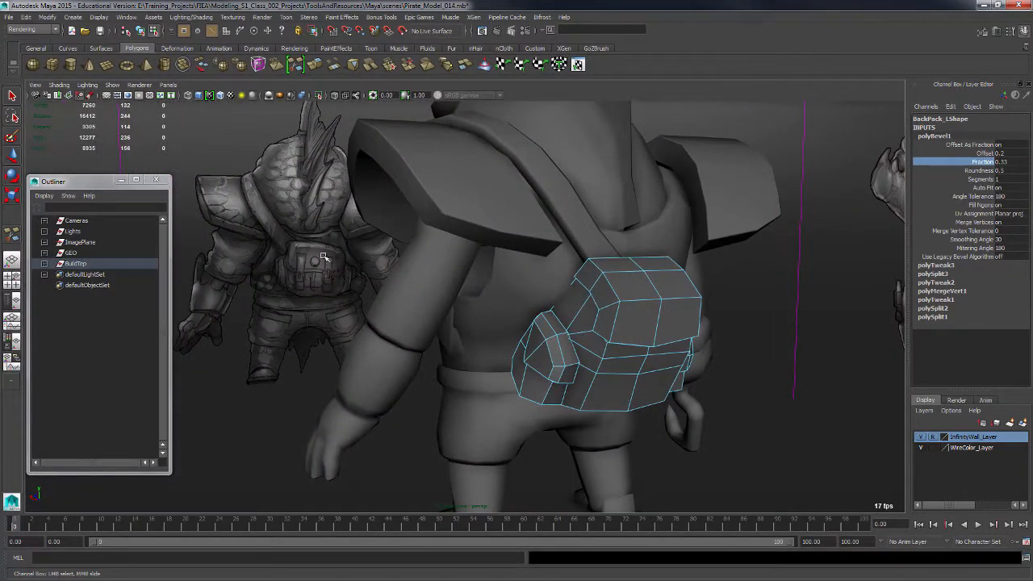
Delete the construction history of the pouch object.
alt+drag(308, 319, 303, 302)
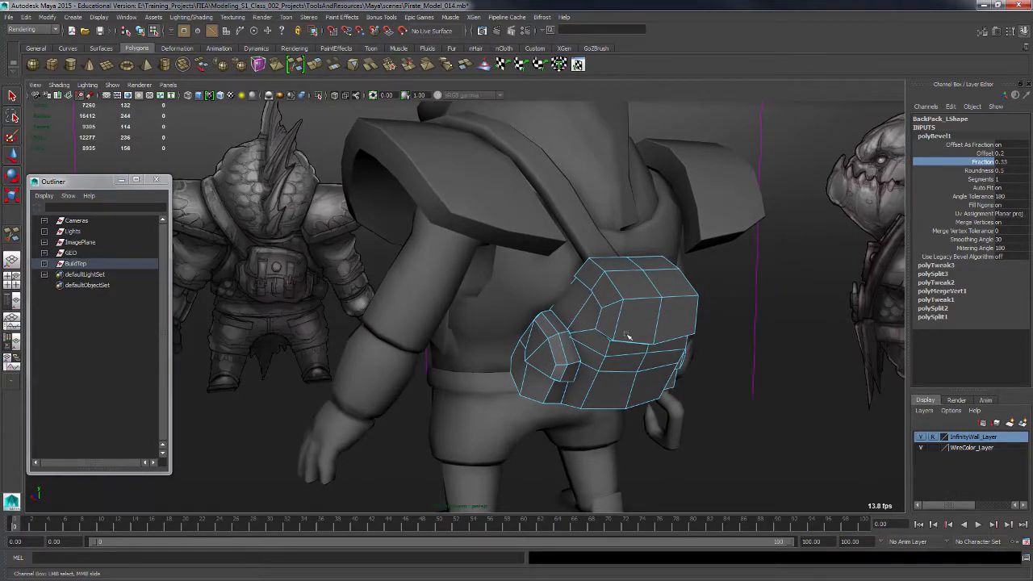
alt+drag(628, 335, 595, 368)
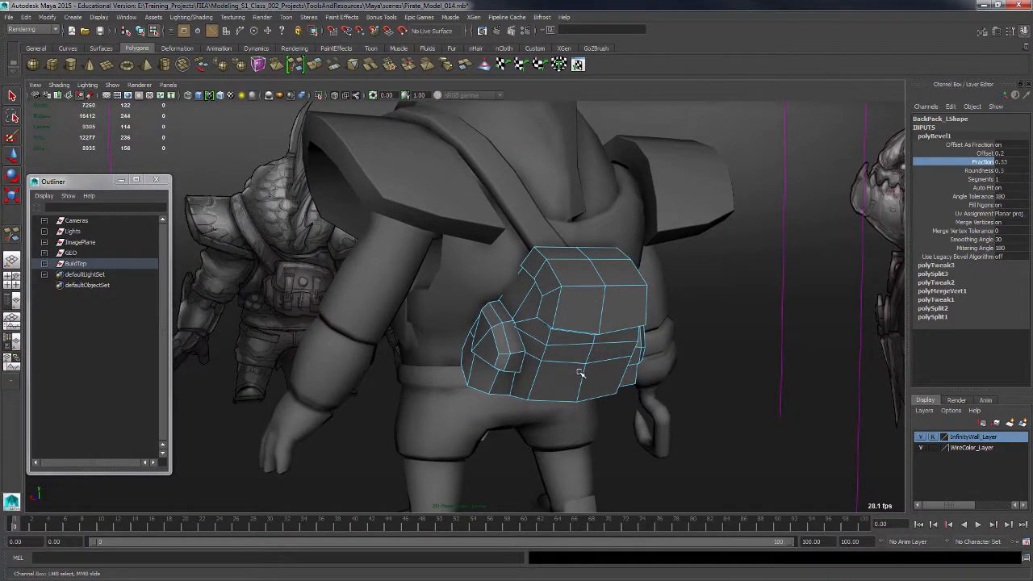
key(F8)
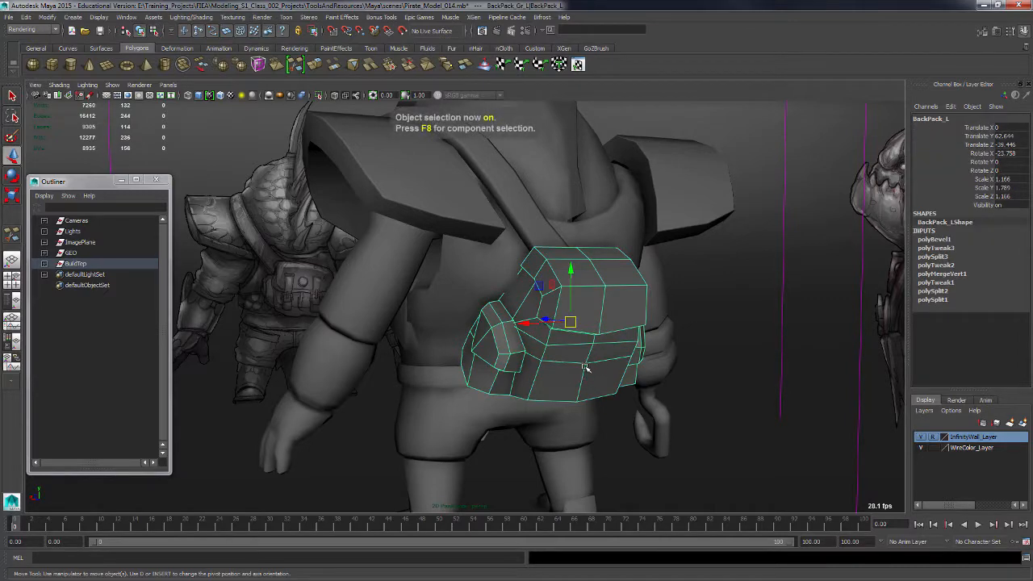
key(alt+shift+d)
alt+drag(636, 443, 648, 371)
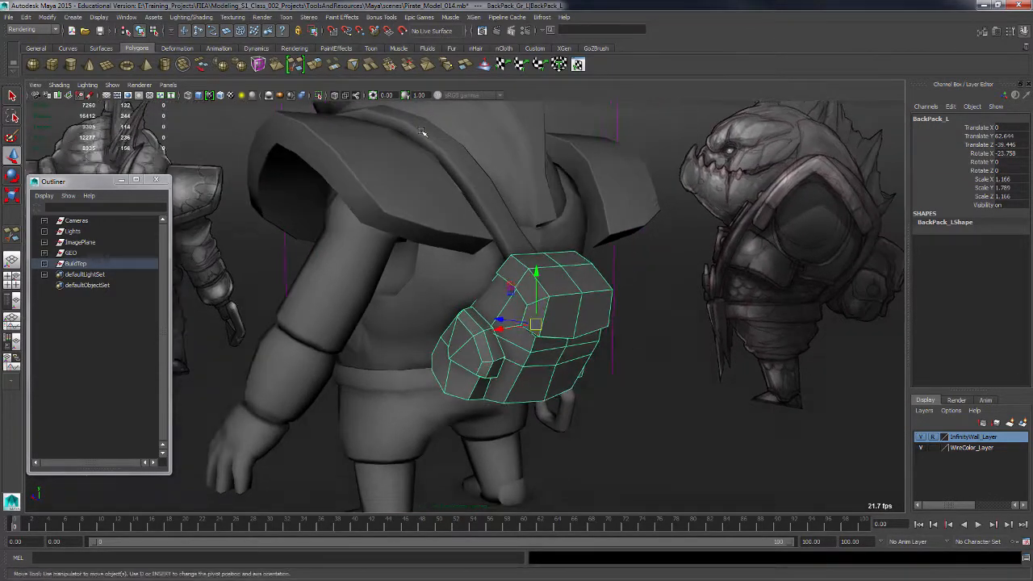
Switch to the Polygons menu set and soften the pouch's edges.
click(53, 30)
click(51, 41)
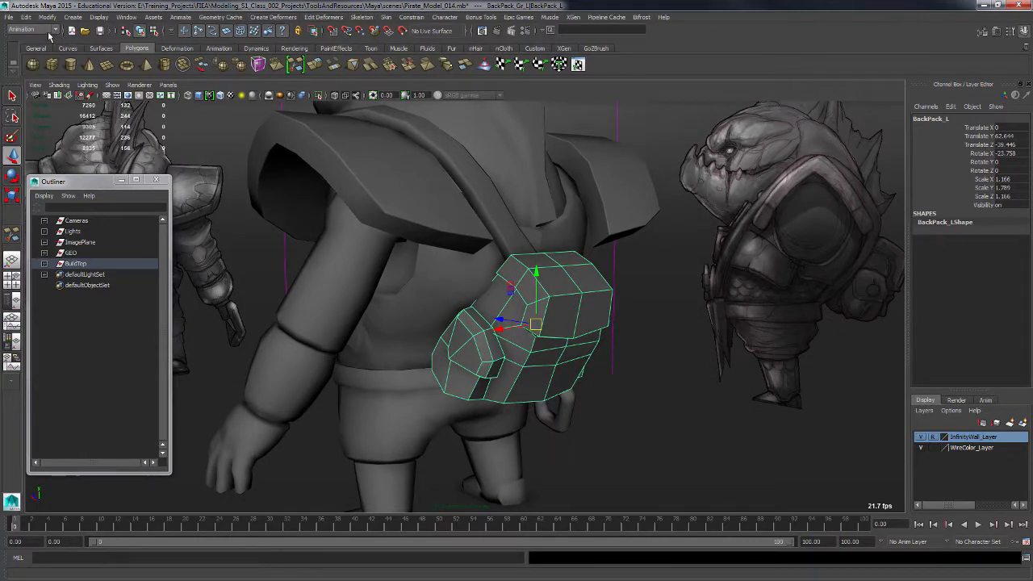
click(53, 30)
click(48, 52)
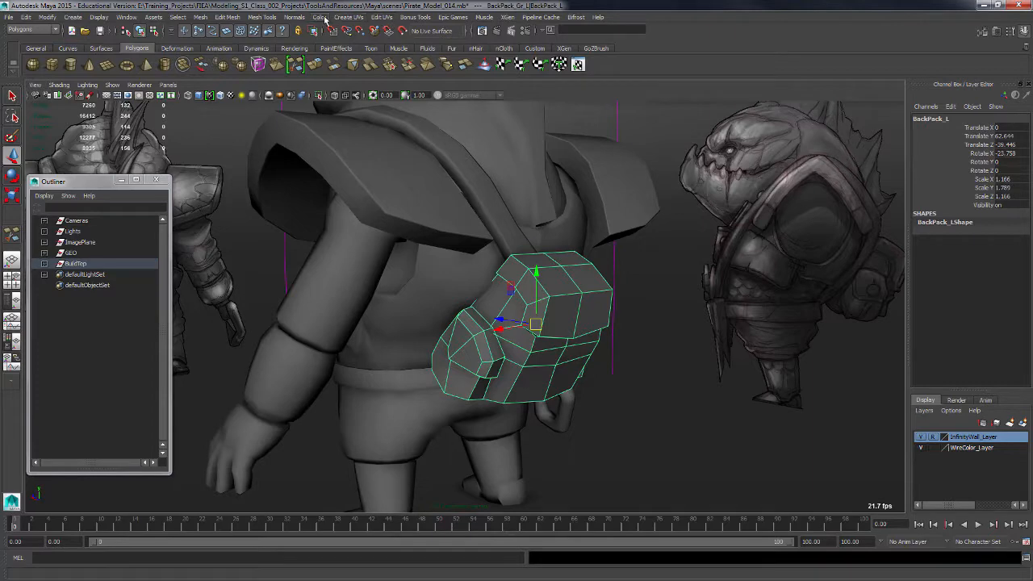
click(298, 18)
click(323, 104)
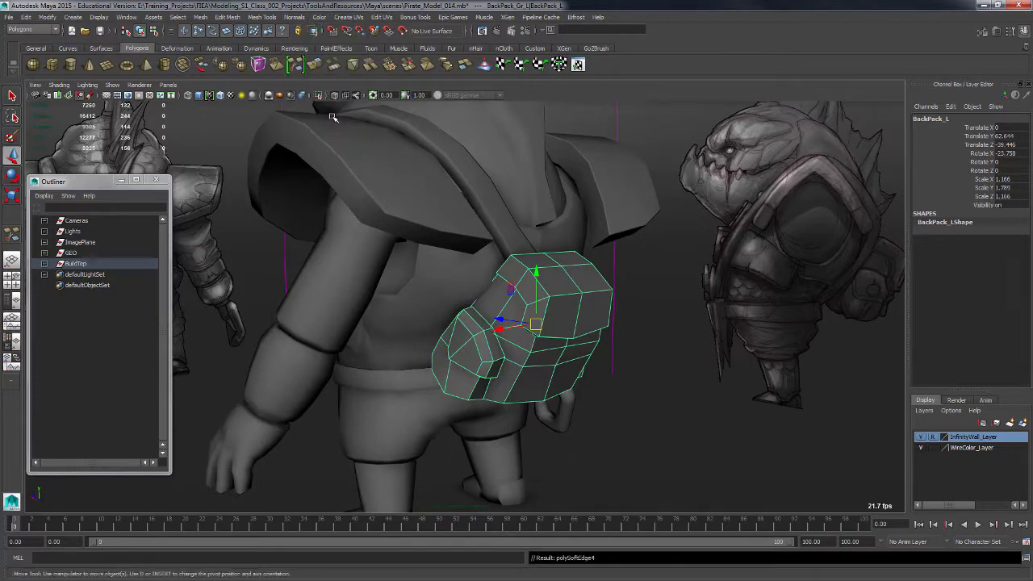
Inspect the model in flat shaded and wireframe display modes, then return to smooth shading.
click(602, 441)
alt+drag(601, 441, 577, 412)
click(58, 85)
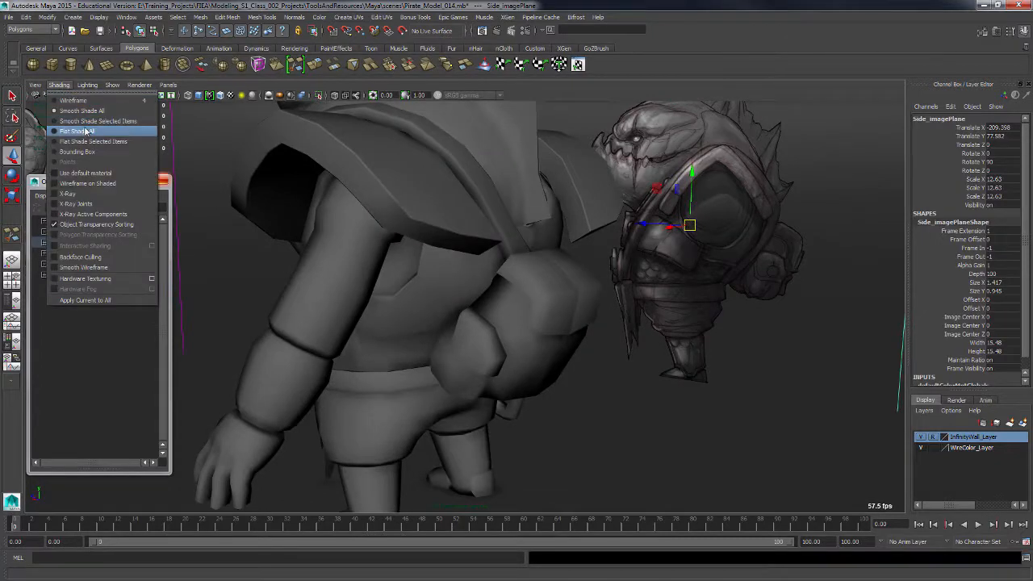
click(89, 133)
click(597, 434)
alt+drag(597, 433, 556, 362)
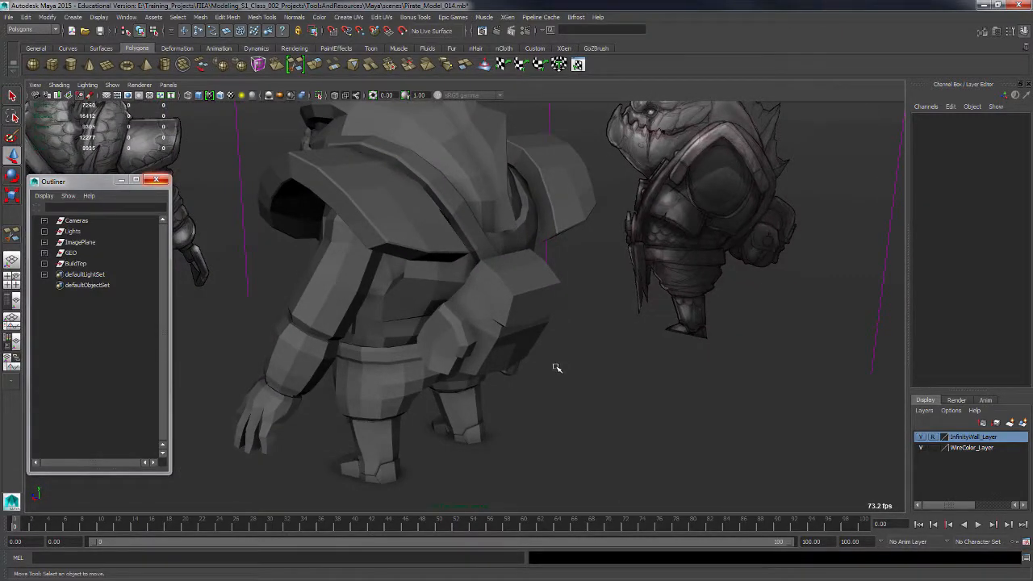
key(7)
alt+drag(597, 393, 607, 391)
key(4)
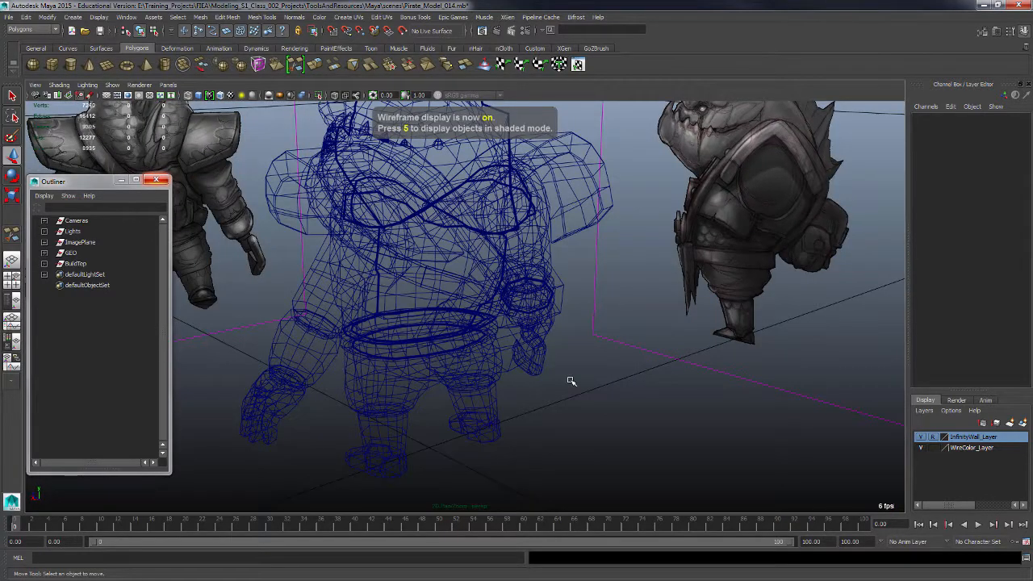
key(5)
alt+drag(574, 357, 466, 358)
click(532, 361)
click(632, 428)
click(466, 357)
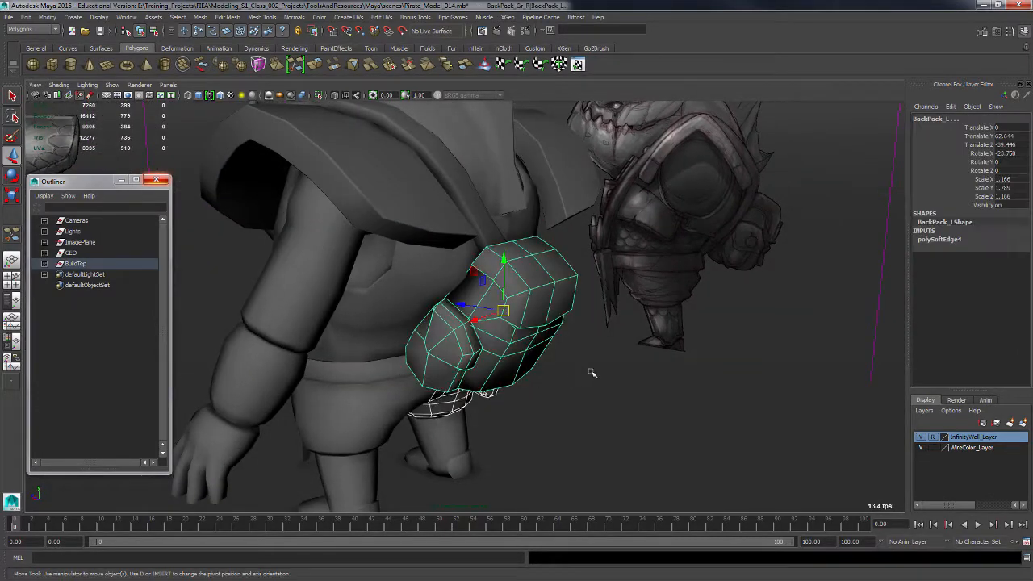
Reselect the left pouch mesh.
alt+drag(588, 339, 576, 357)
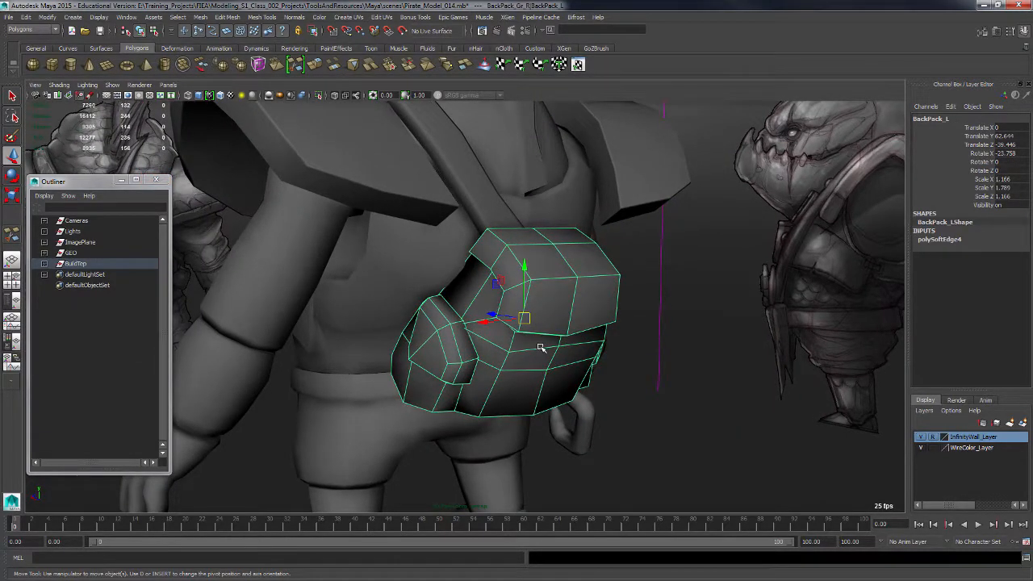
shift+right_drag(541, 347, 497, 339)
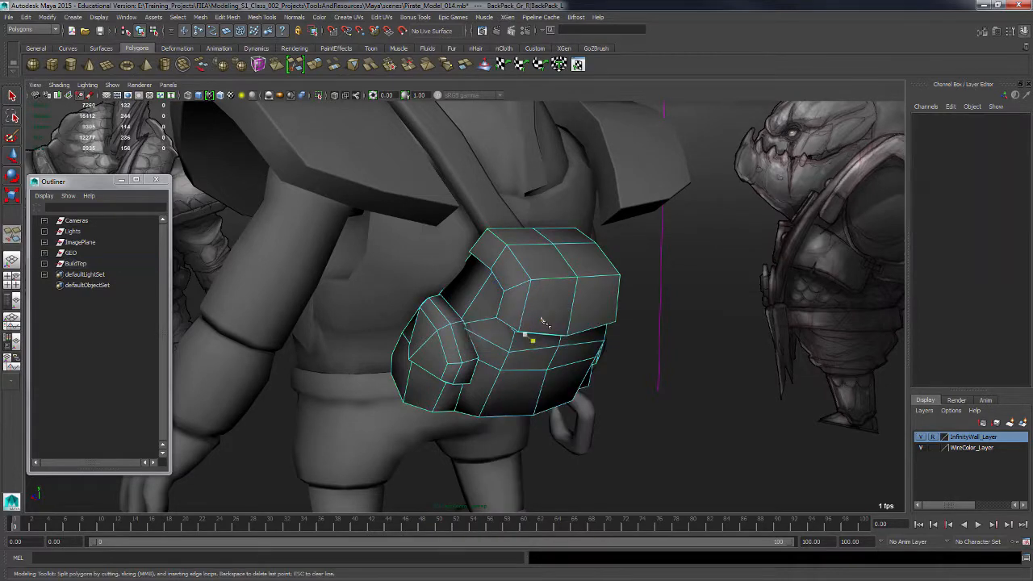
alt+drag(605, 353, 514, 305)
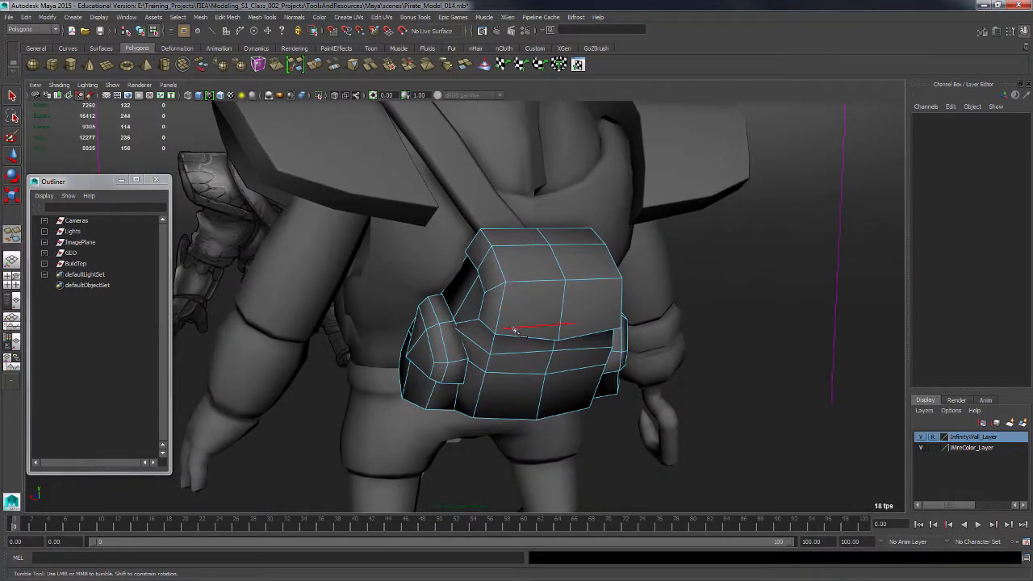
key(q)
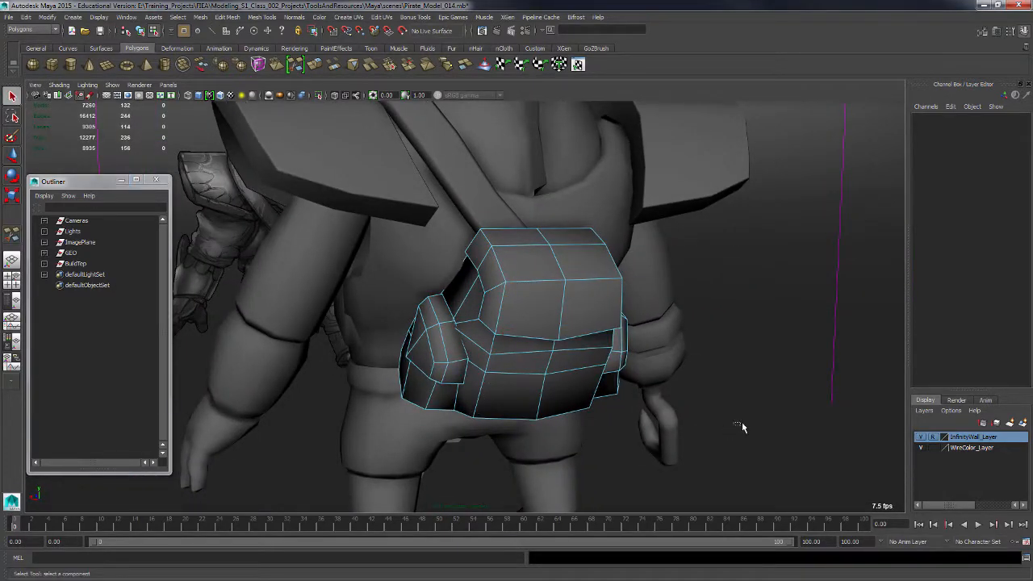
key(F8)
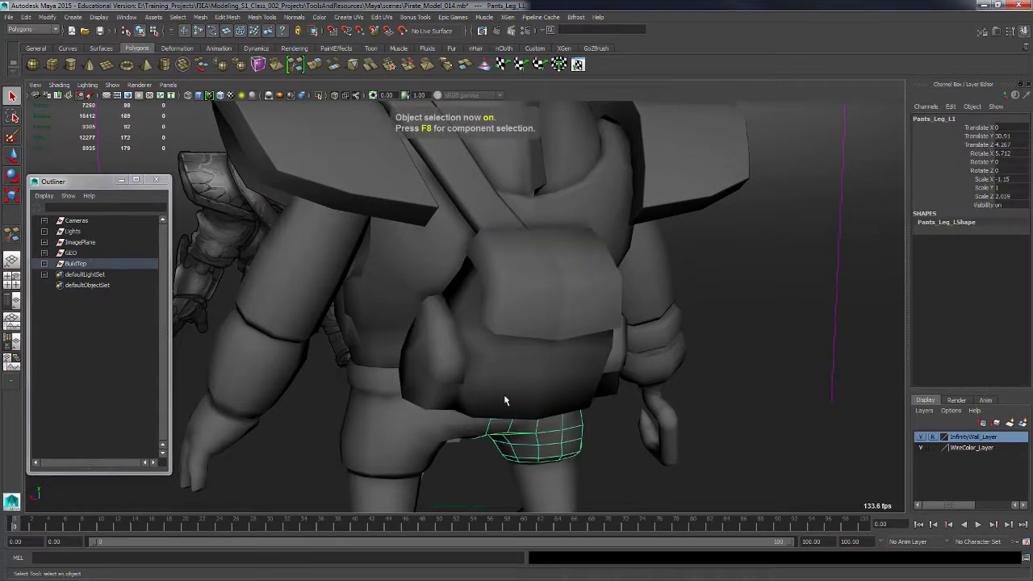
drag(428, 343, 441, 380)
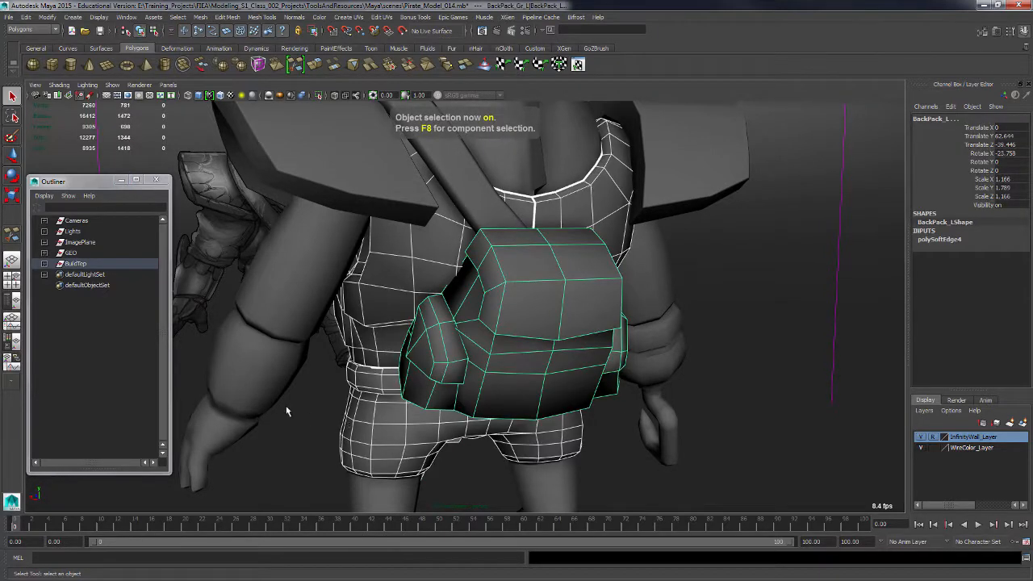
click(46, 264)
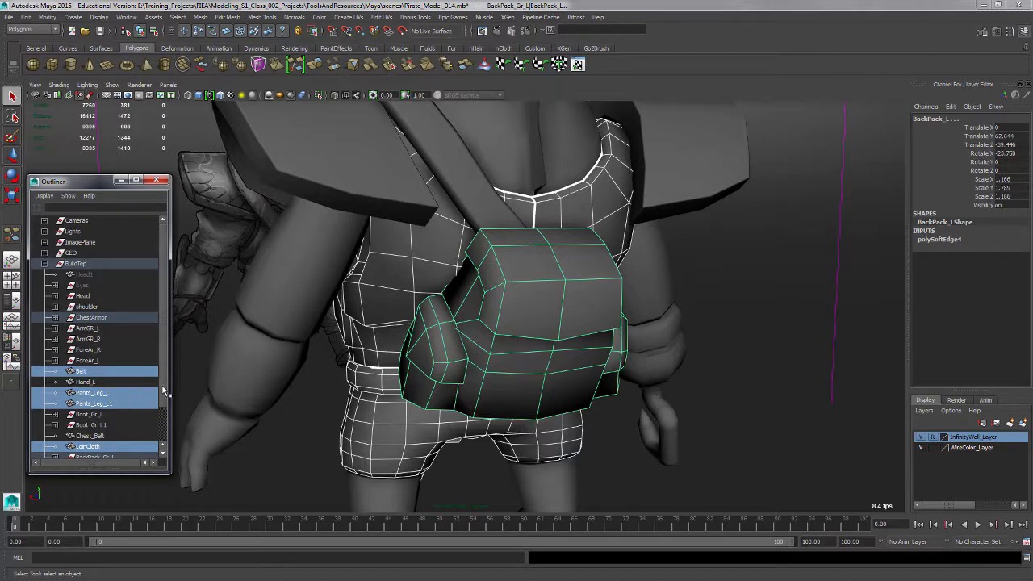
scroll(105, 411, down, 2)
click(55, 414)
click(103, 425)
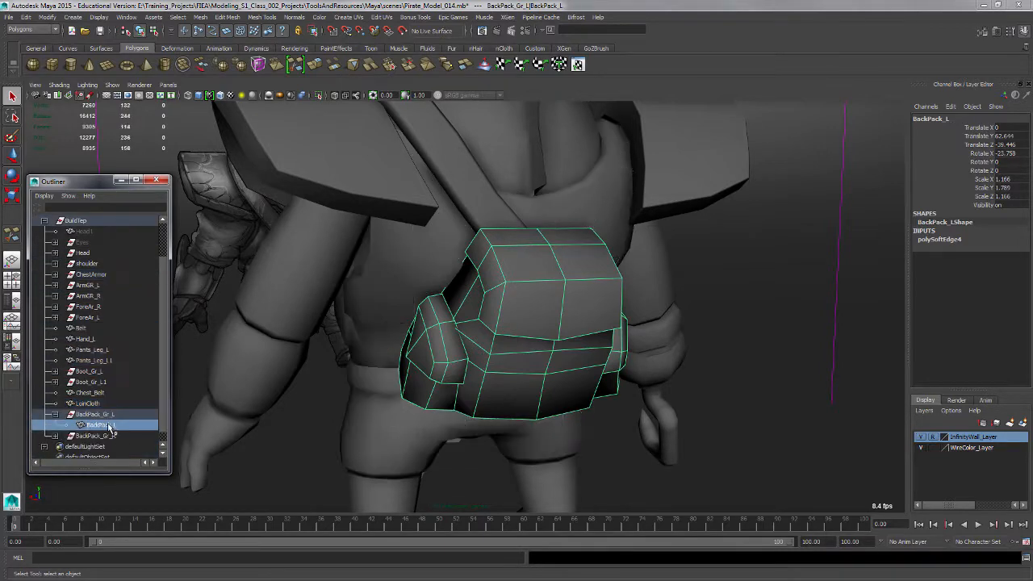
click(384, 427)
click(428, 398)
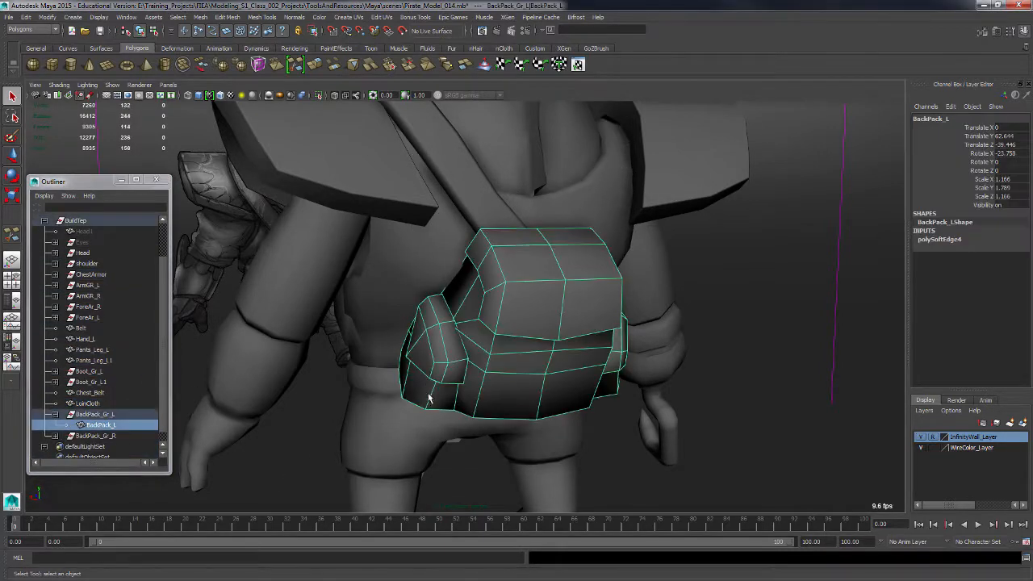
shift+drag(410, 404, 421, 400)
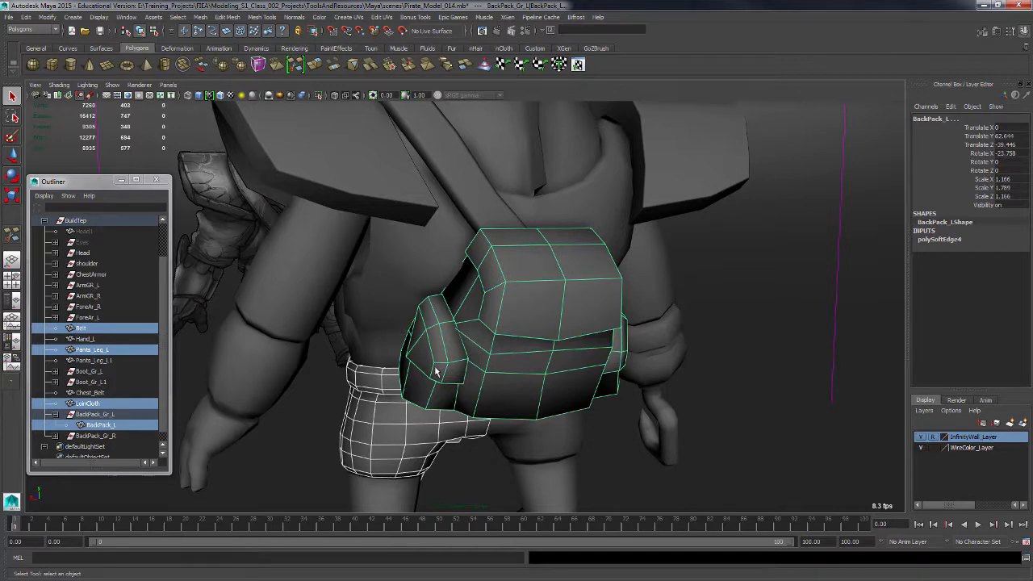
click(436, 371)
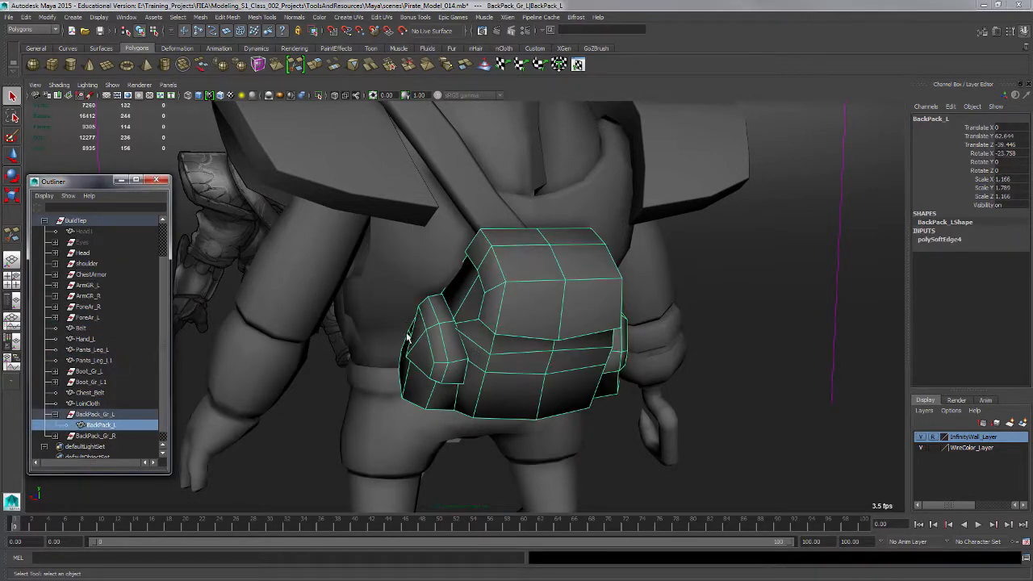
shift+right_drag(435, 384, 390, 340)
Multi-cut two parallel vertical edge paths down the pouch's front, joined at the top, to outline a strap.
click(503, 283)
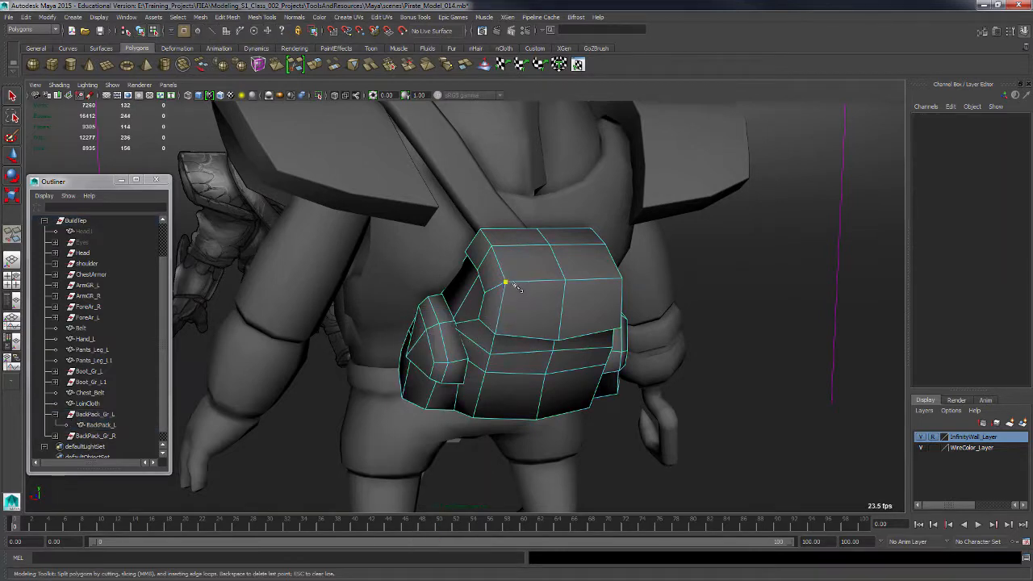
alt+drag(500, 323, 564, 333)
alt+right_drag(537, 324, 612, 378)
alt+drag(568, 343, 509, 323)
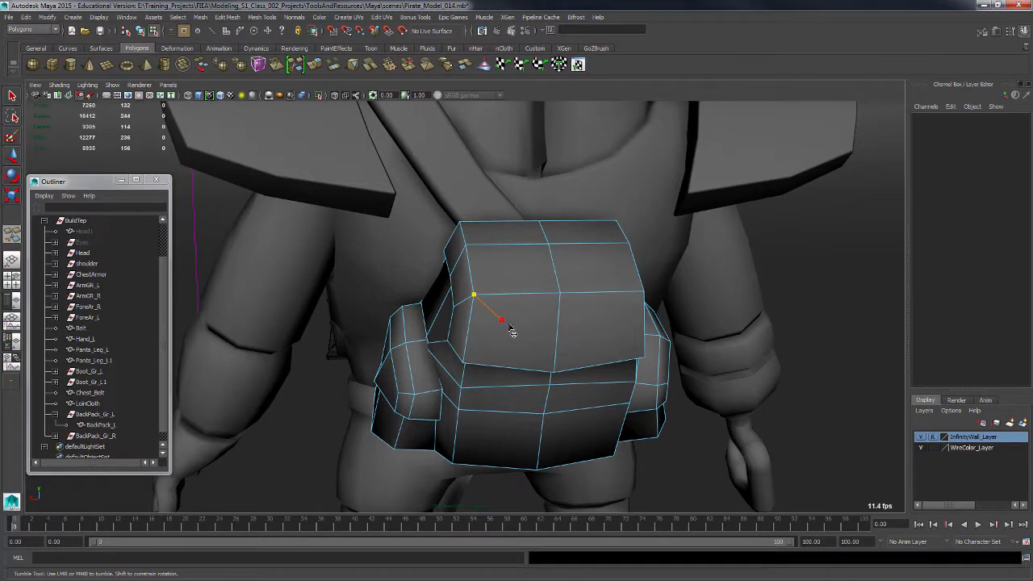
alt+drag(510, 331, 588, 396)
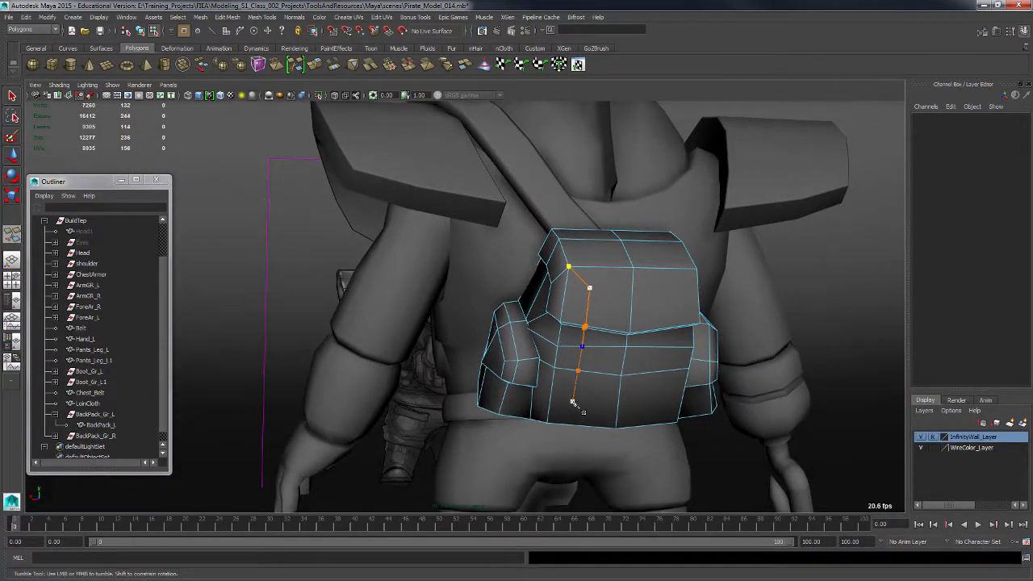
click(578, 404)
alt+drag(614, 297, 580, 283)
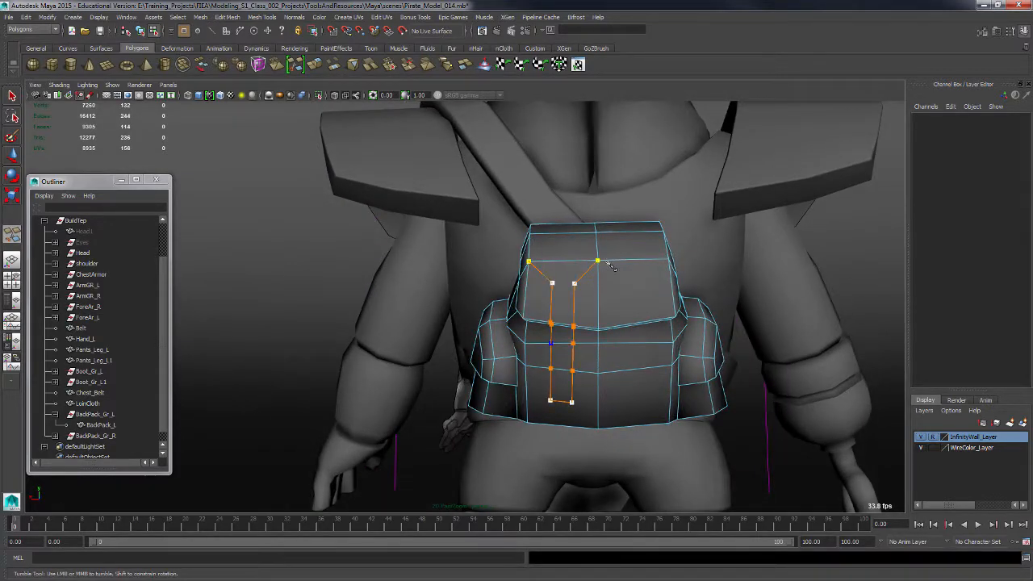
key(Return)
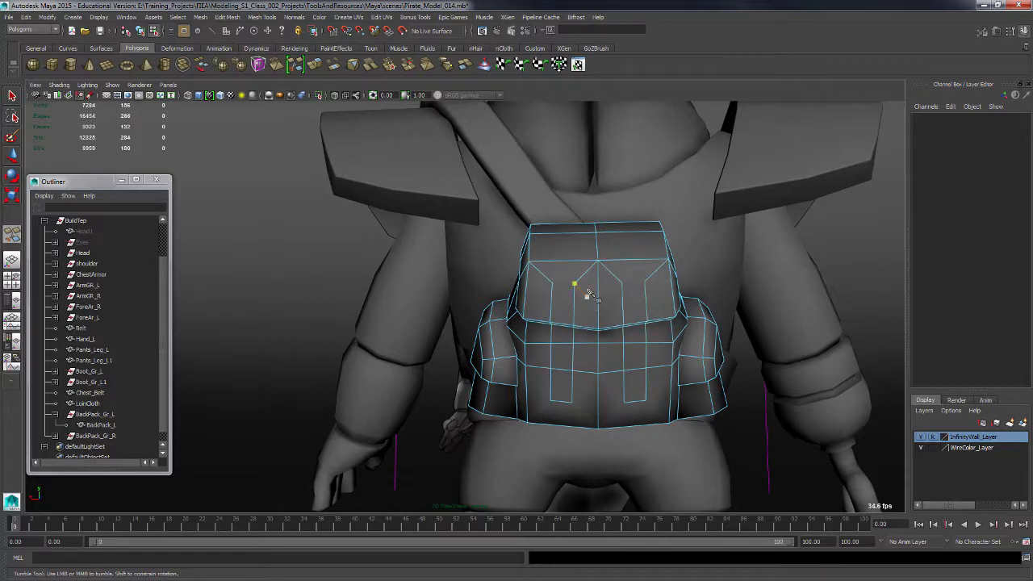
Add further cuts across the pouch's lower front to outline a second strap.
click(552, 283)
alt+drag(598, 401, 622, 343)
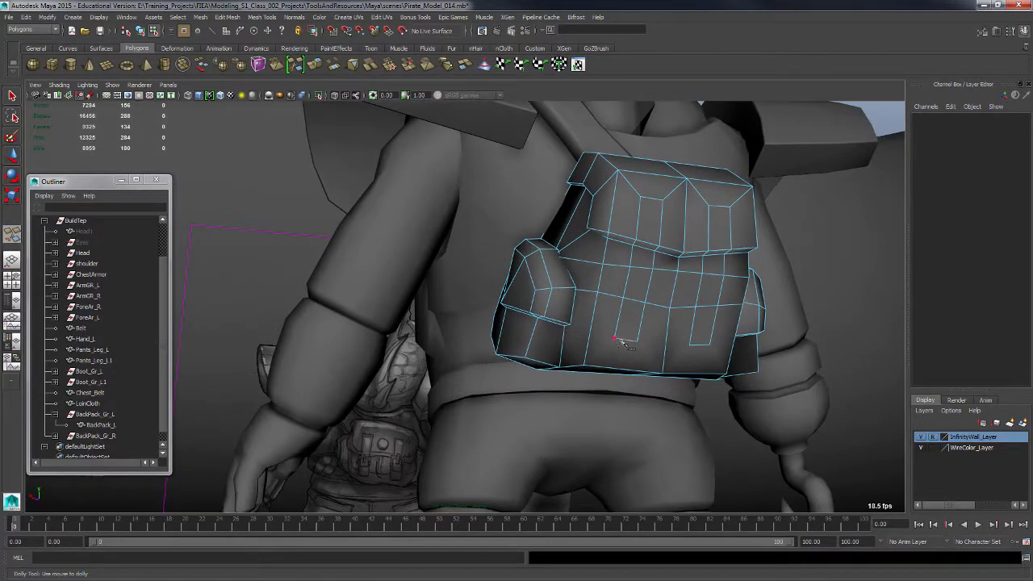
click(584, 366)
right_click(601, 373)
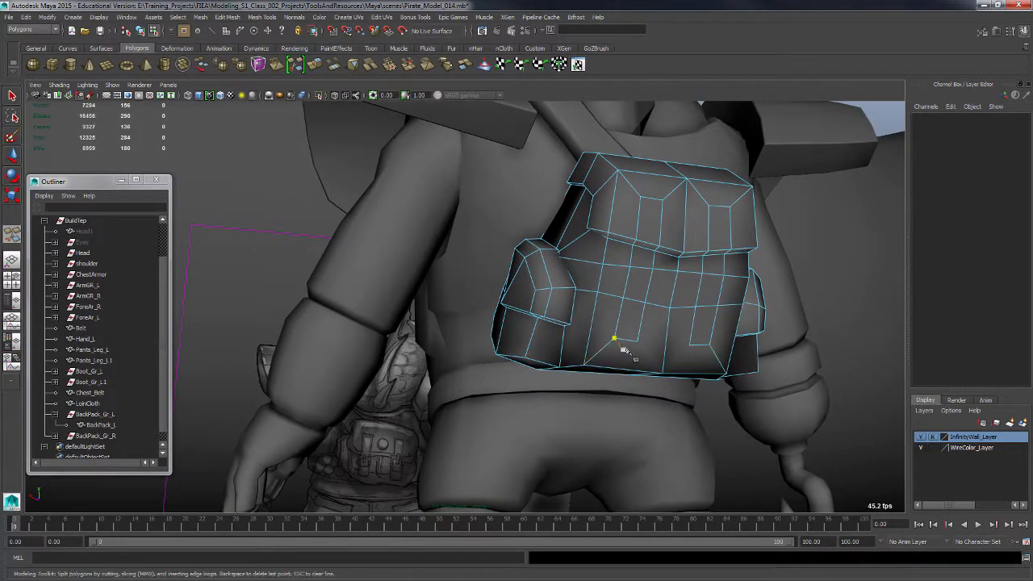
click(662, 373)
right_click(684, 376)
alt+right_drag(670, 307, 627, 293)
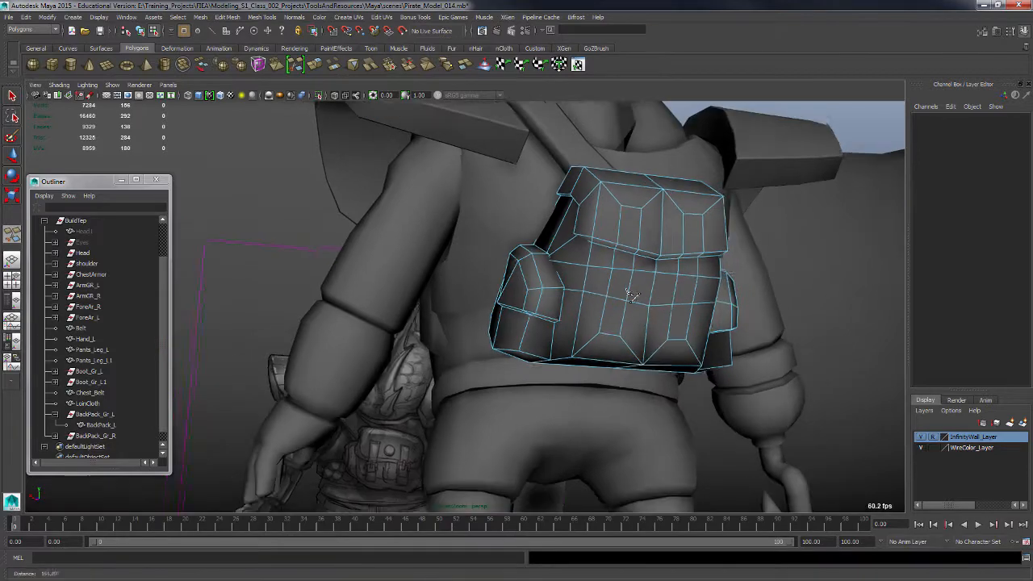
alt+drag(627, 293, 644, 317)
Select the two strap face strips on the pouch's front and extrude them.
click(12, 96)
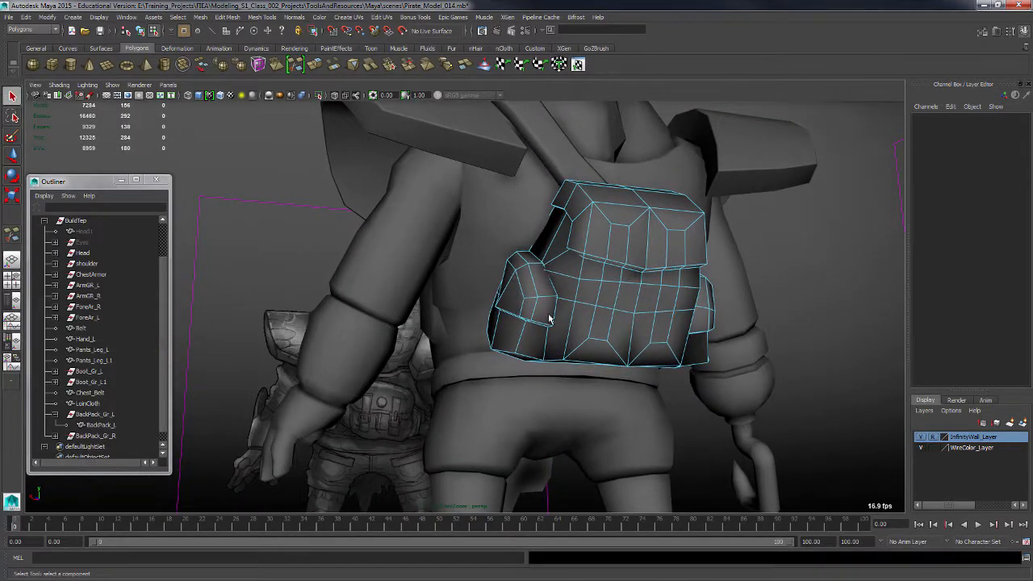
alt+drag(554, 311, 624, 307)
key(F11)
click(581, 283)
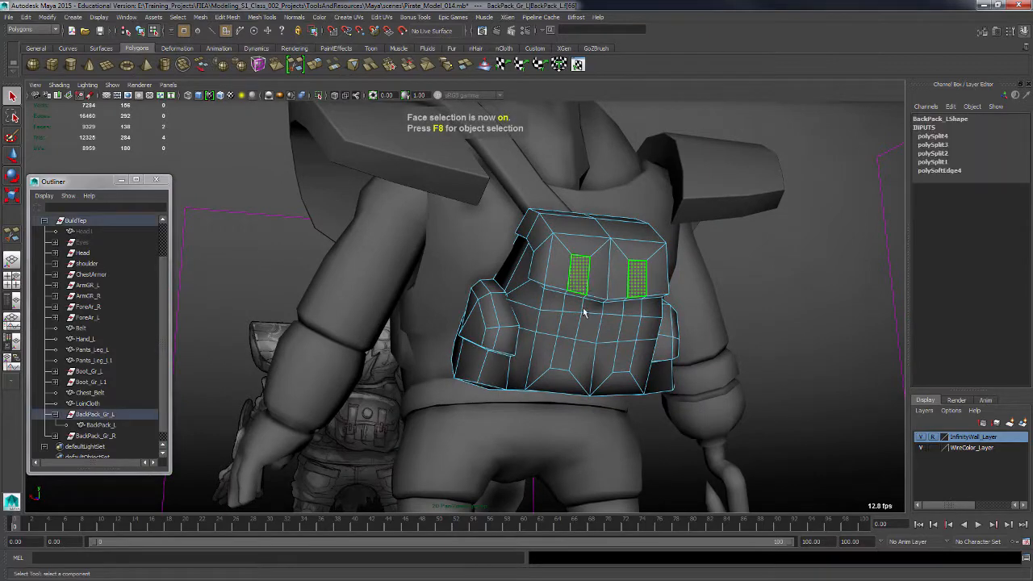
shift+click(567, 357)
alt+drag(574, 368, 652, 294)
shift+right_click(576, 356)
click(576, 380)
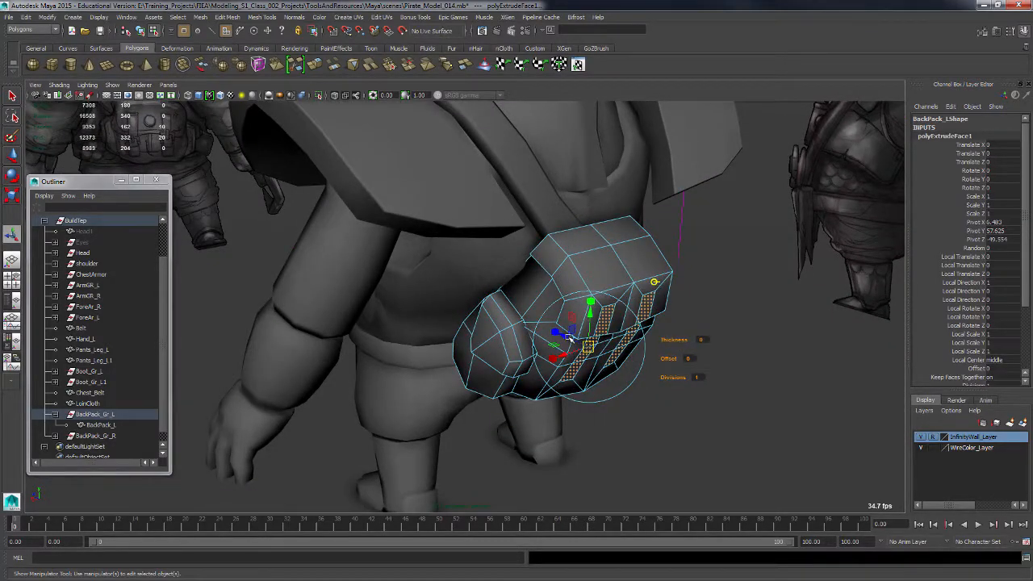
drag(570, 339, 576, 344)
key(ctrl+z)
Pull the extruded strap faces outward to raise the straps from the pouch surface.
alt+right_drag(567, 357, 629, 383)
drag(588, 343, 651, 352)
alt+right_drag(651, 352, 694, 388)
alt+drag(694, 387, 634, 347)
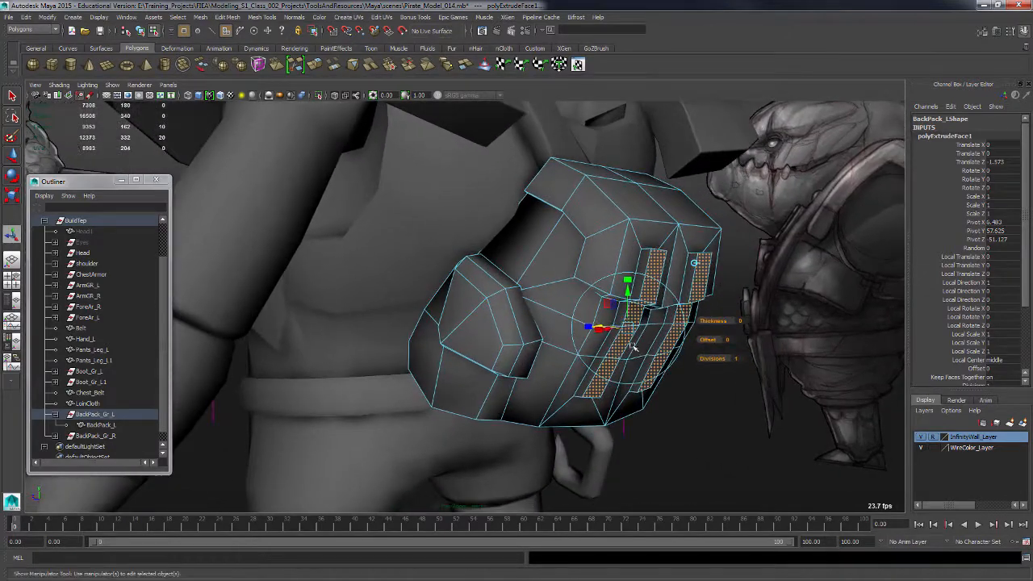
alt+right_drag(634, 347, 702, 360)
alt+drag(703, 359, 615, 371)
key(F9)
click(632, 469)
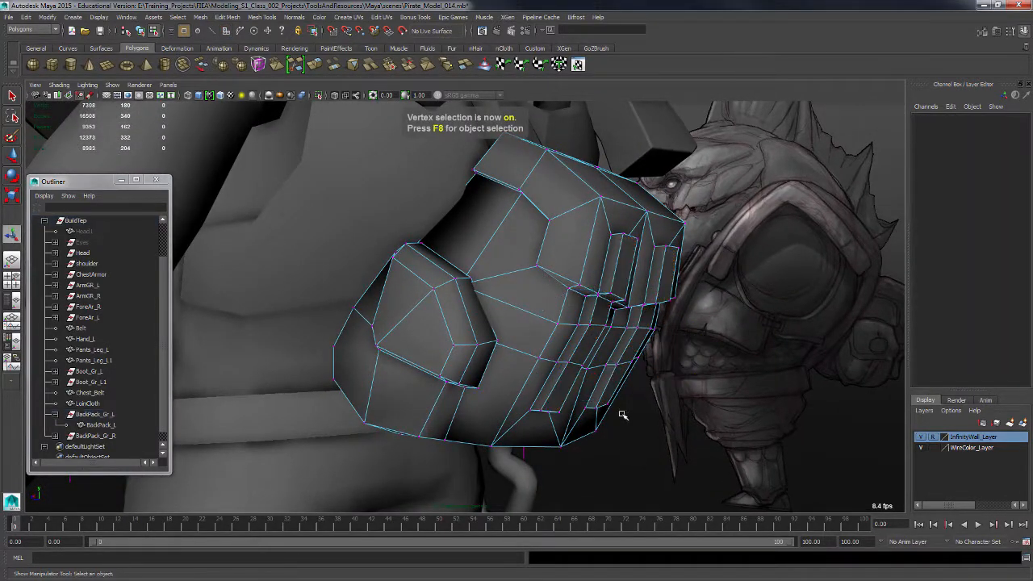
Target-weld stray vertices together where the straps meet the lid's lower edge on the pouch front.
alt+right_drag(621, 415, 663, 414)
alt+drag(663, 413, 663, 383)
click(625, 274)
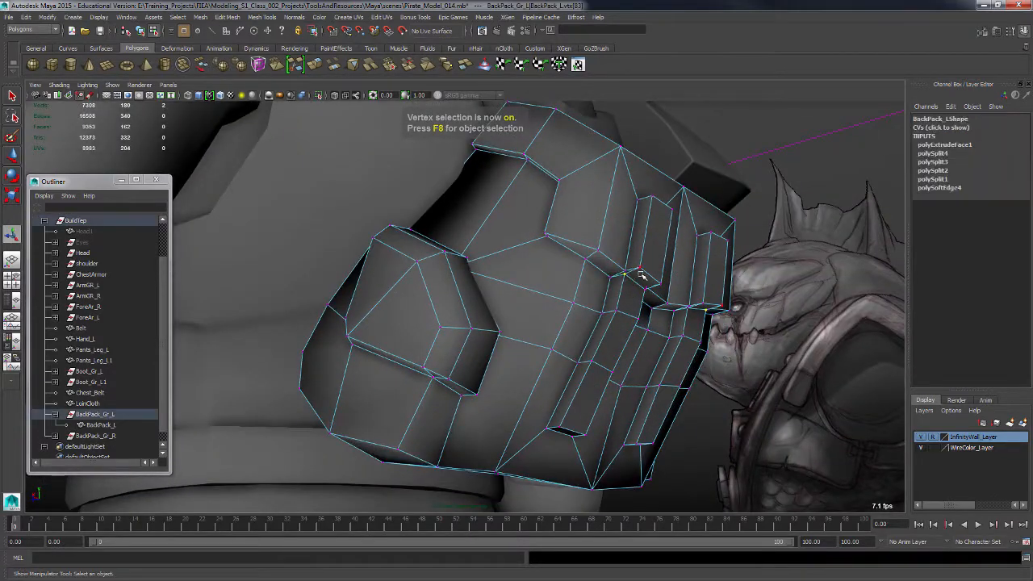
shift+click(641, 268)
shift+right_drag(639, 270, 654, 215)
alt+drag(673, 288, 420, 230)
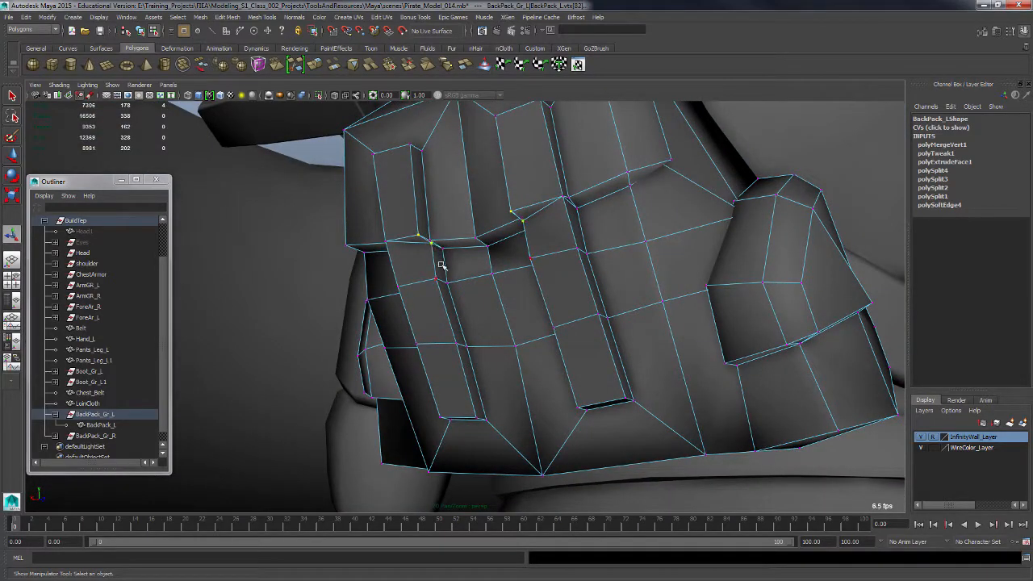
shift+right_drag(440, 260, 471, 288)
alt+drag(471, 288, 612, 297)
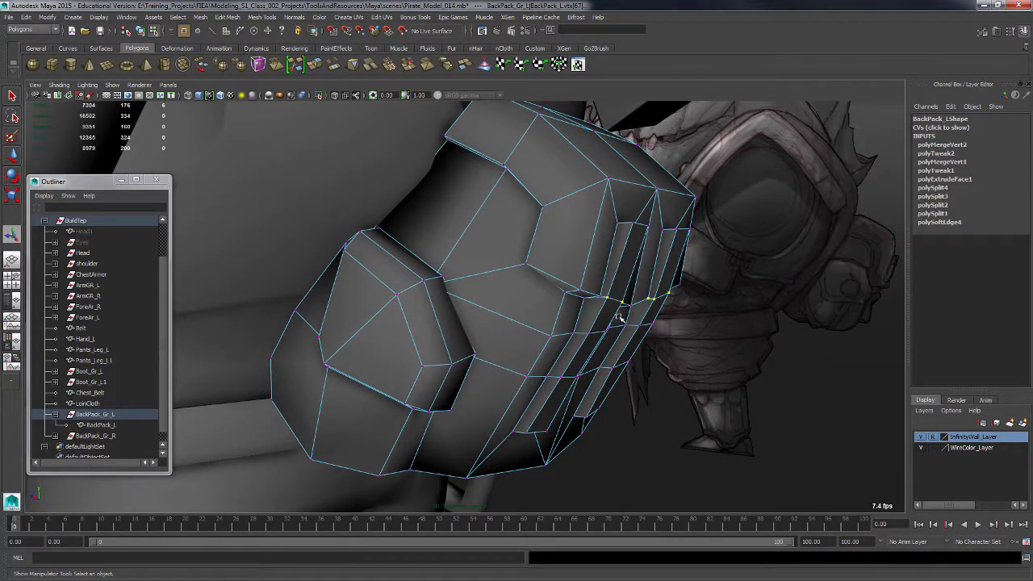
Move vertices of the horizontal edge row crossing the lower straps to reshape the pouch's front surface.
key(w)
alt+drag(616, 324, 628, 328)
drag(614, 248, 549, 353)
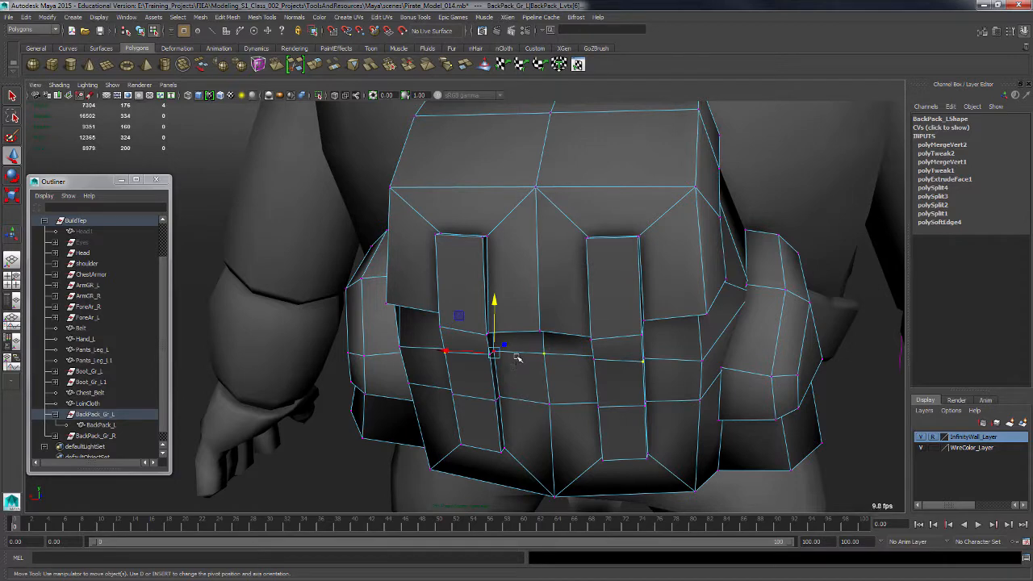
key(q)
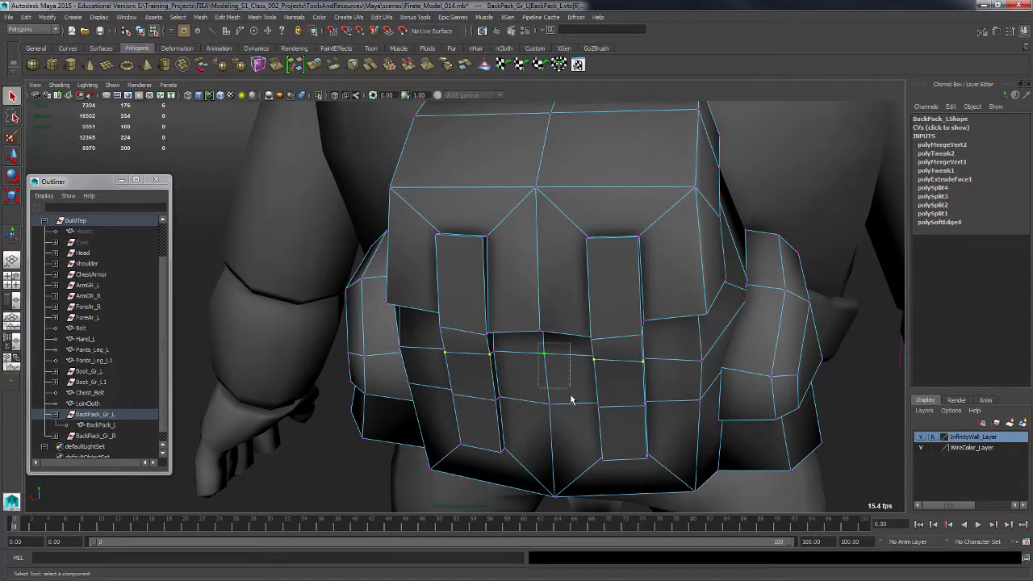
alt+drag(544, 396, 590, 408)
key(w)
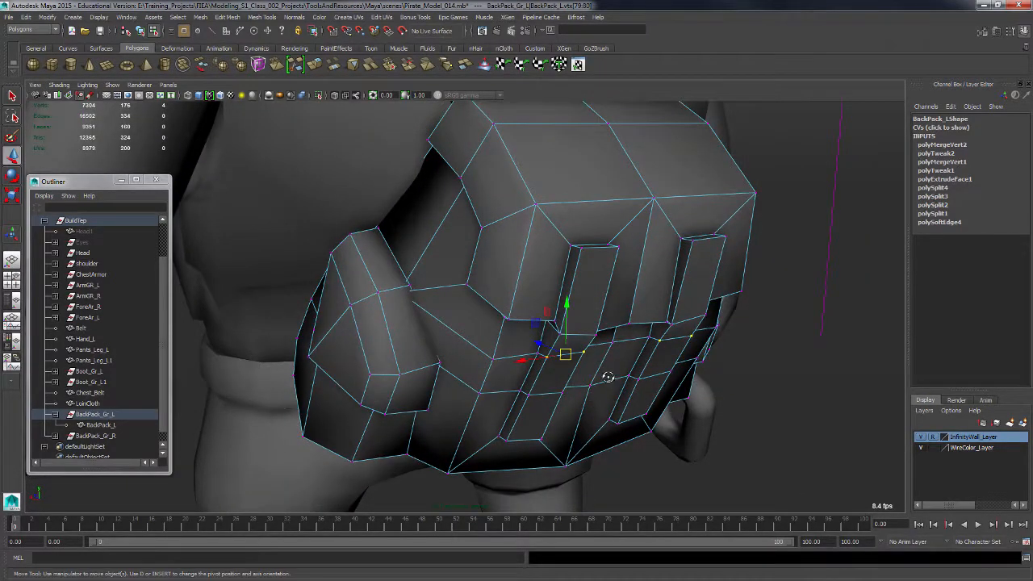
alt+drag(587, 317, 582, 346)
drag(554, 340, 581, 295)
drag(508, 267, 531, 392)
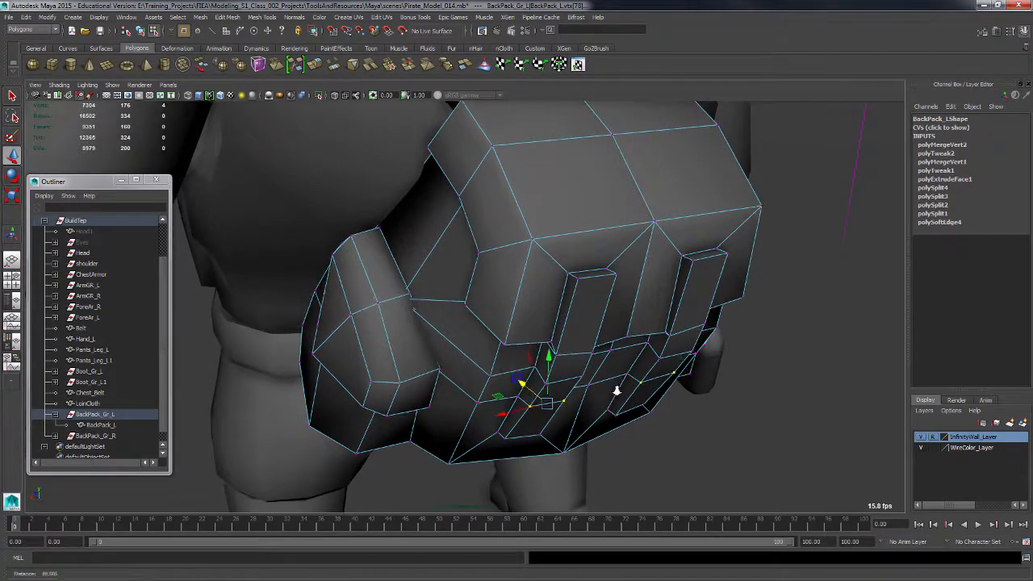
alt+right_drag(616, 391, 588, 386)
alt+drag(588, 385, 625, 380)
alt+right_drag(625, 380, 556, 351)
alt+middle_drag(557, 351, 623, 375)
alt+drag(624, 375, 618, 385)
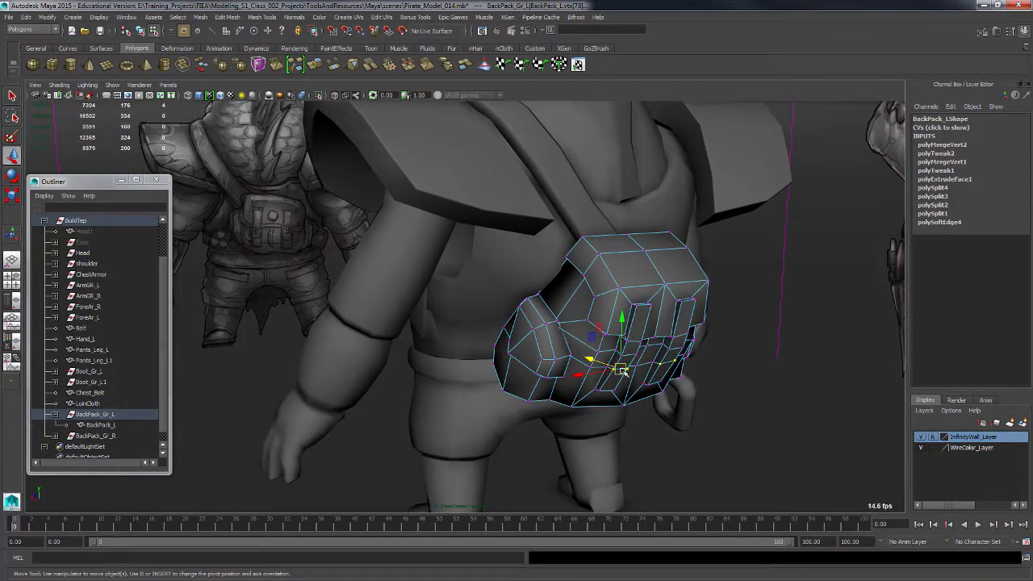
alt+drag(648, 388, 603, 377)
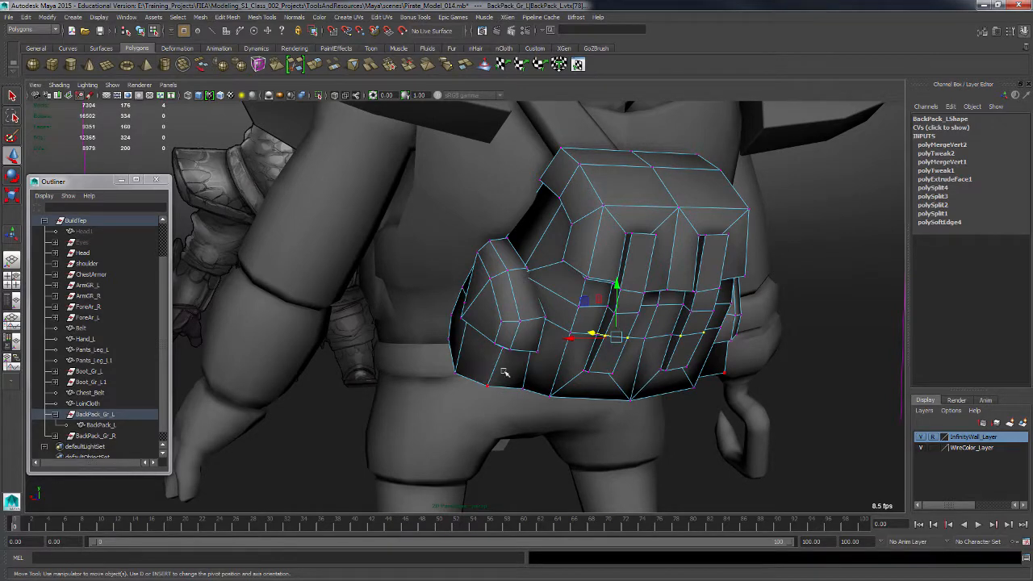
Switch to object mode and delete the pouch's construction history.
key(F8)
key(alt+shift+d)
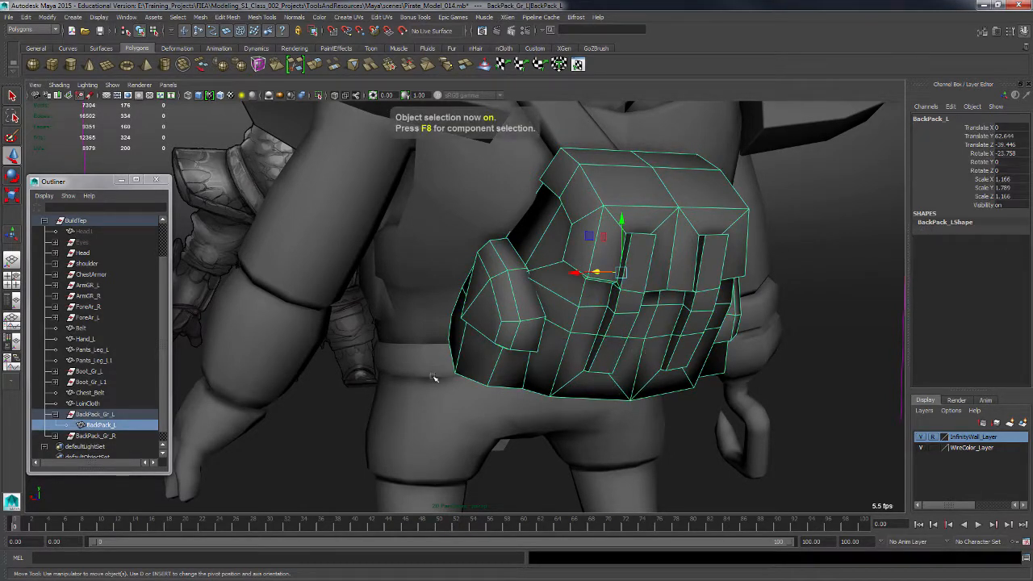
alt+drag(358, 312, 225, 261)
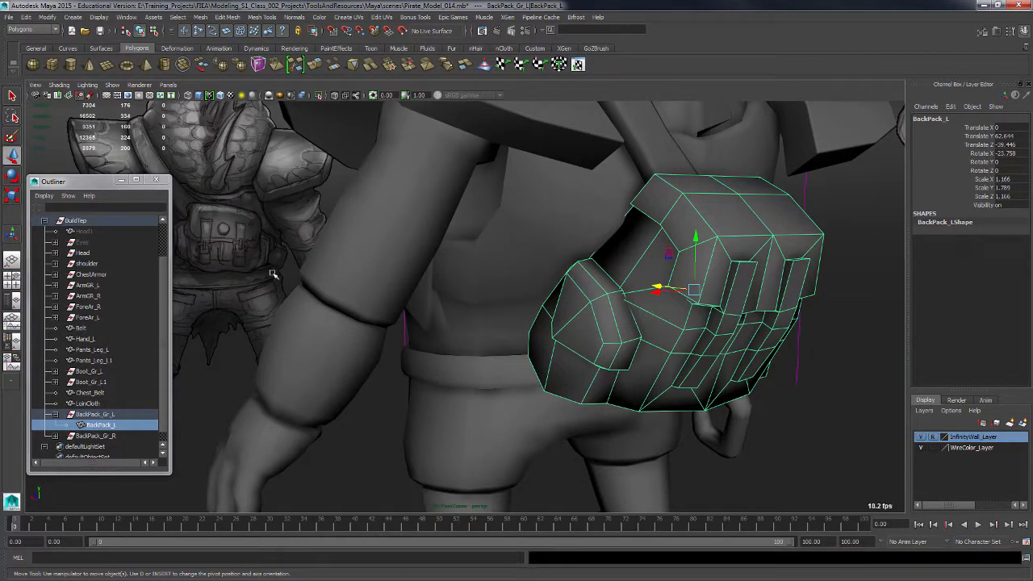
alt+drag(607, 326, 582, 327)
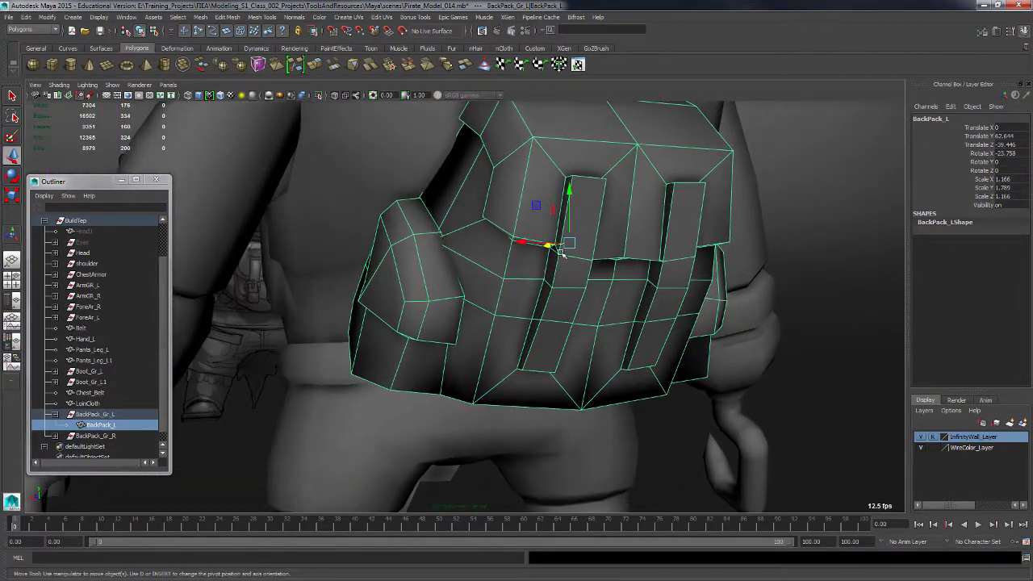
shift+right_drag(554, 315, 501, 324)
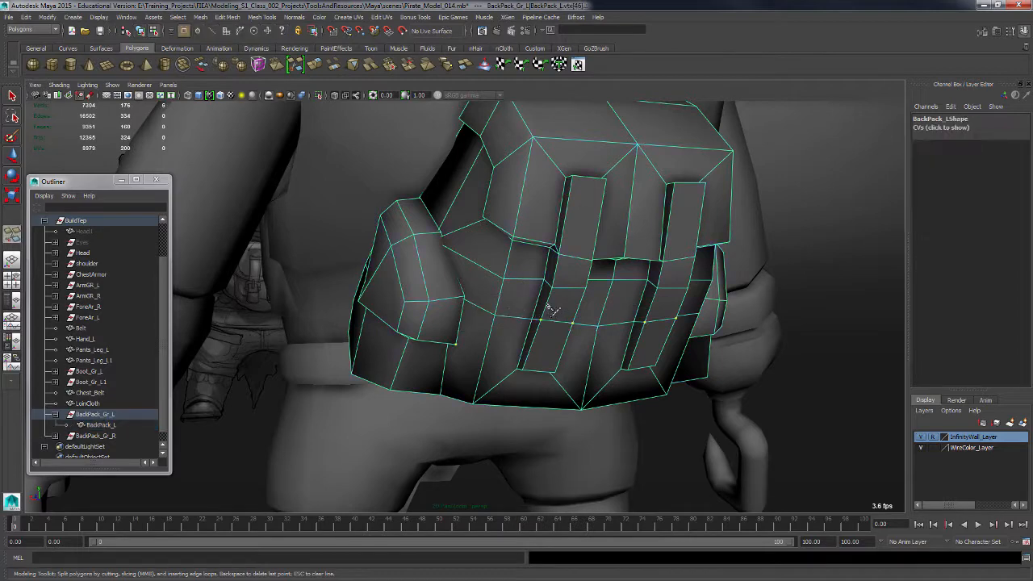
Multi-cut a short horizontal edge across the left lower strap.
alt+drag(554, 326, 480, 310)
click(473, 307)
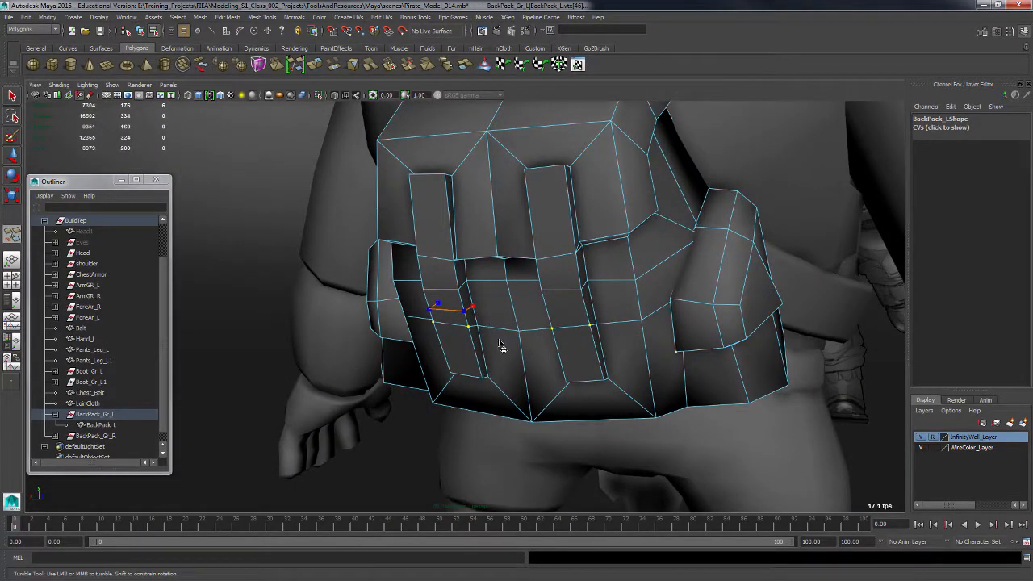
alt+drag(483, 332, 488, 340)
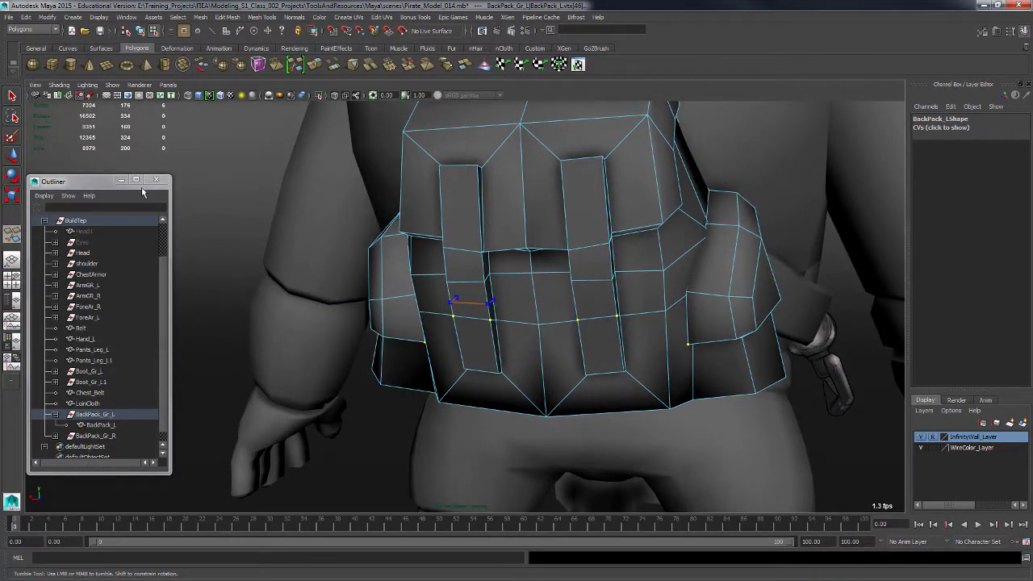
Reselect the left pouch object and delete its construction history again.
key(q)
alt+drag(526, 358, 519, 261)
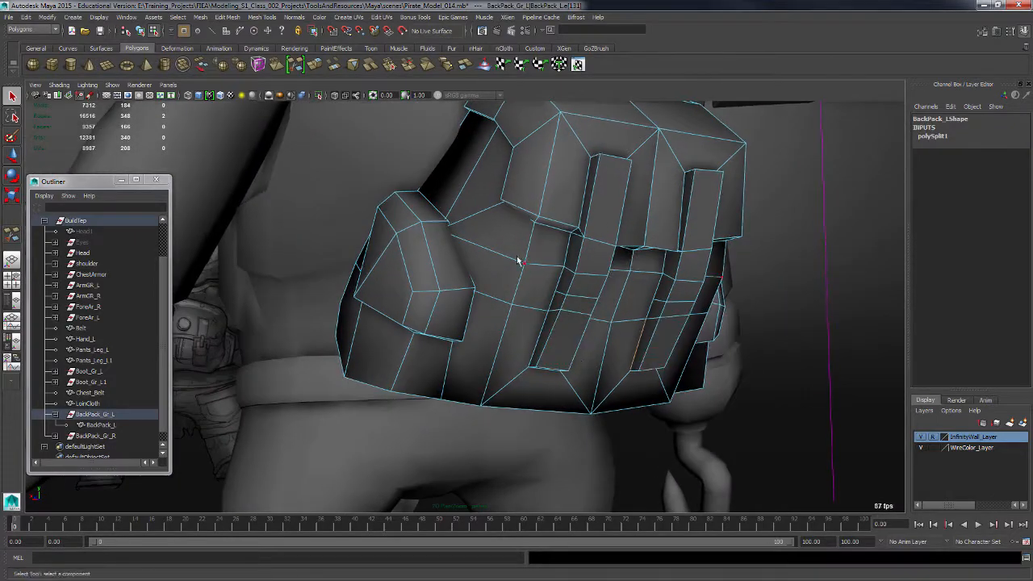
click(543, 324)
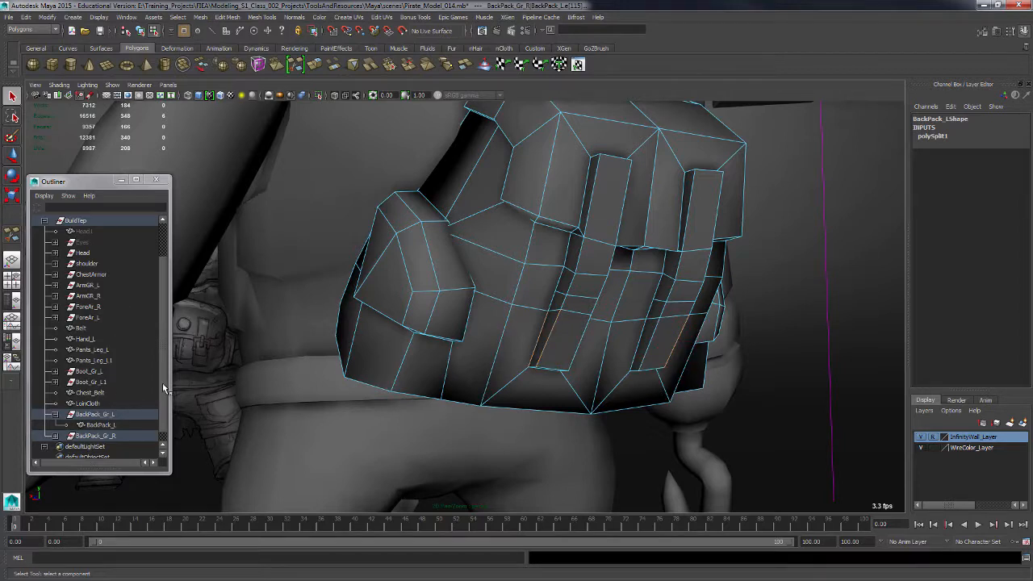
drag(162, 366, 165, 420)
click(101, 414)
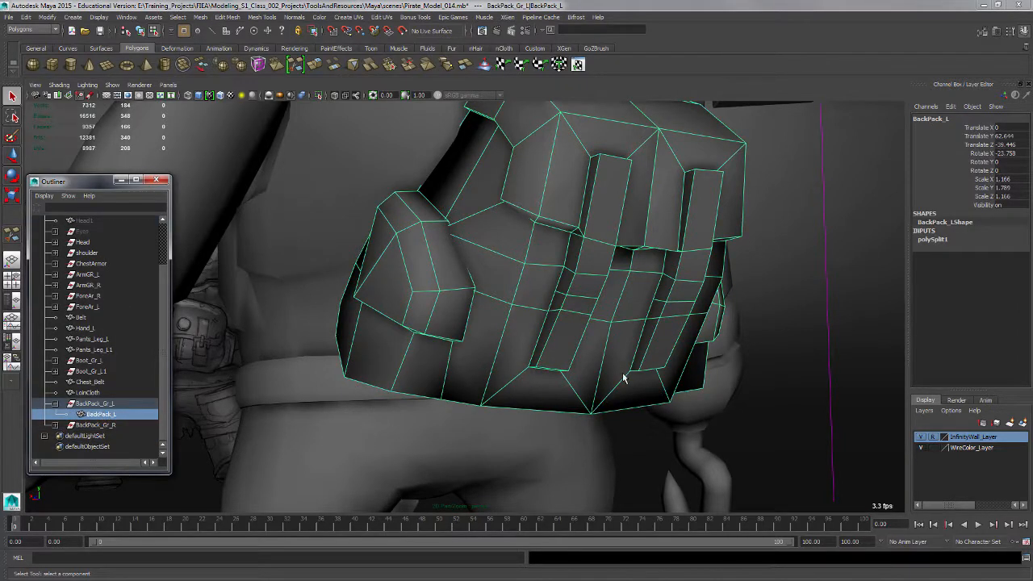
click(779, 388)
alt+drag(781, 389, 772, 396)
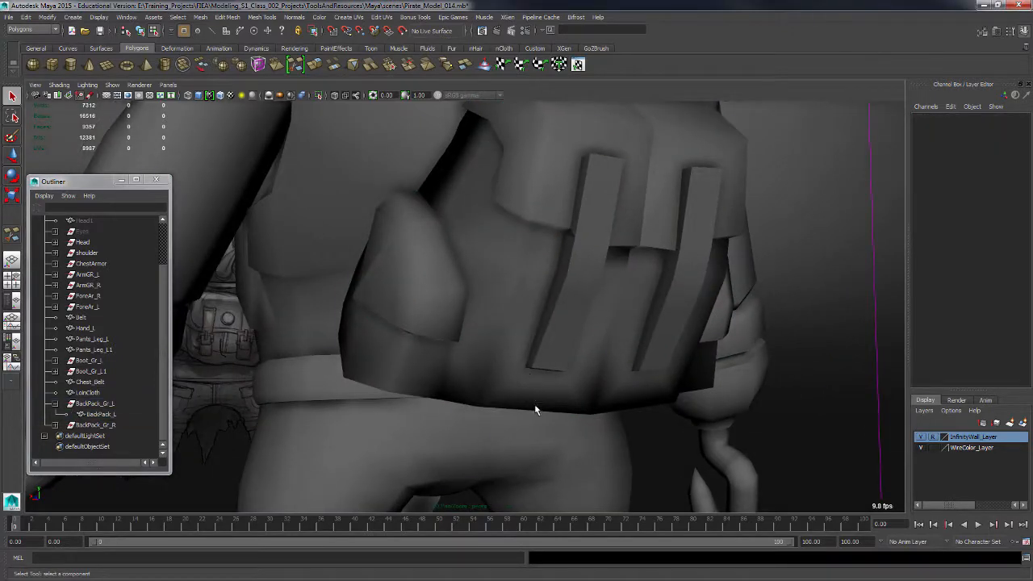
key(ctrl+z)
key(ctrl+z)
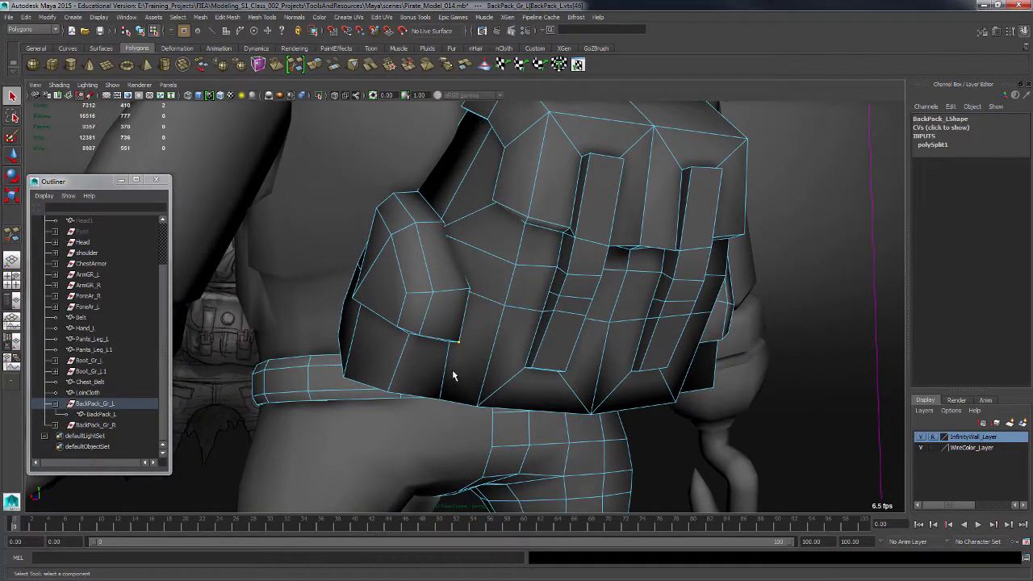
right_click(448, 314)
right_drag(450, 315, 485, 299)
drag(387, 359, 373, 391)
click(106, 414)
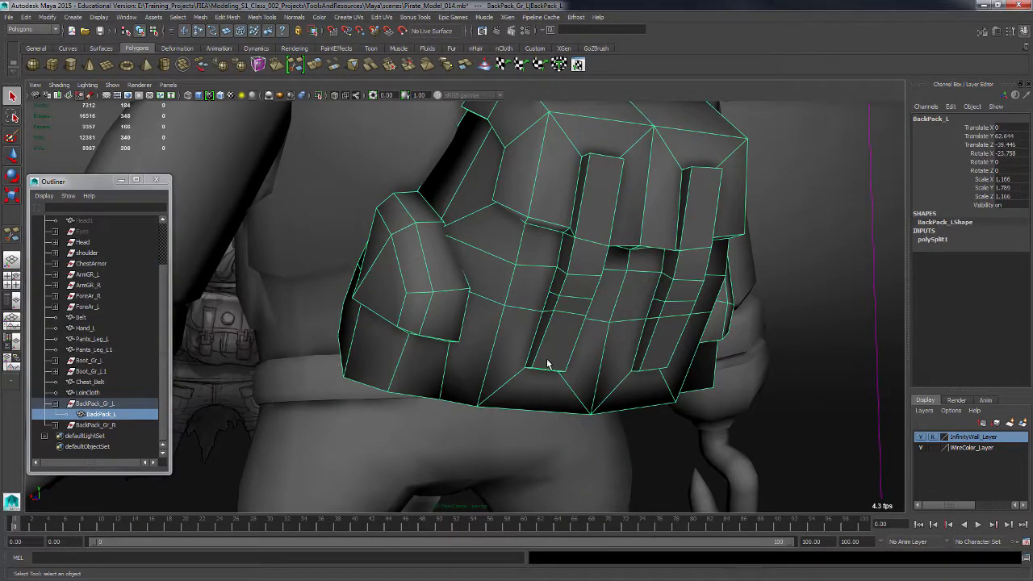
key(alt+shift+d)
Save the scene under a new version as Pirate_Model_015.
alt+drag(568, 381, 610, 373)
alt+right_drag(611, 373, 519, 360)
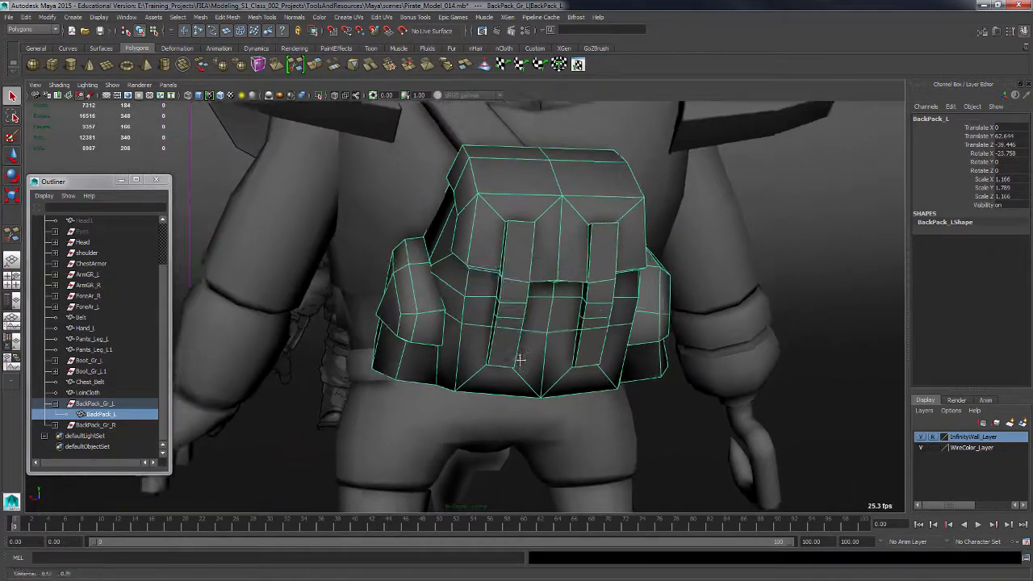
alt+drag(519, 360, 569, 352)
alt+right_drag(570, 353, 527, 349)
alt+drag(527, 348, 594, 351)
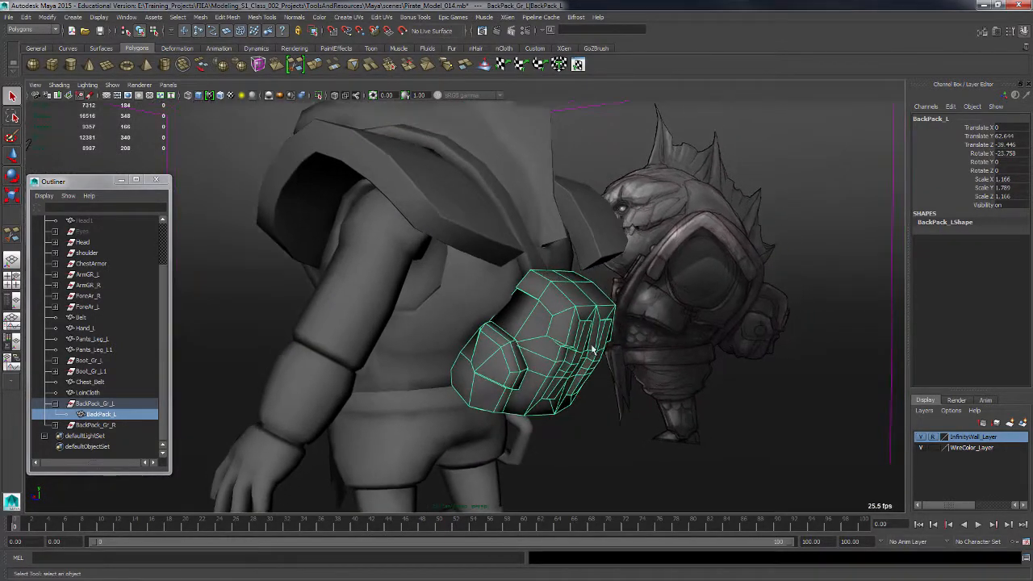
click(8, 16)
click(48, 63)
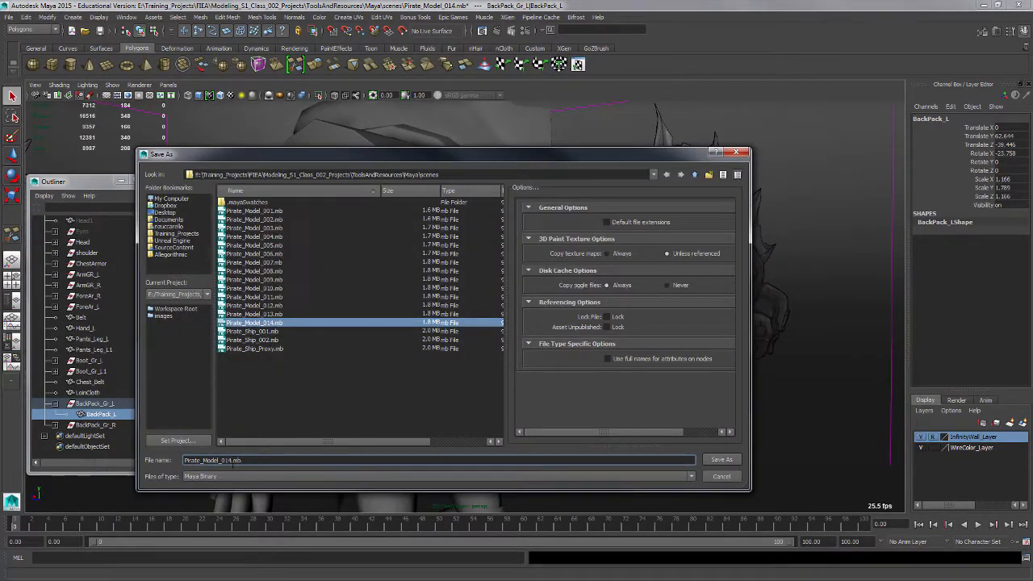
text(5)
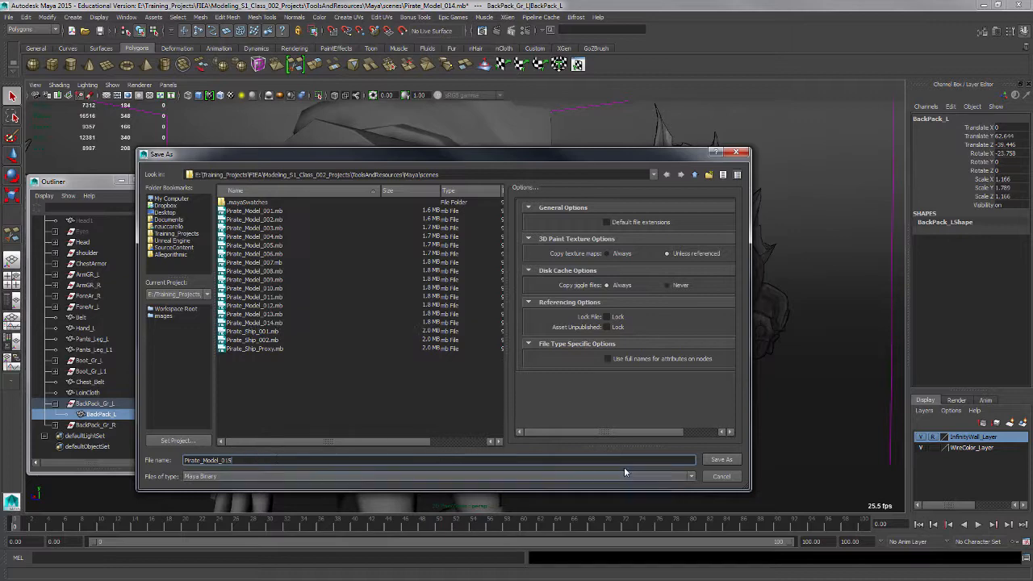
click(721, 460)
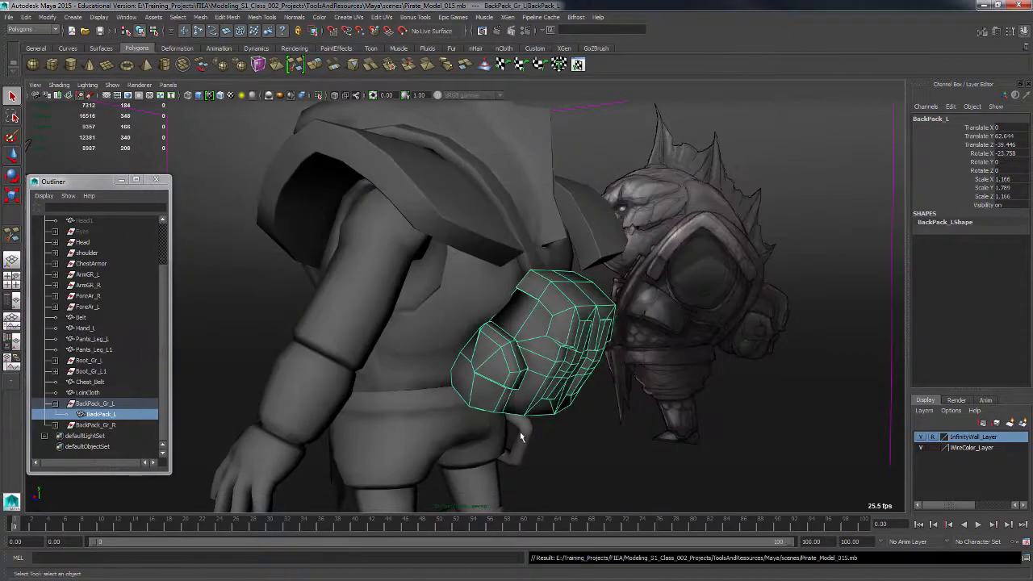
Orbit around the pouch to inspect the raised straps from several angles.
alt+drag(607, 385, 592, 428)
alt+right_drag(593, 429, 618, 404)
alt+middle_drag(618, 404, 545, 371)
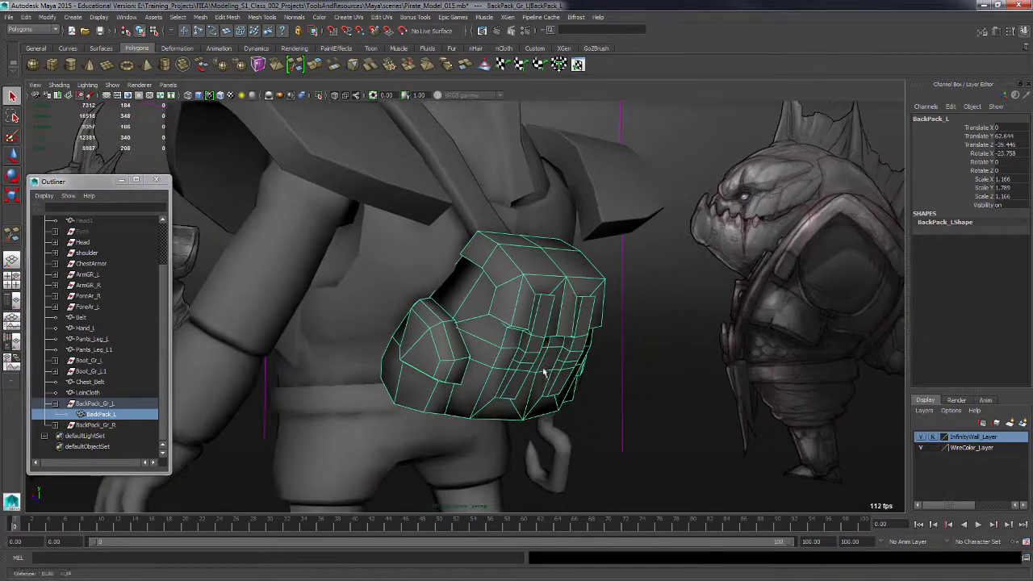
alt+right_drag(494, 387, 552, 428)
alt+drag(552, 428, 590, 390)
alt+right_drag(590, 391, 587, 394)
alt+drag(610, 390, 516, 377)
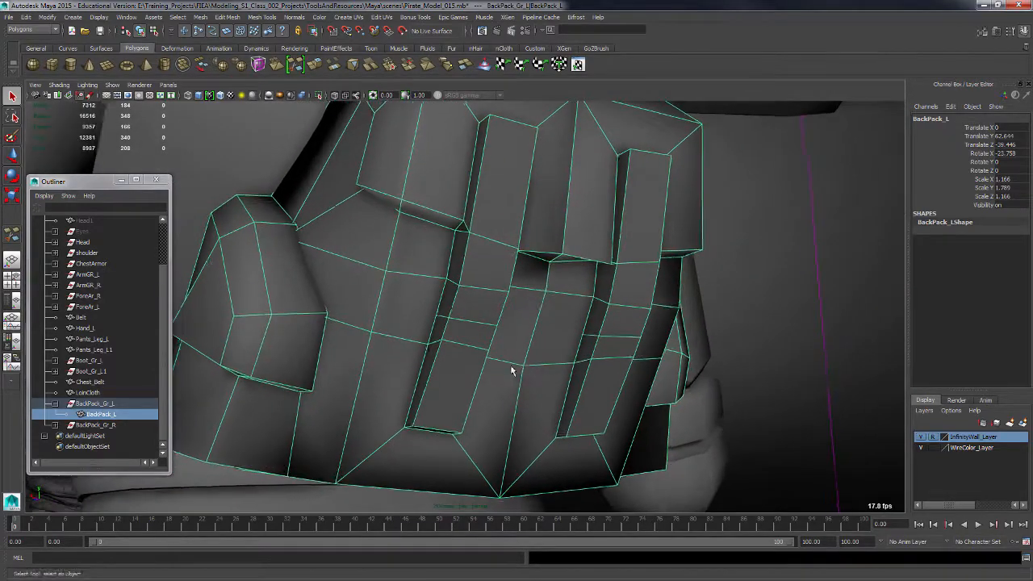
alt+middle_drag(512, 369, 598, 406)
alt+right_drag(697, 409, 442, 309)
alt+drag(442, 309, 639, 377)
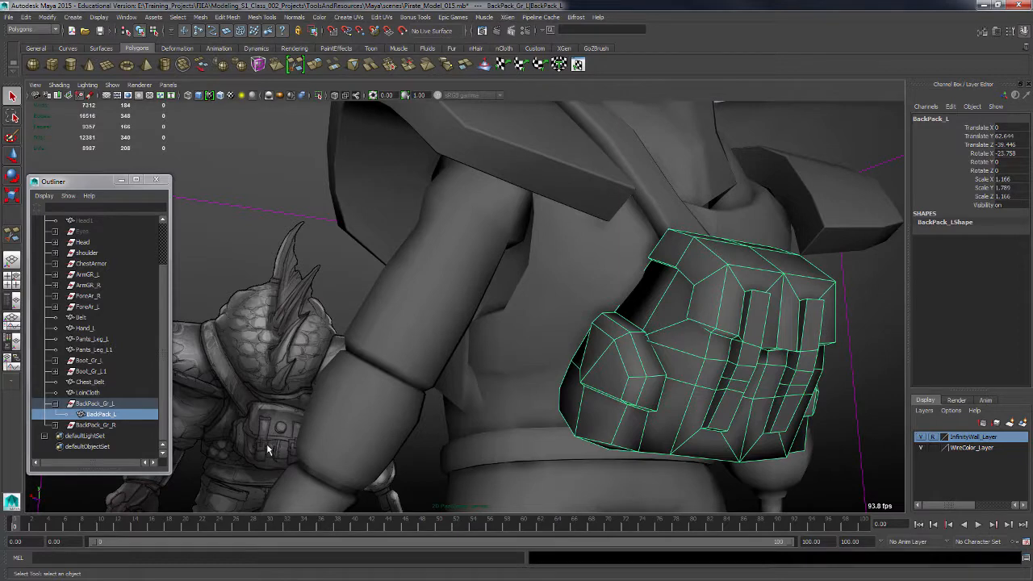
alt+drag(728, 408, 473, 376)
alt+right_drag(473, 376, 598, 459)
alt+middle_drag(569, 423, 521, 367)
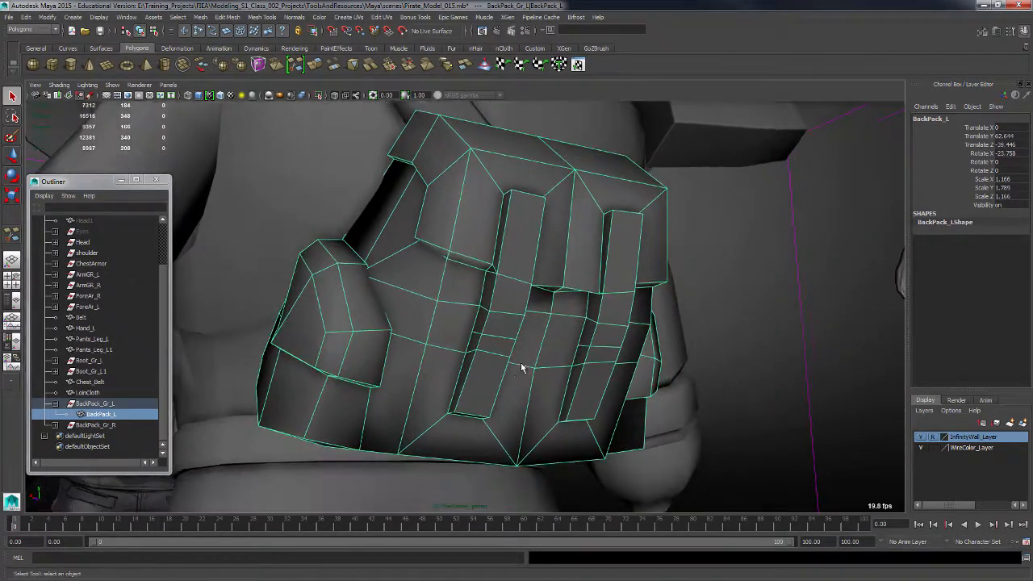
alt+right_drag(494, 380, 587, 452)
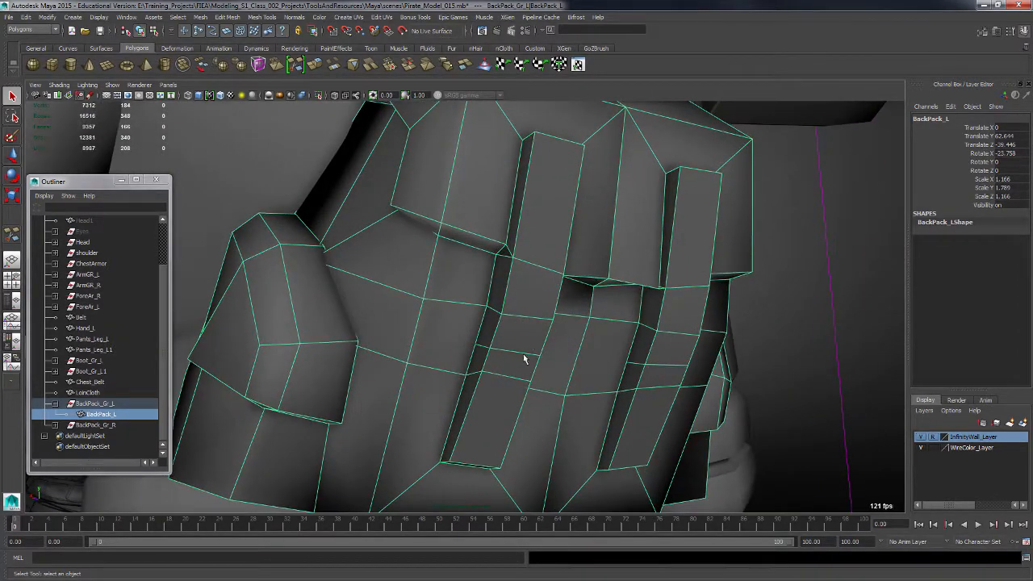
alt+drag(523, 359, 530, 358)
Multi-cut edges across the two lower straps and select the new strap faces between the cuts.
click(517, 345)
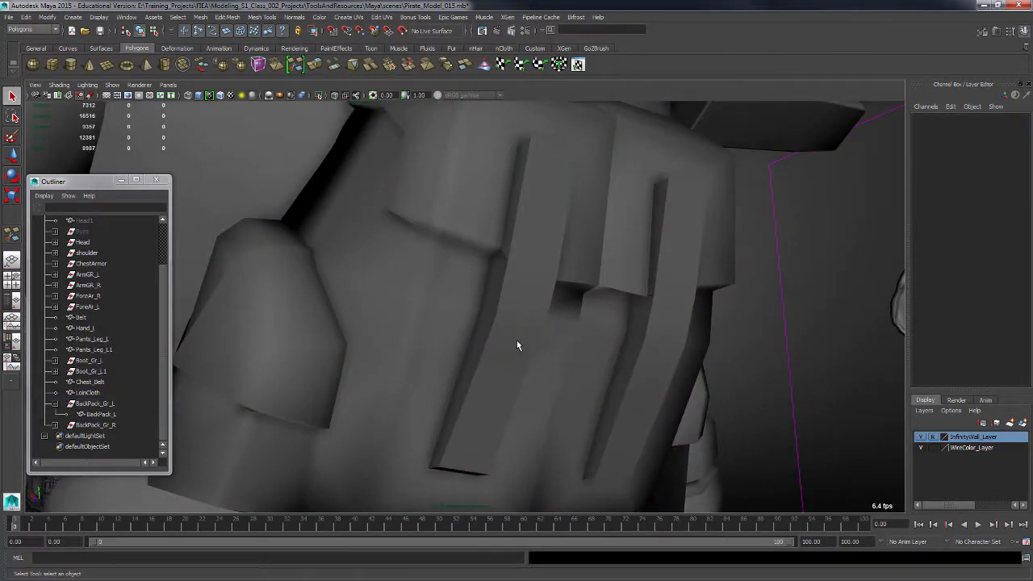
click(484, 368)
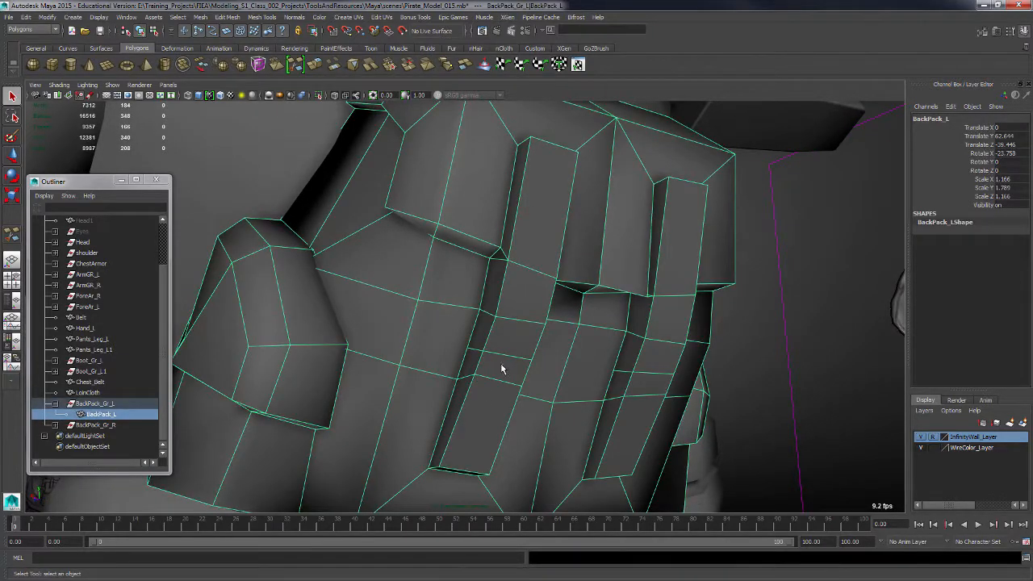
shift+right_drag(501, 366, 462, 340)
alt+drag(511, 350, 419, 345)
click(545, 377)
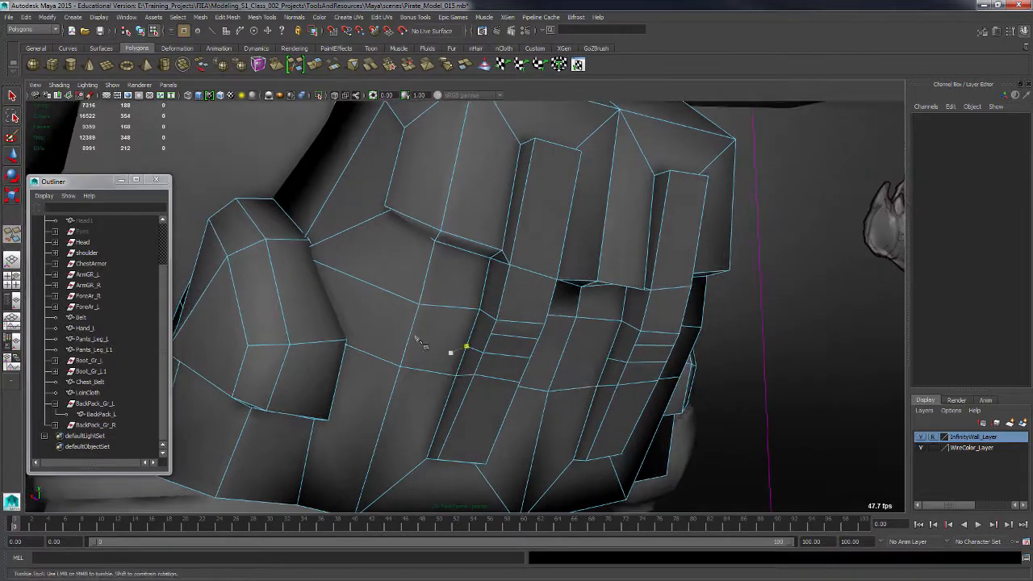
key(q)
key(F11)
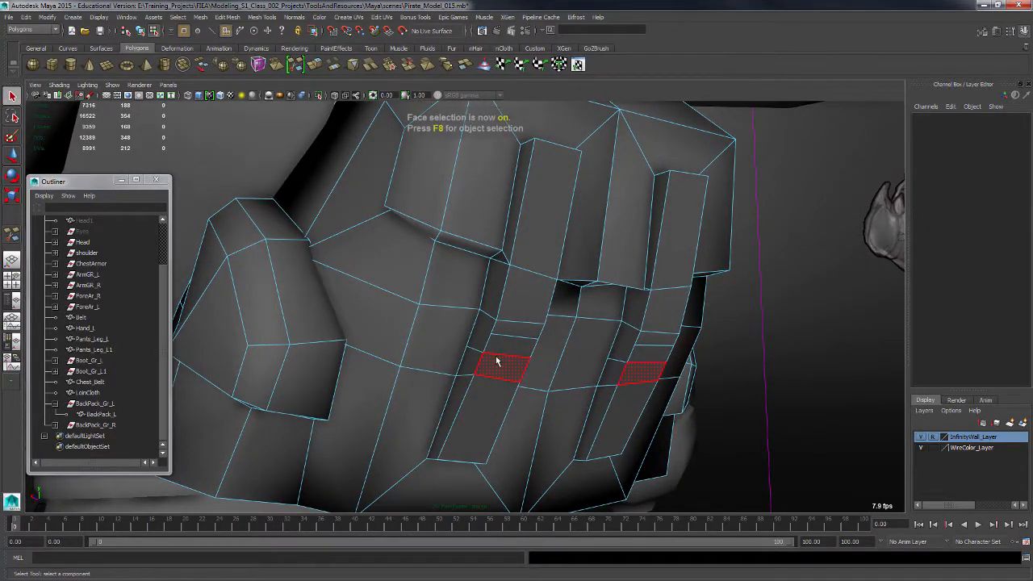
Select the faces beside the new strap cuts and extrude them with a thickness of 0.5 to form strap loops.
click(475, 358)
shift+click(484, 333)
shift+click(515, 332)
alt+drag(563, 369, 512, 353)
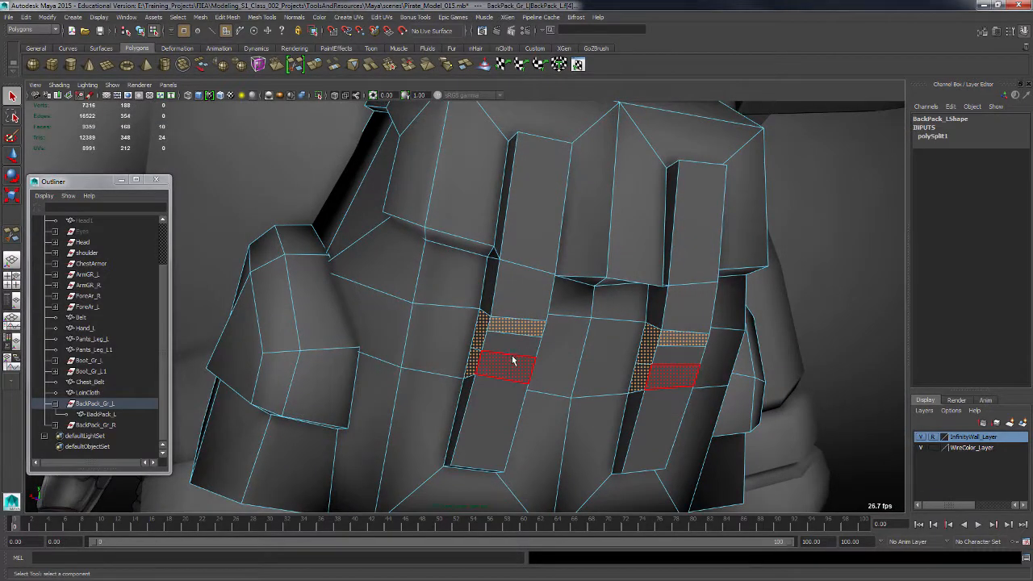
shift+right_click(511, 355)
click(514, 381)
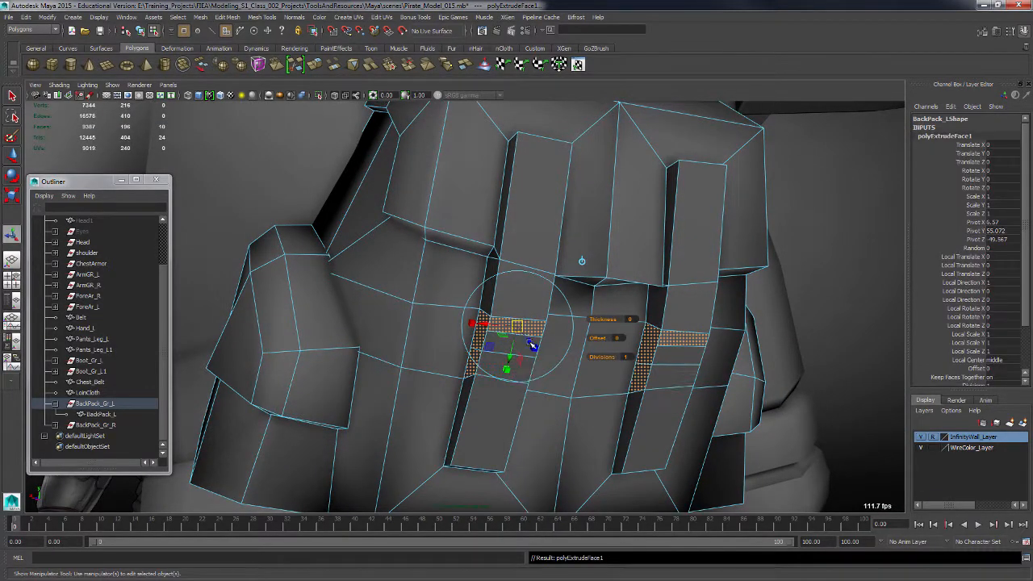
drag(529, 339, 533, 346)
alt+drag(533, 346, 485, 395)
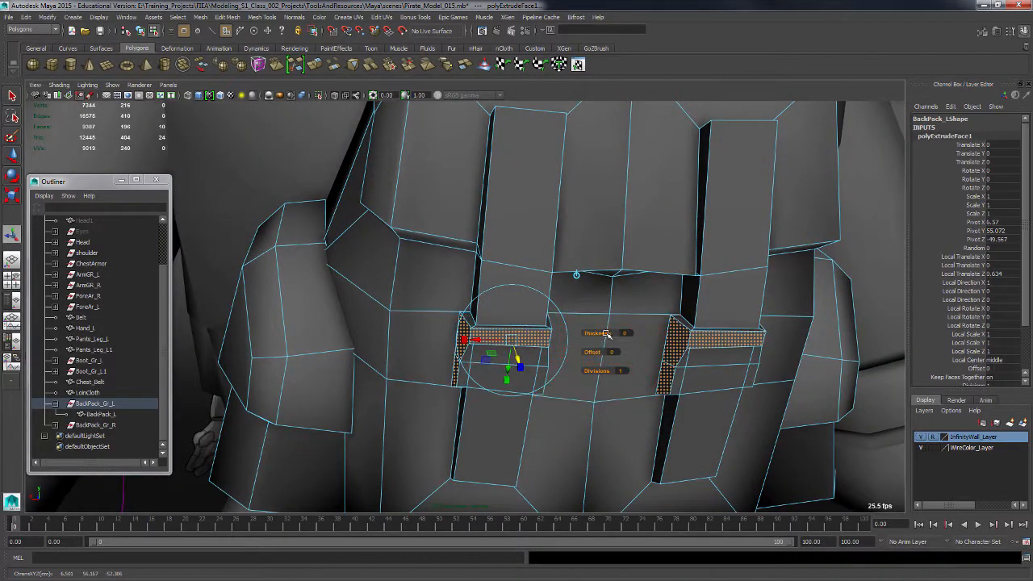
drag(606, 335, 568, 366)
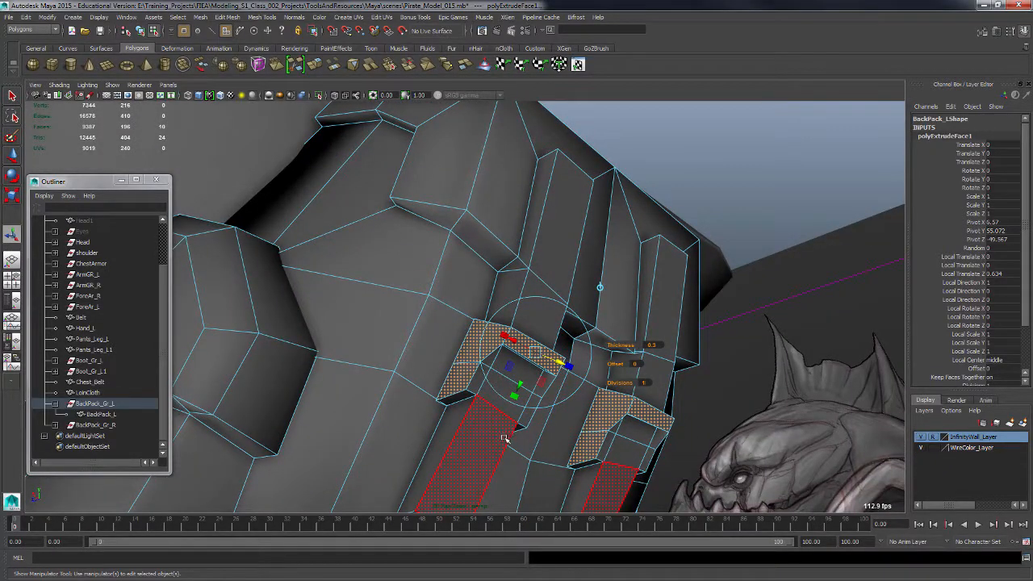
Switch to vertex selection and move the corner vertices of the left strap loop to reshape it.
key(F9)
alt+drag(556, 422, 479, 360)
click(480, 320)
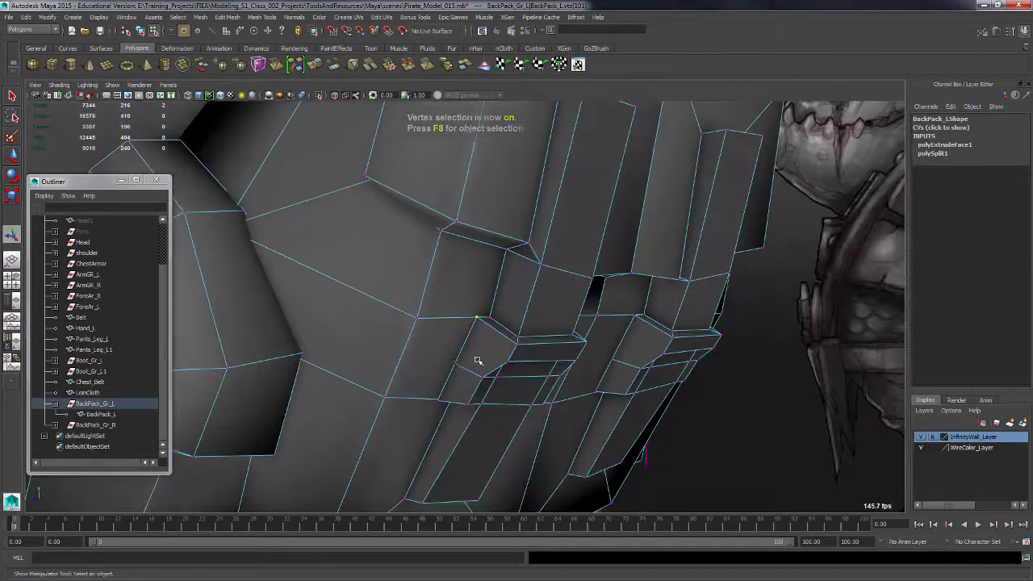
shift+click(457, 365)
alt+drag(451, 413, 420, 408)
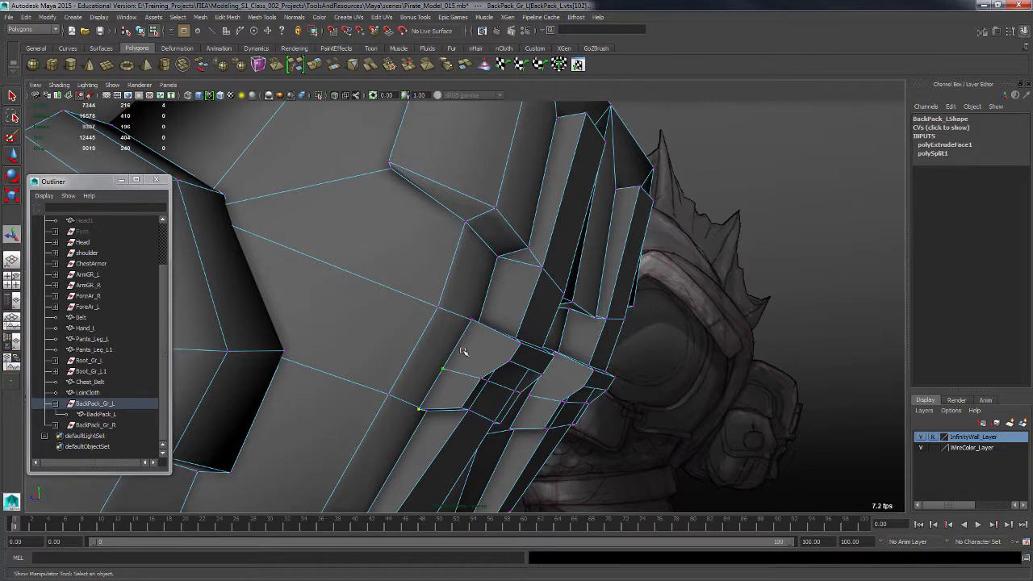
alt+drag(474, 322, 597, 342)
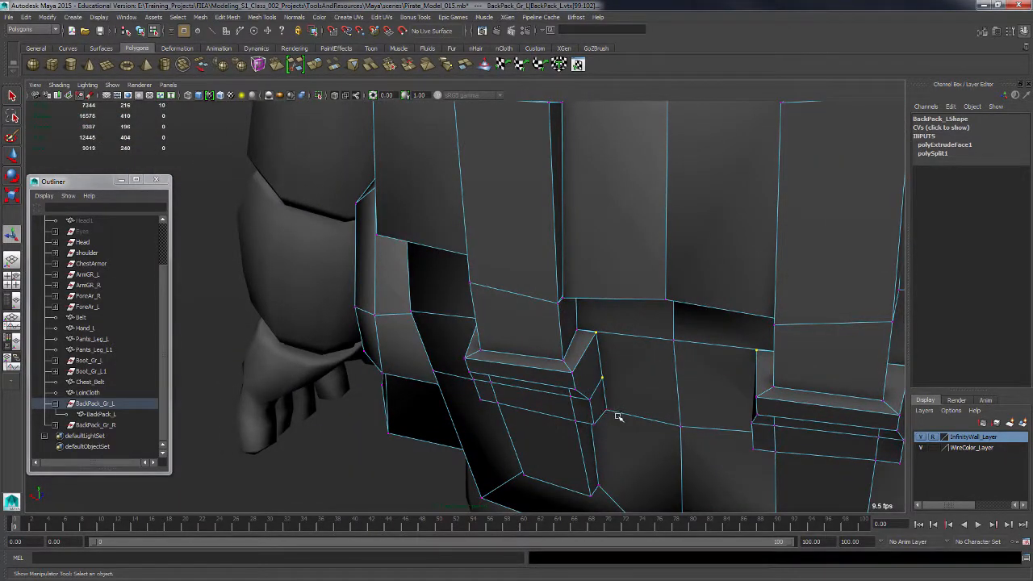
mouse_move(614, 421)
alt+mouse_down()
mouse_move(627, 415)
mouse_move(605, 419)
alt+mouse_up()
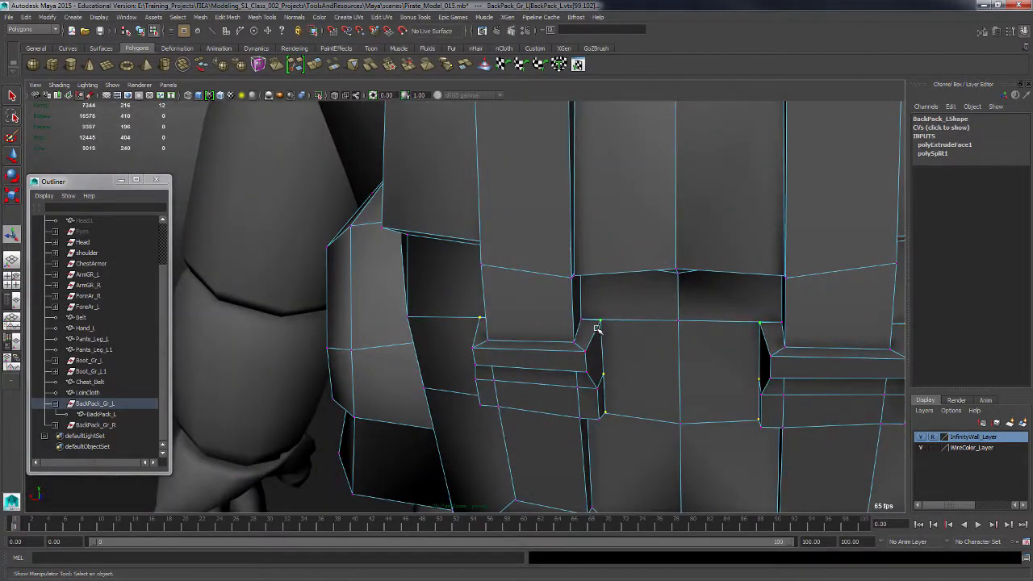
key(w)
alt+drag(592, 374, 480, 319)
alt+drag(537, 334, 526, 285)
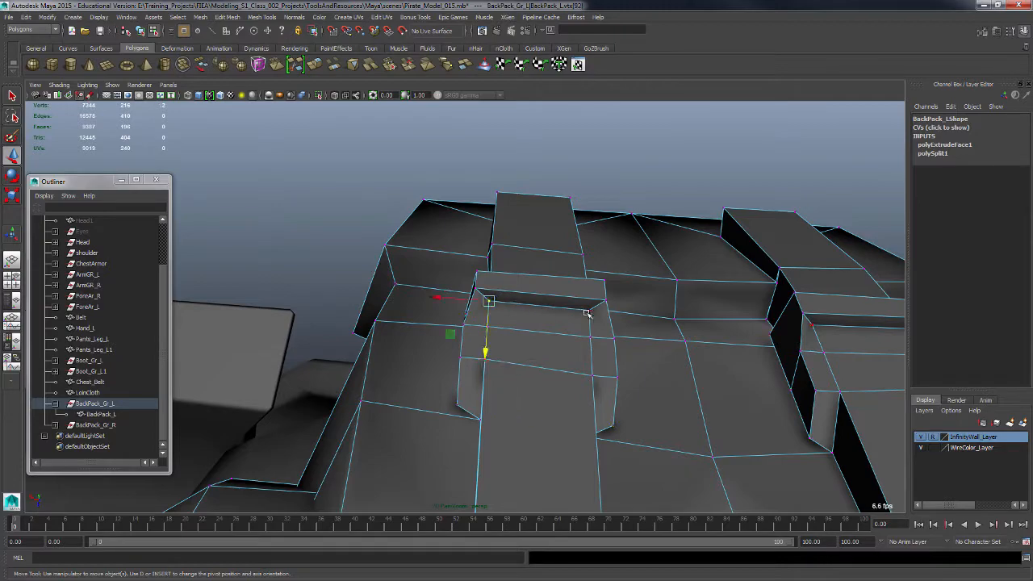
Move further vertices on the strap loop to straighten its edges, then return to object selection.
alt+drag(588, 313, 586, 357)
alt+drag(539, 326, 520, 295)
alt+drag(561, 322, 609, 311)
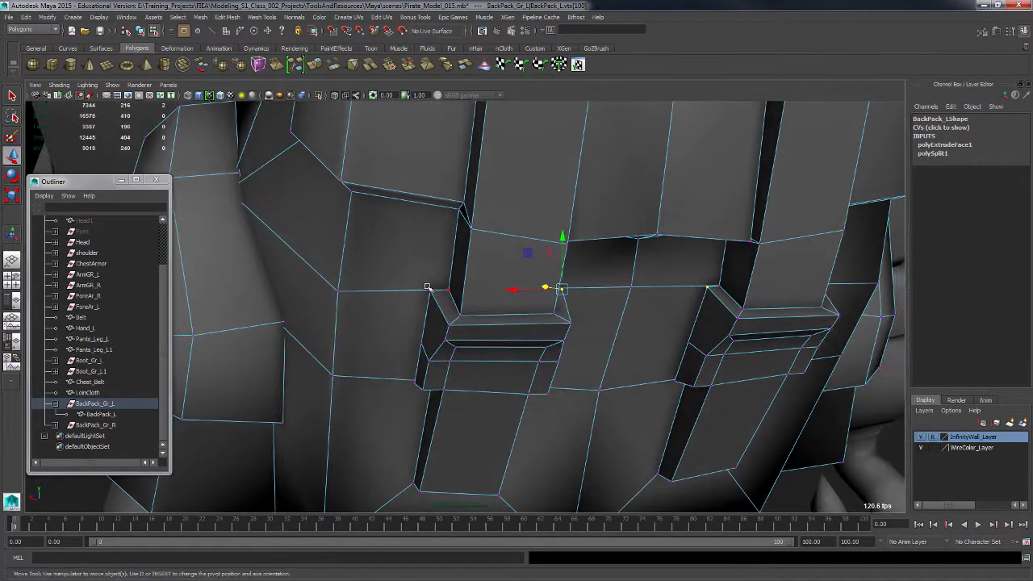
alt+drag(450, 314, 508, 361)
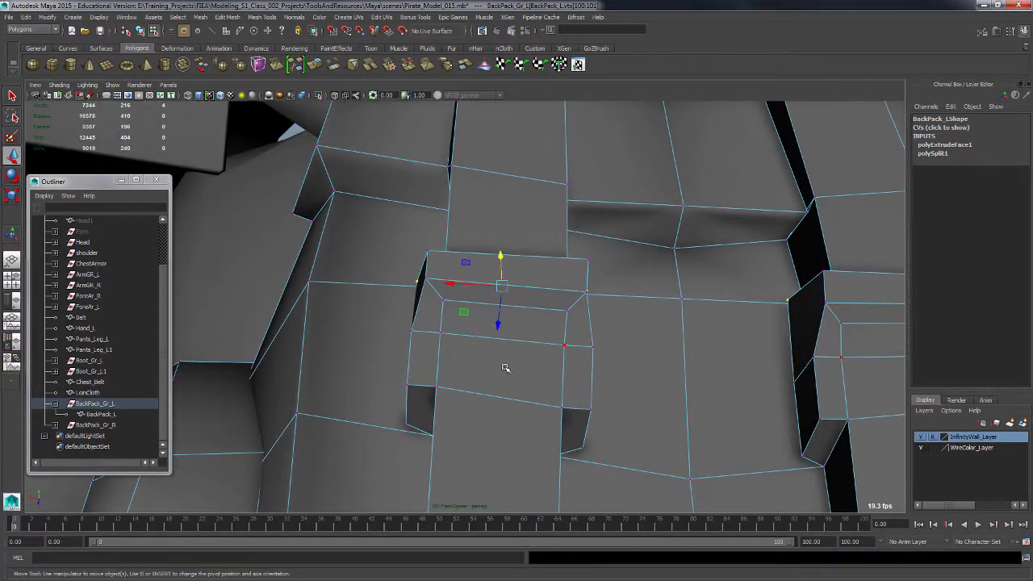
key(F8)
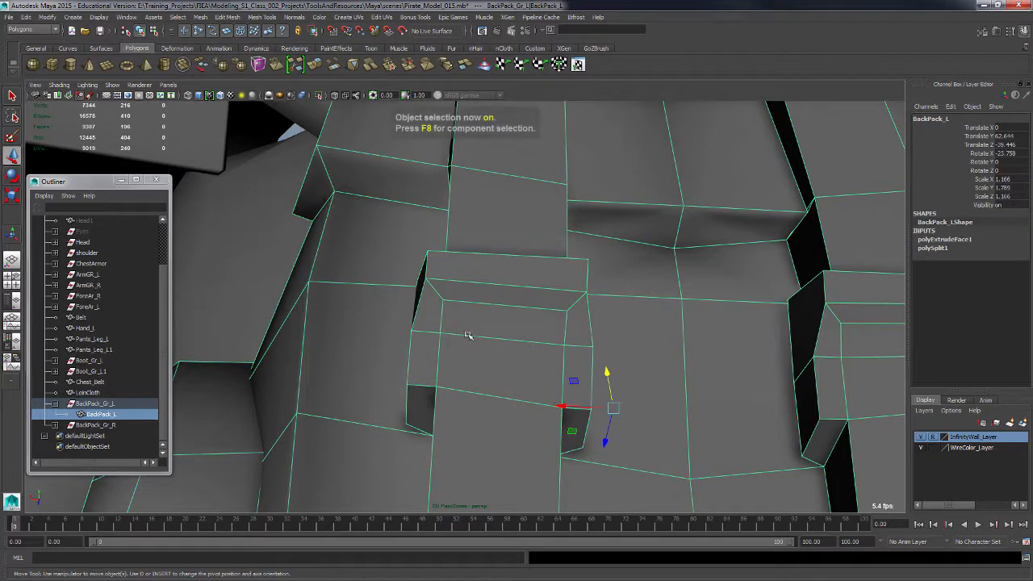
right_drag(468, 335, 430, 332)
alt+drag(431, 332, 484, 346)
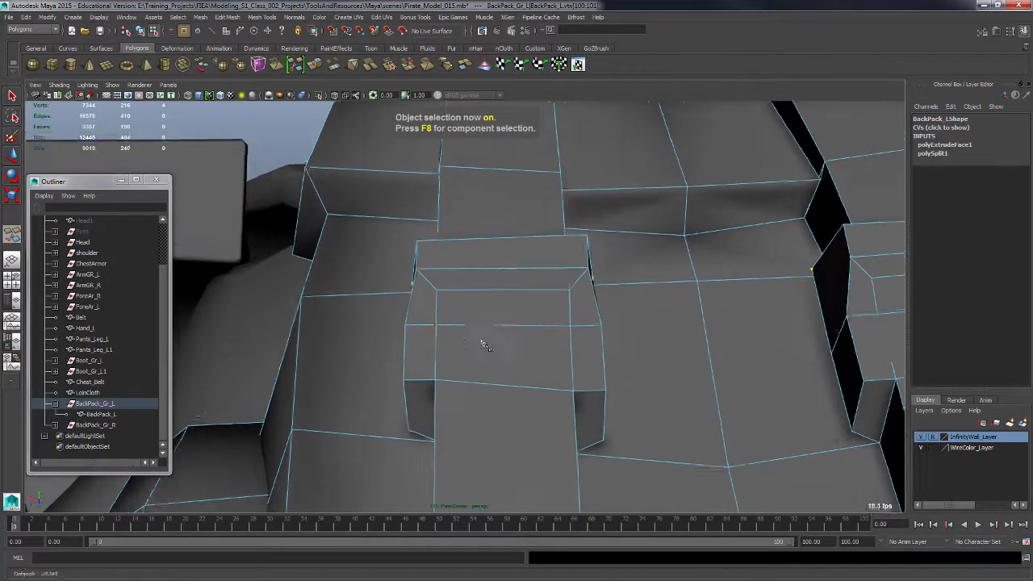
scroll(483, 345, up, 2)
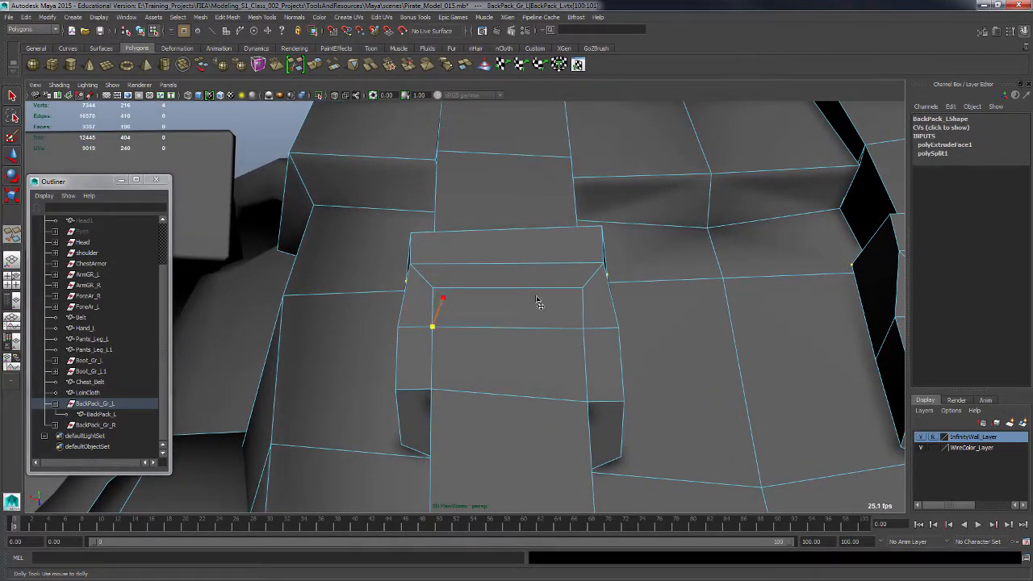
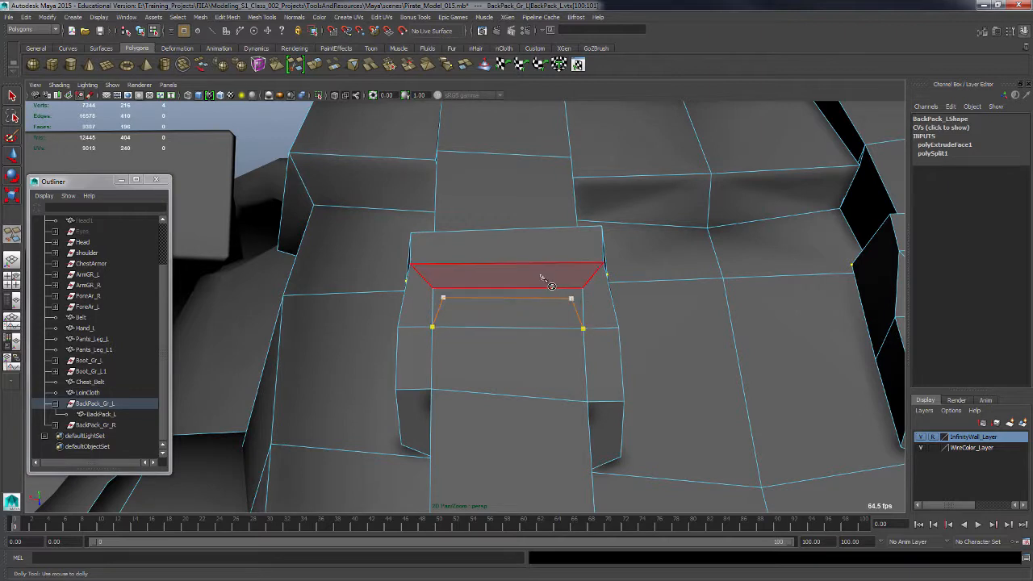
Finish the cut across the right strap loop, then select the side faces of both strap loops.
click(443, 297)
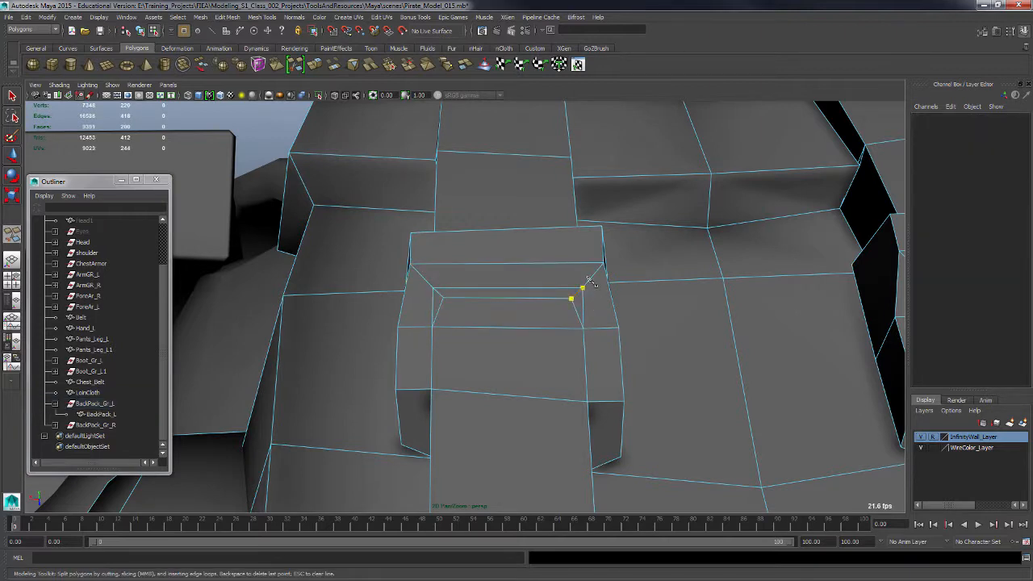
key(q)
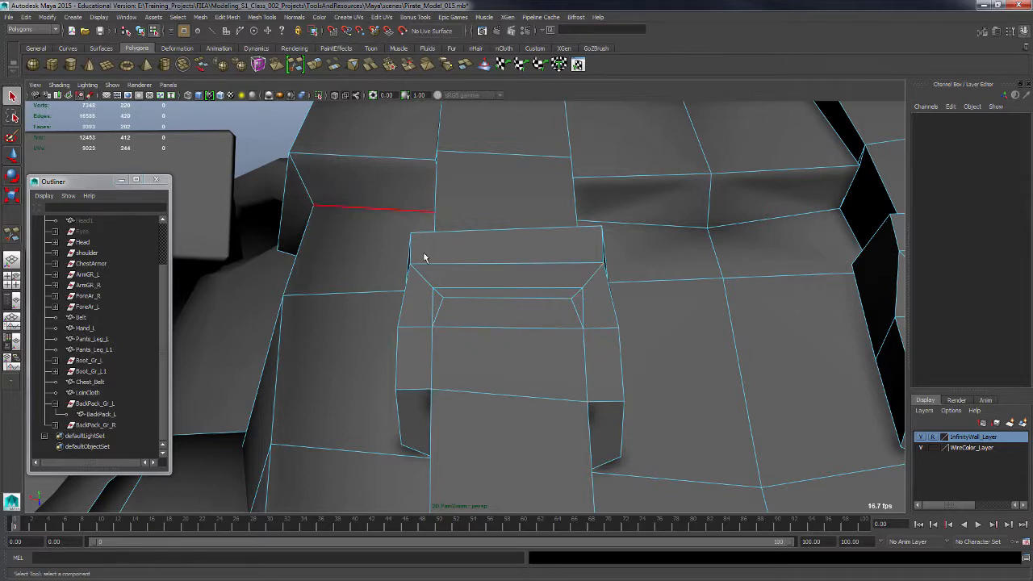
click(503, 309)
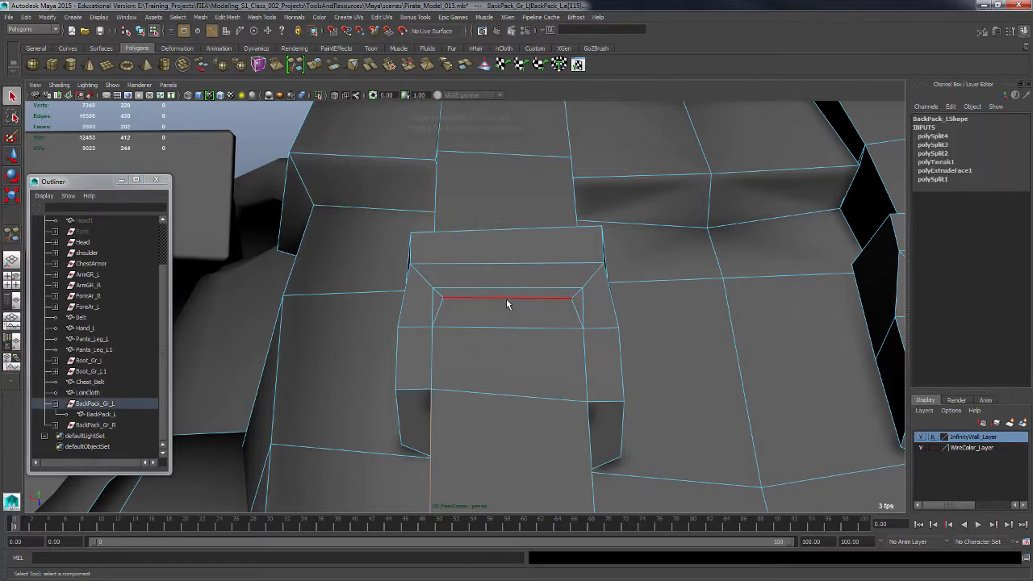
key(w)
alt+drag(556, 316, 542, 373)
key(F11)
click(593, 366)
shift+click(429, 324)
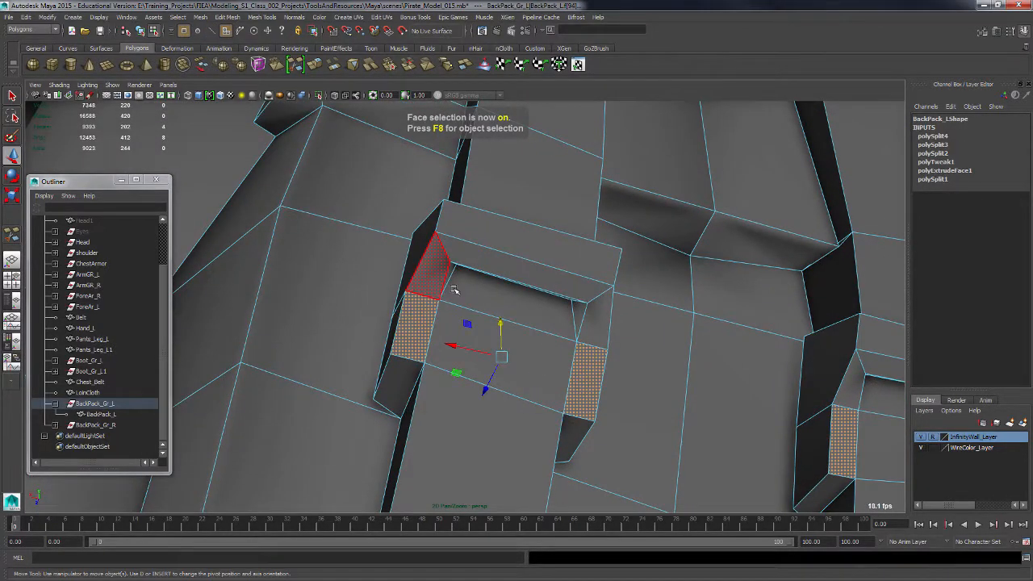
Extrude the selected side faces of the strap loops outward.
alt+drag(589, 335, 569, 355)
shift+right_drag(588, 355, 579, 395)
alt+drag(579, 396, 692, 339)
drag(491, 375, 506, 389)
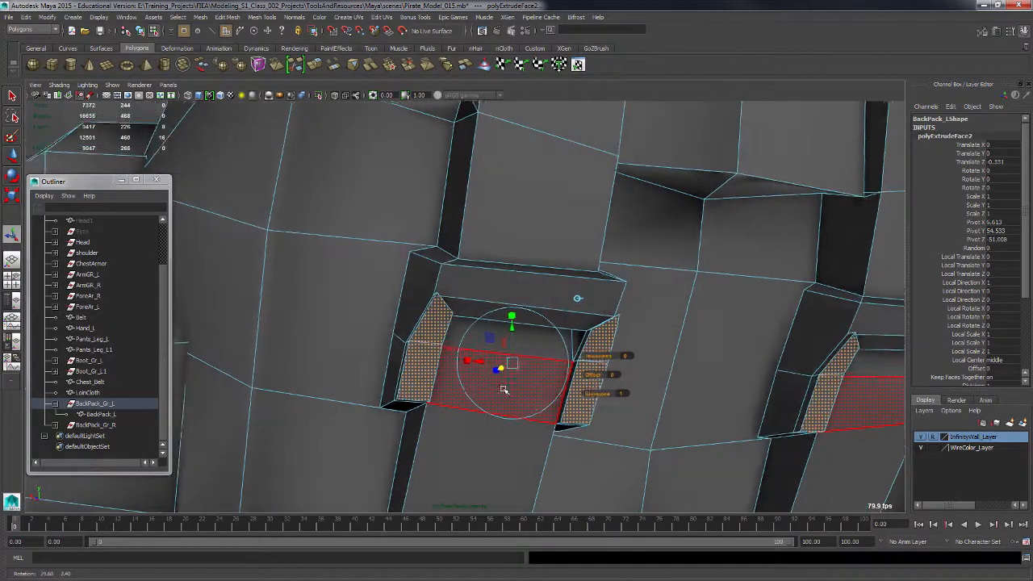
Switch to vertex selection and move a corner vertex of the left strap loop upward.
key(F9)
alt+drag(461, 339, 389, 370)
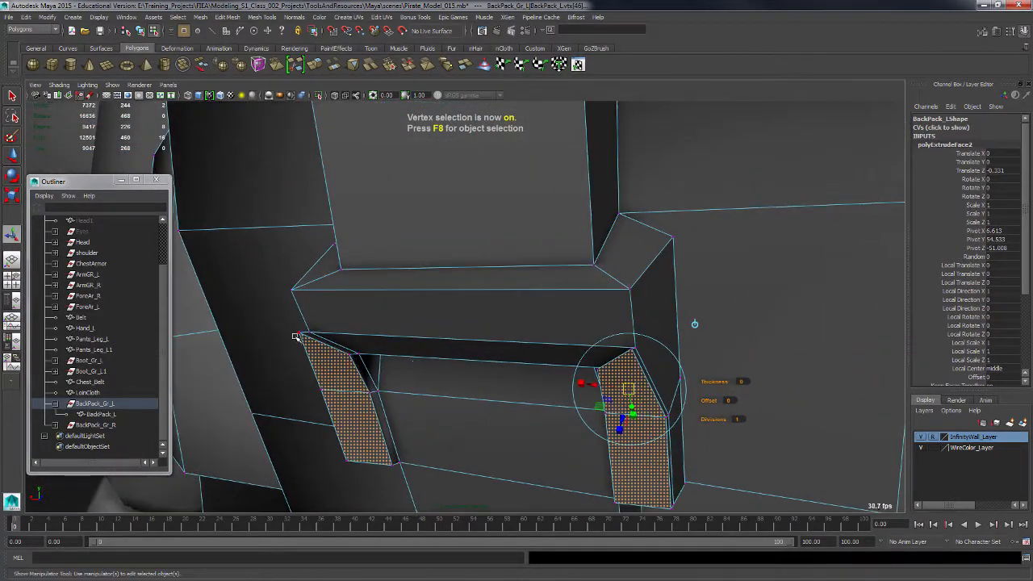
click(300, 332)
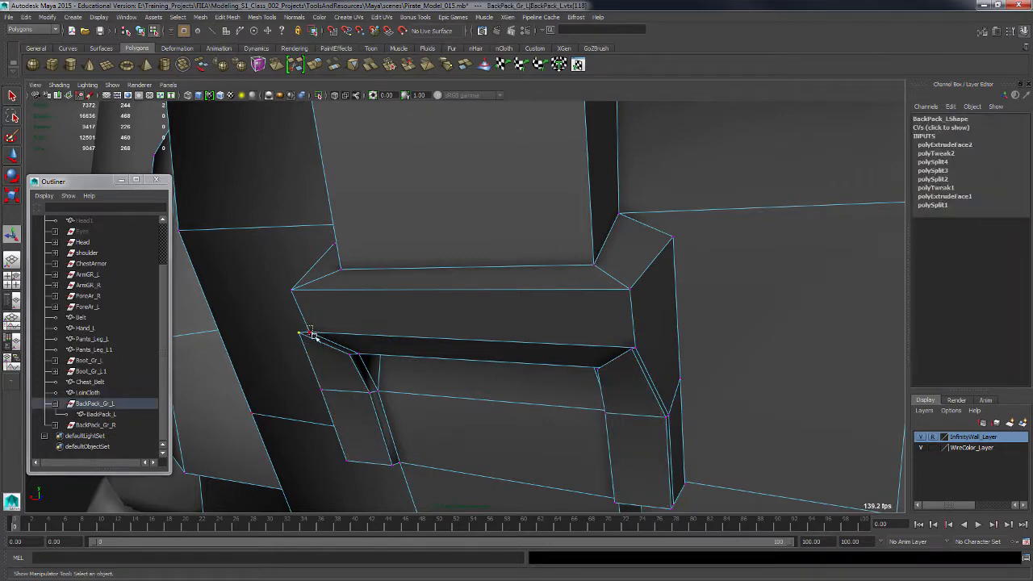
shift+right_drag(307, 331, 310, 305)
alt+drag(479, 398, 428, 344)
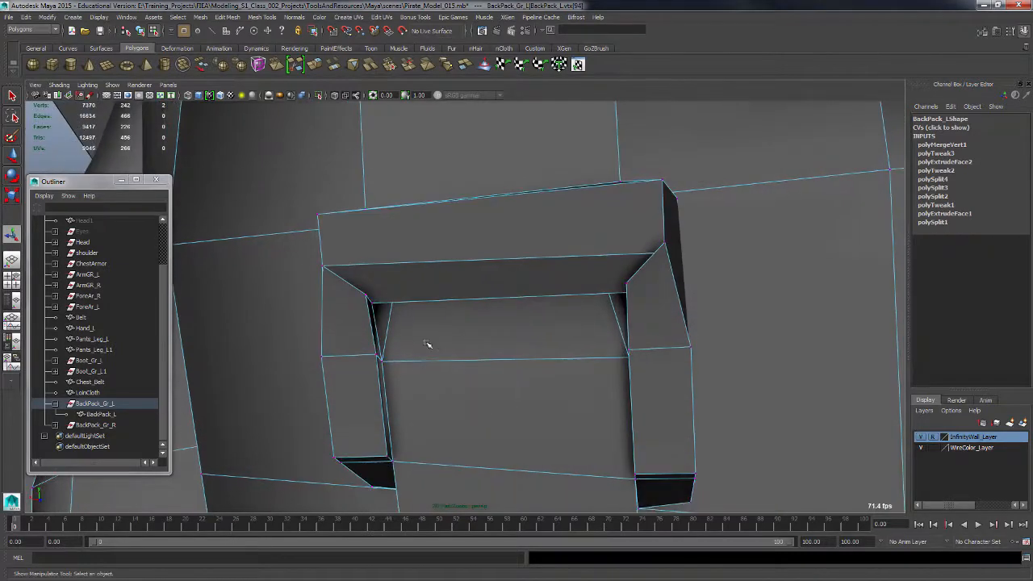
Open the Modeling Toolkit, activate Target Weld, try welding a strap loop vertex, and undo it.
scroll(428, 345, up, 1)
click(982, 34)
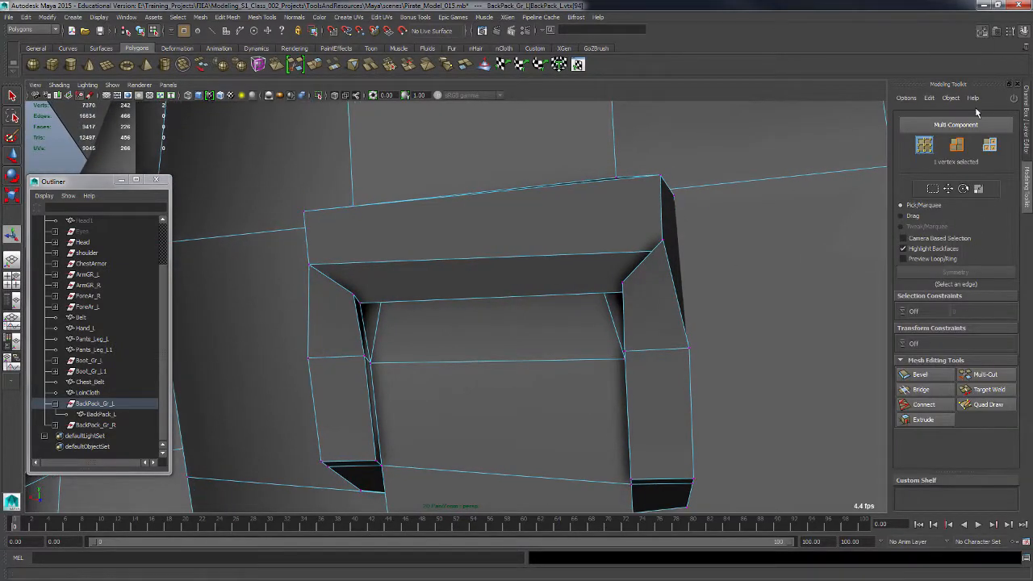
click(990, 391)
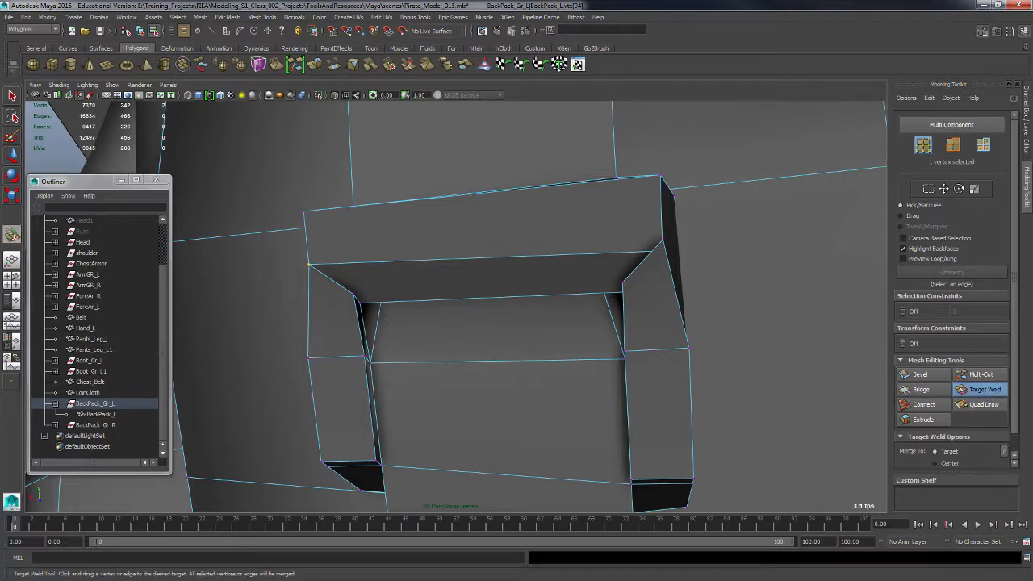
drag(359, 303, 354, 295)
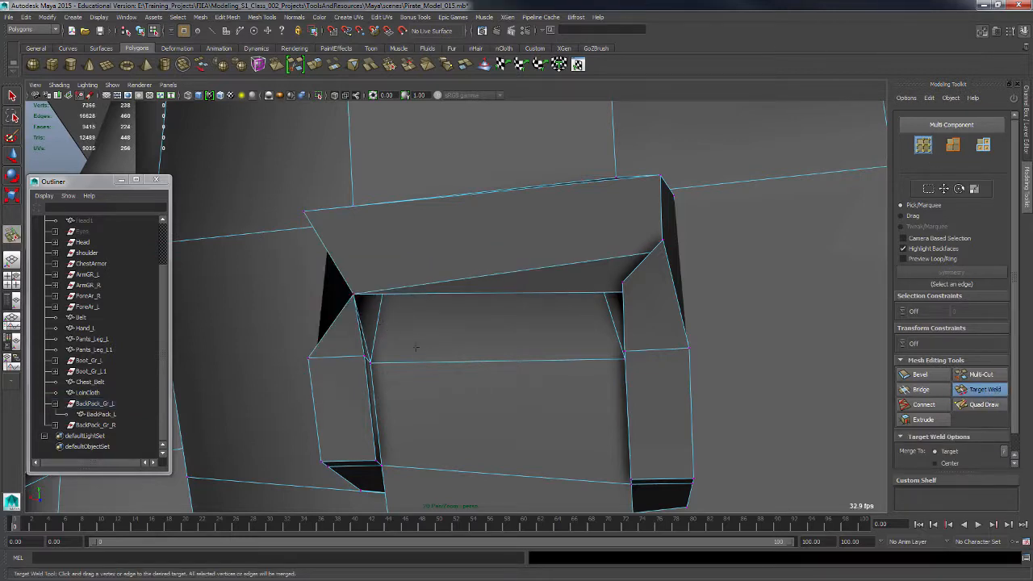
key(ctrl+z)
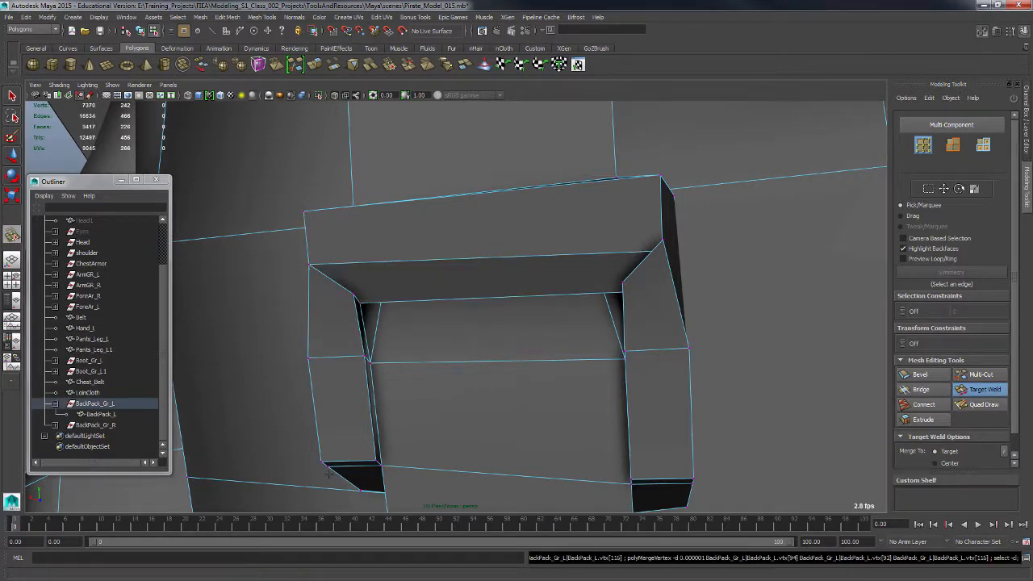
Target Weld the inner corner vertex of the left strap loop onto its neighbouring vertex.
alt+drag(451, 340, 436, 365)
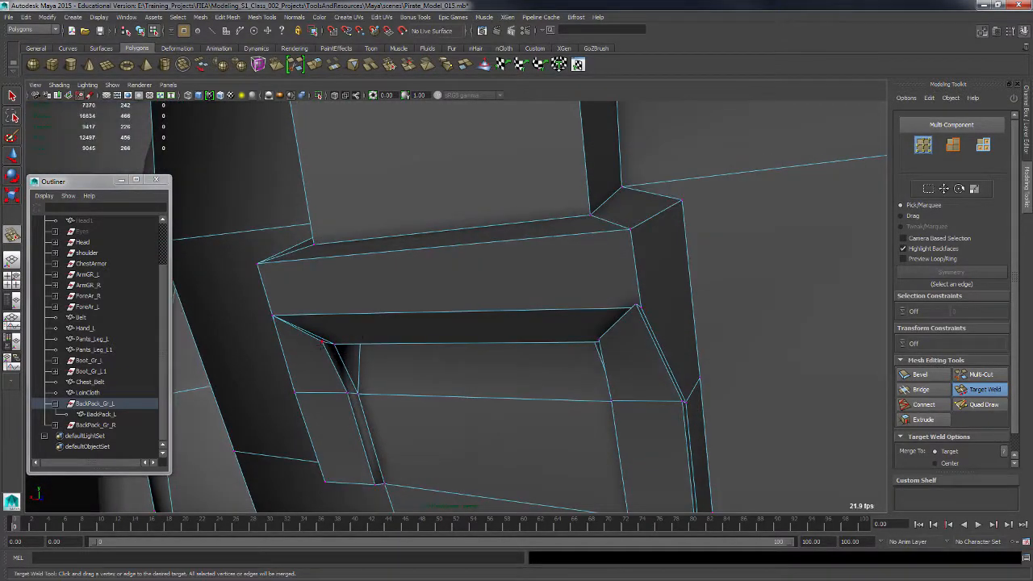
scroll(325, 343, down, 4)
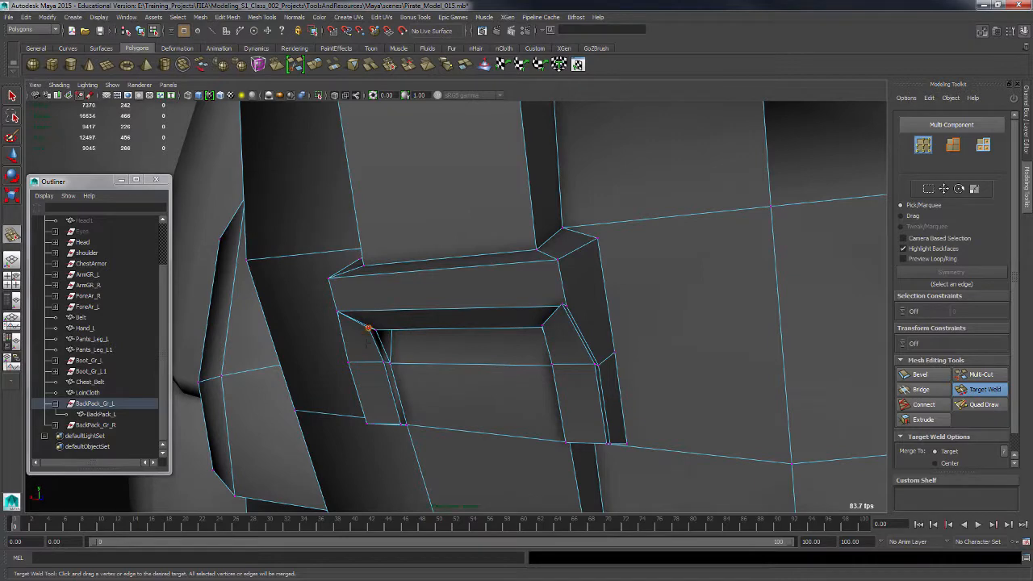
drag(368, 327, 375, 330)
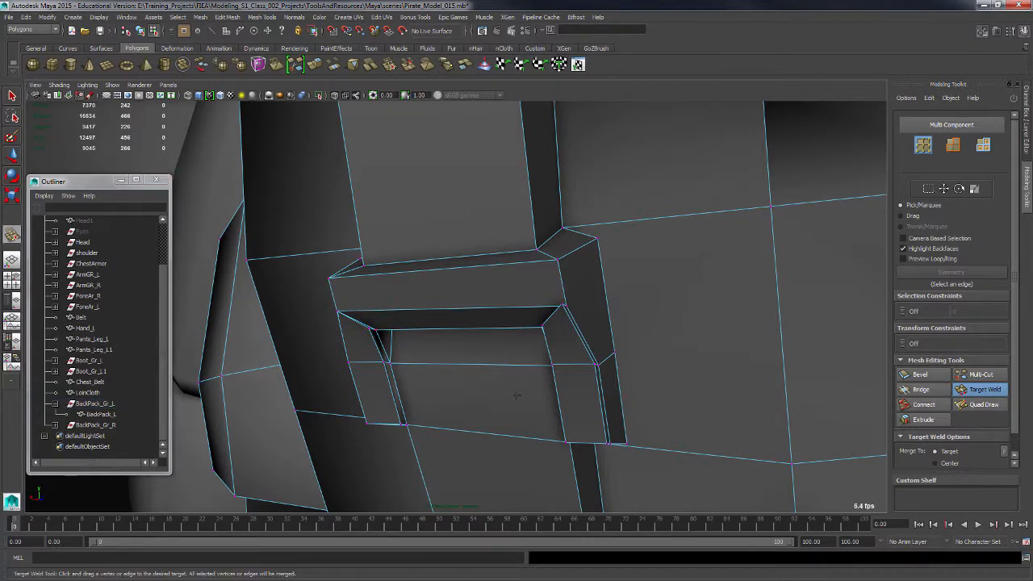
Exit Target Weld and inspect the corner vertices of the left strap loop.
alt+drag(516, 396, 467, 390)
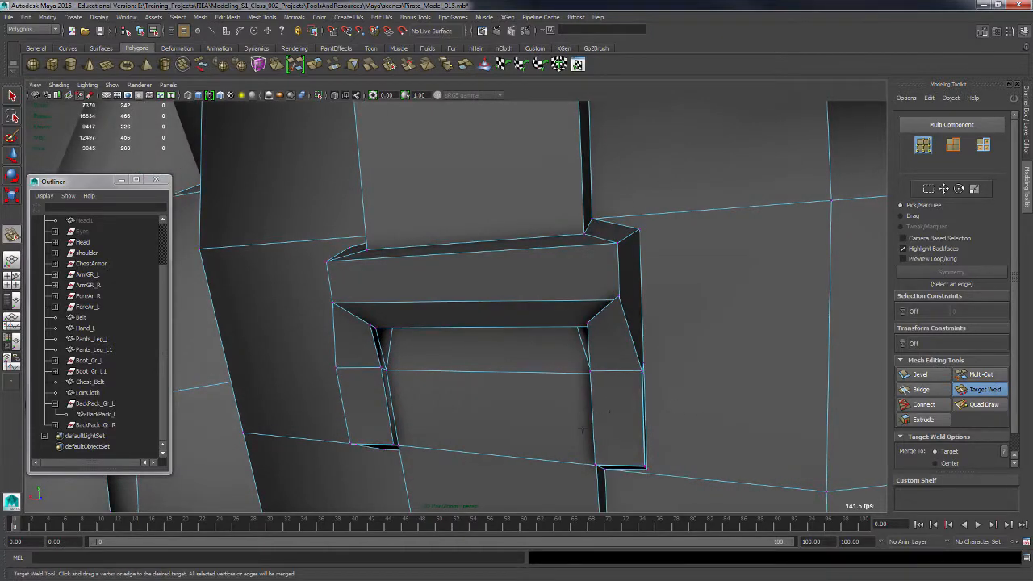
scroll(475, 357, down, 3)
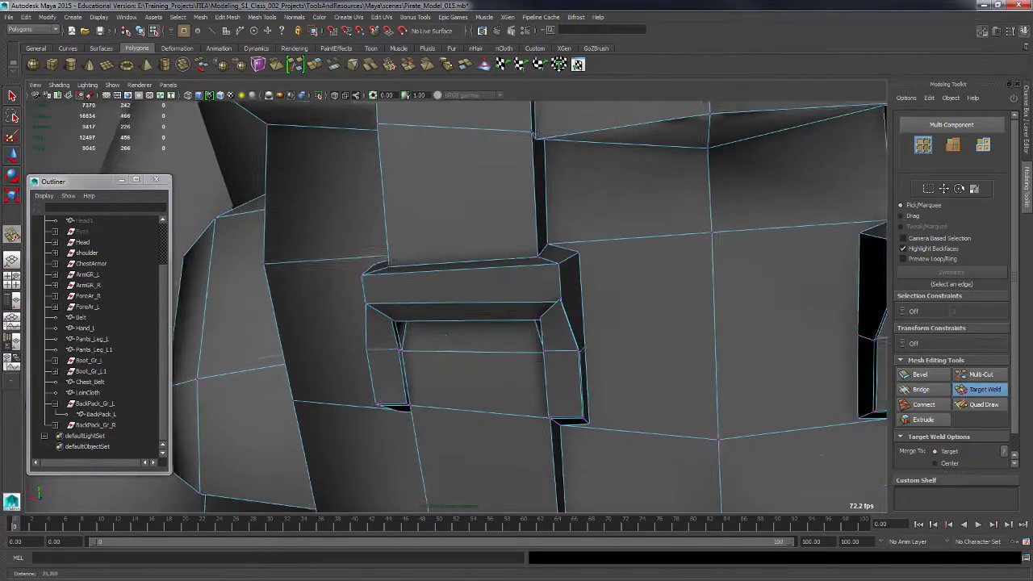
alt+drag(473, 360, 436, 319)
key(q)
scroll(533, 360, up, 2)
click(358, 296)
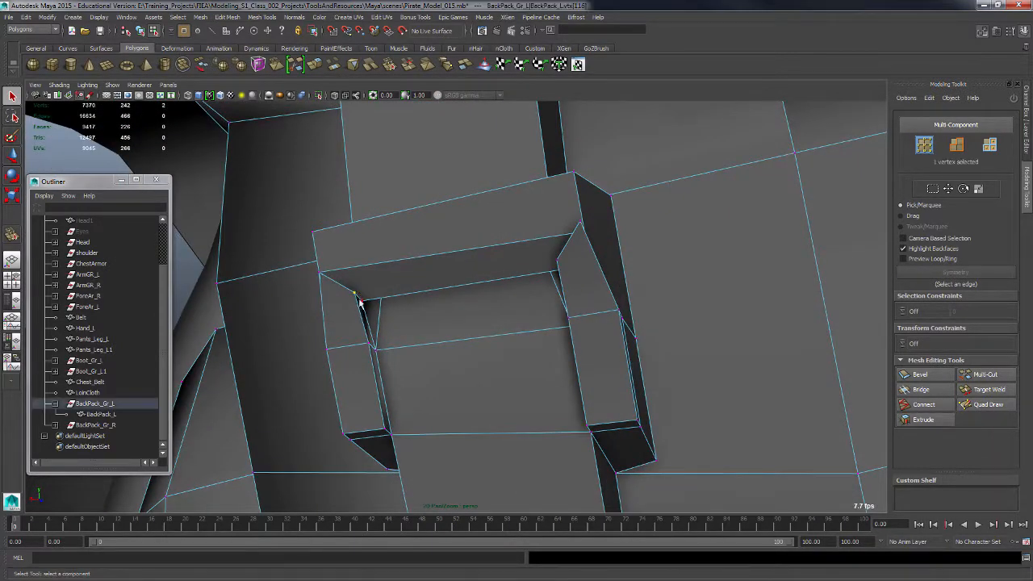
shift+right_drag(361, 305, 374, 254)
alt+drag(373, 254, 572, 353)
Inspect the corner vertices of the right strap loop from several angles.
click(570, 354)
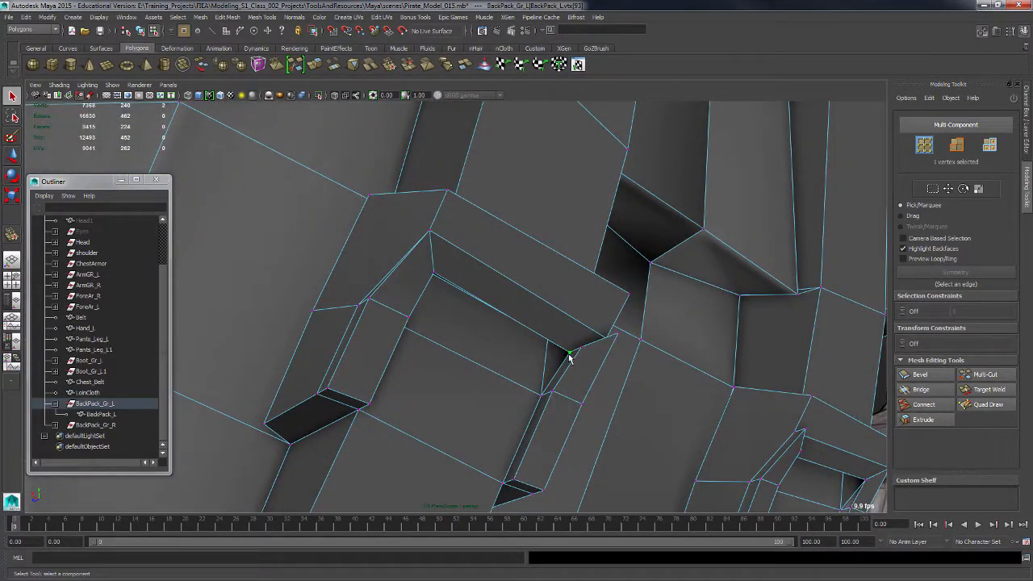
click(582, 354)
click(571, 354)
click(579, 370)
alt+drag(579, 371, 574, 391)
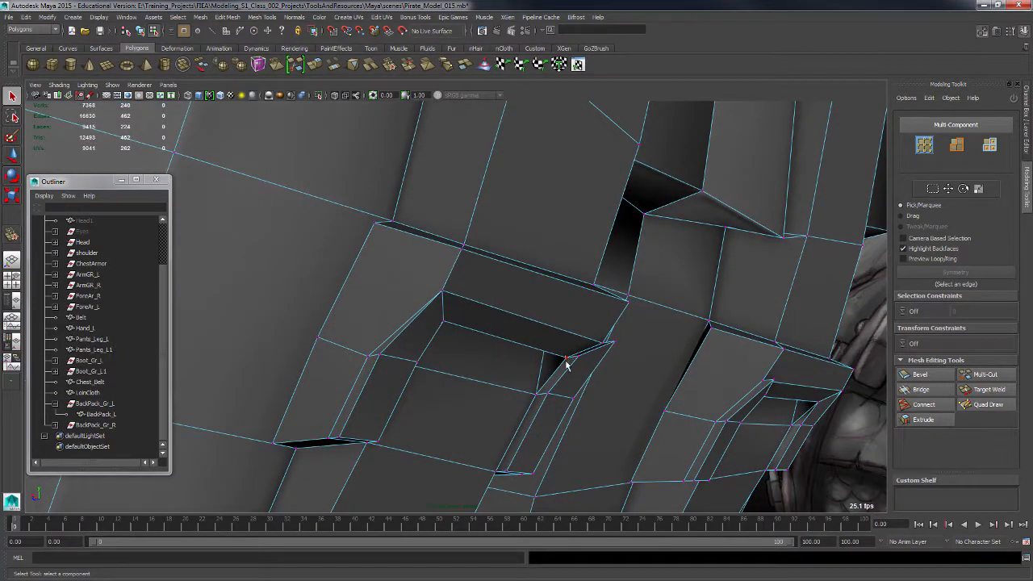
click(568, 357)
shift+right_drag(576, 359, 589, 305)
alt+drag(588, 334, 453, 327)
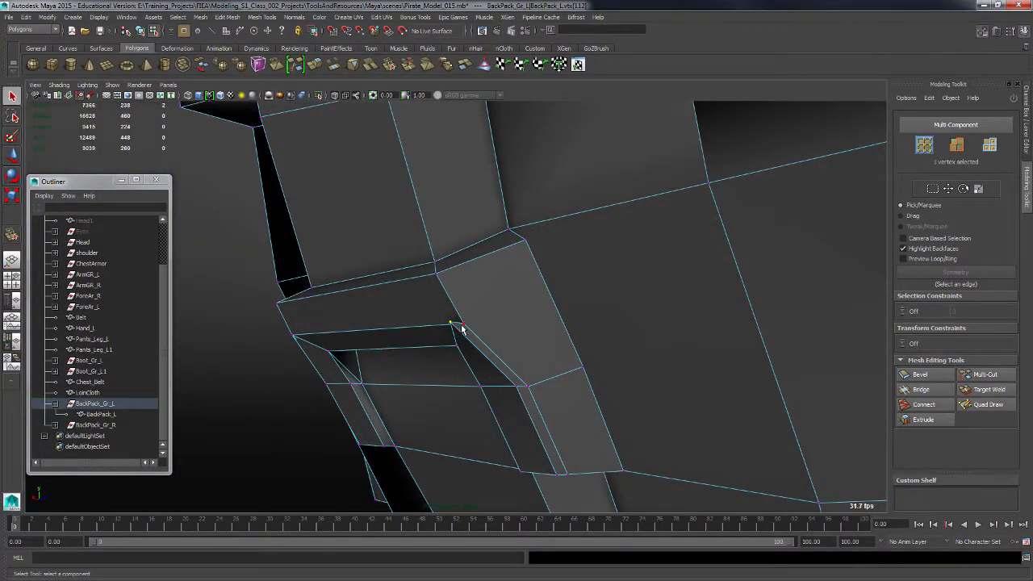
shift+right_drag(467, 329, 464, 267)
alt+drag(525, 348, 476, 331)
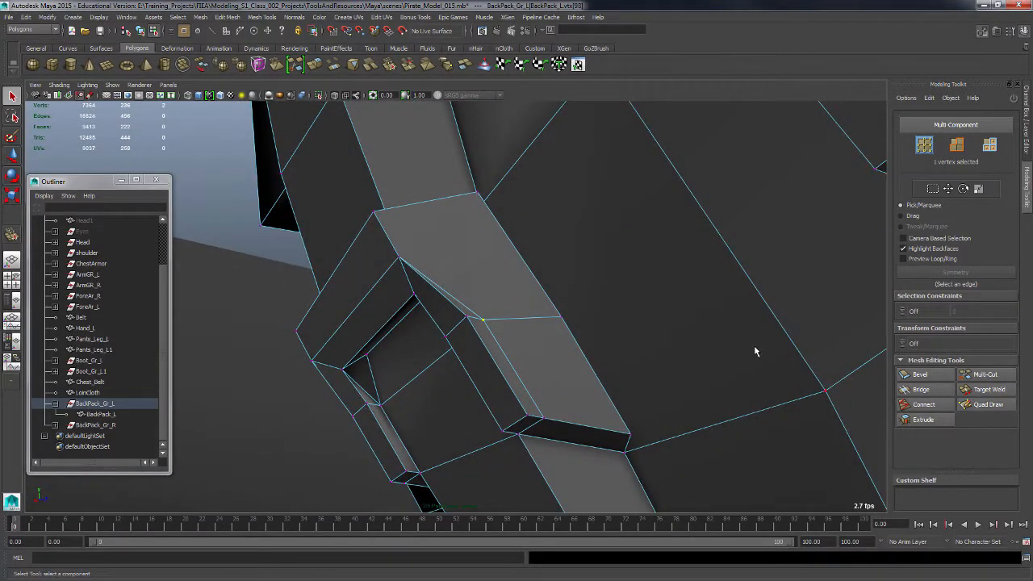
Target Weld the right strap loop's inner corner vertices onto their neighbouring vertices.
click(981, 389)
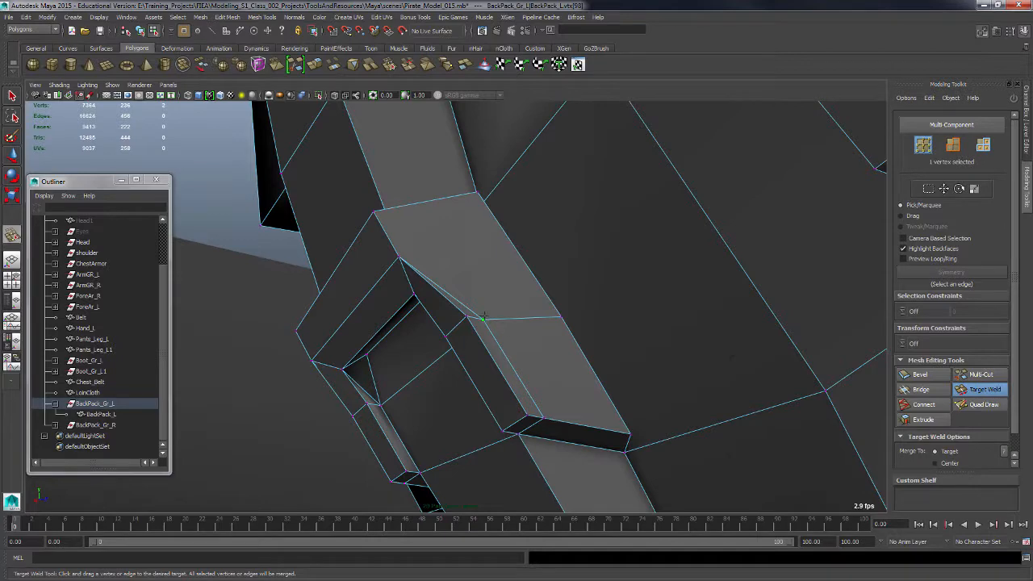
drag(468, 316, 467, 316)
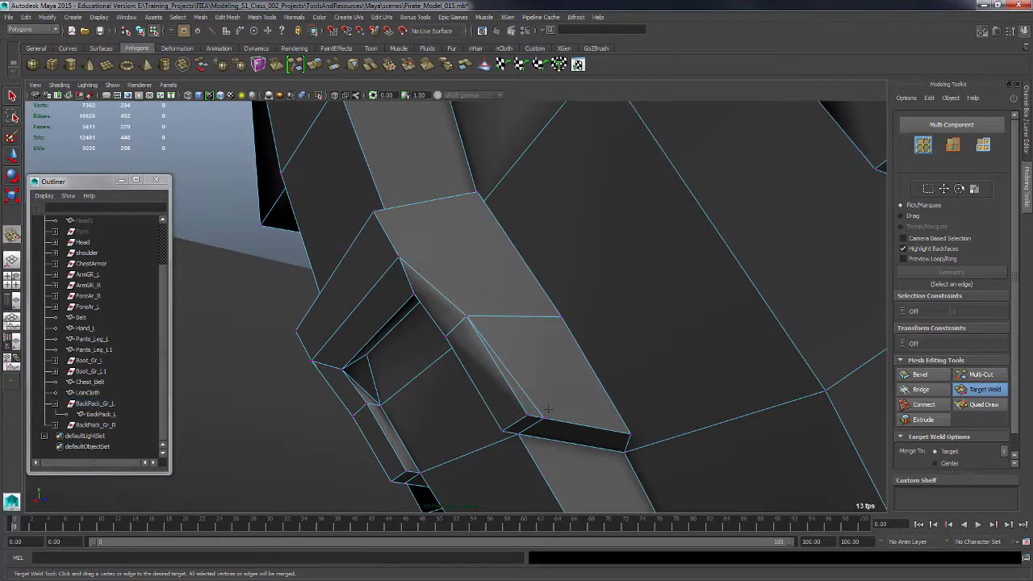
drag(545, 414, 539, 373)
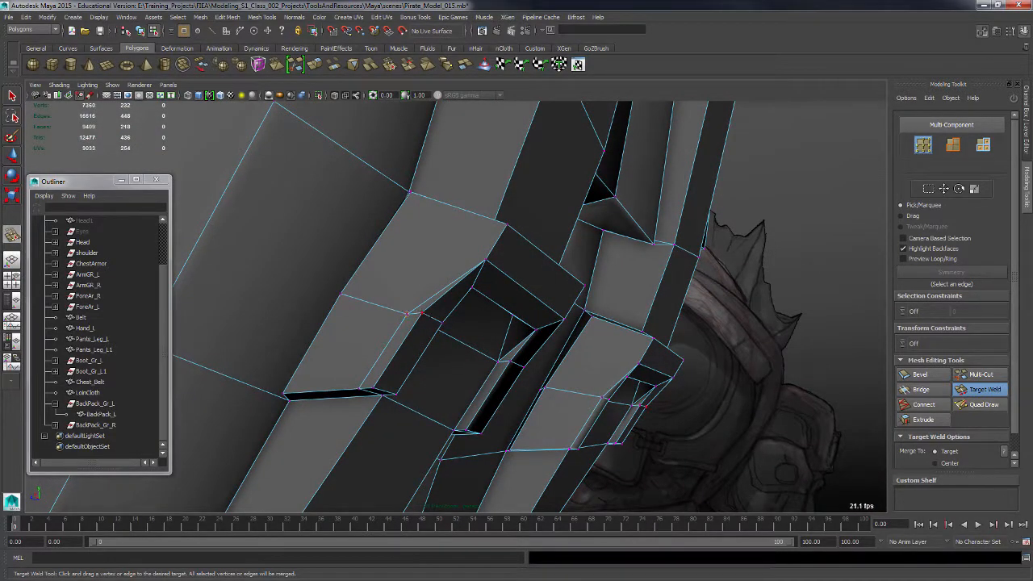
drag(406, 314, 422, 312)
alt+drag(393, 359, 414, 318)
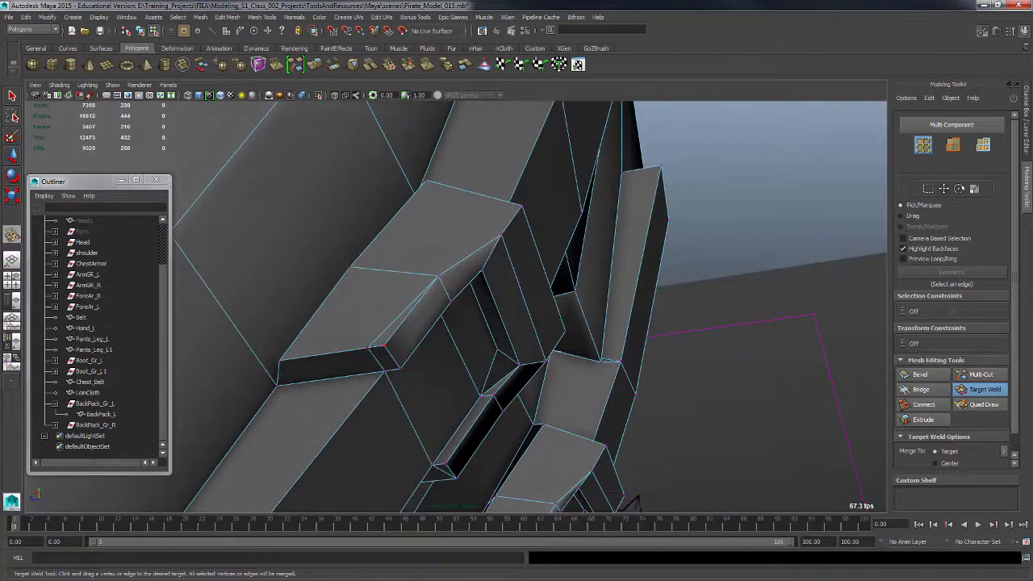
Move a corner vertex of the right strap loop and merge it with its neighbour.
key(q)
alt+drag(436, 355, 383, 353)
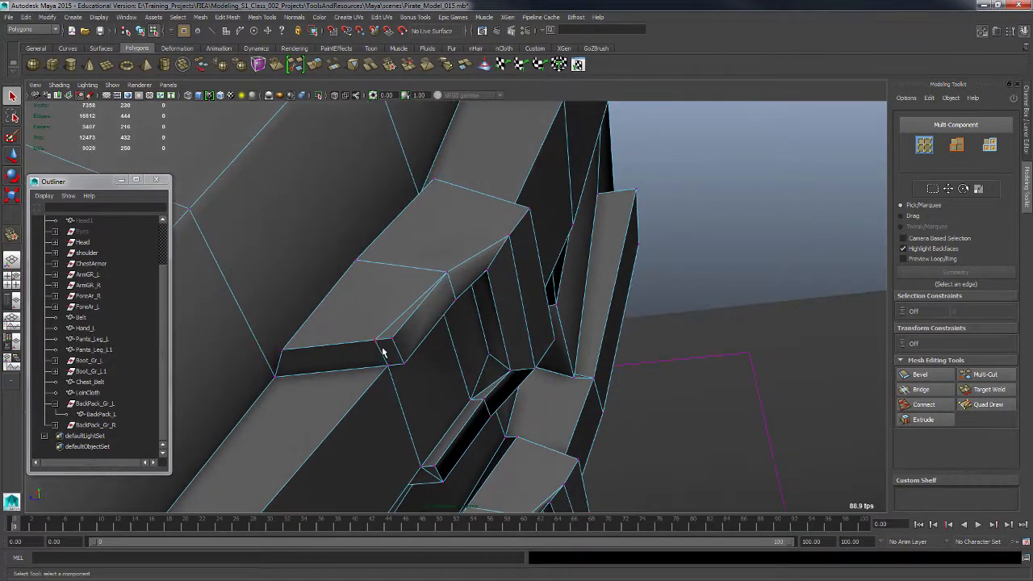
click(374, 340)
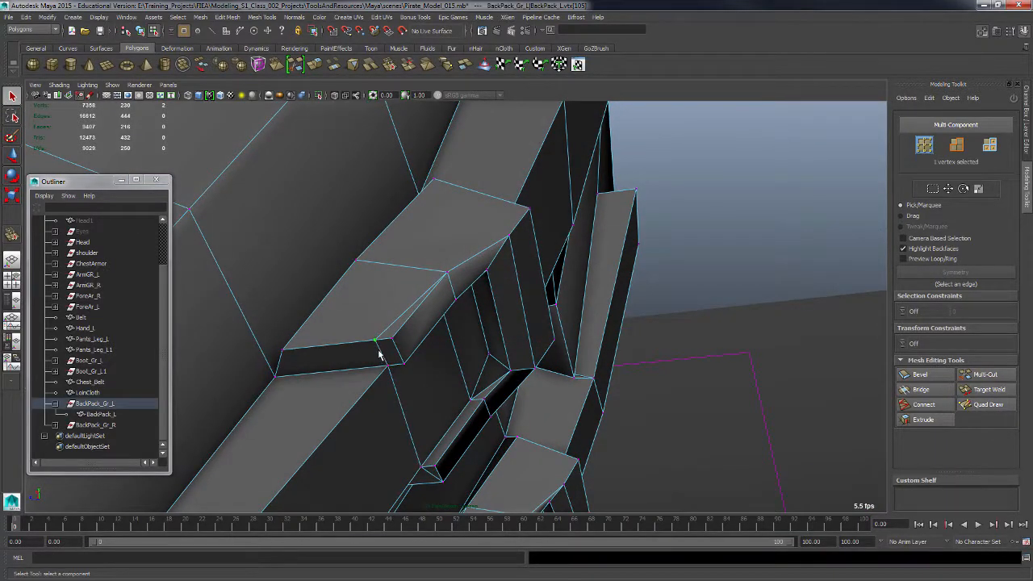
key(w)
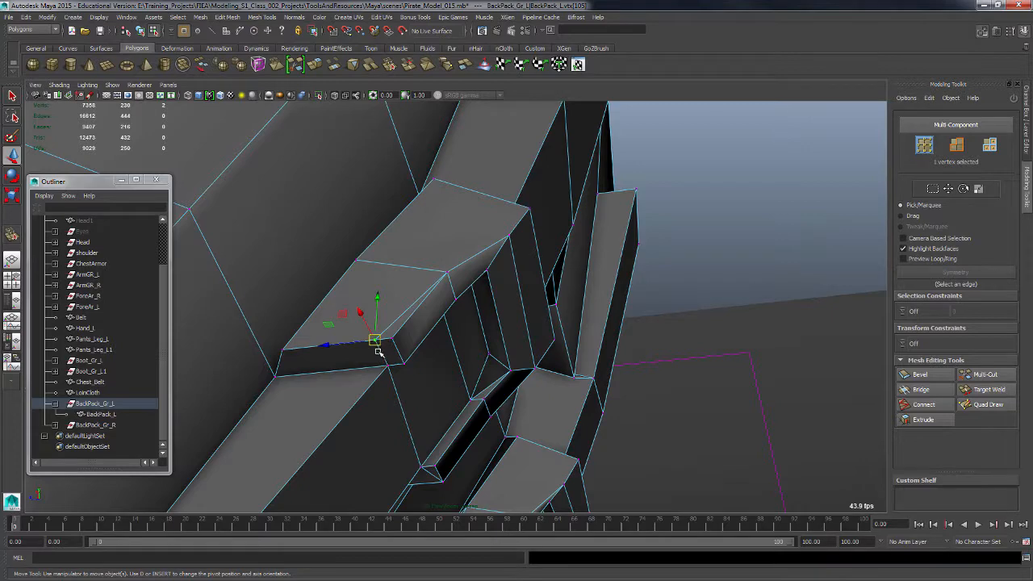
mouse_move(376, 342)
mouse_down()
mouse_move(390, 340)
mouse_move(363, 327)
mouse_up()
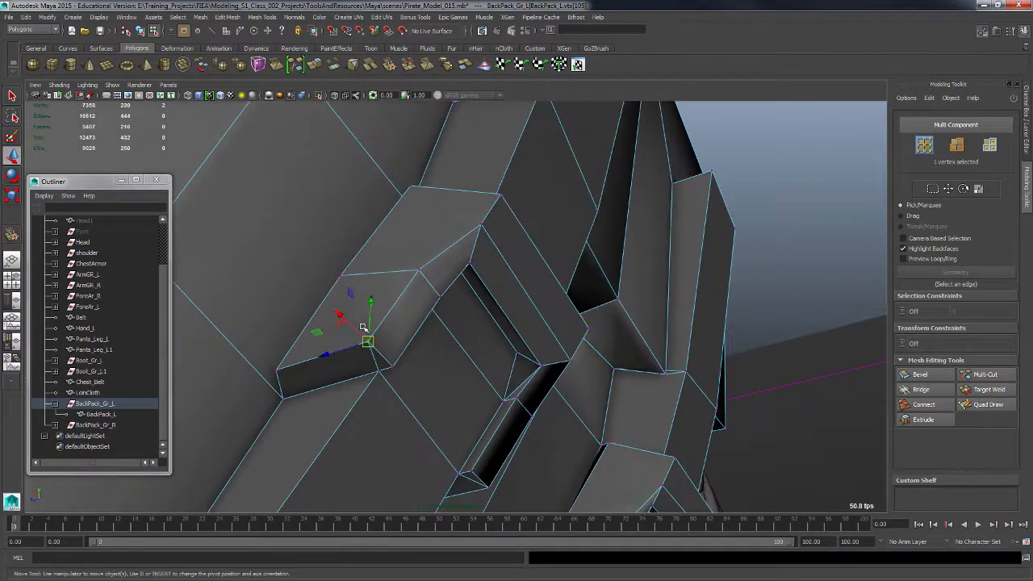
shift+right_click(367, 341)
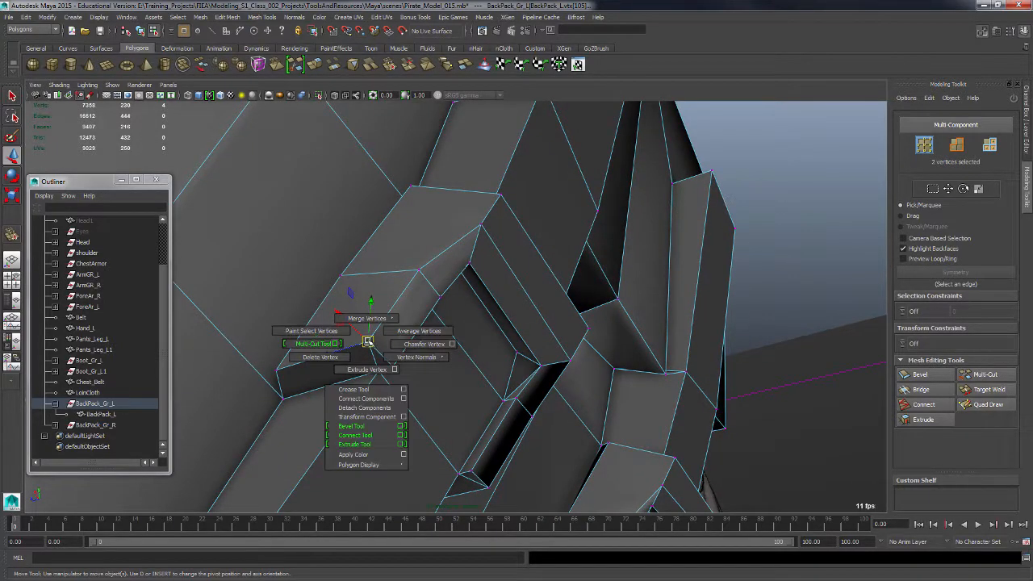
click(367, 318)
Select the two upper corner vertices of the left strap and scale them closer together.
alt+drag(433, 374, 525, 330)
alt+drag(608, 285, 595, 230)
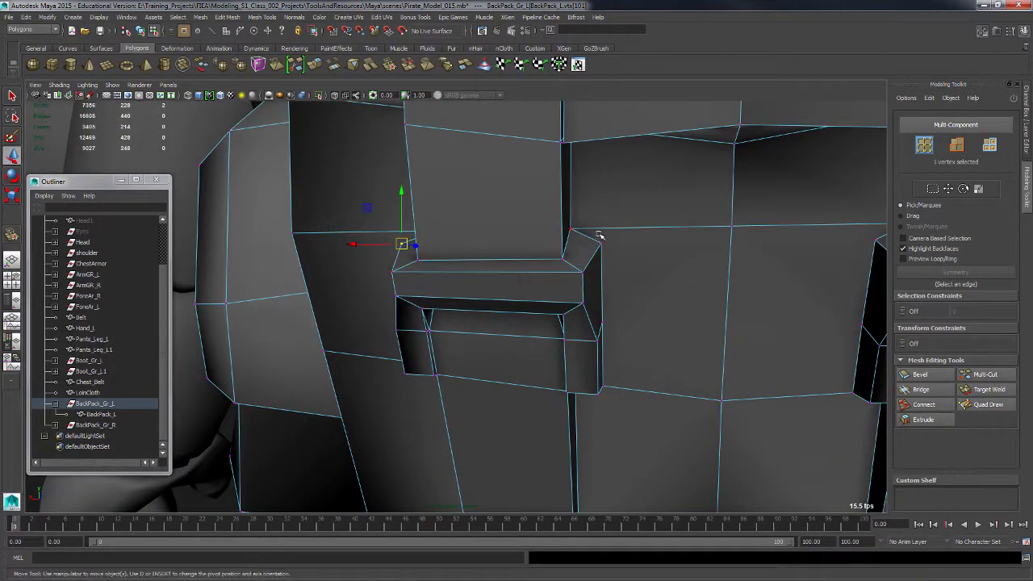
shift+click(595, 231)
key(r)
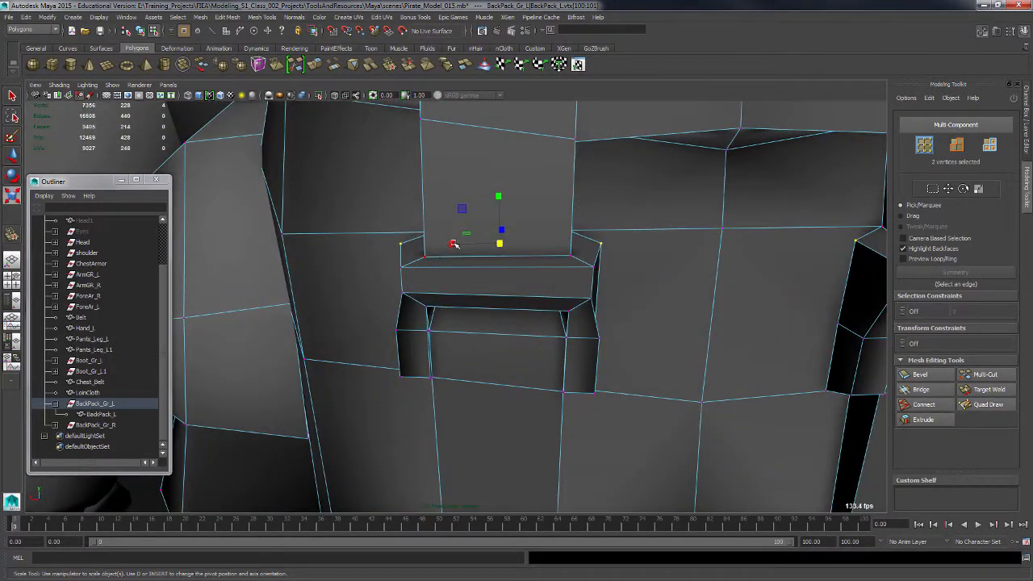
alt+drag(529, 260, 453, 274)
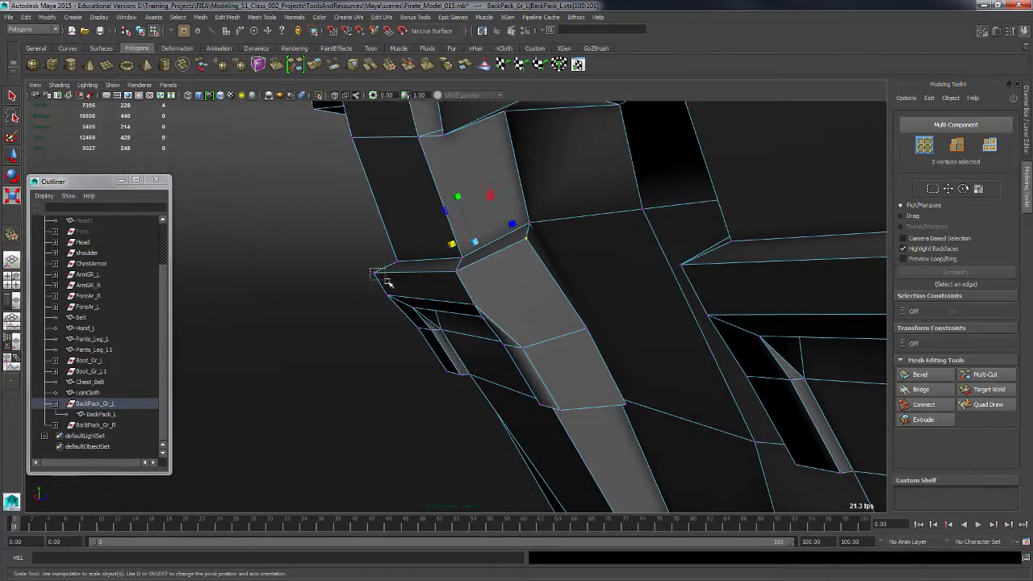
Move the two selected strap vertices to line up with the strap loop.
key(w)
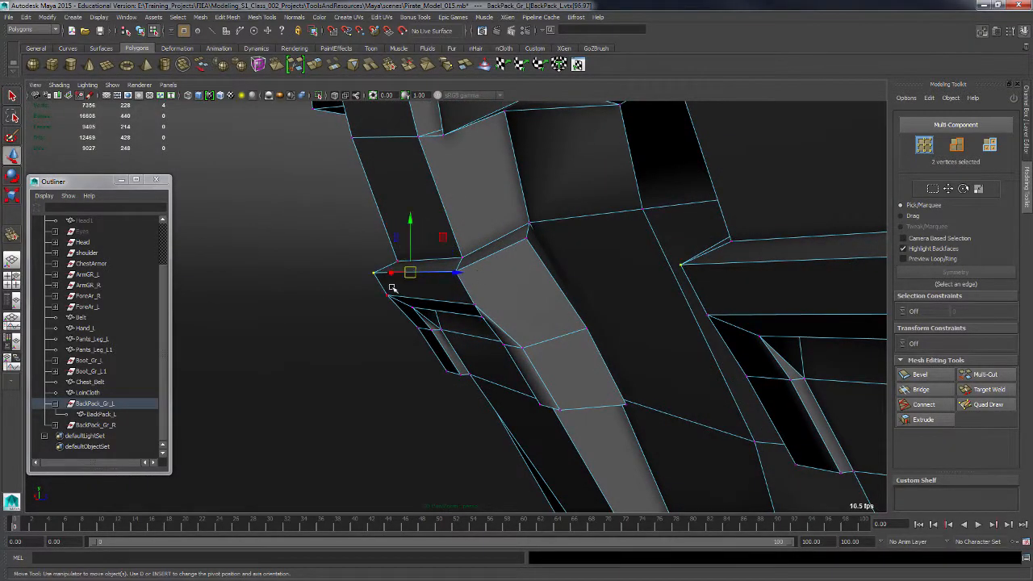
alt+drag(476, 260, 445, 351)
click(440, 259)
key(ctrl+z)
alt+right_drag(444, 351, 431, 348)
alt+drag(431, 348, 524, 411)
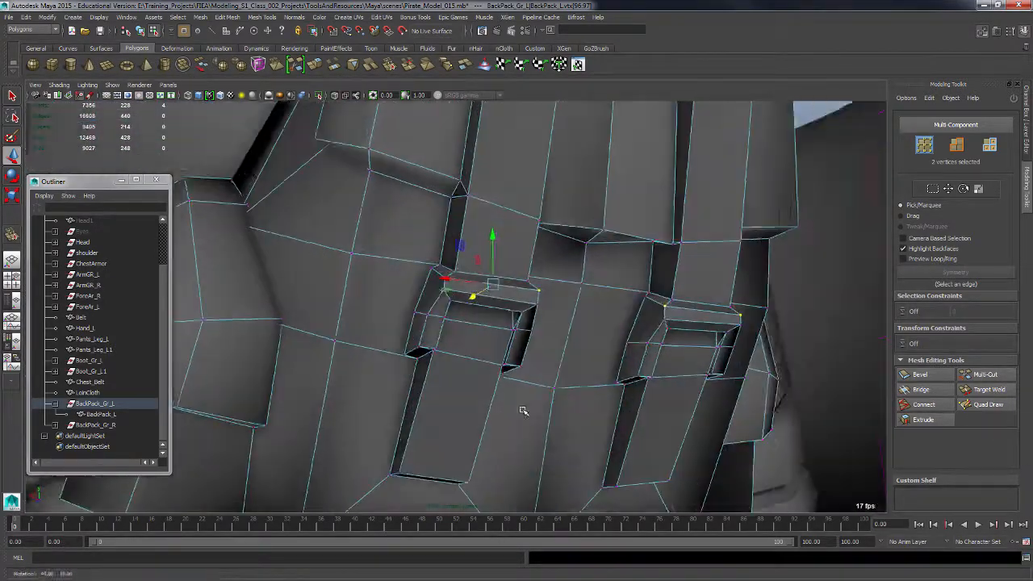
Leave component mode and orbit around the character to inspect the finished backpack.
alt+right_drag(523, 411, 418, 266)
alt+right_drag(599, 334, 529, 318)
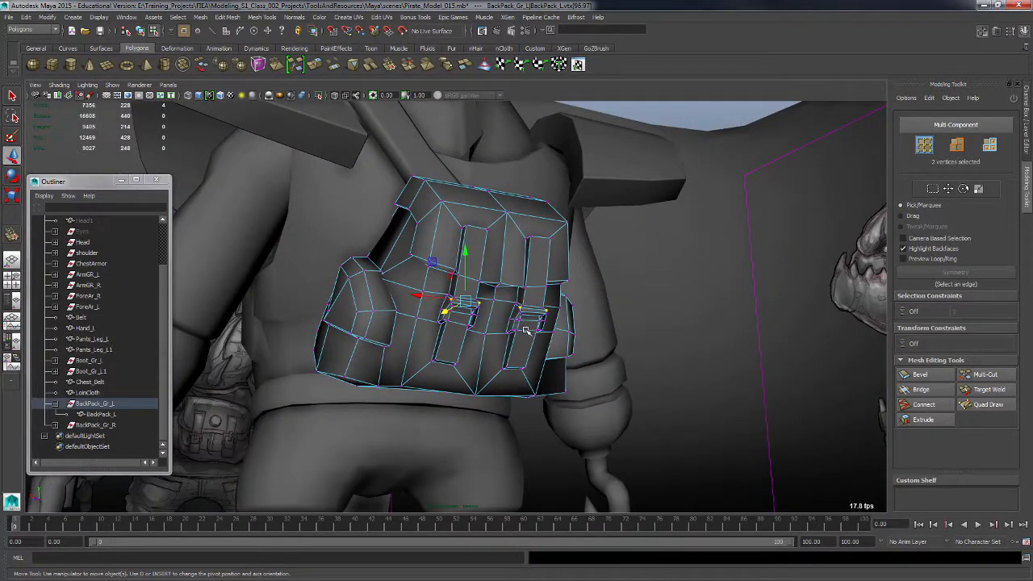
key(F8)
alt+right_drag(595, 293, 632, 169)
click(655, 139)
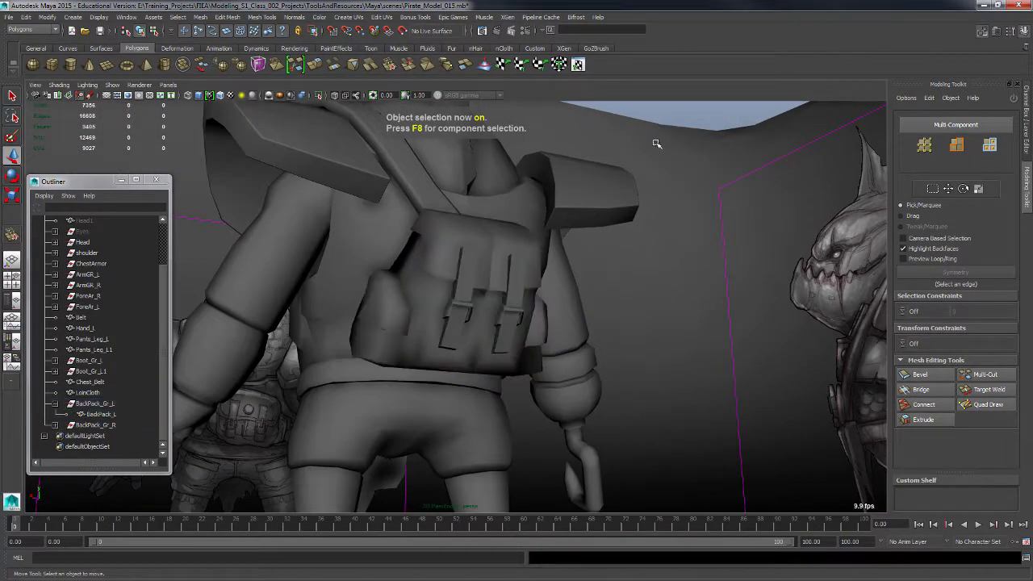
alt+drag(635, 274, 644, 387)
alt+right_drag(644, 388, 638, 407)
alt+drag(637, 407, 609, 415)
alt+right_drag(574, 400, 589, 437)
alt+drag(589, 436, 511, 393)
Select the backpack mesh and soften all of its edges.
click(508, 399)
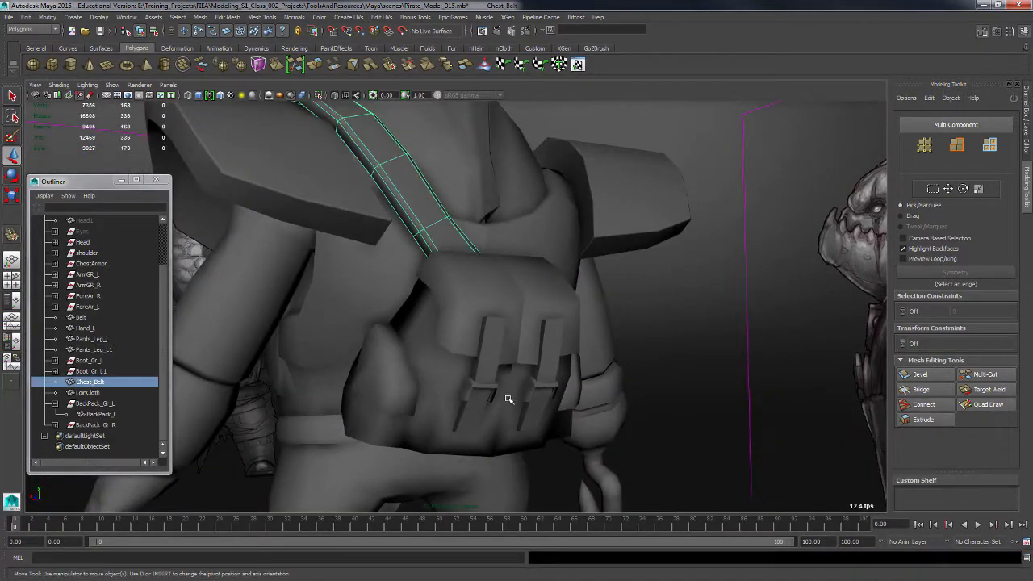
drag(386, 438, 385, 456)
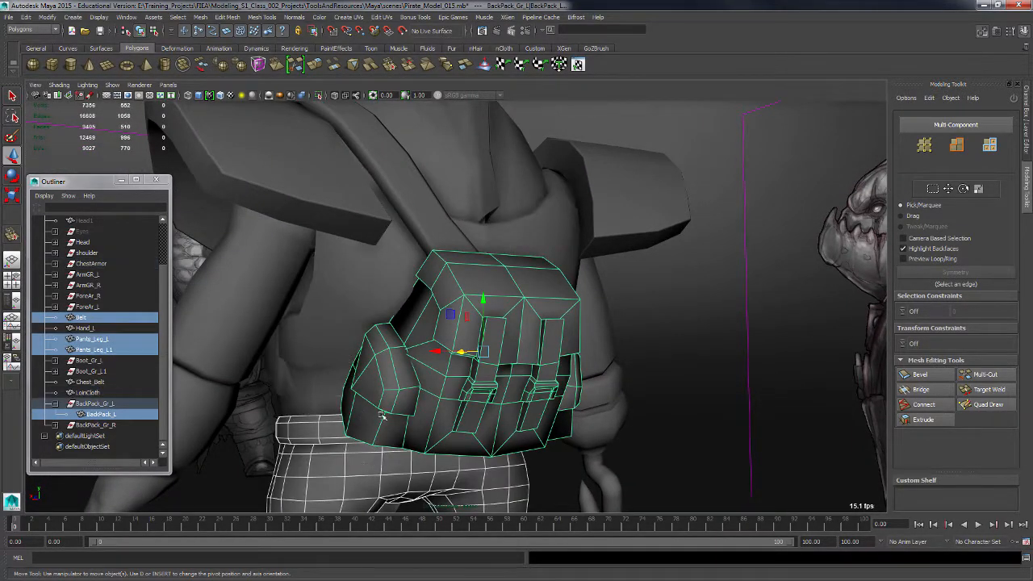
click(112, 415)
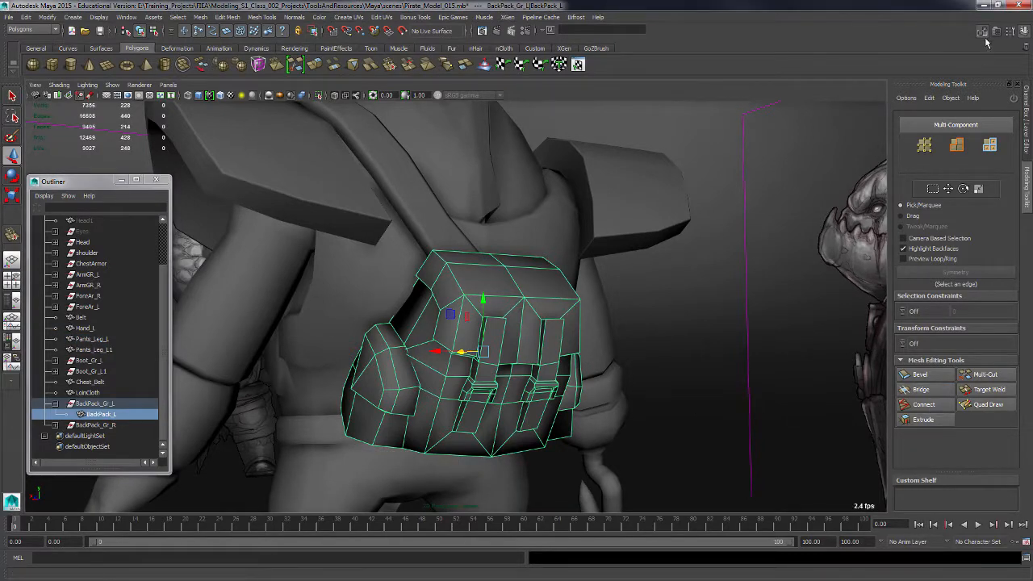
click(1028, 112)
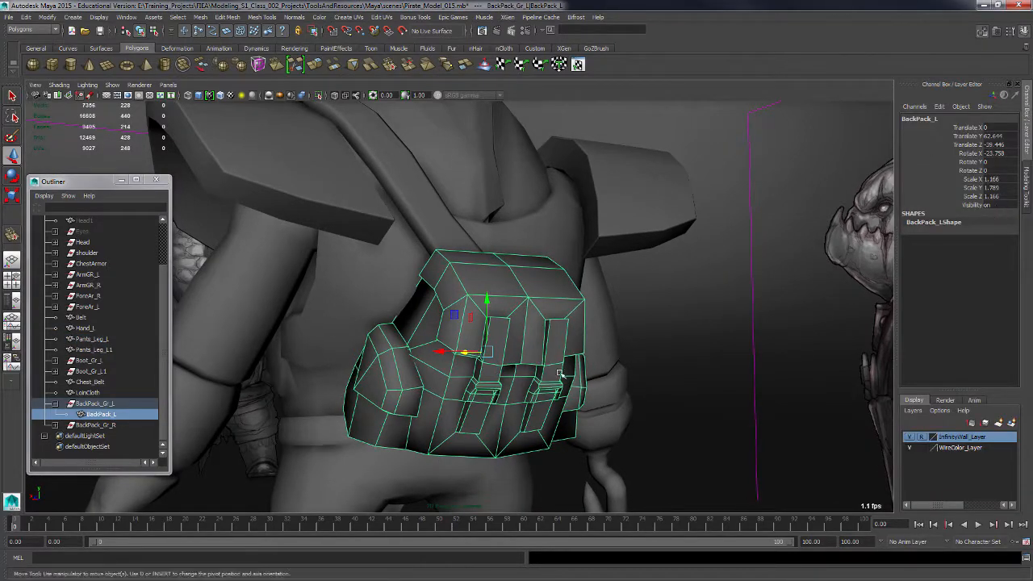
click(294, 17)
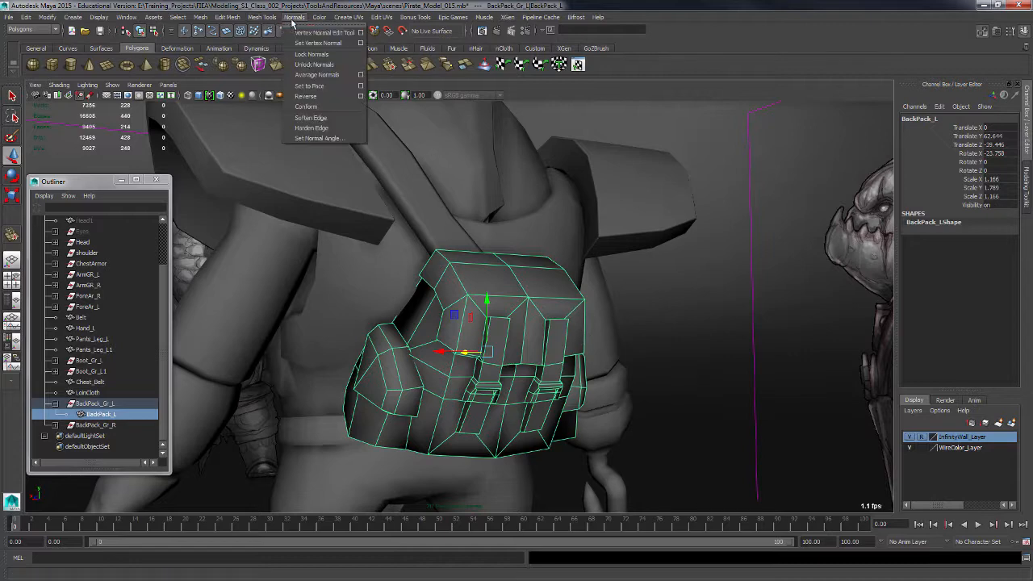
click(318, 119)
Flat-shade the selected backpack in the viewport and delete its construction history.
alt+drag(624, 391, 507, 395)
alt+drag(341, 478, 430, 365)
click(59, 84)
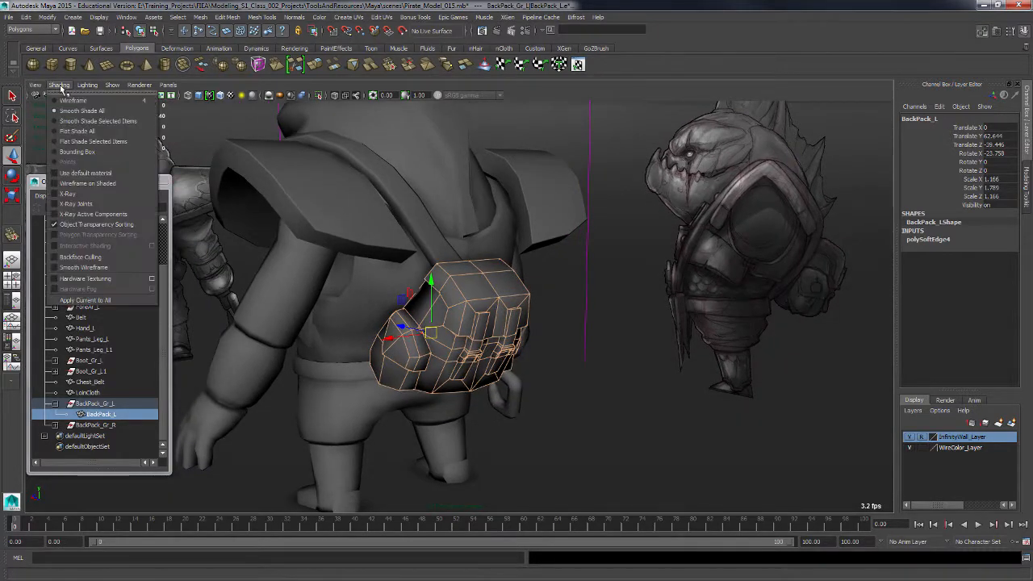
click(89, 136)
alt+drag(585, 430, 513, 441)
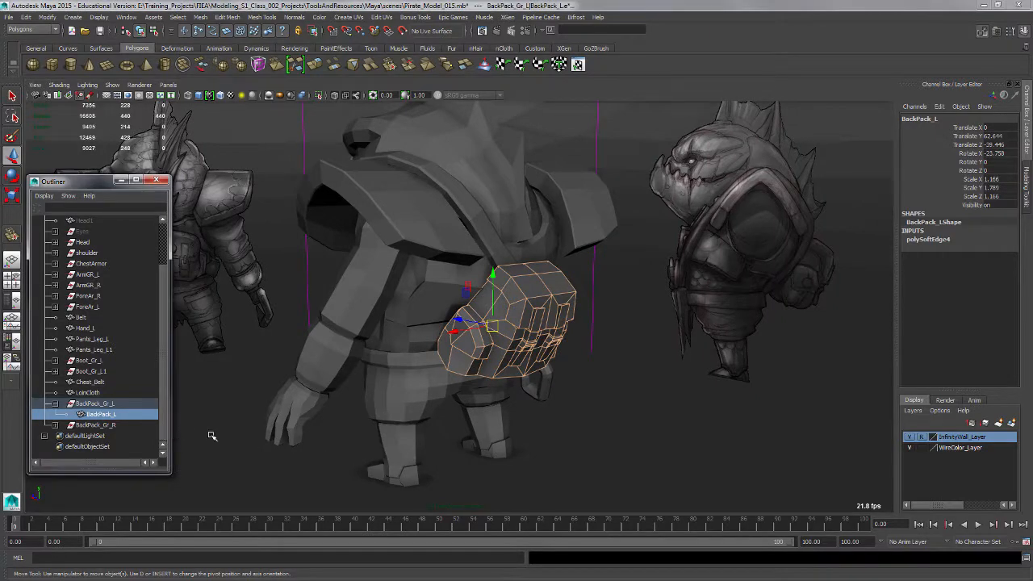
key(F8)
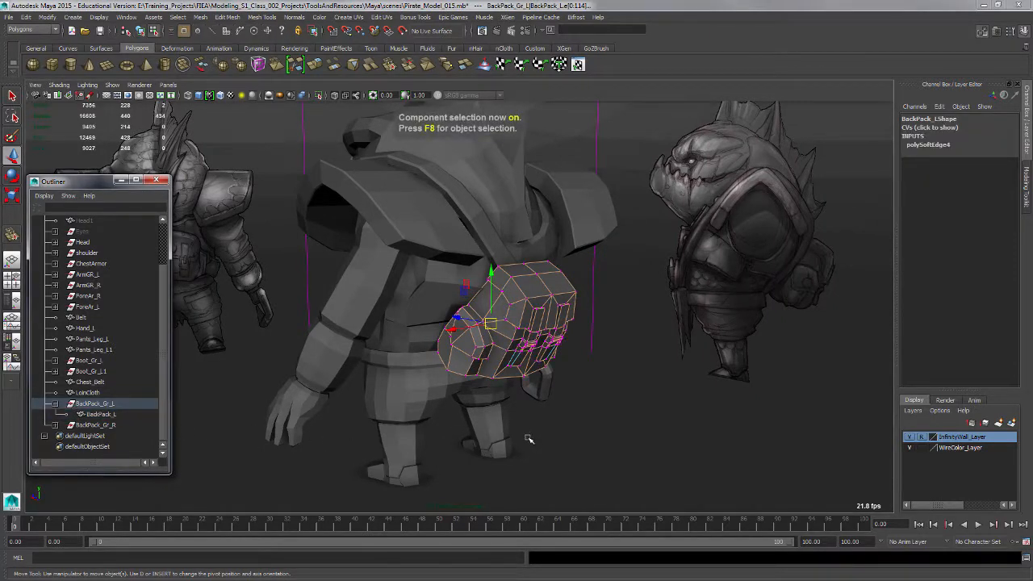
key(F8)
key(alt+shift+d)
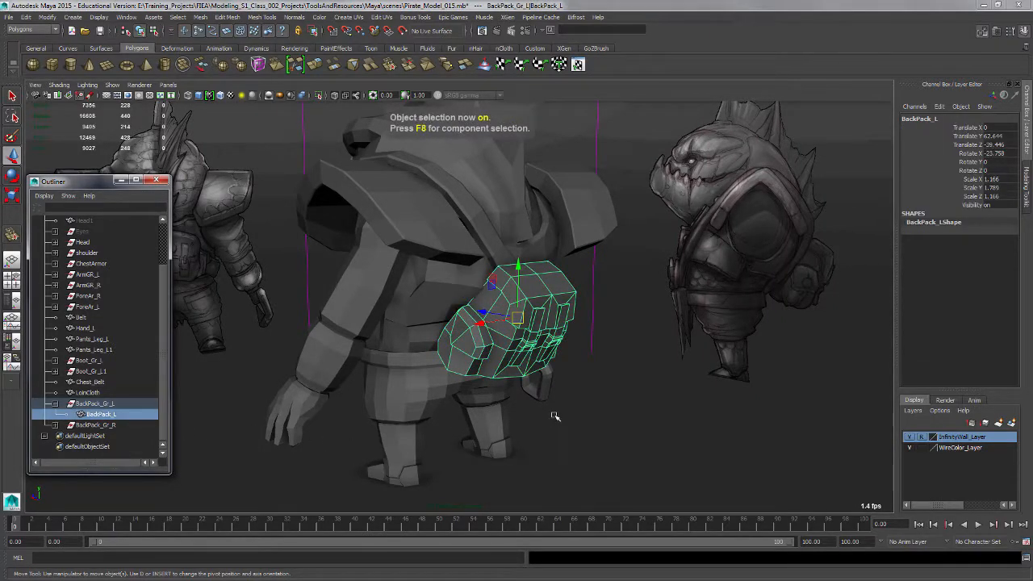
Light the viewport with all scene lights and expand the Lights group in the outliner.
key(7)
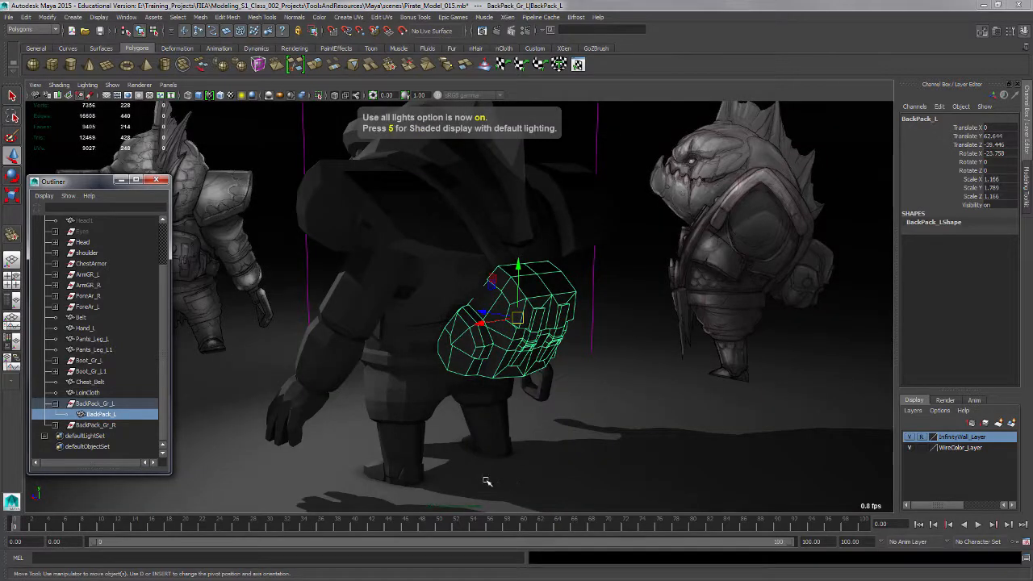
drag(164, 298, 168, 249)
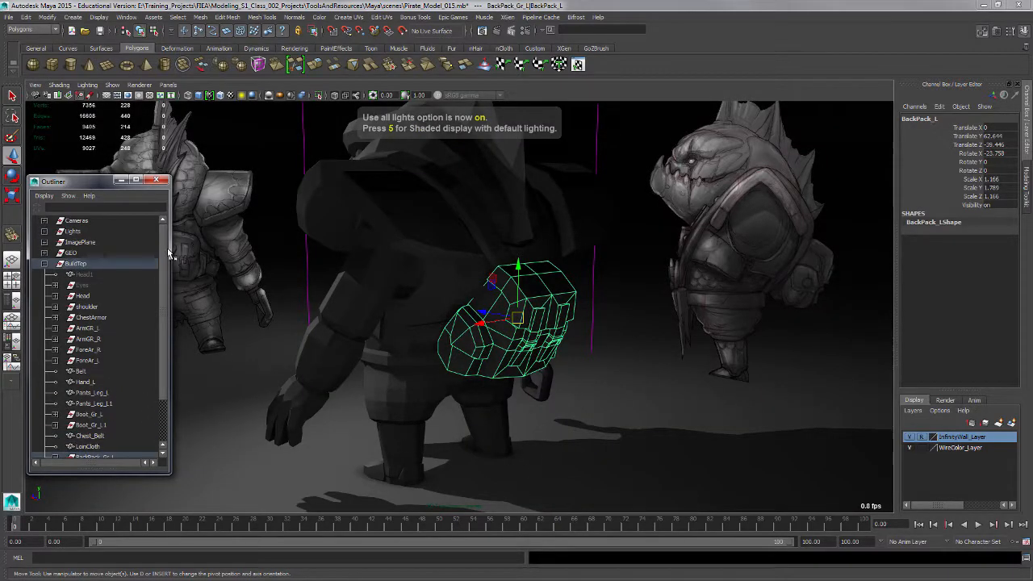
click(44, 264)
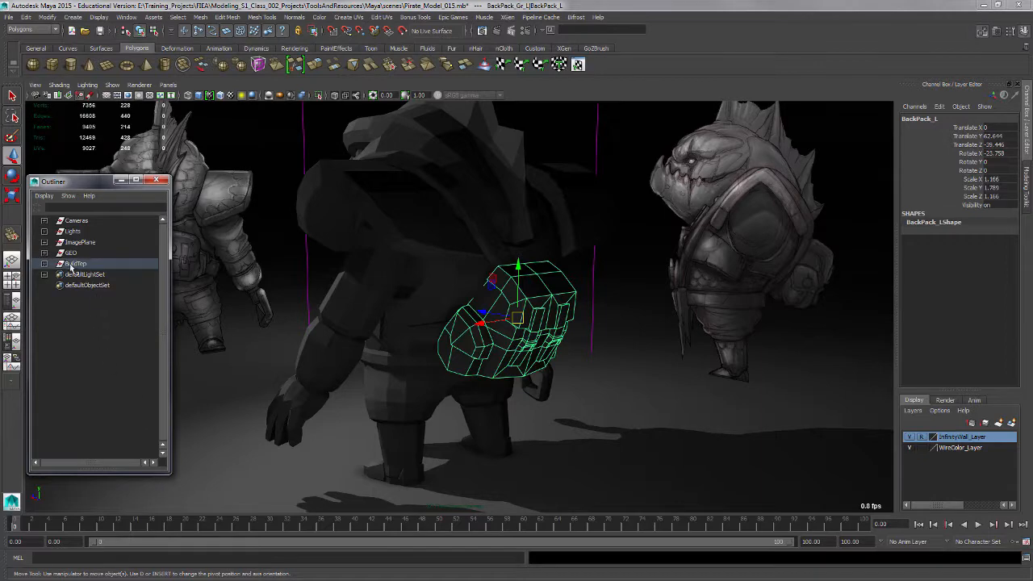
click(71, 254)
click(93, 324)
alt+drag(493, 443, 605, 387)
alt+right_drag(605, 387, 660, 361)
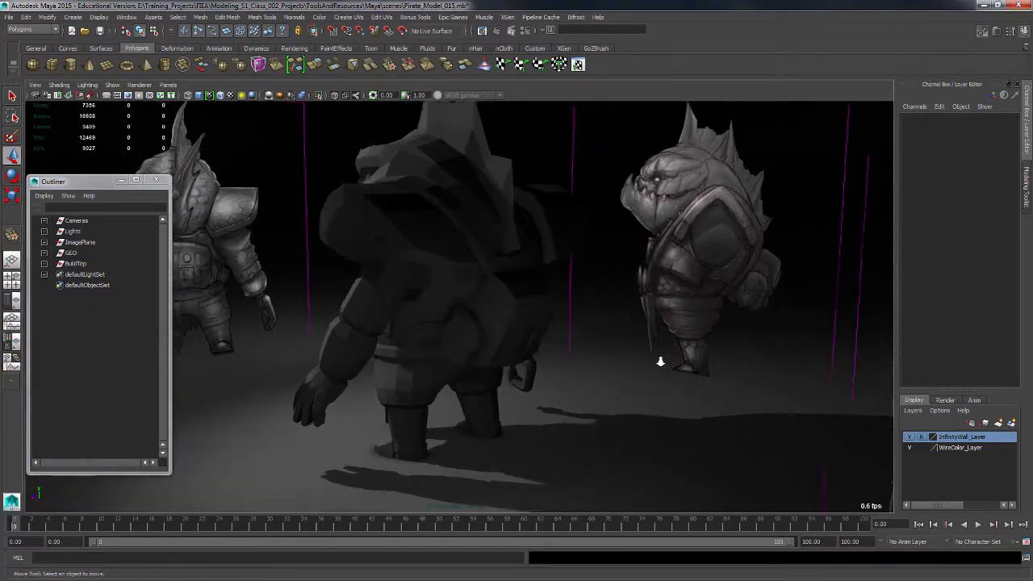
alt+middle_drag(660, 361, 723, 372)
alt+drag(723, 373, 616, 397)
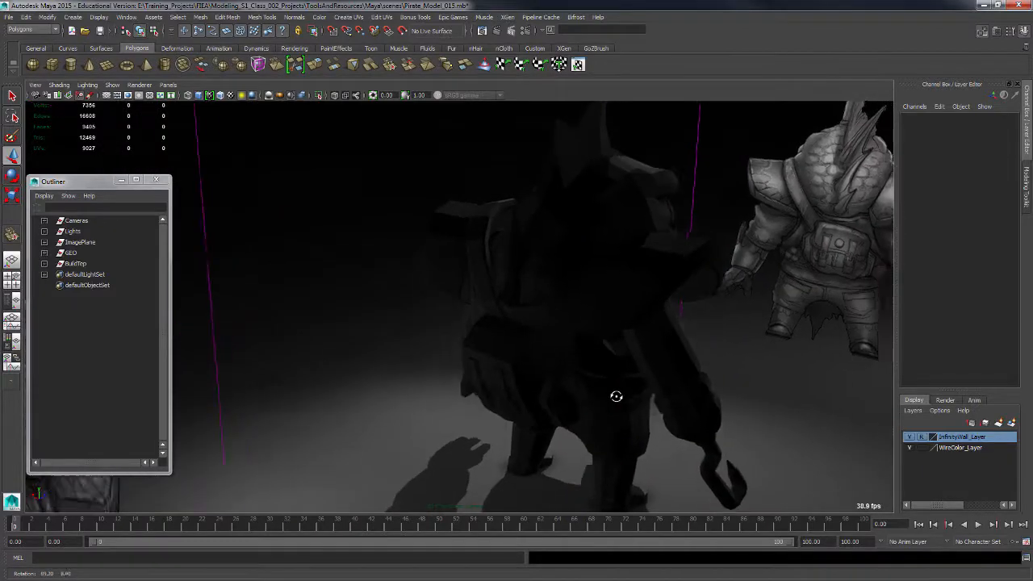
mouse_move(616, 396)
alt+right_down()
mouse_move(635, 401)
mouse_move(619, 385)
alt+right_up()
click(44, 232)
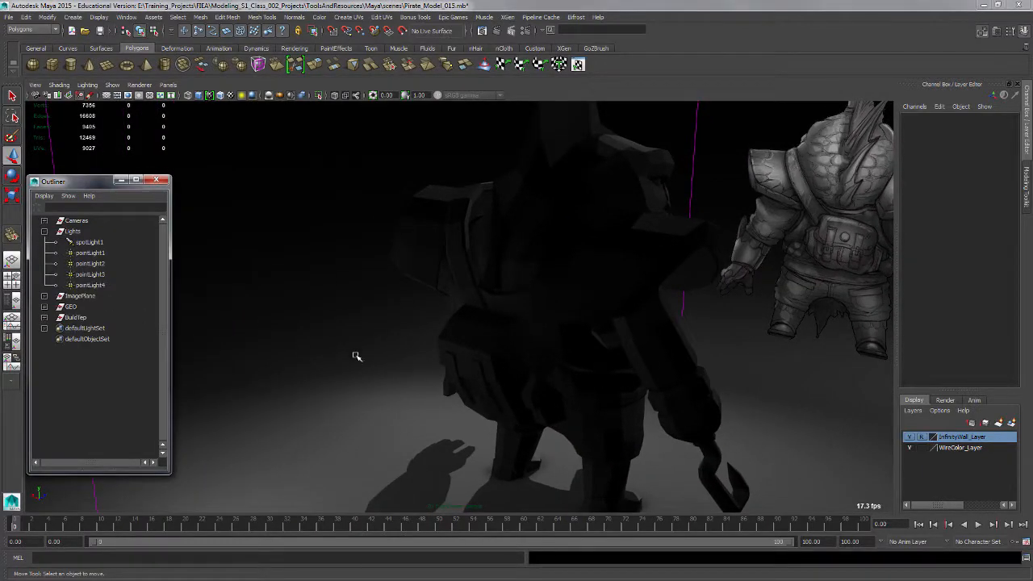
Orbit around the character to examine how the scene lights illuminate the model.
alt+drag(356, 356, 334, 260)
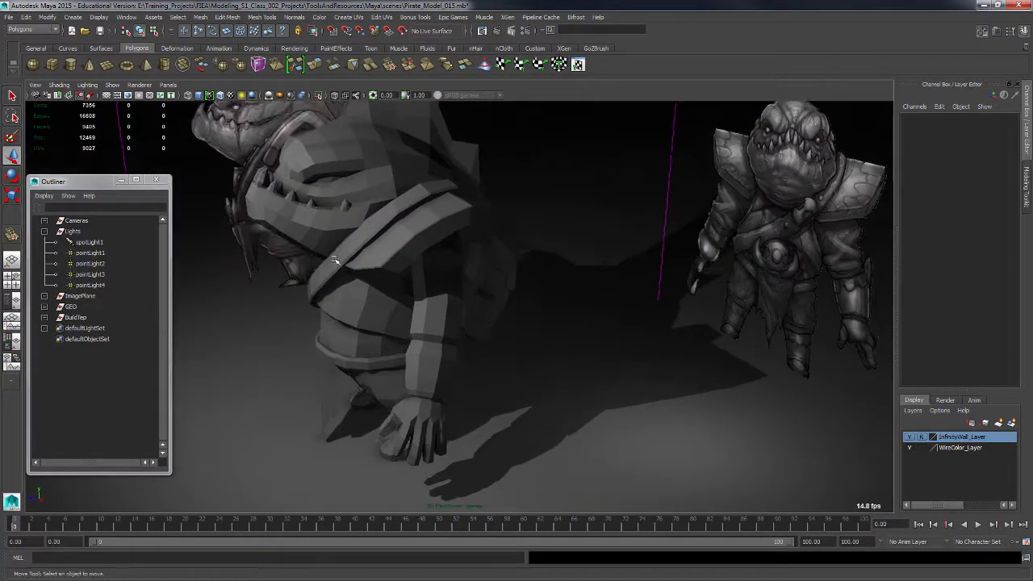
alt+drag(564, 337, 407, 350)
alt+middle_drag(562, 364, 514, 318)
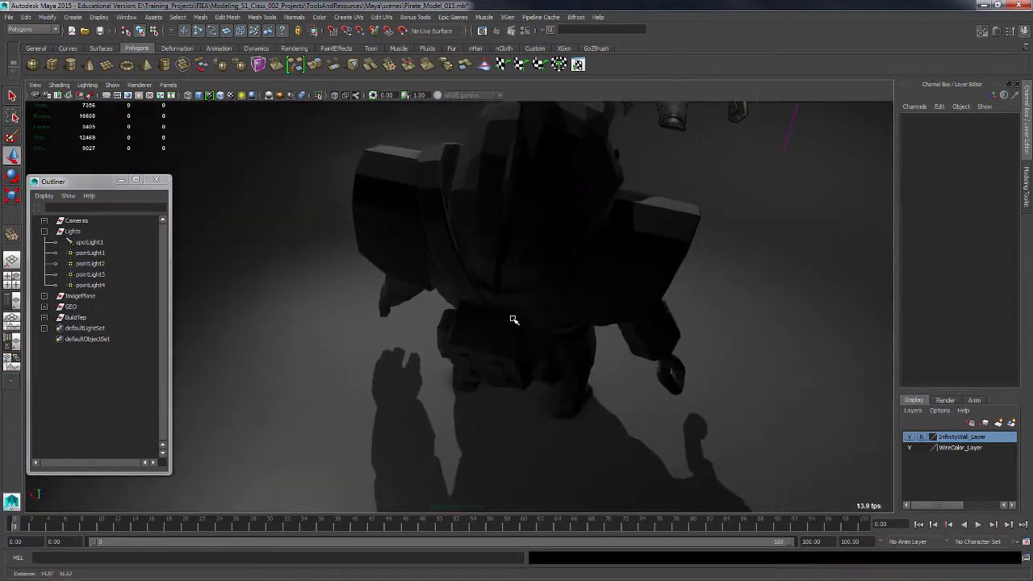
alt+drag(514, 317, 536, 341)
alt+right_drag(535, 342, 662, 425)
alt+right_drag(585, 392, 667, 440)
alt+drag(650, 365, 713, 381)
alt+right_drag(713, 381, 566, 307)
alt+middle_drag(611, 352, 619, 387)
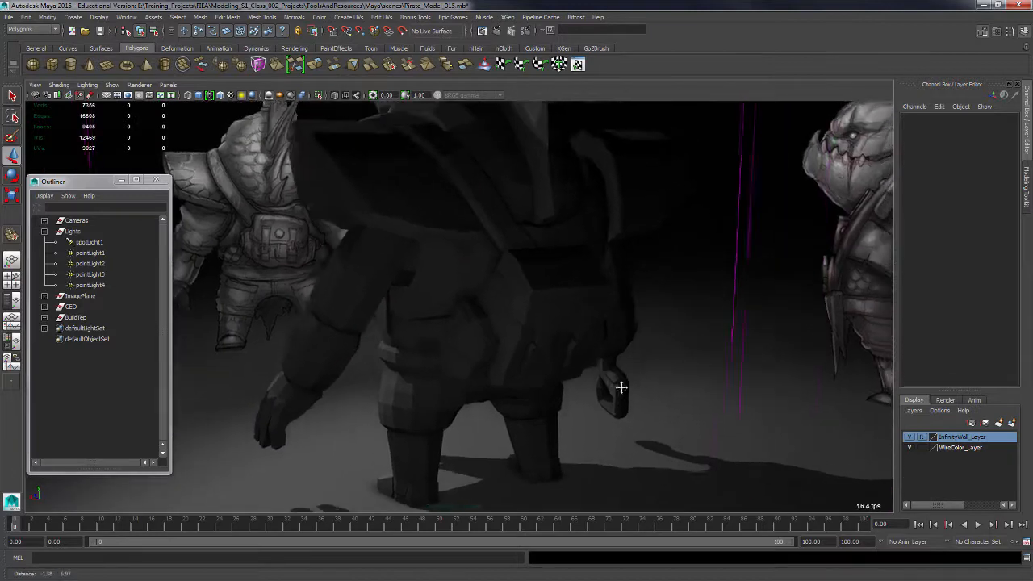
alt+right_drag(618, 387, 593, 328)
Select pointLight3, open its Attribute Editor and frame it in the viewport.
click(111, 275)
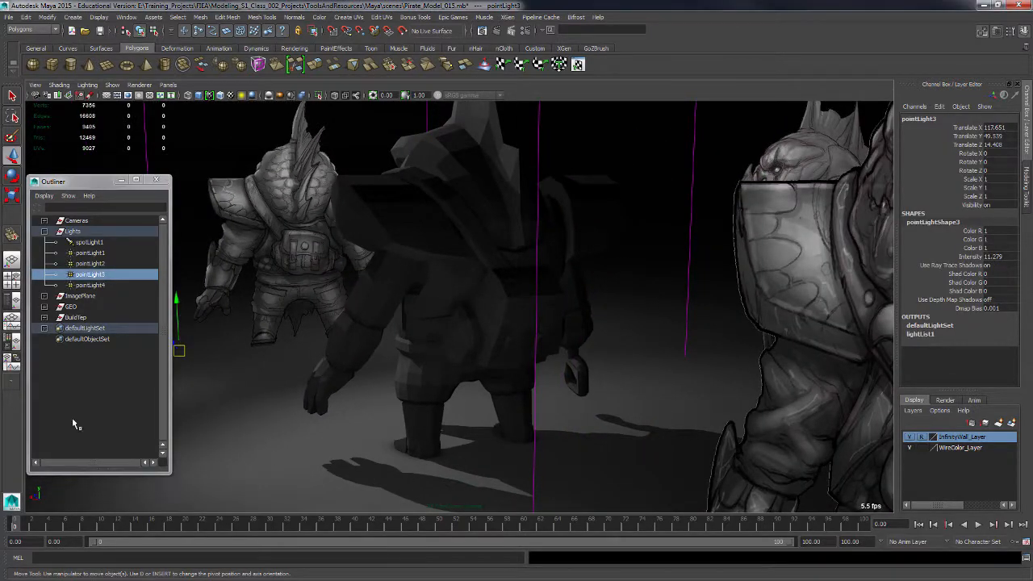
key(ctrl+a)
drag(264, 267, 762, 118)
key(f)
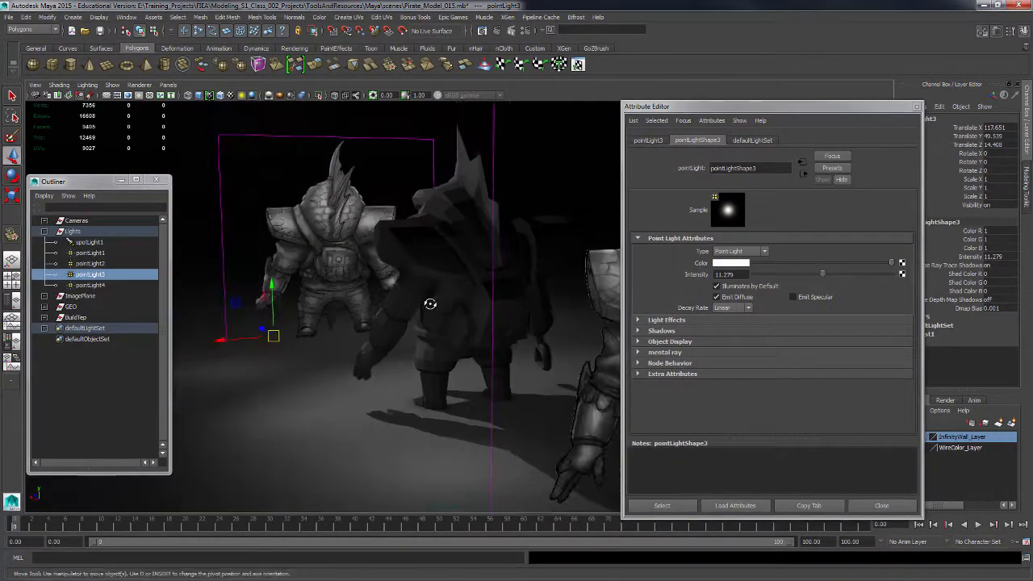
Select pointLight1 and turn on the display of lights in the viewport.
click(103, 255)
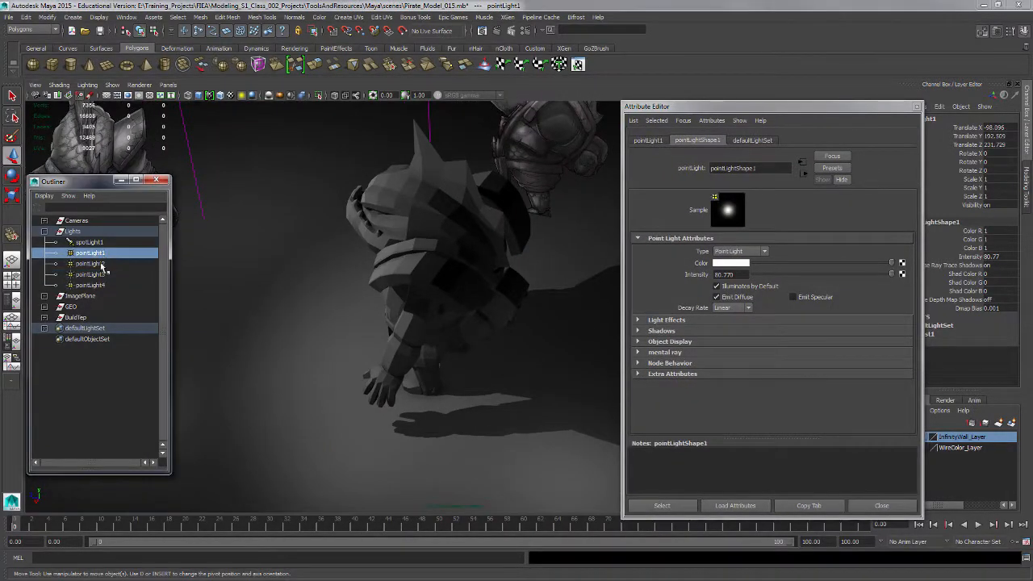
click(112, 86)
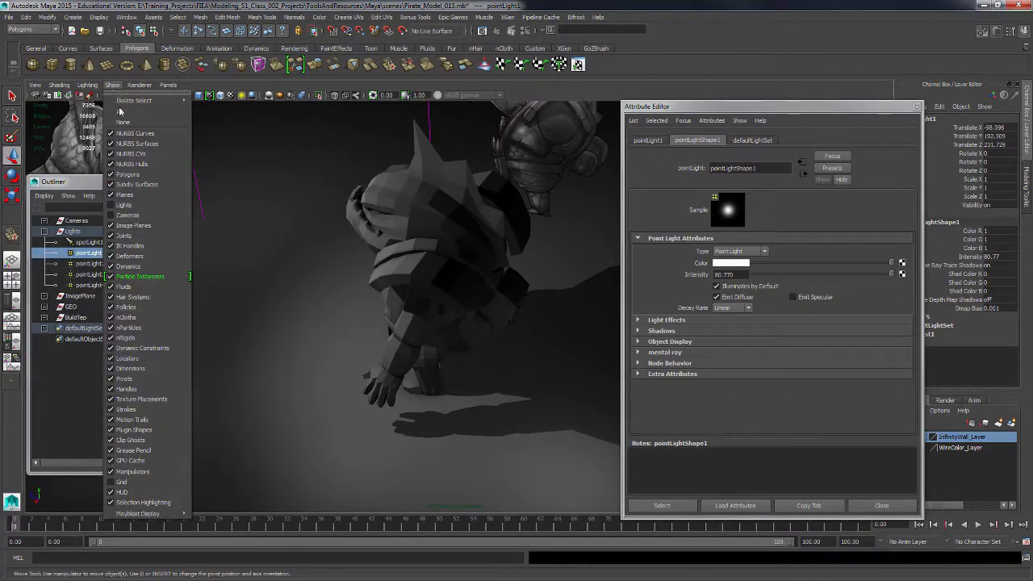
click(118, 208)
alt+middle_drag(371, 291, 265, 330)
alt+drag(266, 330, 316, 346)
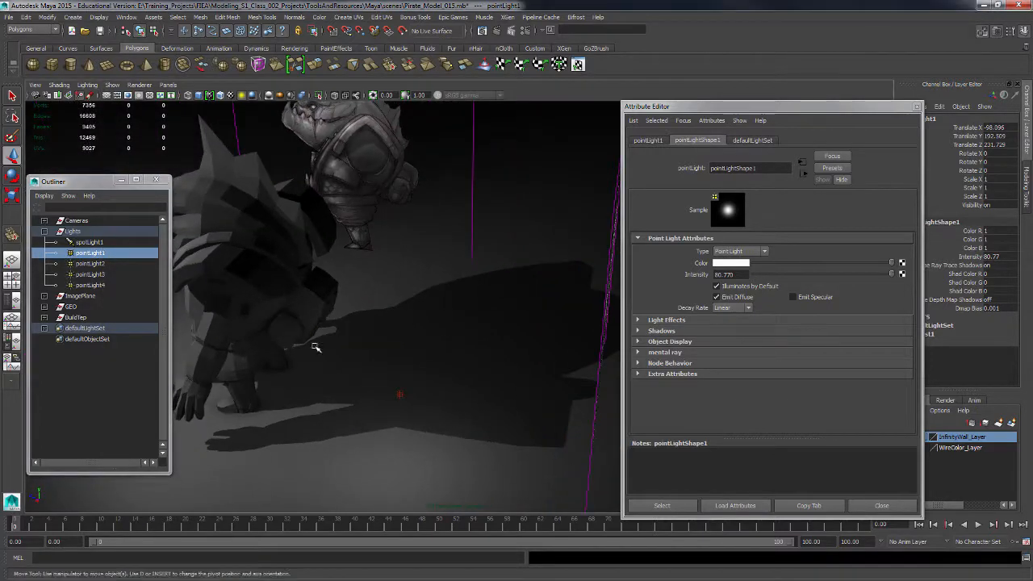
alt+drag(393, 405, 376, 370)
Select pointLight2 and set its intensity to 30.
click(375, 360)
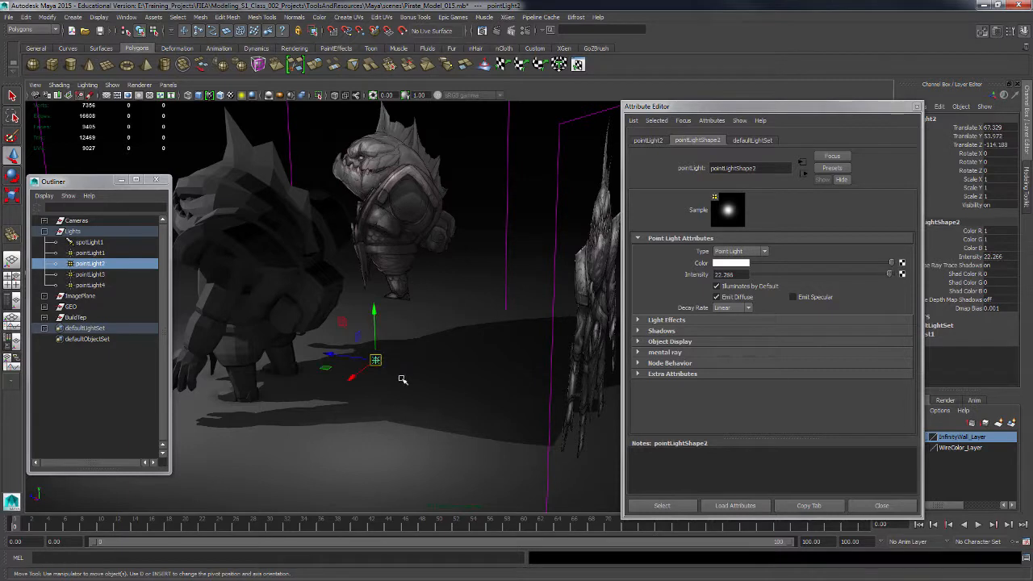
double_click(746, 275)
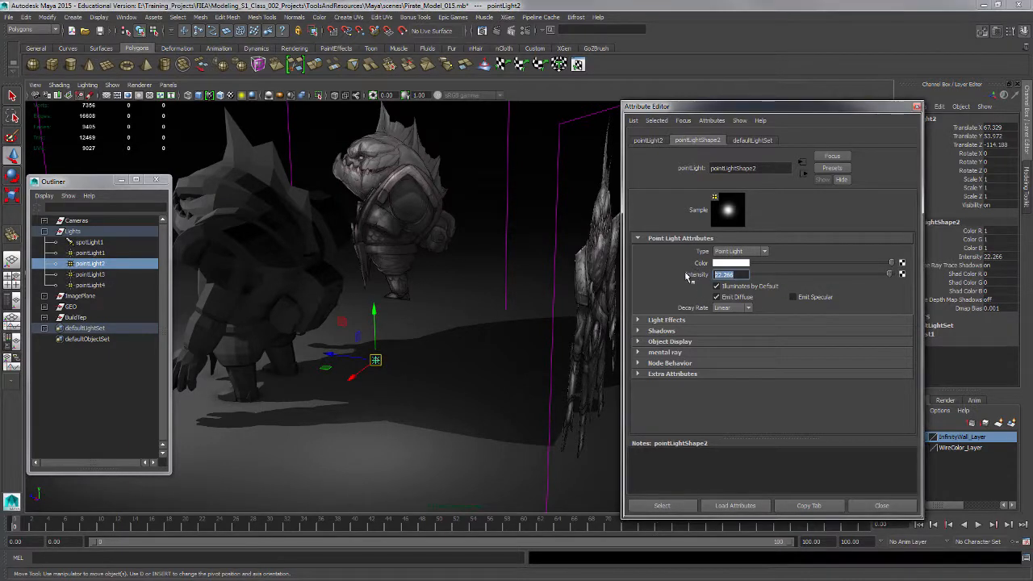
key(Return)
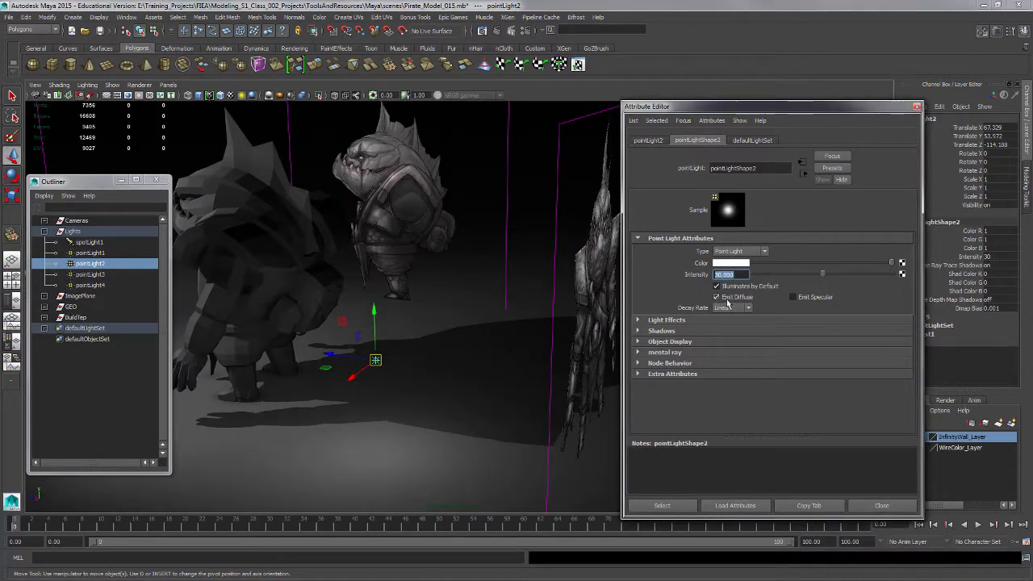
Reposition pointLight2 higher and further behind the character.
alt+drag(416, 336, 394, 336)
click(90, 274)
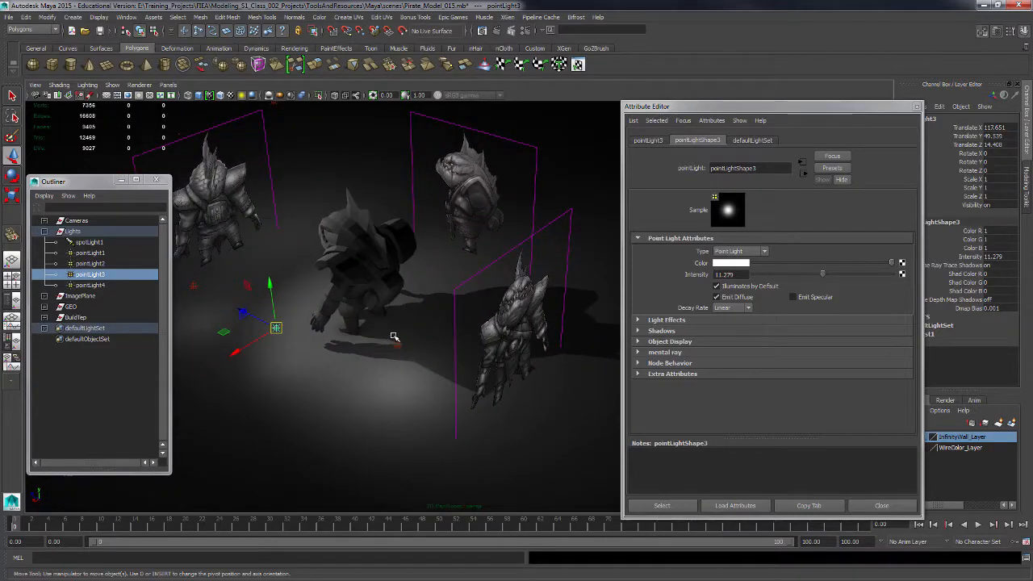
click(89, 263)
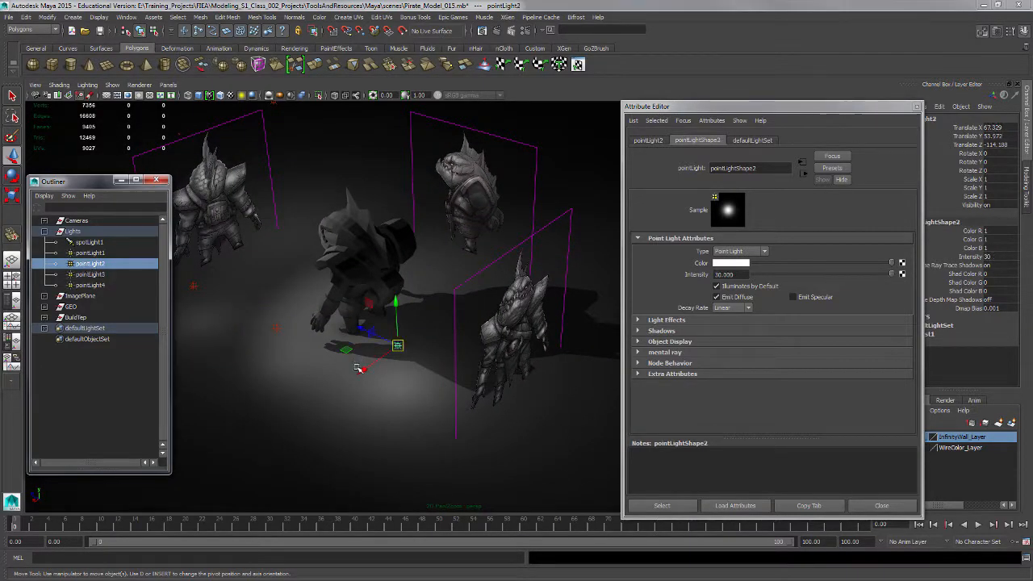
drag(365, 367, 330, 331)
drag(522, 308, 535, 304)
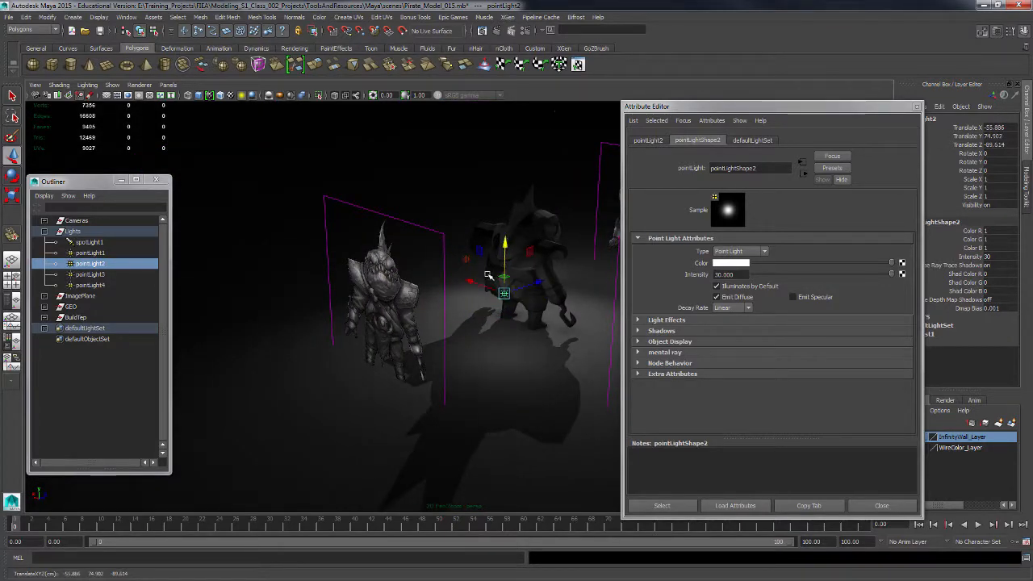
drag(476, 284, 495, 301)
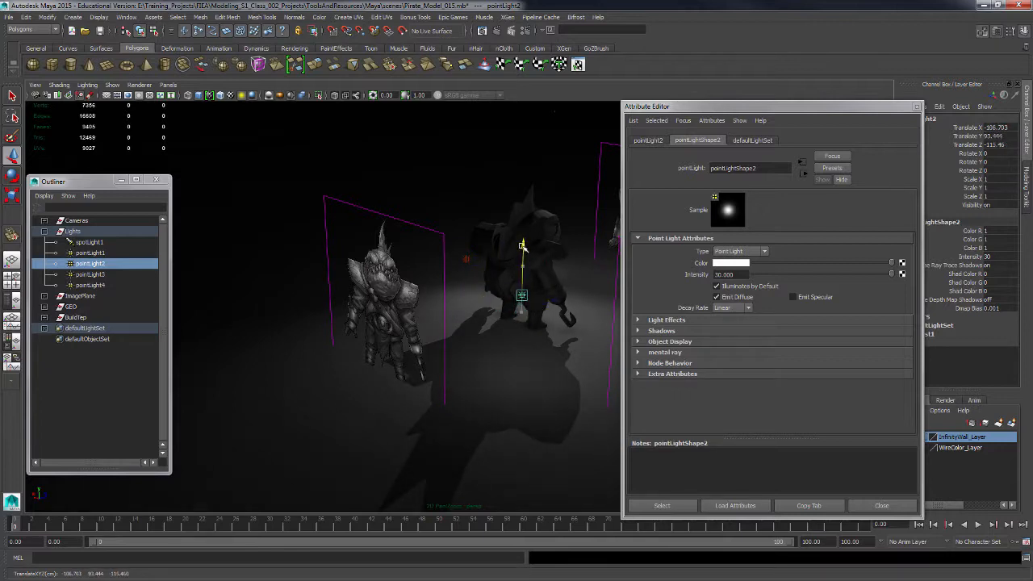
alt+drag(522, 245, 579, 323)
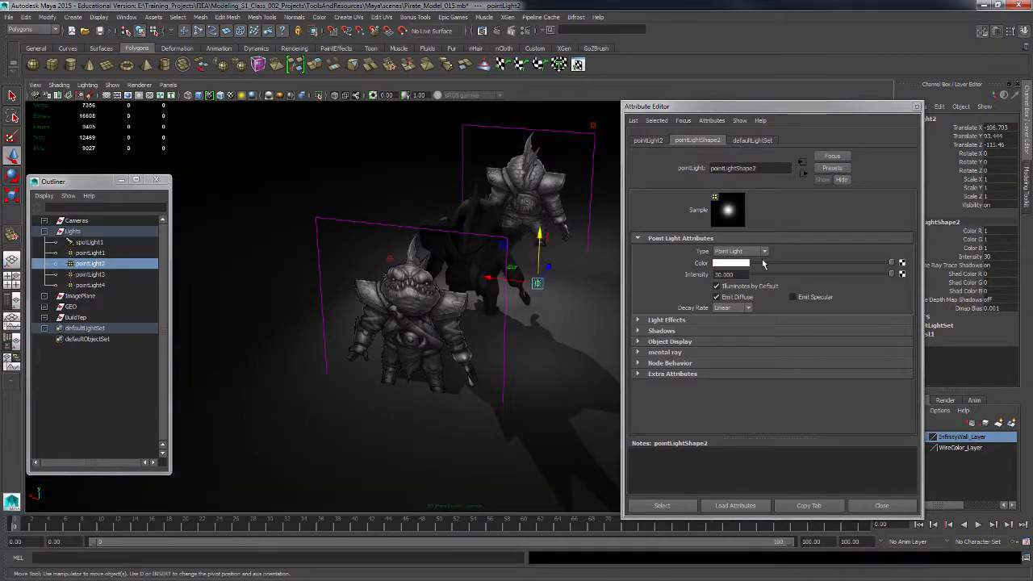
Set pointLight2's intensity to 40.
double_click(724, 274)
text(40)
key(Return)
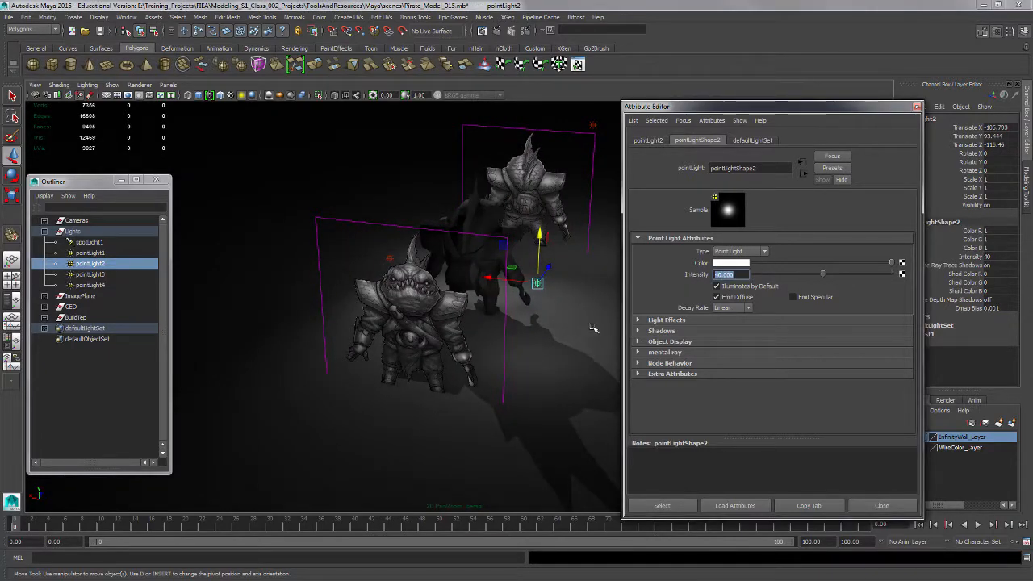
Select pointLight3 and move it closer behind the character.
alt+drag(352, 264, 282, 351)
click(276, 331)
drag(340, 312, 340, 311)
alt+drag(404, 339, 323, 325)
drag(356, 256, 375, 368)
drag(369, 300, 369, 287)
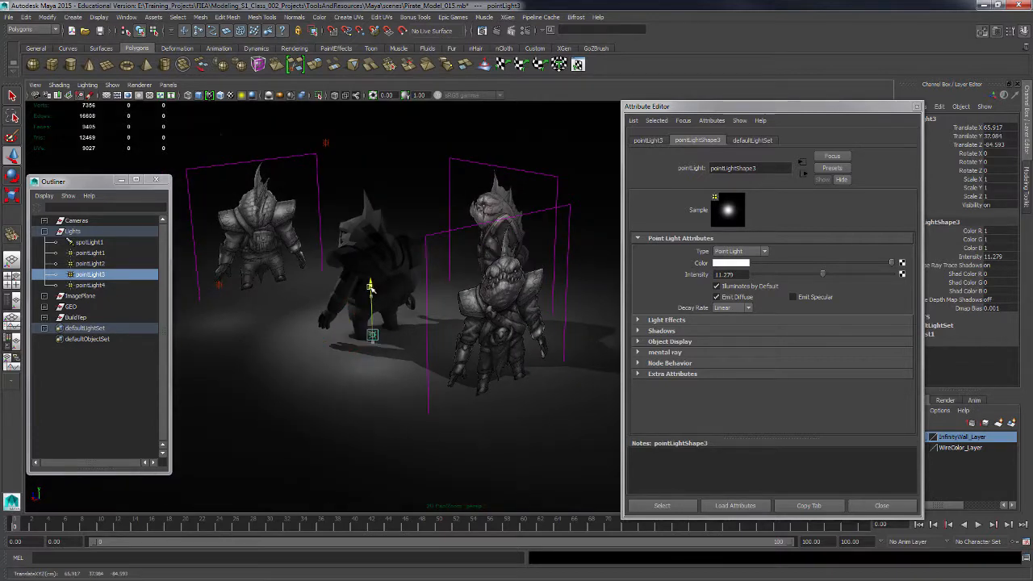
Set pointLight3's intensity to 30.
double_click(724, 274)
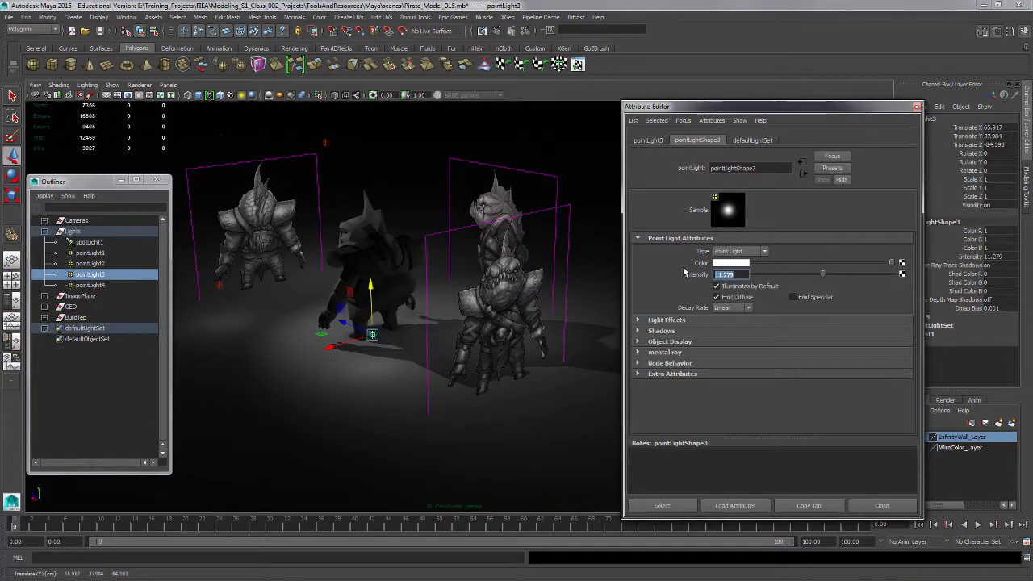
key(Return)
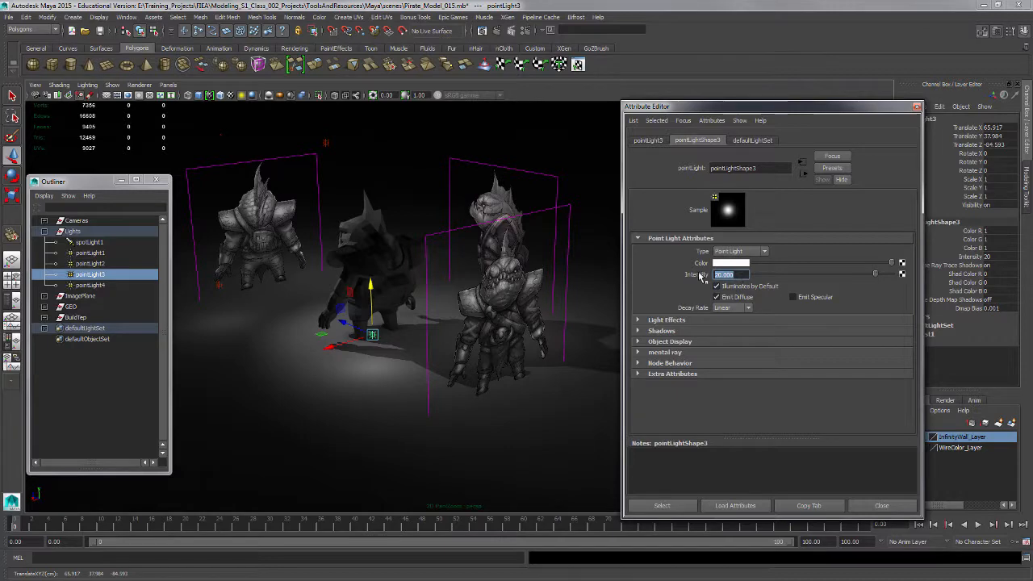
text(30)
key(Return)
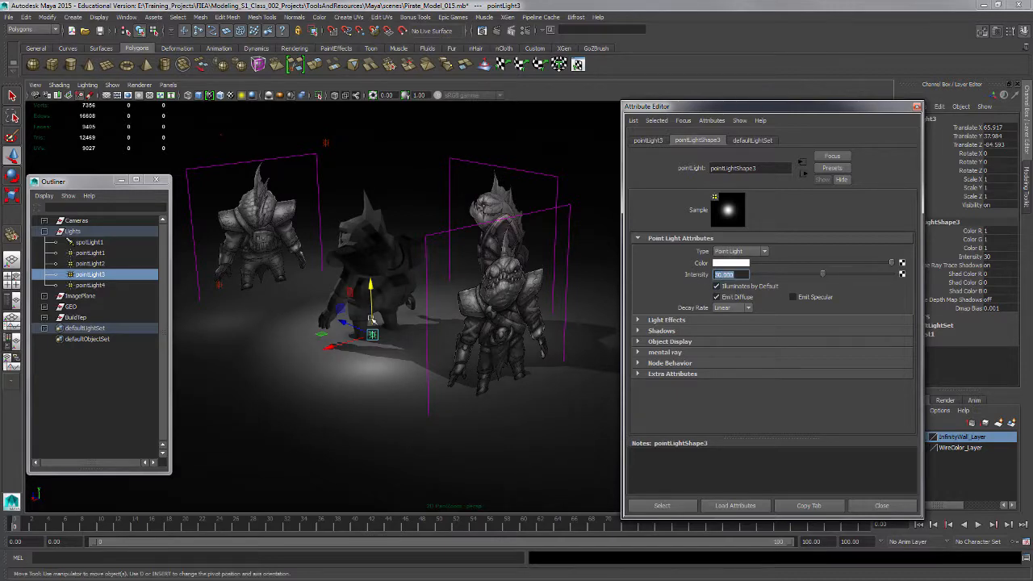
Select pointLight1, duplicate it, and move the copy behind the character.
alt+drag(372, 320, 478, 396)
alt+drag(356, 334, 285, 288)
click(259, 268)
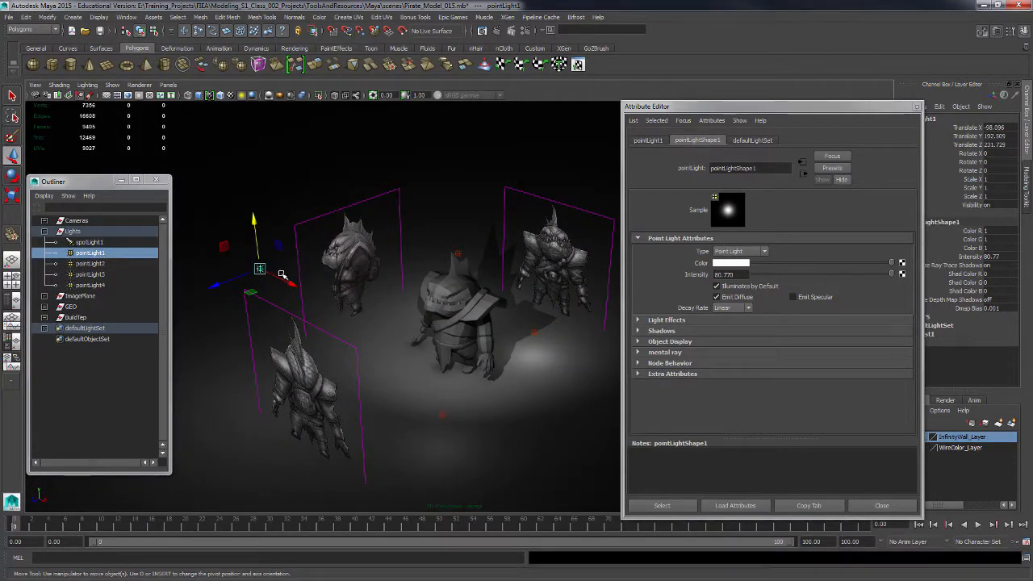
key(ctrl+d)
drag(234, 278, 489, 270)
alt+middle_drag(510, 283, 402, 313)
alt+drag(402, 313, 377, 298)
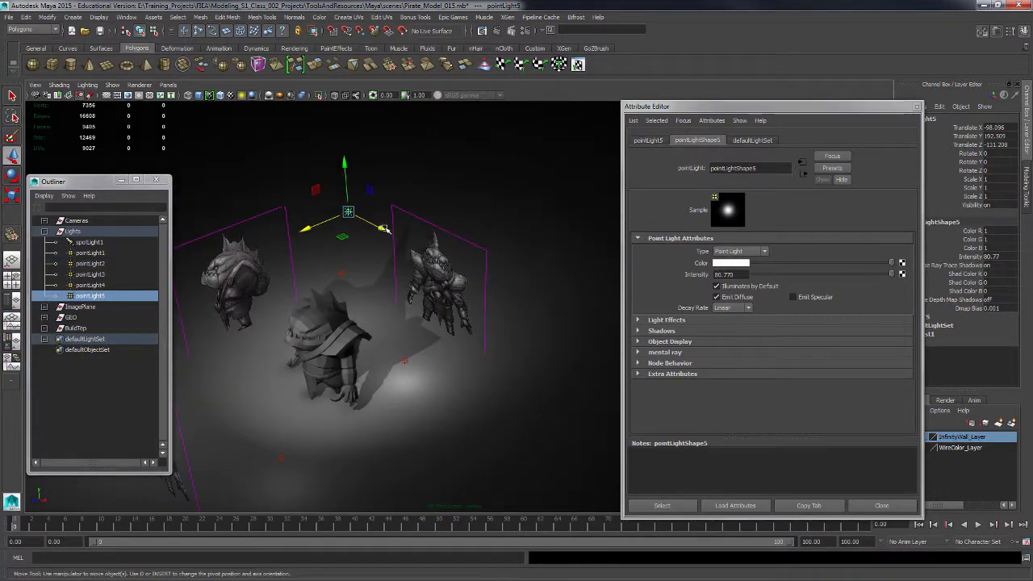
drag(386, 230, 421, 318)
Set the duplicated light's intensity to 30 with Linear decay.
double_click(724, 275)
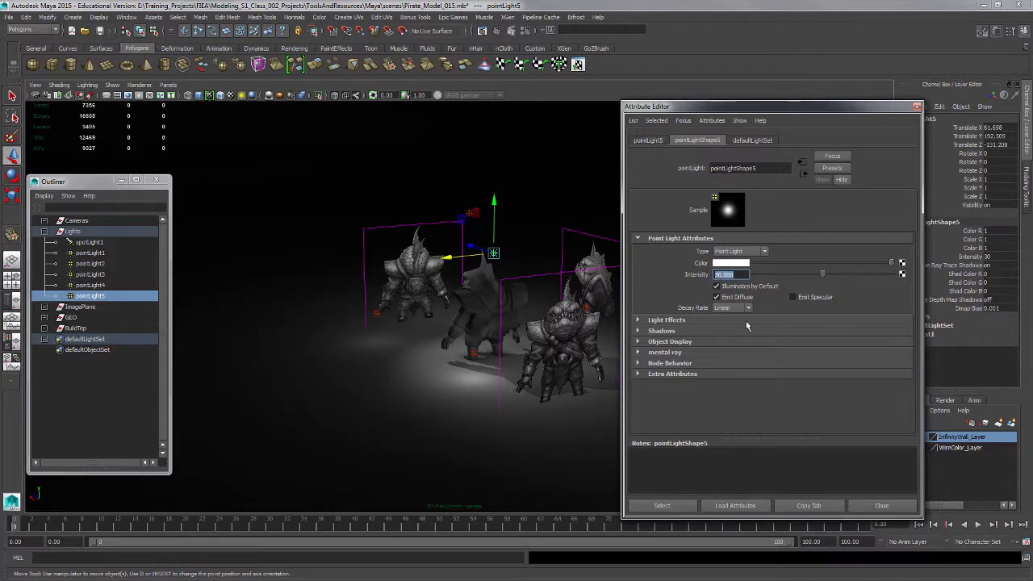
alt+drag(500, 354, 545, 366)
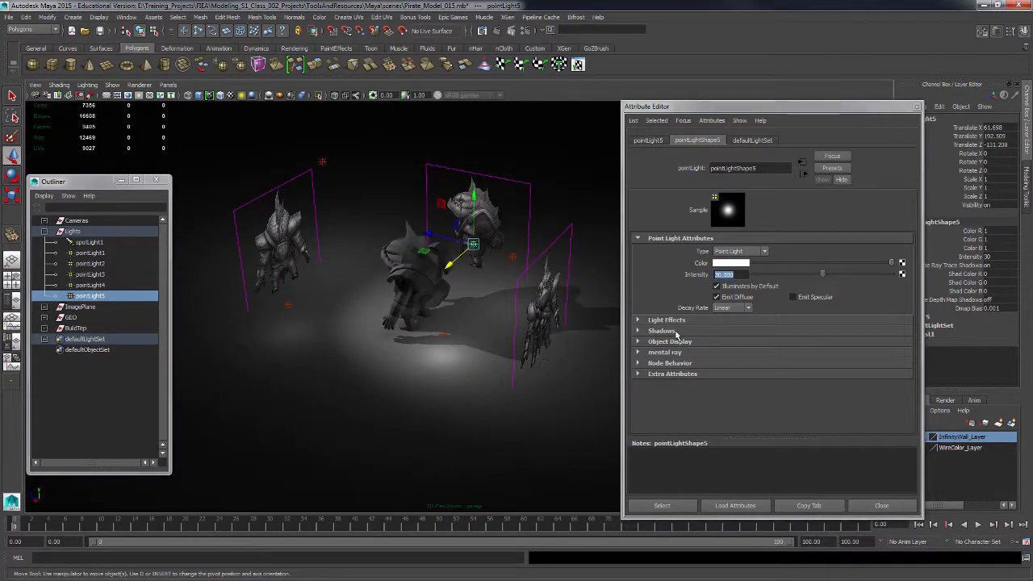
click(749, 311)
click(737, 326)
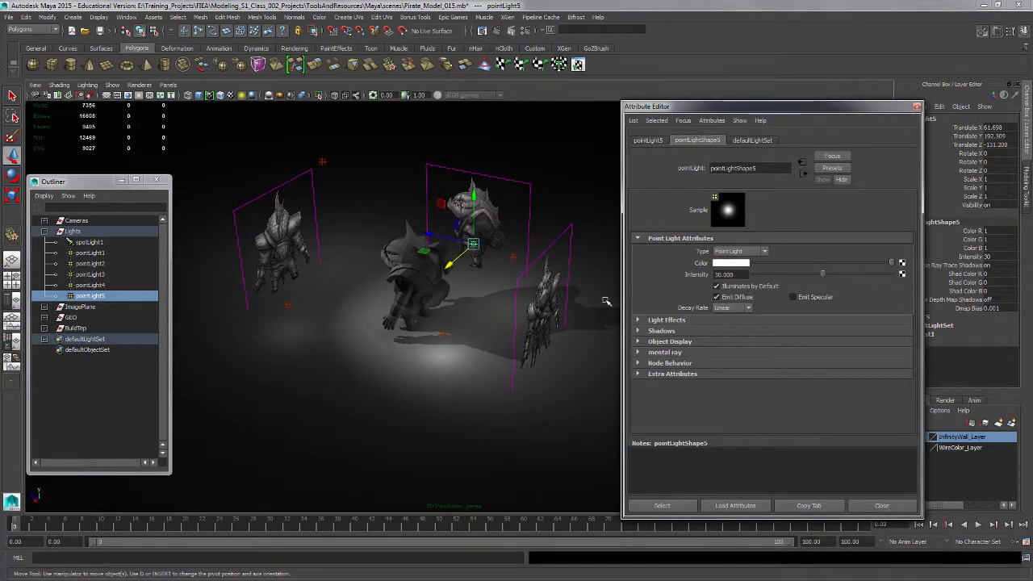
Select pointLight3, nudge it slightly, and set its intensity to 25.
alt+drag(494, 277, 517, 273)
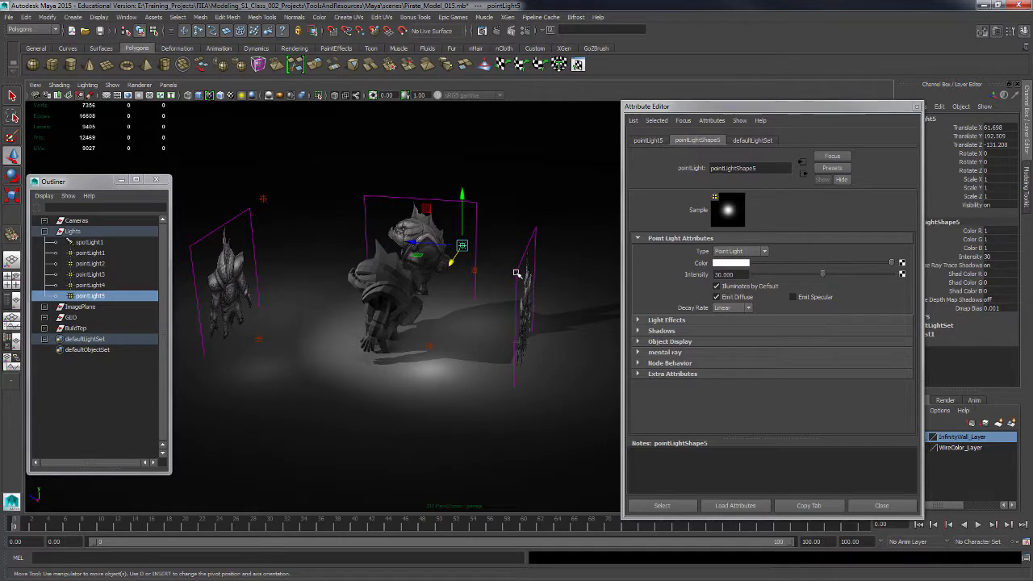
mouse_move(421, 319)
alt+mouse_down()
mouse_move(512, 376)
mouse_move(419, 363)
mouse_move(421, 316)
mouse_move(421, 363)
mouse_move(413, 315)
mouse_move(415, 347)
mouse_move(410, 328)
alt+mouse_up()
click(421, 365)
drag(427, 369, 423, 372)
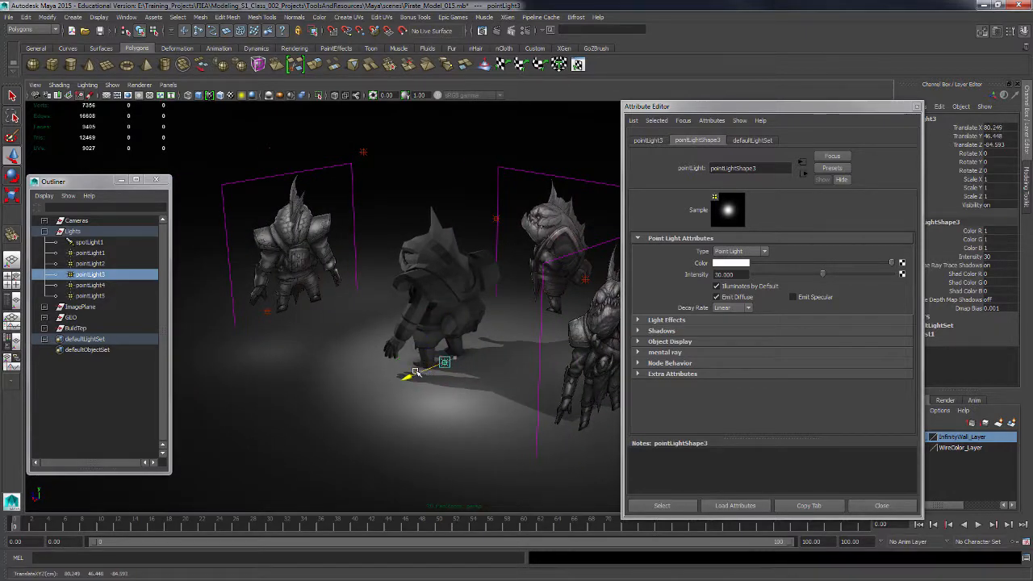
drag(741, 274, 696, 276)
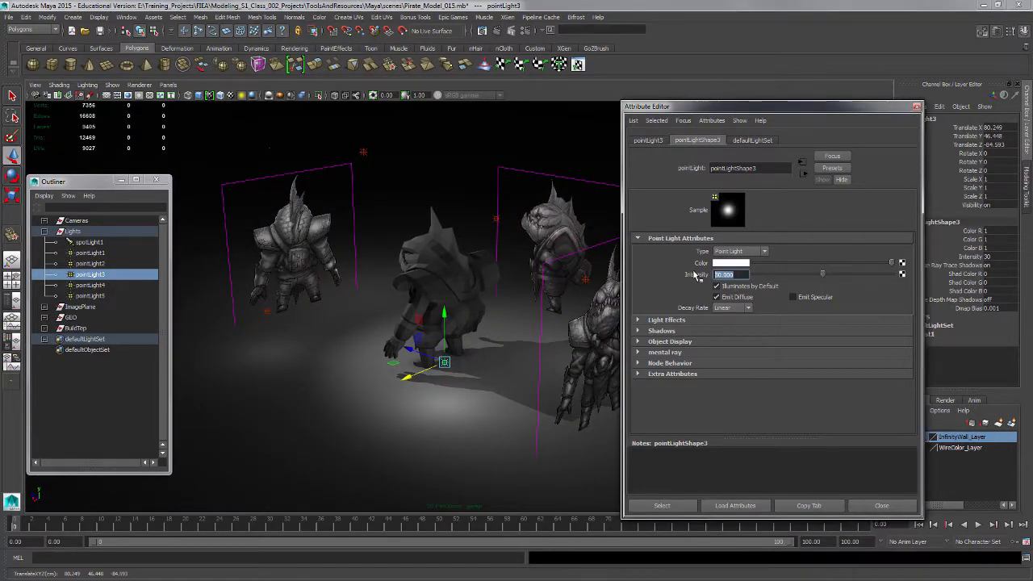
text(25)
key(Return)
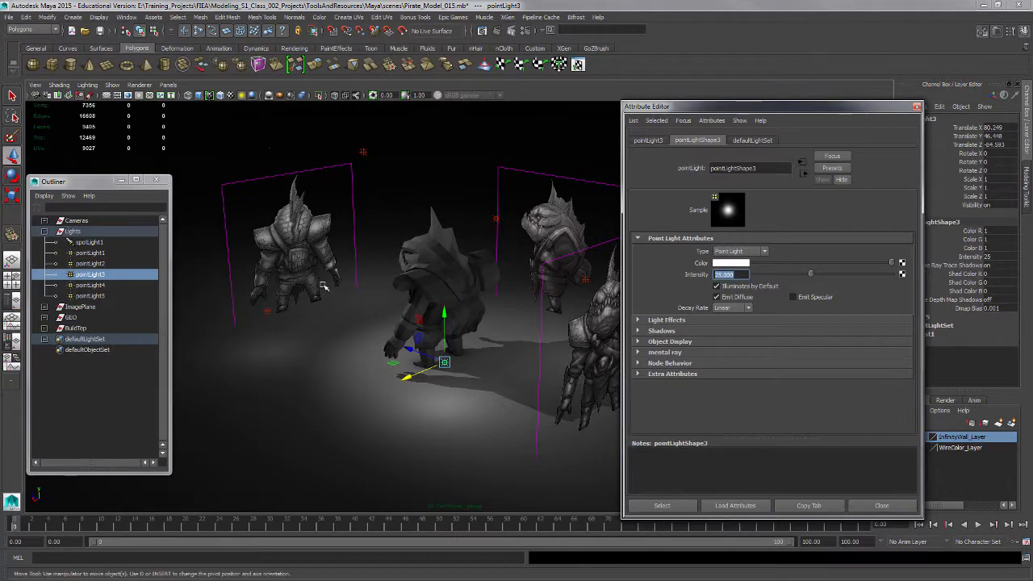
Close the Attribute Editor, collapse the Lights group, and examine the lit character's back.
click(112, 85)
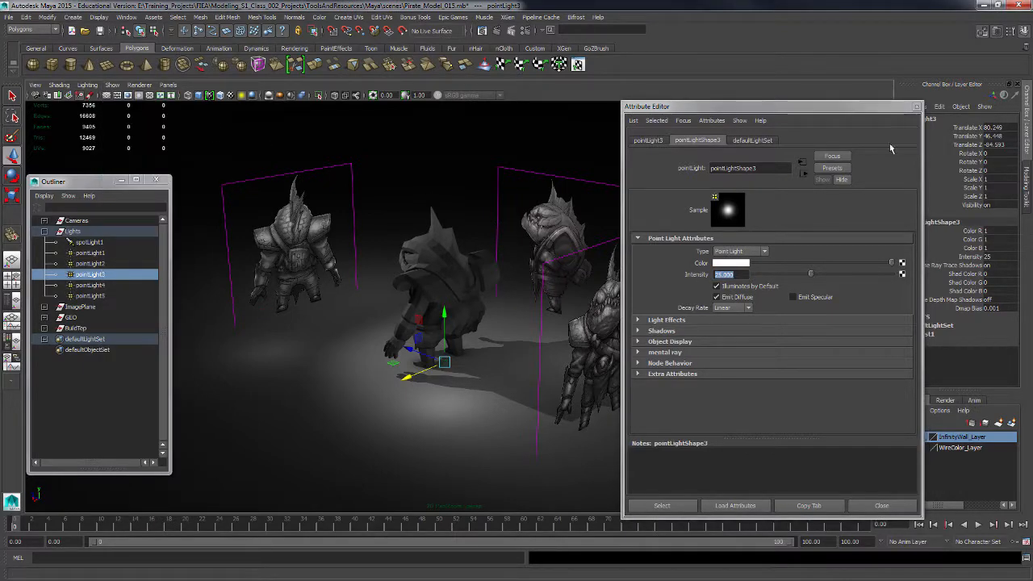
key(ctrl+a)
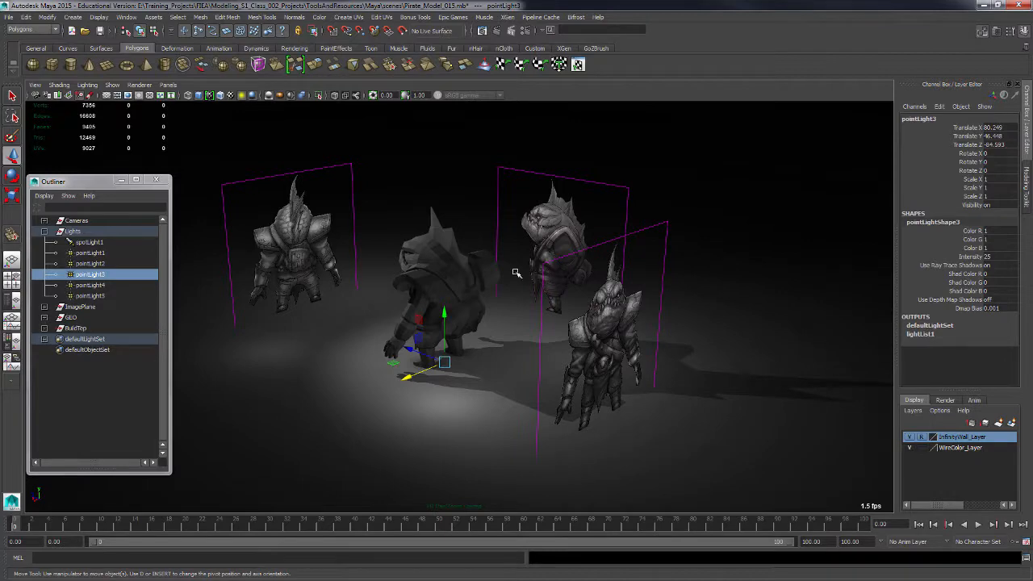
click(44, 231)
alt+drag(510, 300, 486, 318)
click(355, 211)
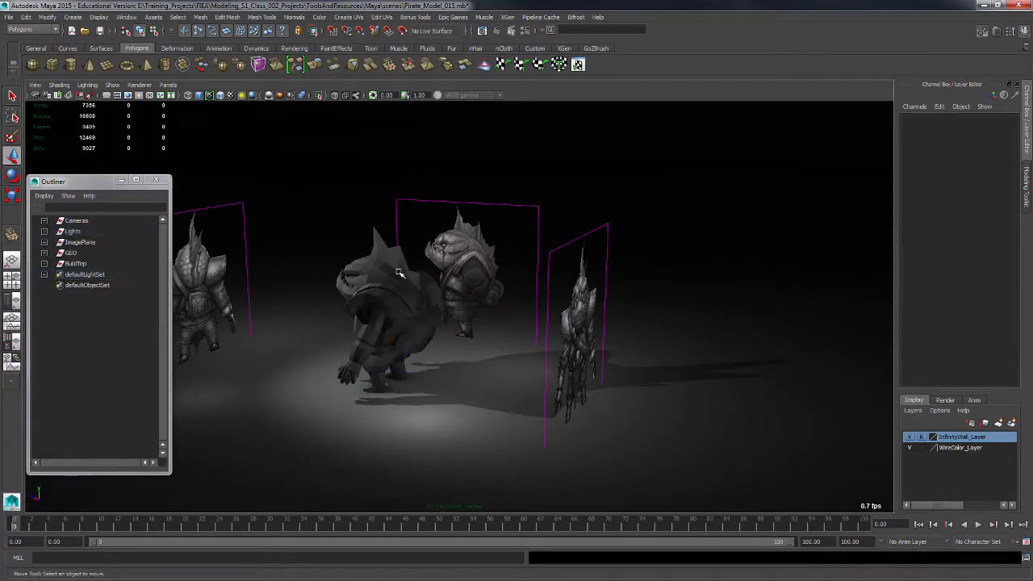
alt+right_drag(398, 273, 557, 350)
alt+drag(558, 350, 714, 327)
alt+middle_drag(714, 327, 587, 280)
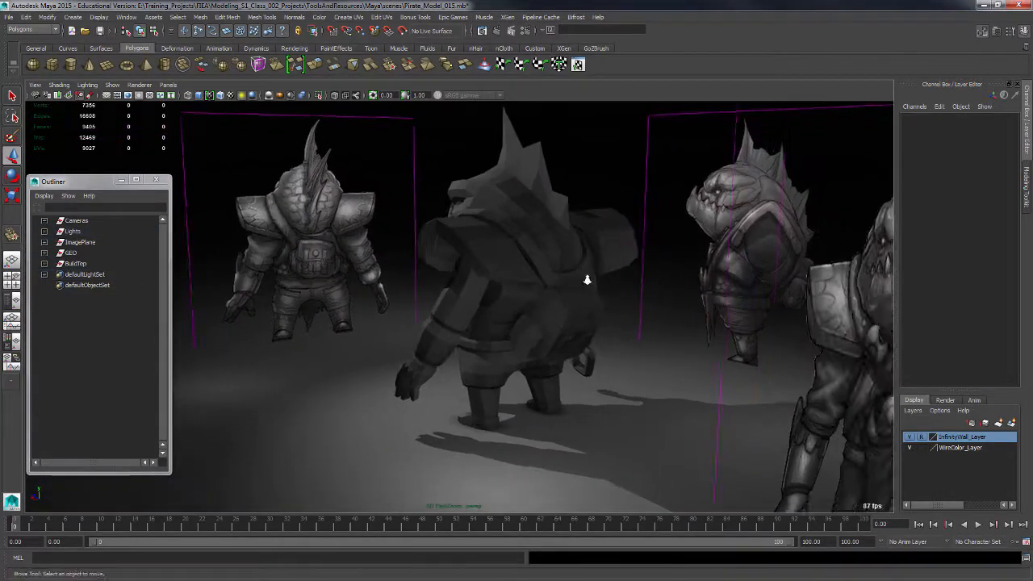
alt+drag(587, 280, 622, 348)
key(space)
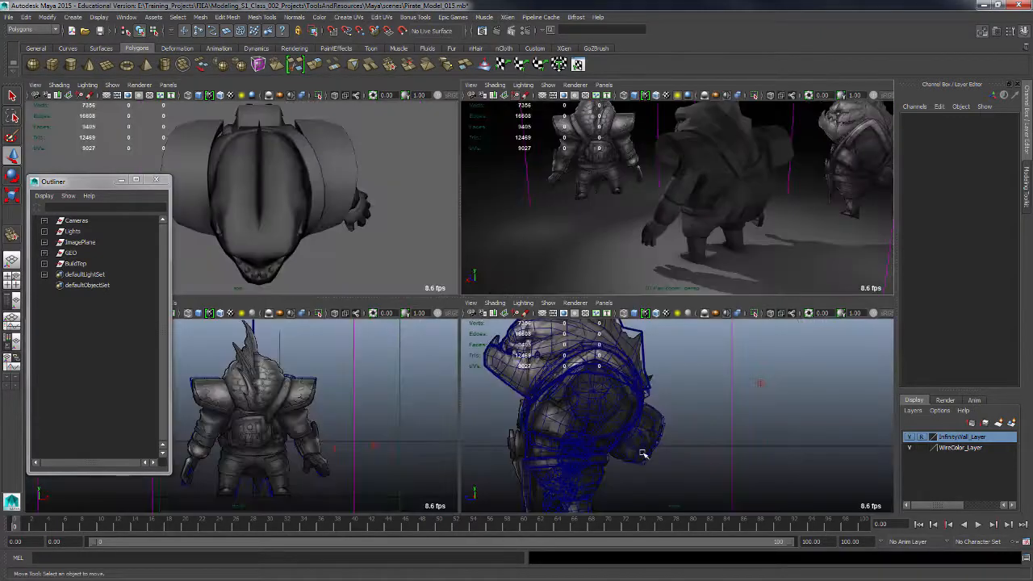
key(space)
Select the left back pouch and move one of its lower vertices down.
alt+drag(571, 384, 315, 435)
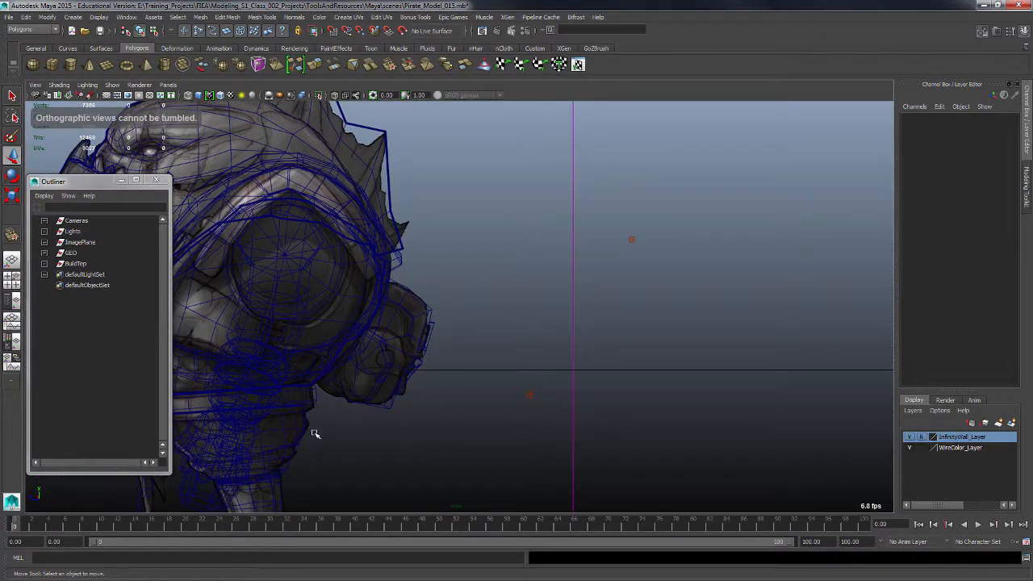
click(376, 397)
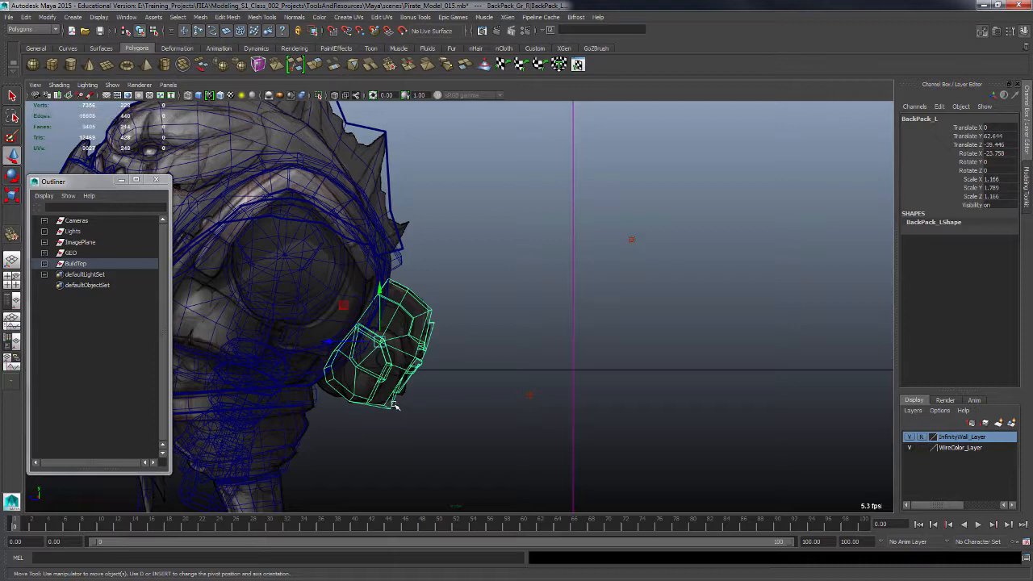
key(F9)
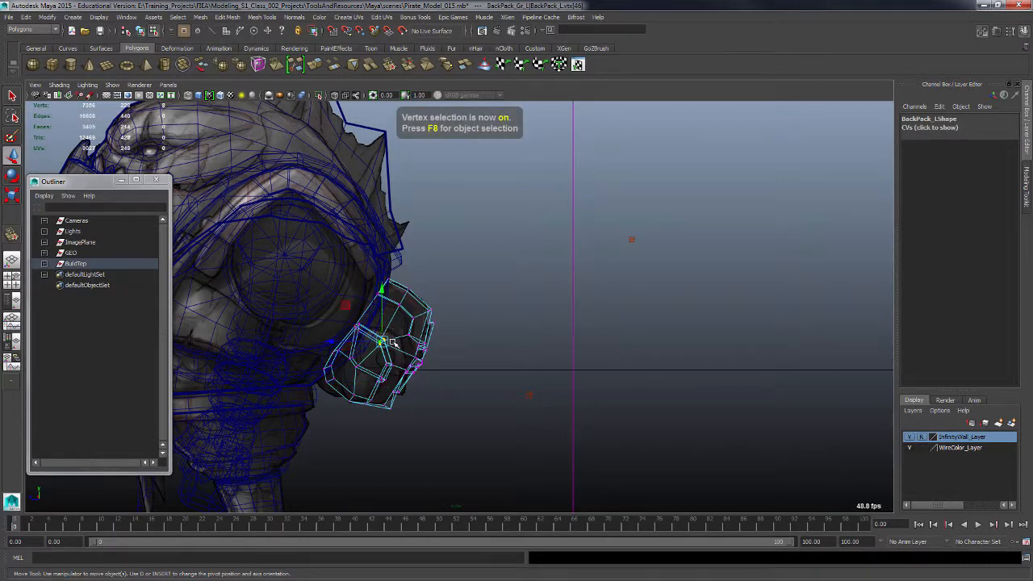
key(b)
drag(386, 343, 387, 409)
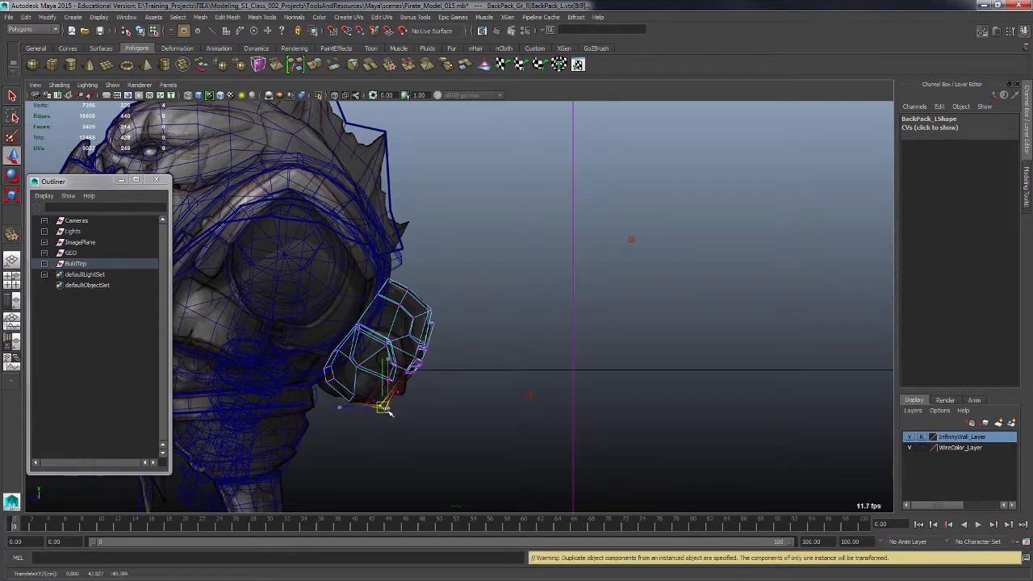
Select the pouch's upper vertex row in the top view and nudge those vertices to fit the back.
click(442, 298)
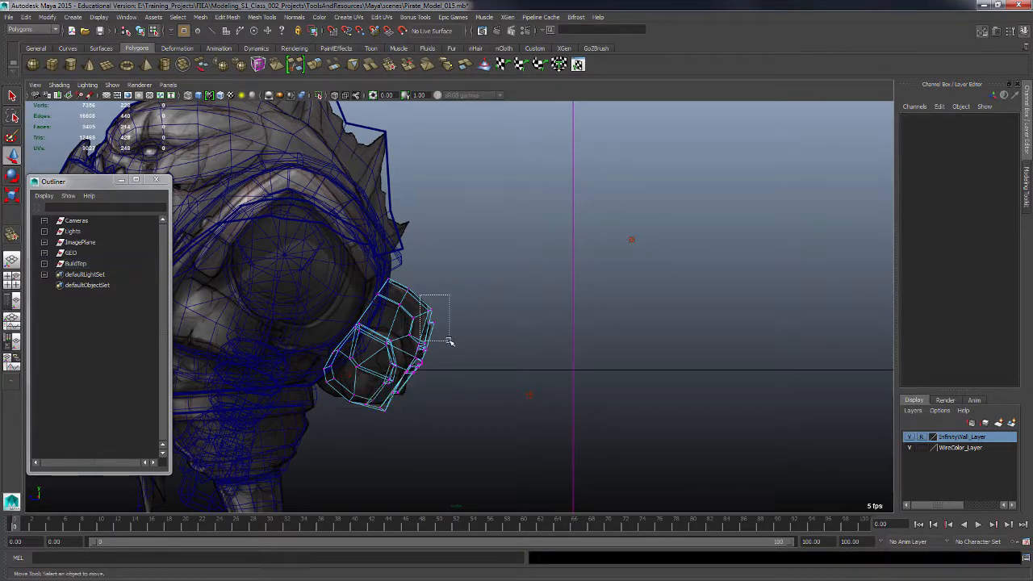
drag(449, 341, 451, 340)
key(space)
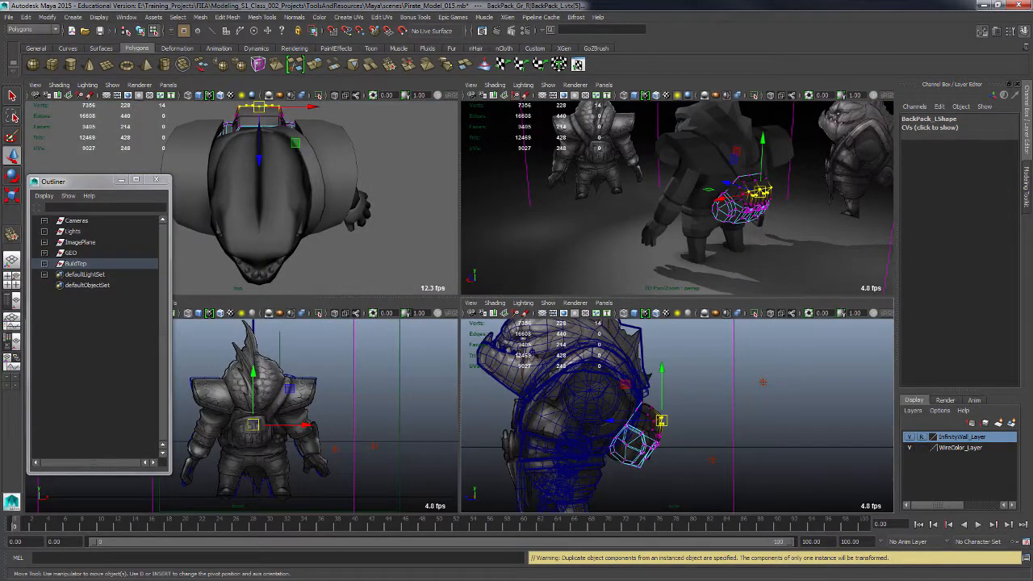
key(space)
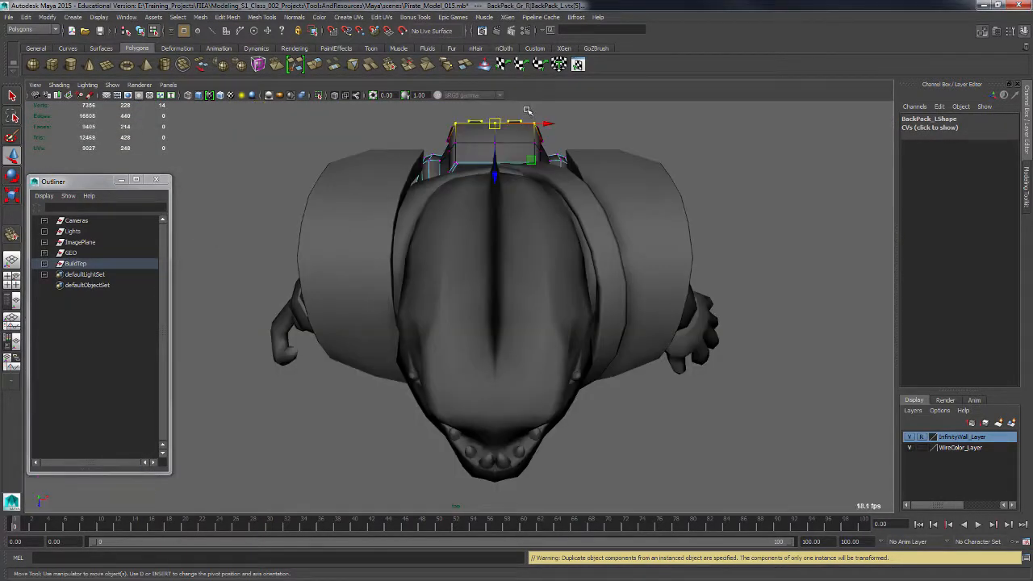
drag(527, 110, 552, 194)
key(space)
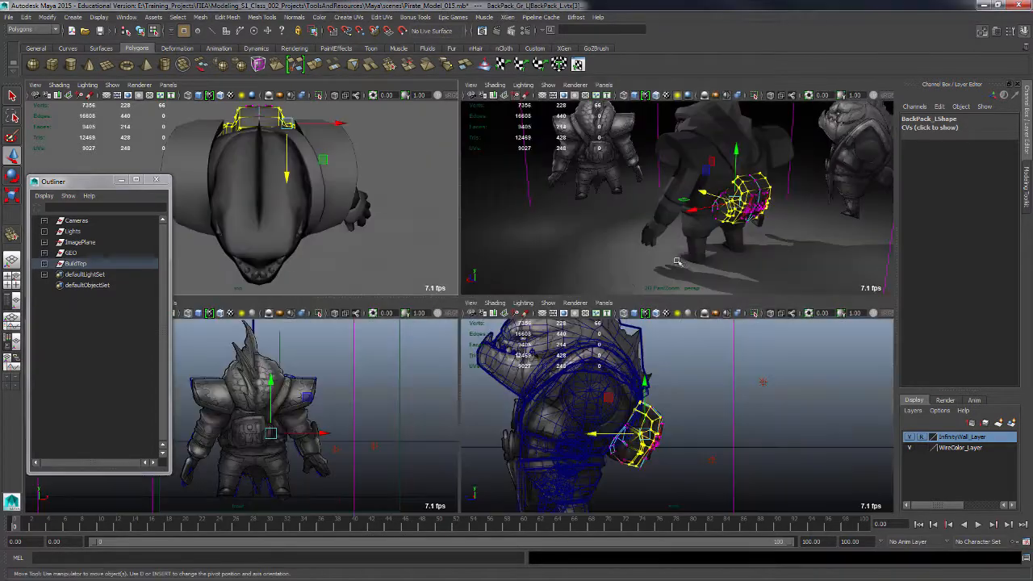
key(space)
alt+drag(638, 282, 570, 332)
alt+middle_drag(570, 333, 532, 378)
alt+drag(533, 377, 593, 420)
alt+right_drag(593, 420, 616, 396)
alt+drag(615, 396, 578, 430)
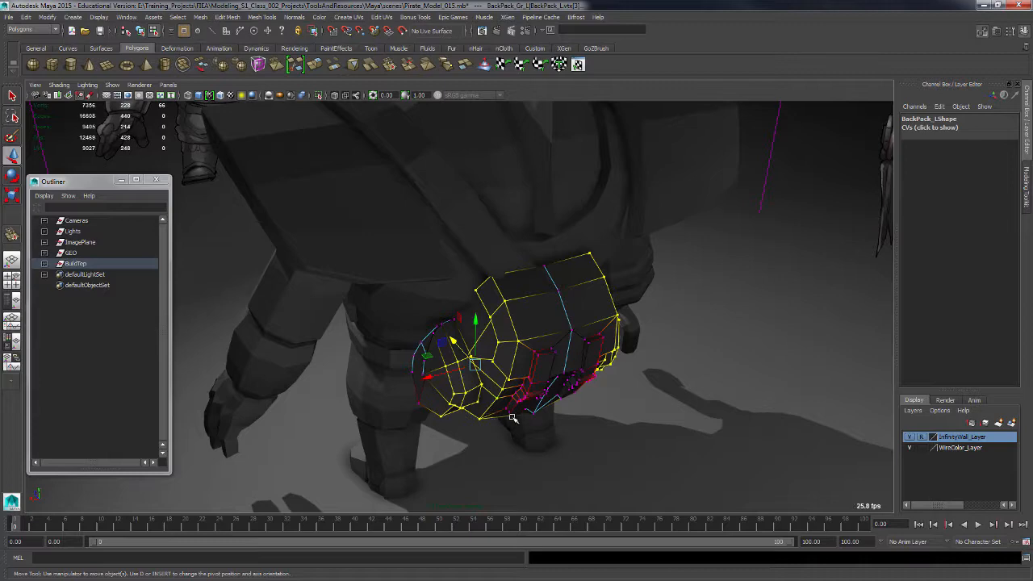
mouse_move(517, 403)
mouse_down()
mouse_move(518, 412)
mouse_move(508, 389)
mouse_up()
alt+drag(551, 417, 566, 413)
Adjust the pouch's lower corner vertex where it meets the belt.
key(f)
alt+right_drag(648, 413, 409, 221)
alt+drag(409, 221, 317, 411)
click(323, 409)
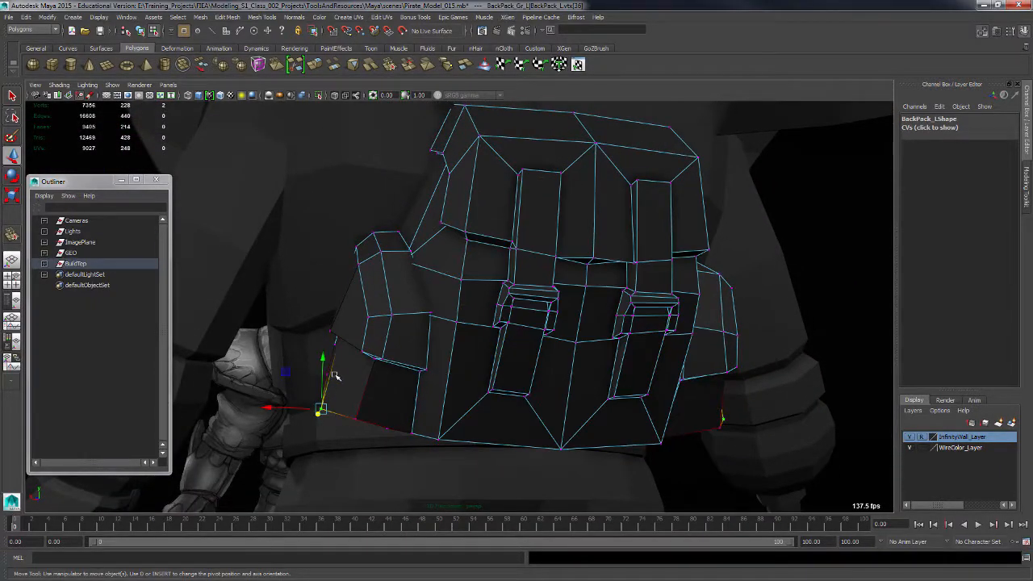
drag(323, 365, 326, 355)
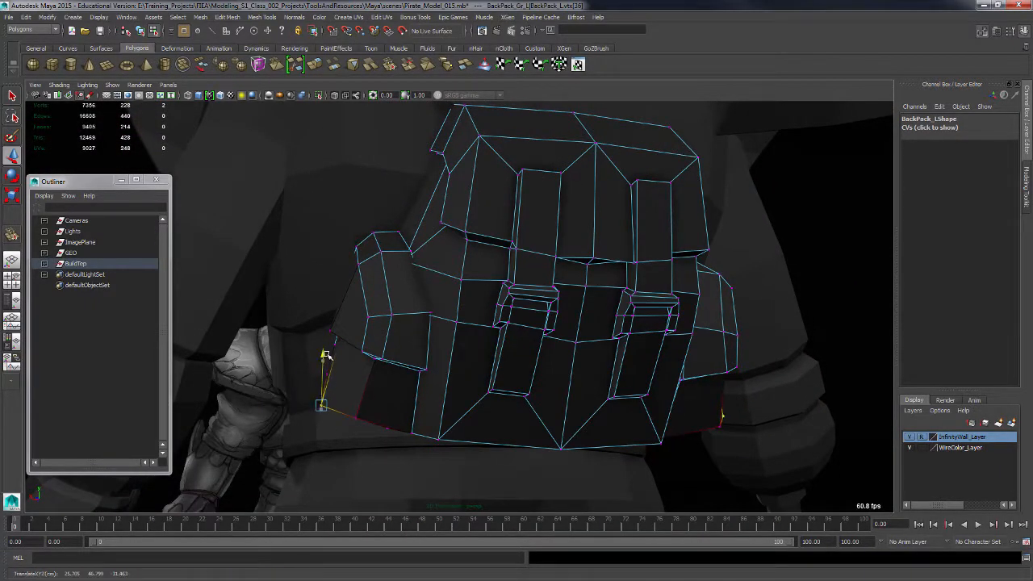
click(311, 404)
key(ctrl+z)
drag(309, 402, 312, 401)
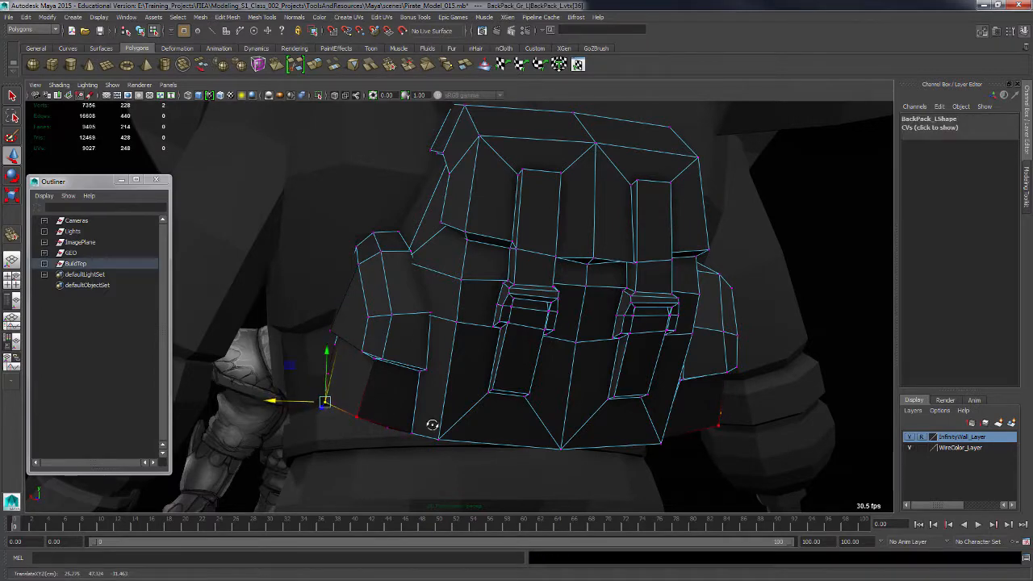
Tweak the pouch's outer-end vertices to round its shape.
alt+drag(431, 424, 356, 319)
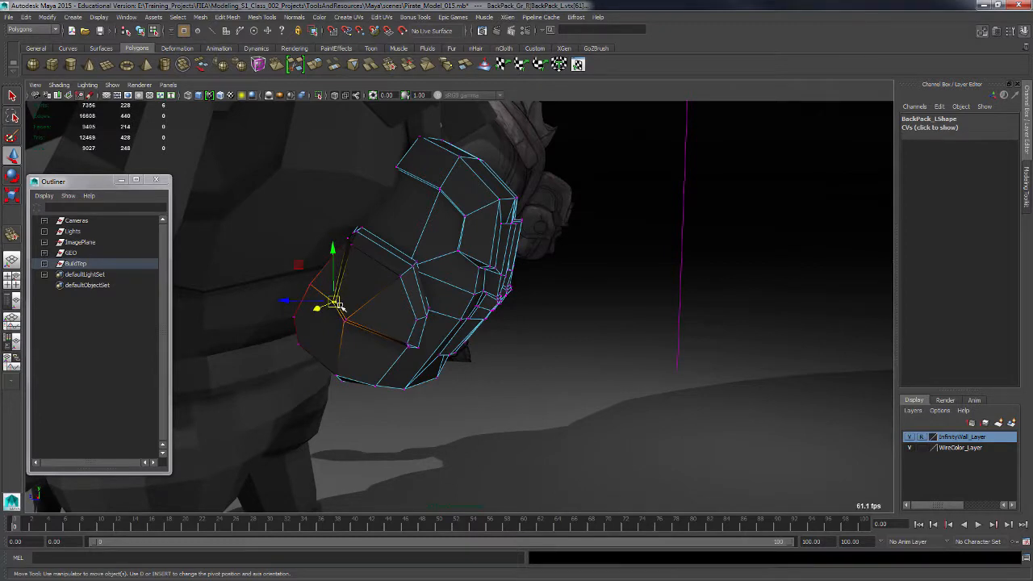
drag(328, 283, 352, 332)
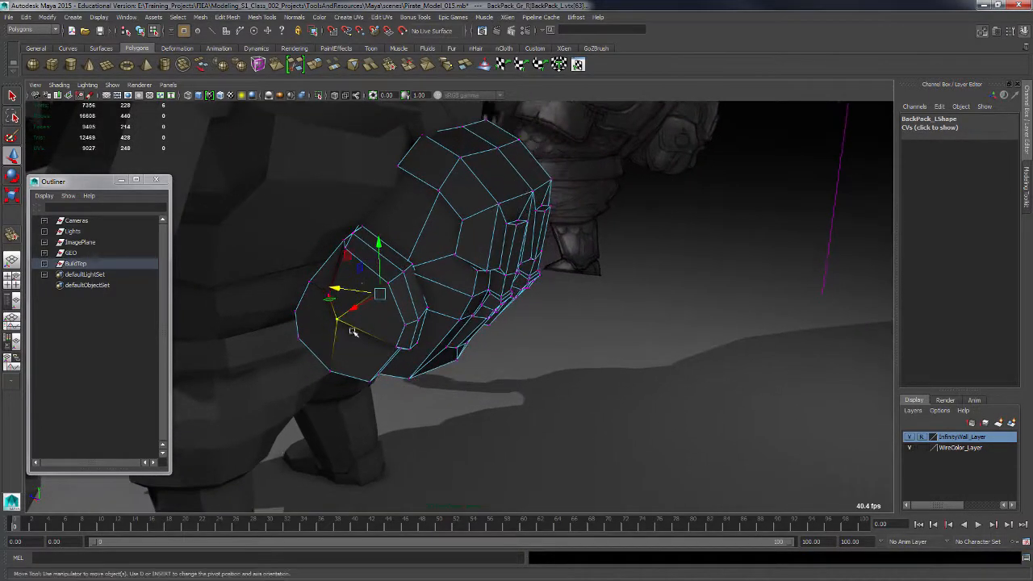
ctrl+drag(427, 326, 428, 326)
alt+drag(357, 335, 332, 324)
alt+drag(405, 312, 489, 347)
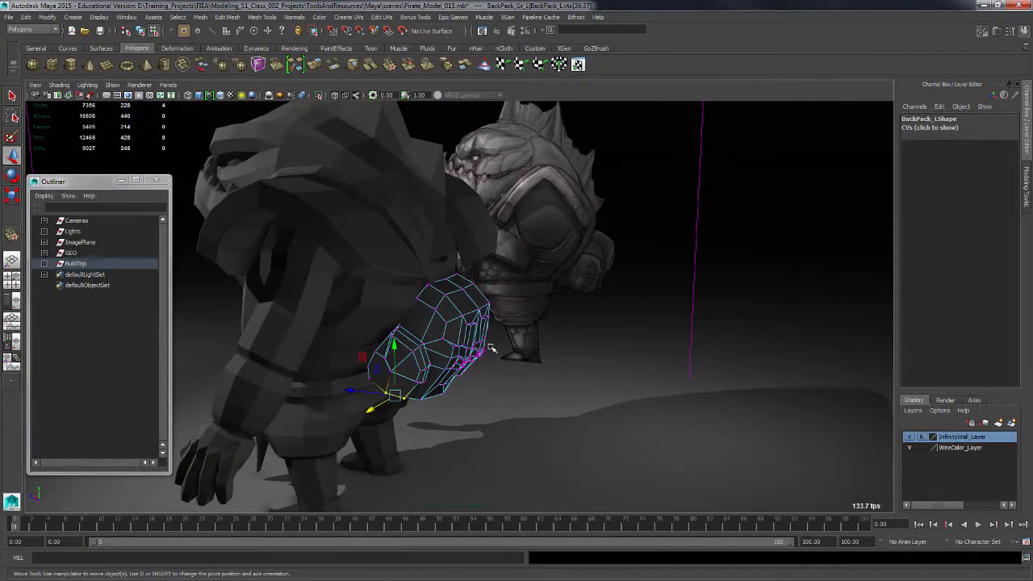
Return to object mode and clear the selection.
key(F8)
alt+drag(621, 392, 660, 305)
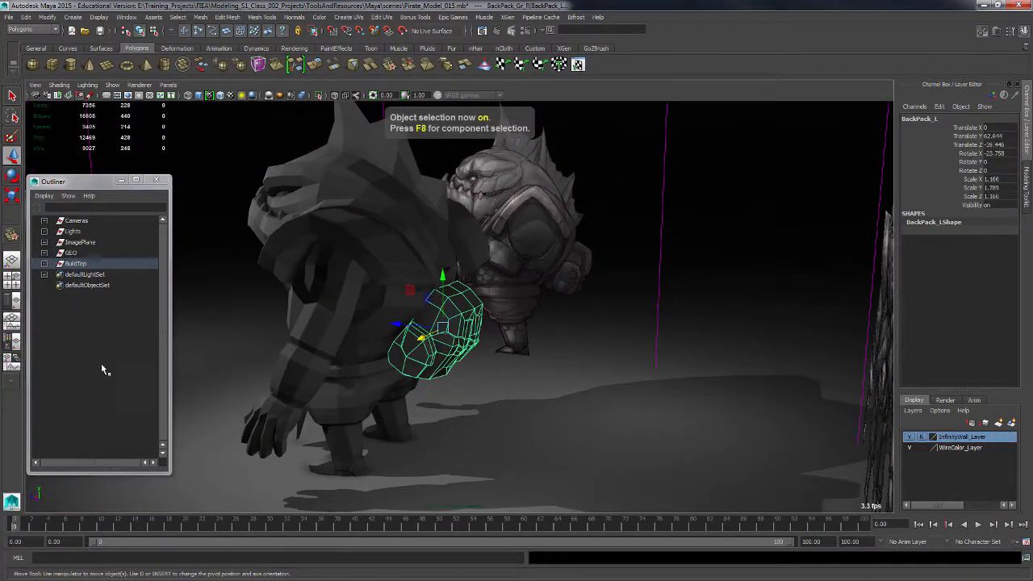
click(75, 263)
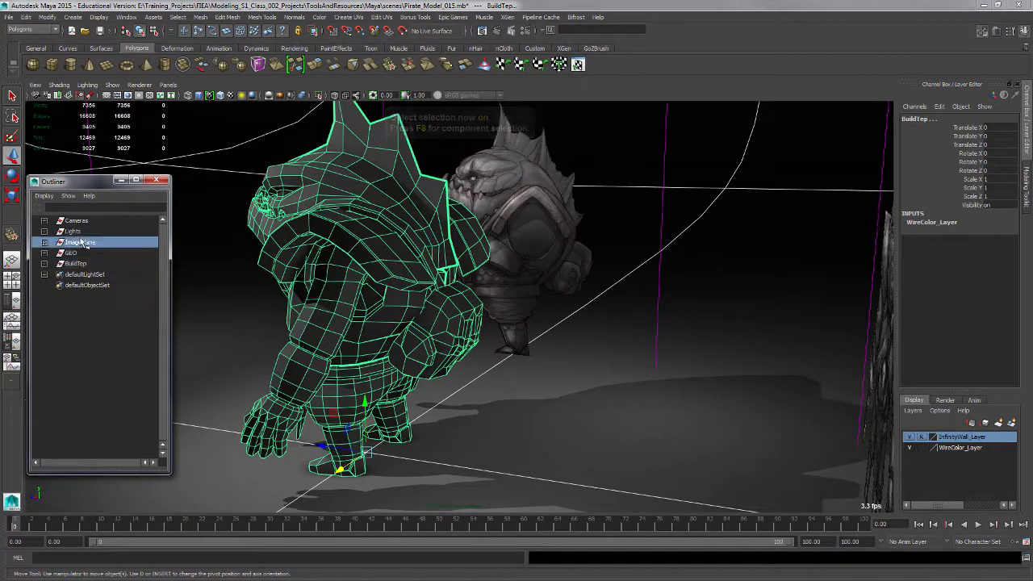
click(101, 382)
alt+drag(558, 390, 590, 388)
Hide image planes in the perspective view.
click(112, 85)
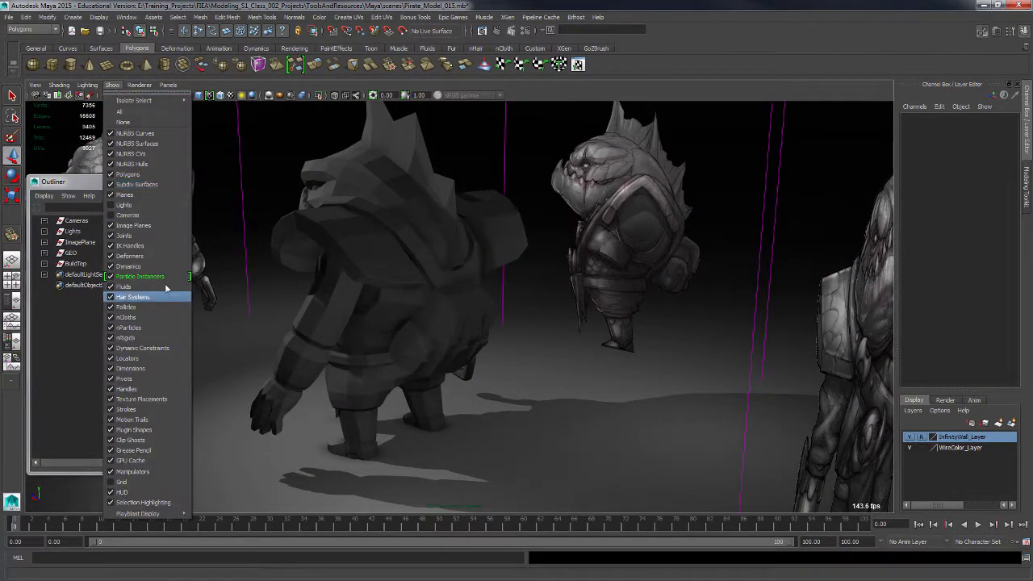
click(141, 225)
alt+drag(576, 322, 467, 405)
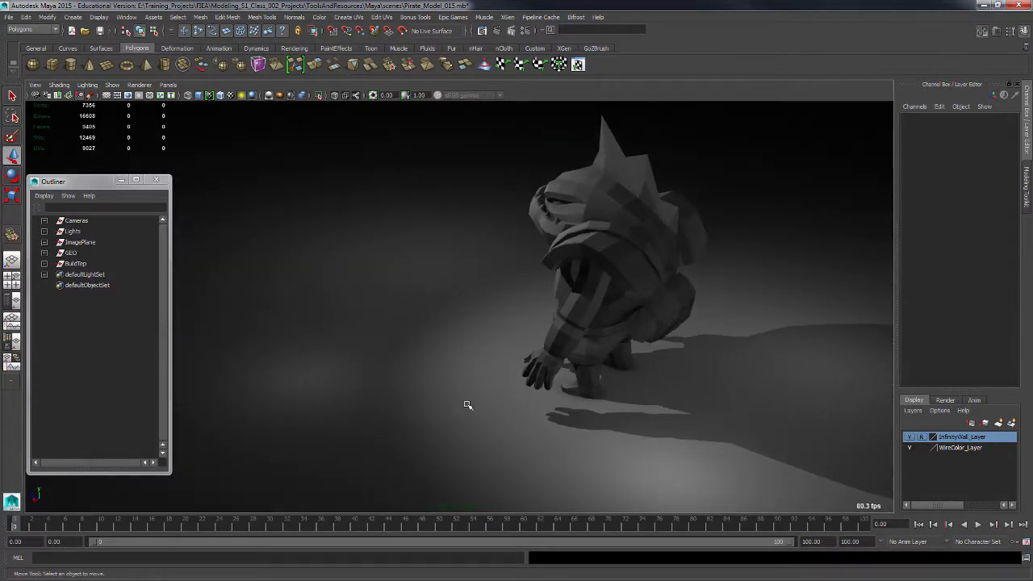
Expand the lights group, select pointLight1 and try repositioning it, then undo the move.
click(45, 231)
click(91, 253)
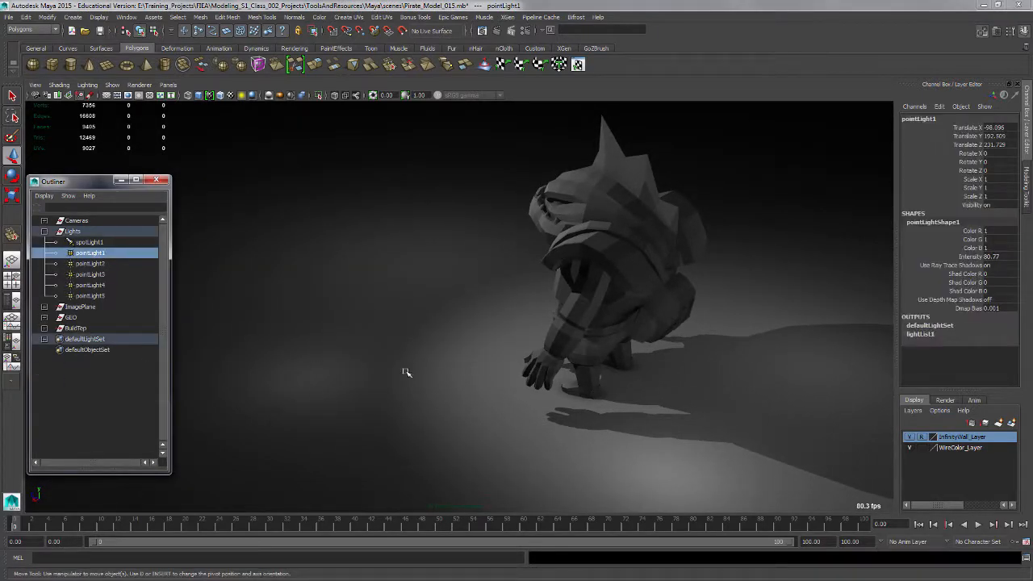
alt+middle_drag(573, 310, 606, 394)
alt+right_drag(605, 394, 511, 334)
drag(410, 151, 438, 159)
key(ctrl+z)
Select pointLight4 and move it upward and closer to the character.
click(100, 265)
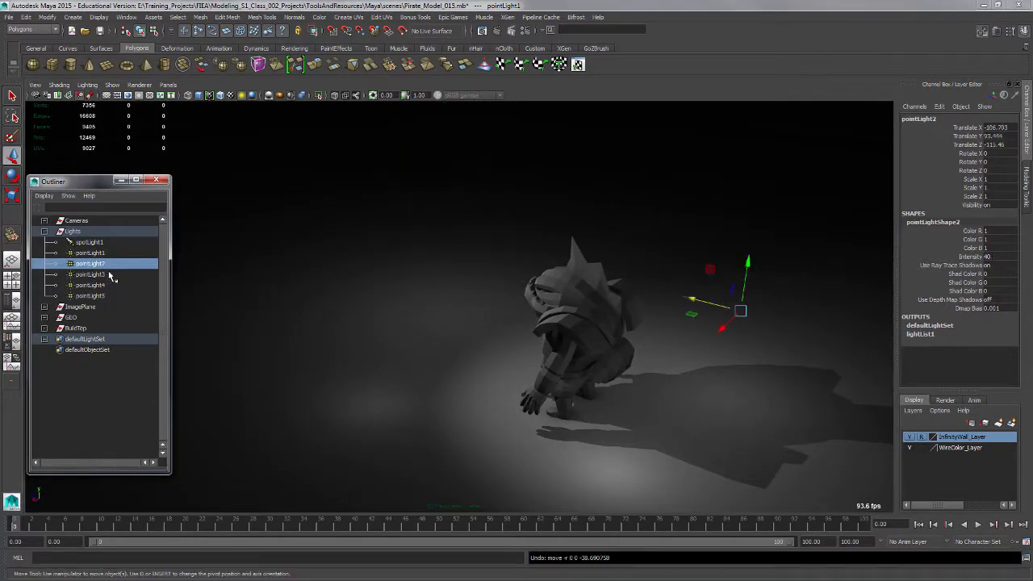
click(91, 274)
click(93, 285)
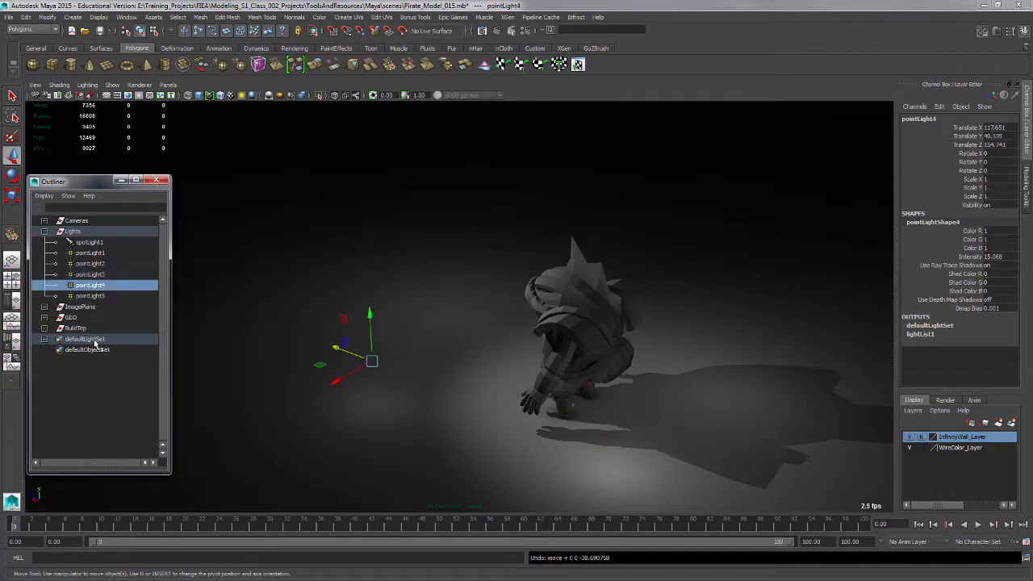
drag(371, 313, 371, 313)
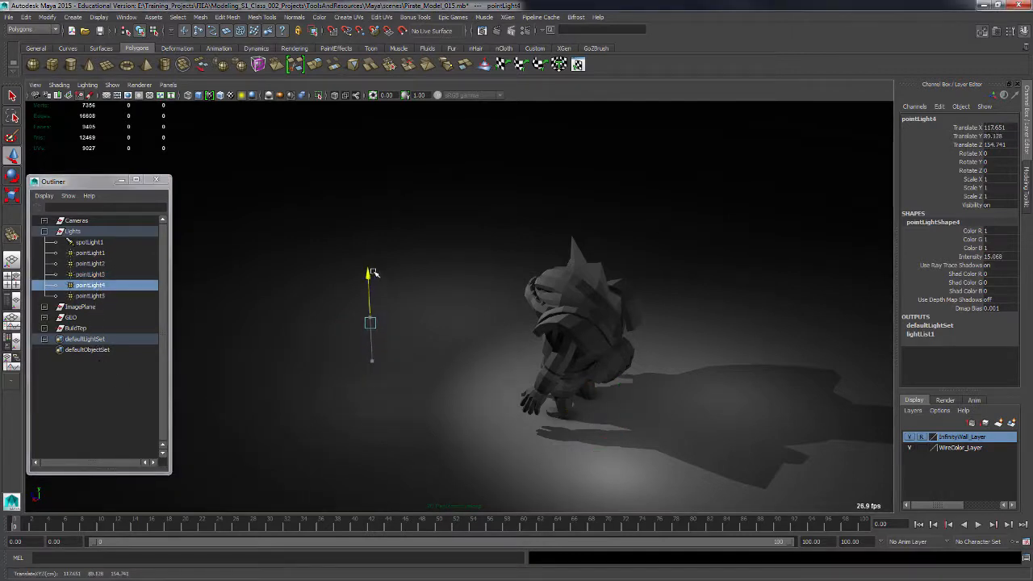
alt+drag(507, 392, 558, 385)
drag(353, 339, 352, 339)
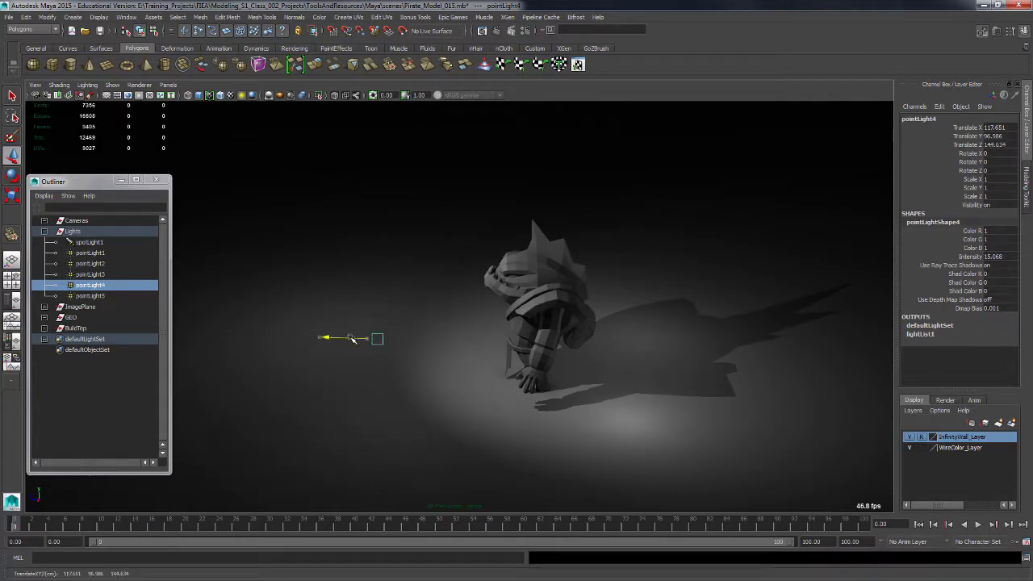
alt+drag(510, 376, 549, 394)
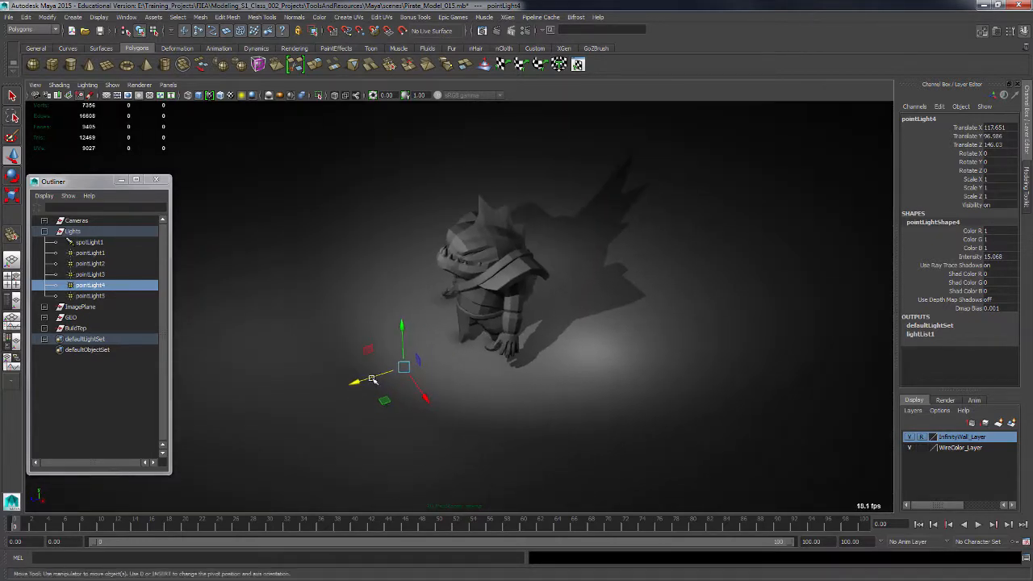
drag(370, 376, 406, 357)
drag(404, 321, 404, 312)
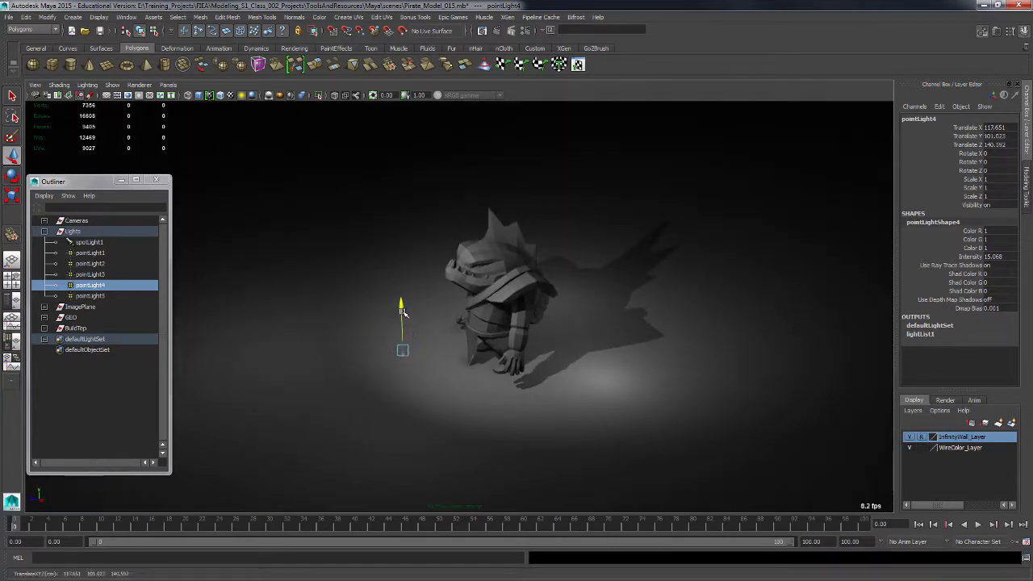
click(155, 405)
alt+drag(563, 411, 622, 404)
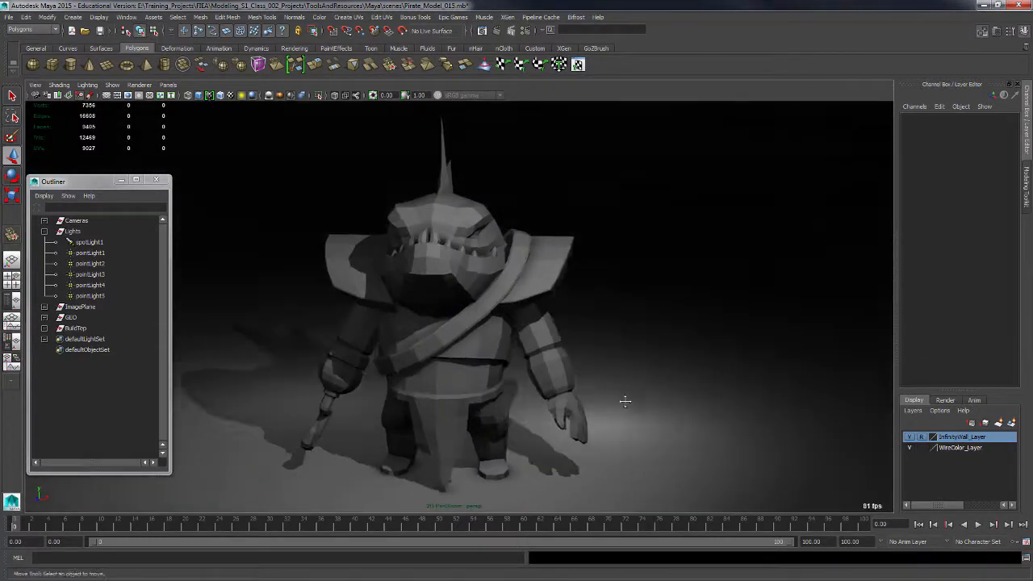
Orbit around the character's back to inspect the pouch and its strap.
drag(474, 262, 282, 284)
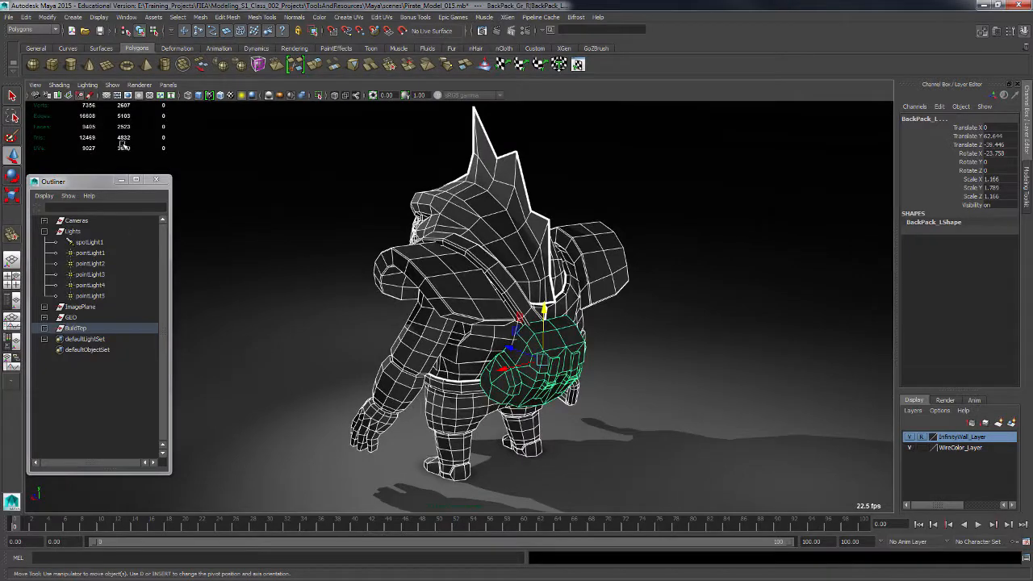
click(612, 378)
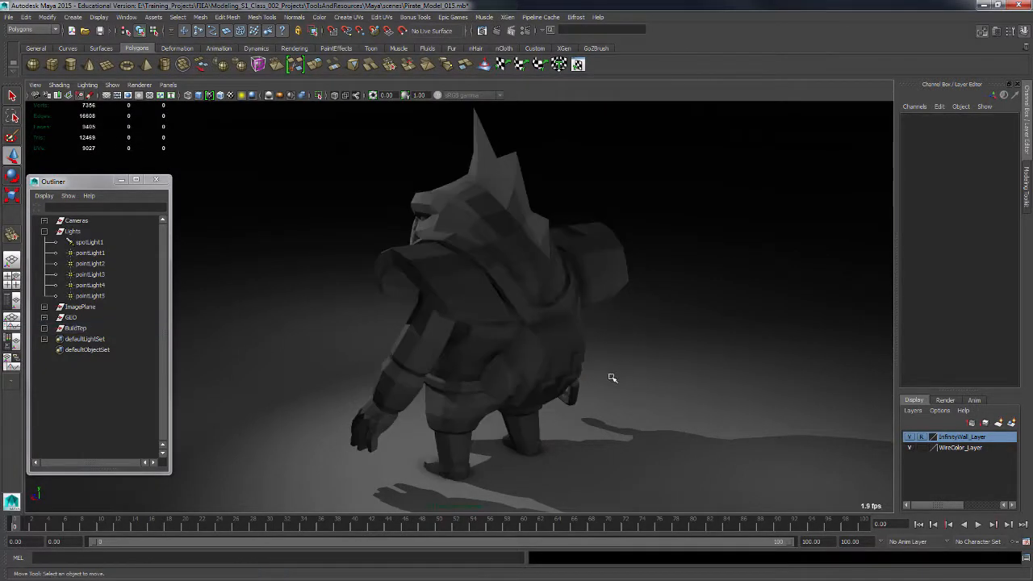
drag(600, 461, 565, 380)
click(569, 382)
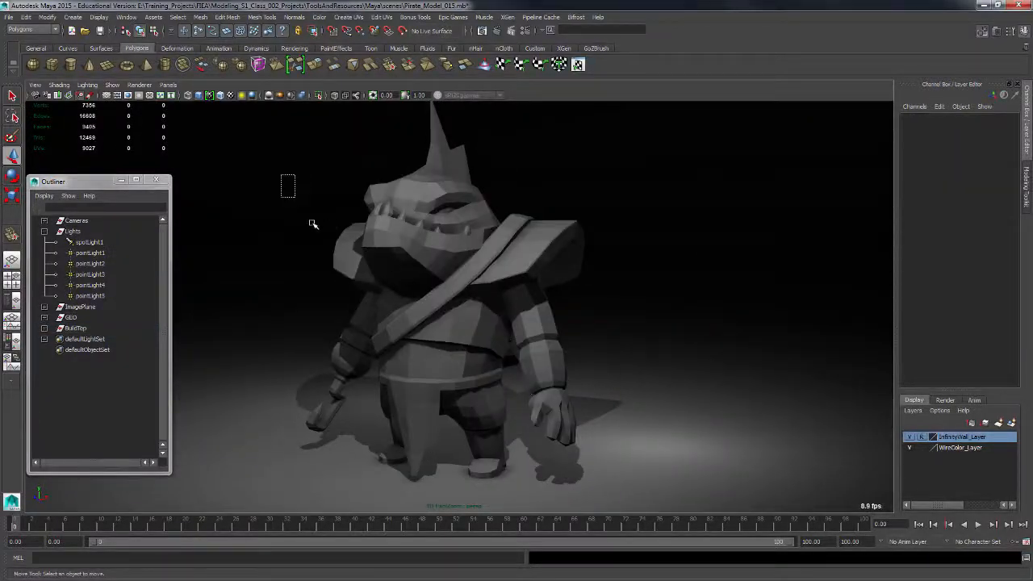
drag(314, 225, 627, 380)
alt+middle_drag(452, 257, 445, 367)
alt+right_drag(446, 367, 476, 373)
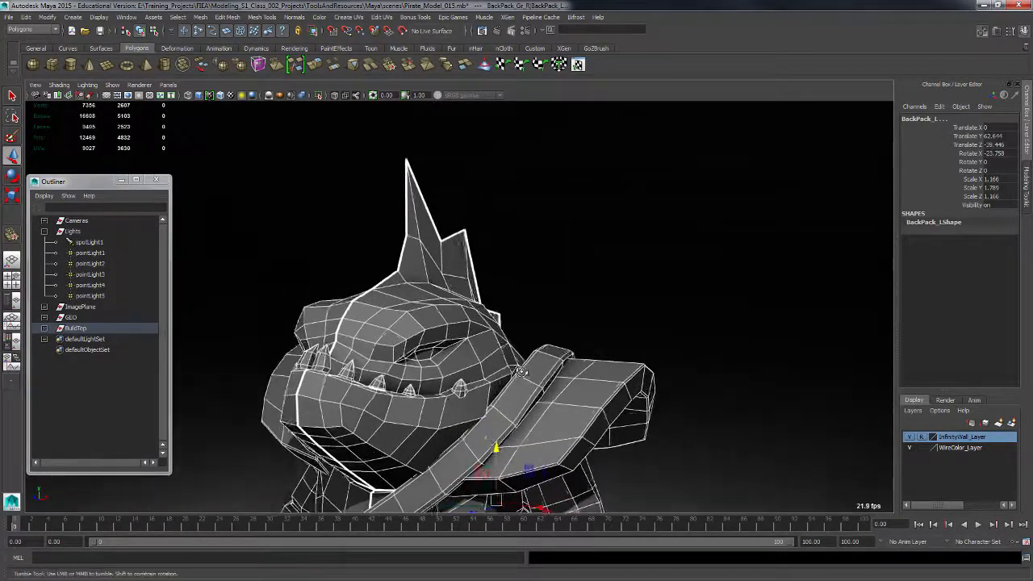
alt+drag(476, 373, 381, 343)
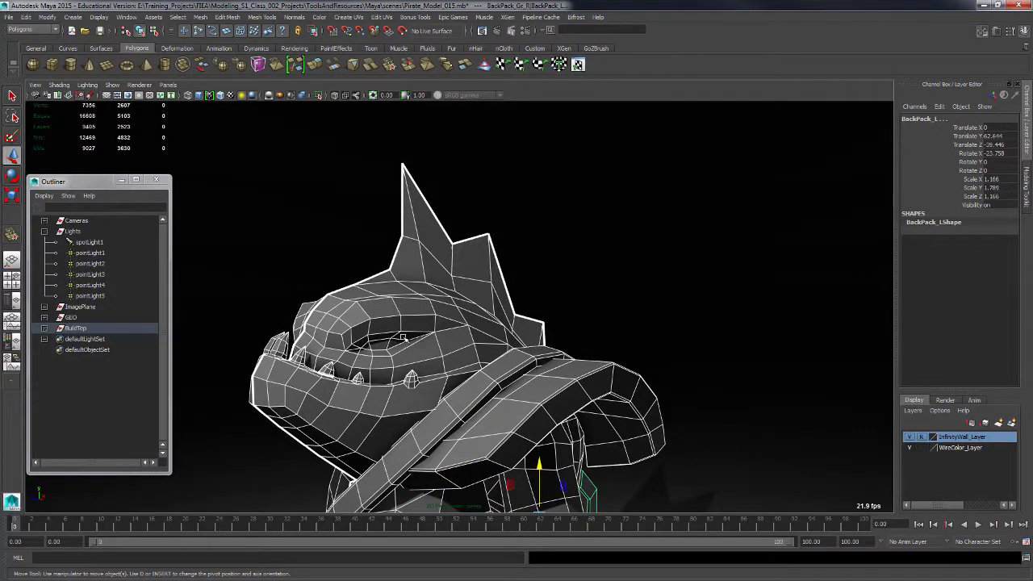
alt+drag(373, 375, 602, 438)
alt+right_drag(602, 438, 540, 438)
alt+middle_drag(540, 438, 542, 432)
alt+drag(516, 390, 468, 345)
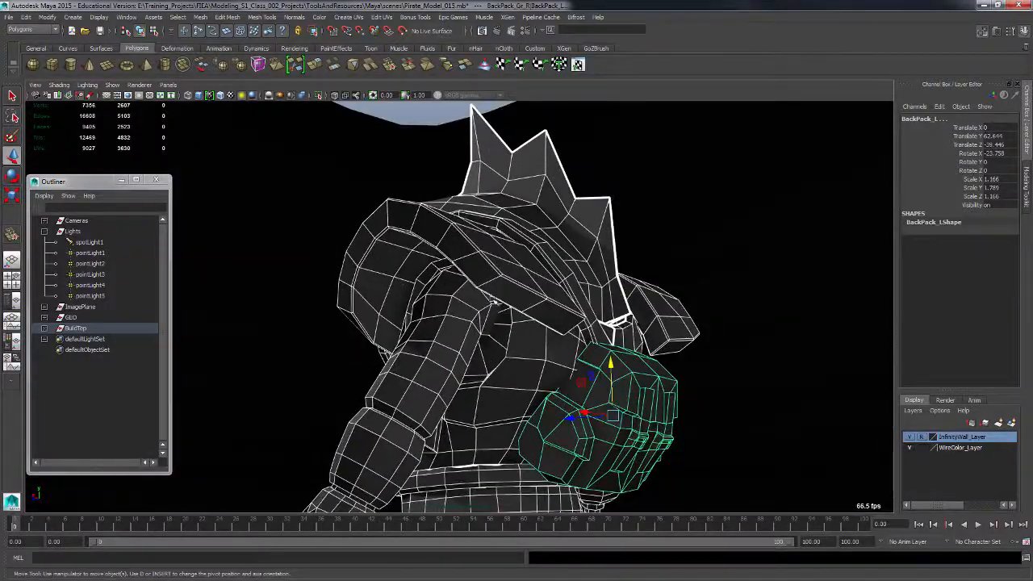
alt+drag(487, 295, 465, 341)
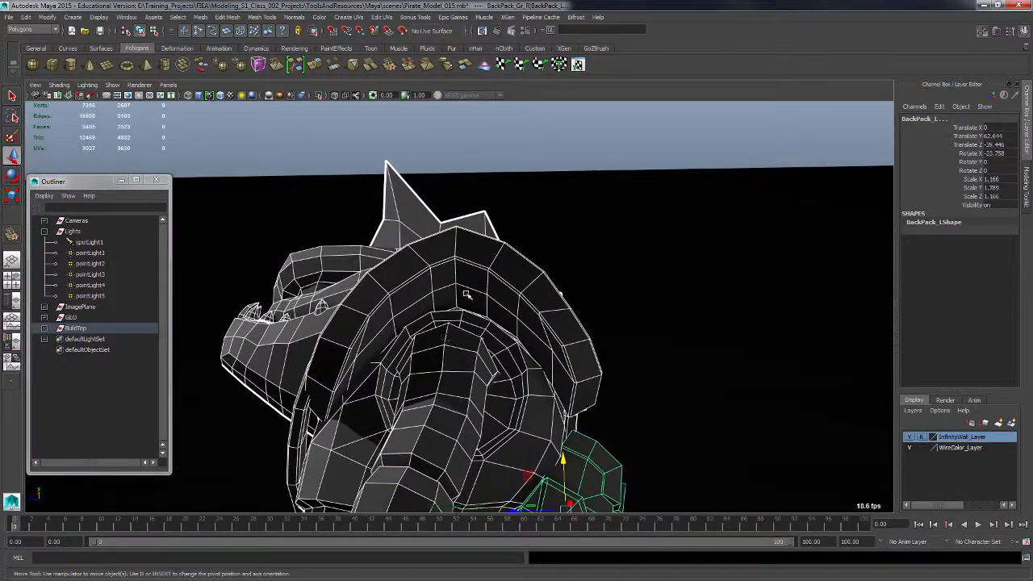
alt+drag(550, 376, 576, 427)
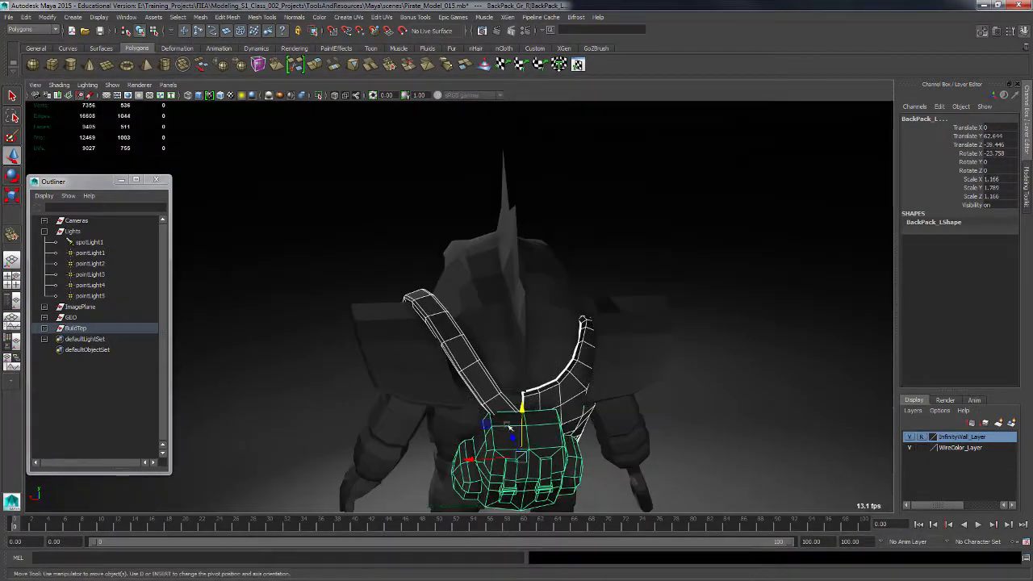
click(310, 423)
alt+drag(307, 426, 503, 424)
scroll(503, 425, up, 2)
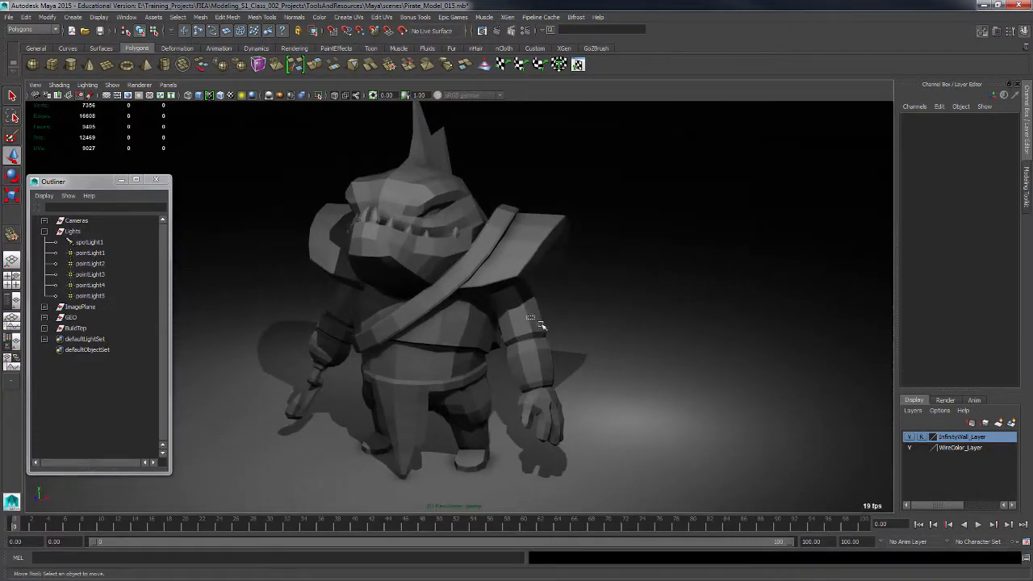
Orbit and zoom around the whole character to examine the model from front and back.
click(541, 325)
alt+drag(597, 326, 572, 358)
alt+drag(604, 413, 584, 406)
alt+middle_drag(541, 396, 542, 368)
scroll(549, 447, up, 4)
alt+middle_drag(549, 447, 550, 323)
scroll(570, 406, up, 3)
alt+drag(569, 406, 498, 369)
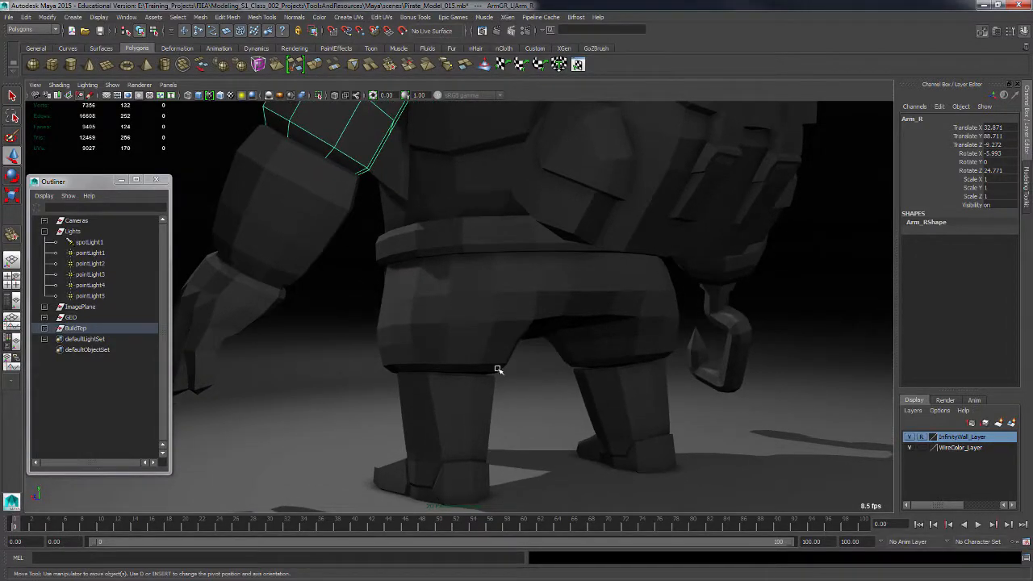
alt+right_drag(632, 384, 581, 325)
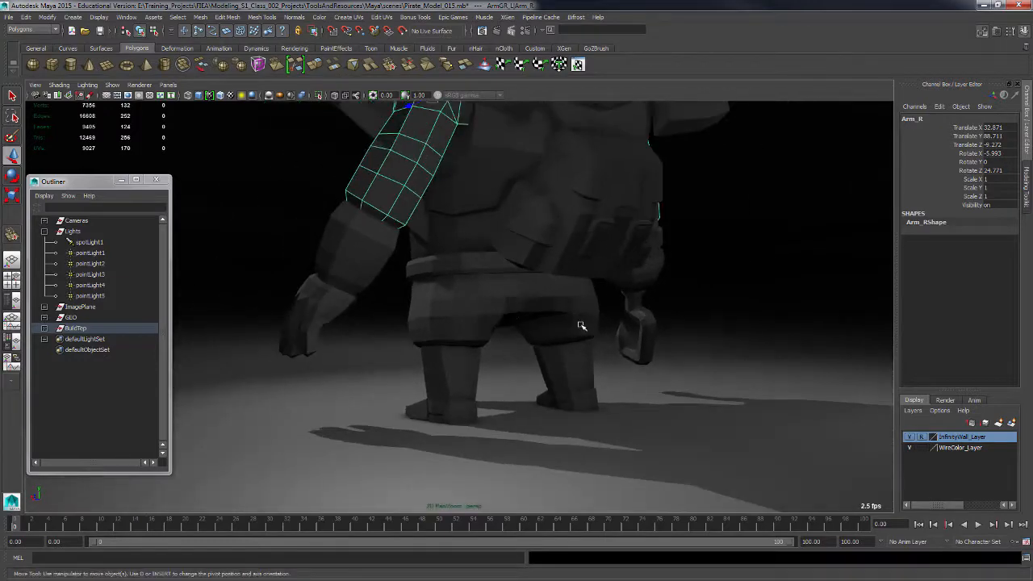
alt+middle_drag(581, 325, 542, 403)
alt+drag(542, 404, 703, 392)
alt+right_drag(703, 392, 547, 348)
alt+drag(547, 348, 619, 385)
click(611, 384)
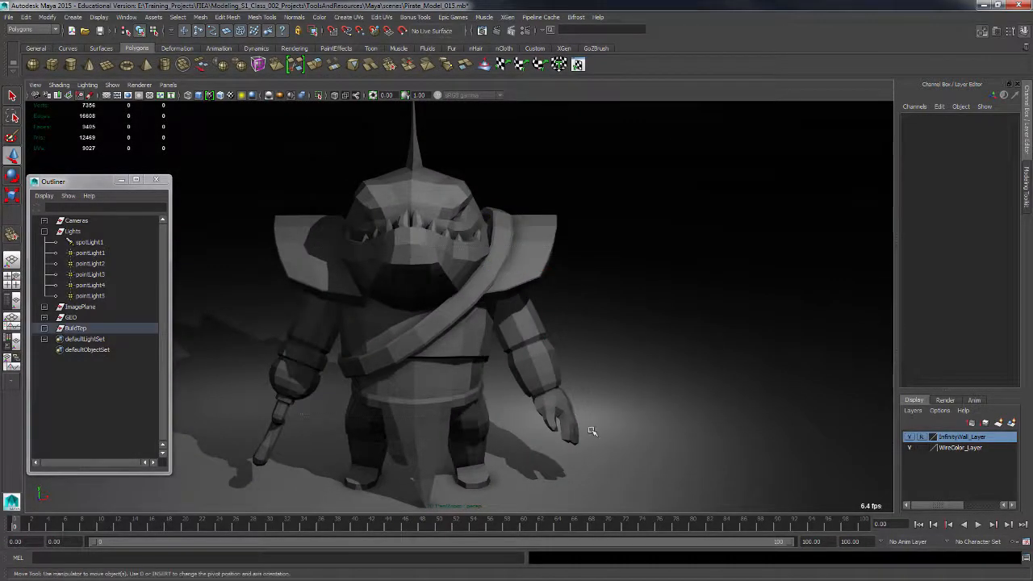
alt+drag(592, 432, 453, 377)
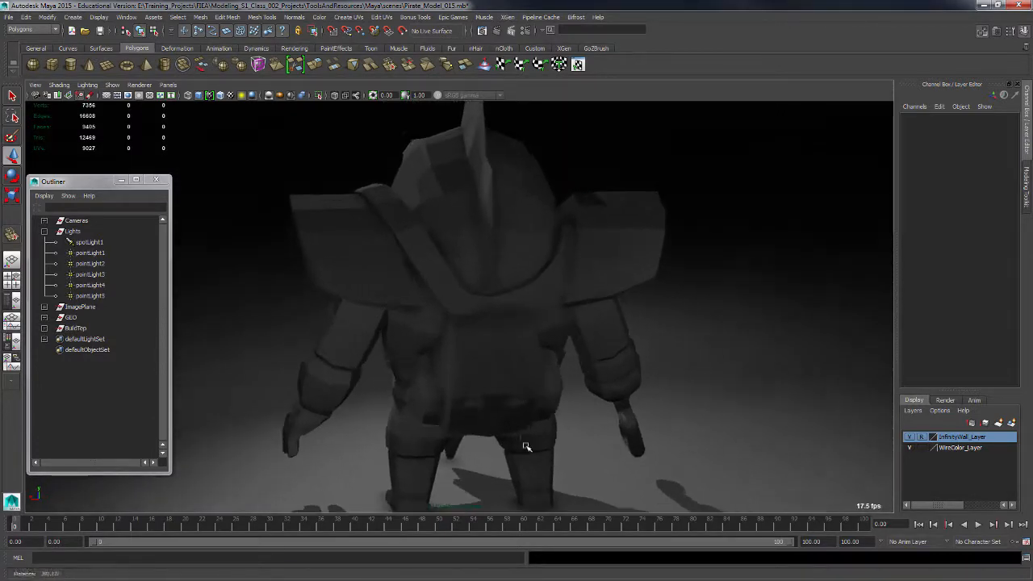
click(508, 438)
click(657, 395)
alt+drag(546, 454, 532, 368)
click(432, 390)
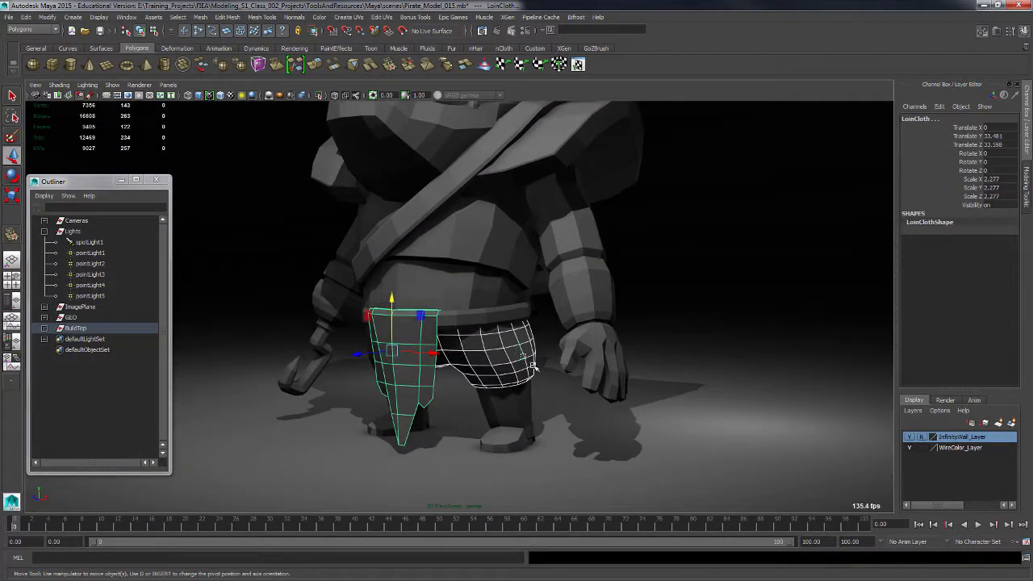
alt+drag(533, 418, 512, 377)
alt+drag(511, 340, 480, 395)
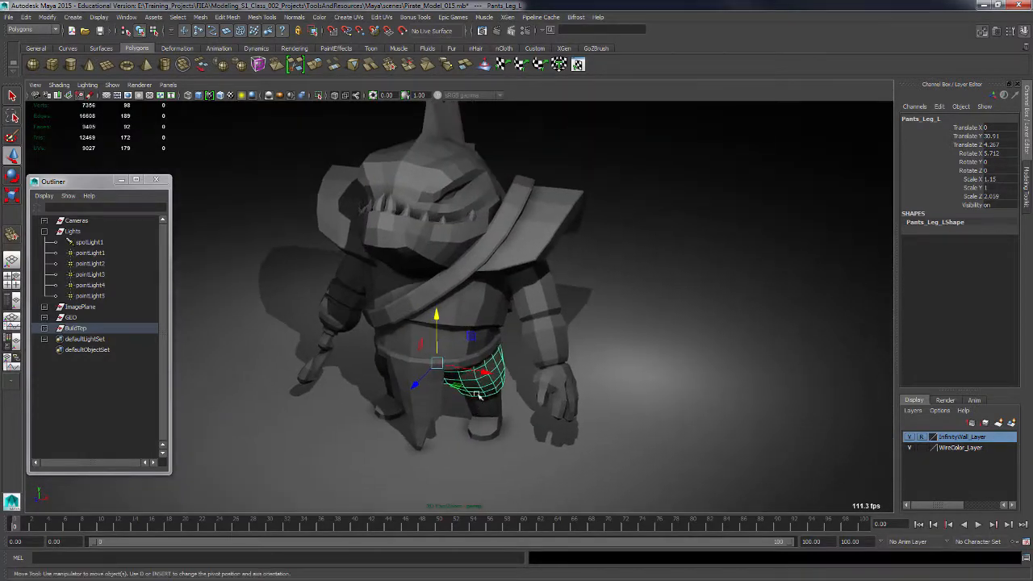
alt+drag(527, 369, 622, 351)
click(700, 315)
alt+drag(700, 315, 567, 370)
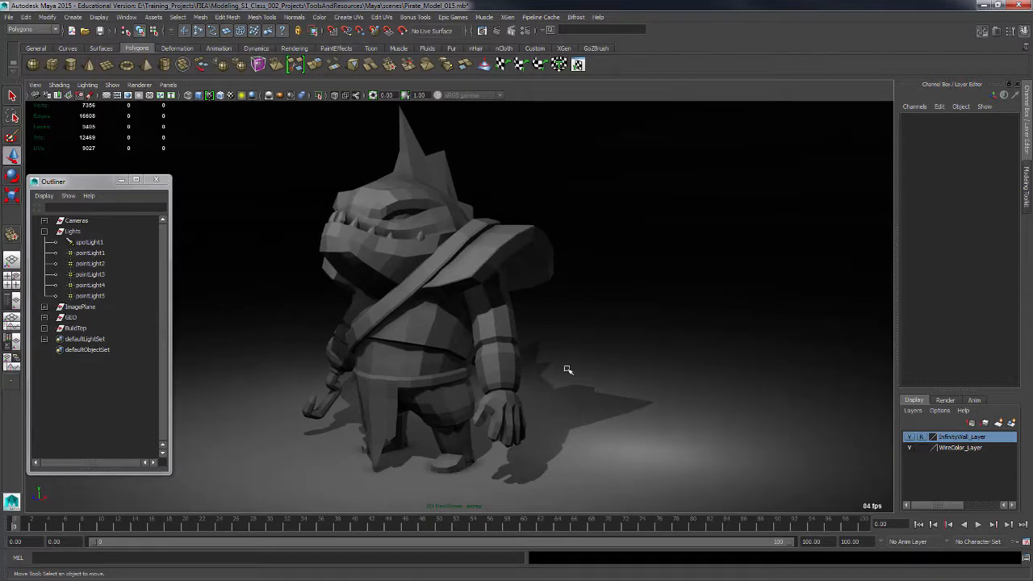
Show image planes again in the perspective view.
click(112, 84)
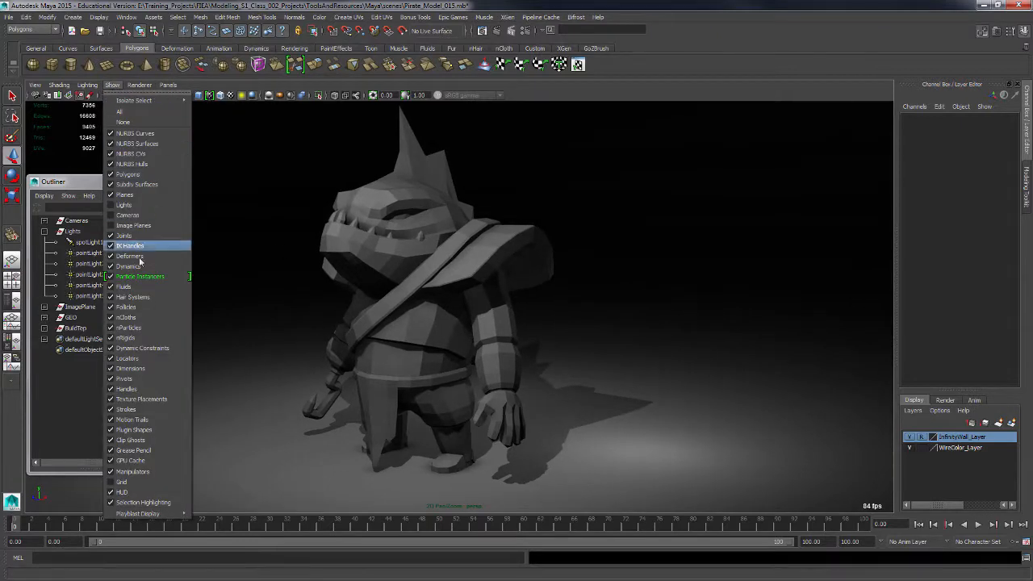
click(149, 226)
alt+drag(593, 368, 625, 417)
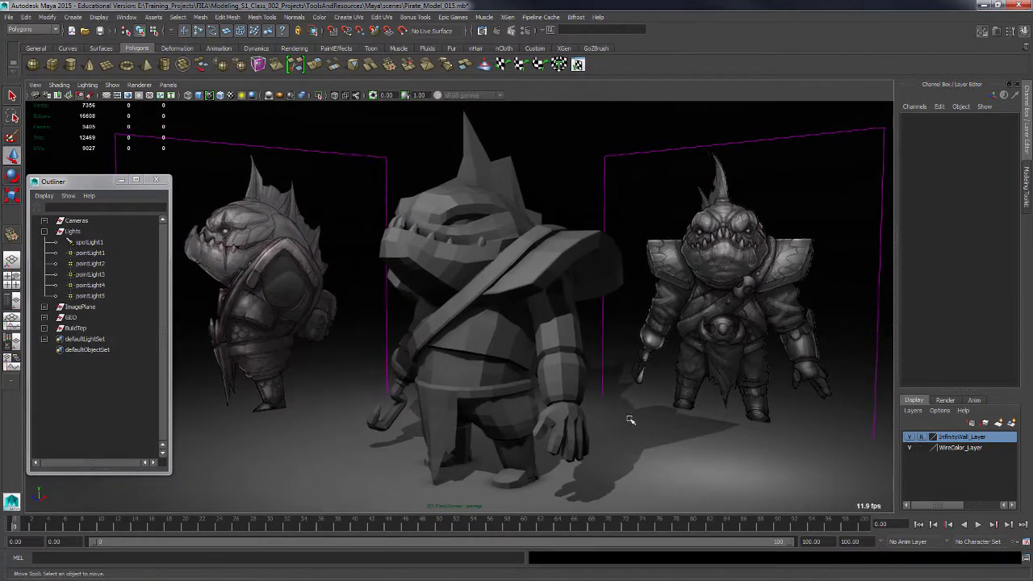
Hide the back_imagePlane image plane.
key(space)
mouse_move(658, 424)
alt+middle_down()
mouse_move(761, 429)
mouse_move(763, 419)
mouse_move(818, 433)
alt+middle_up()
alt+right_drag(819, 433, 792, 431)
alt+drag(792, 431, 551, 436)
alt+drag(343, 427, 367, 427)
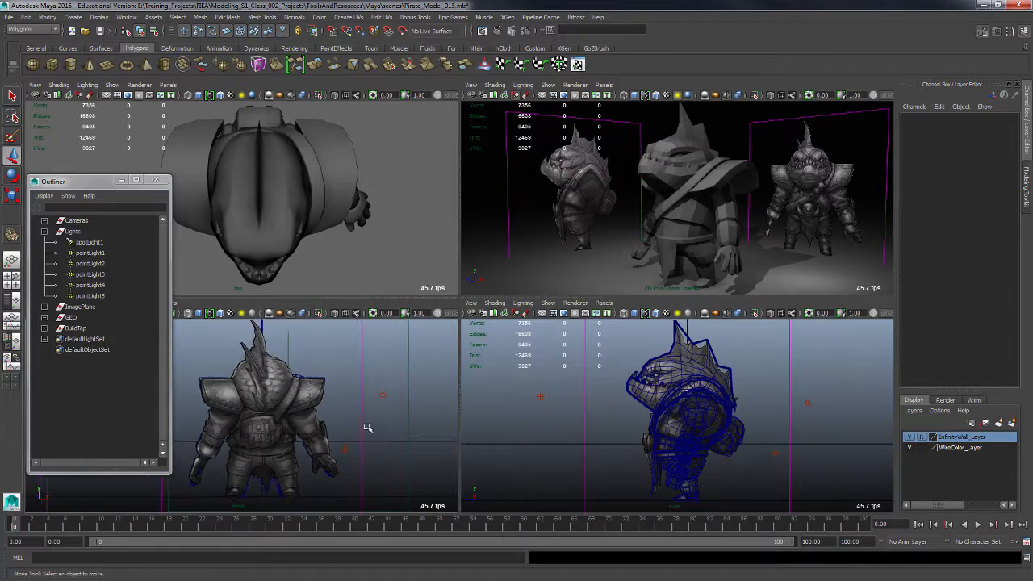
click(45, 307)
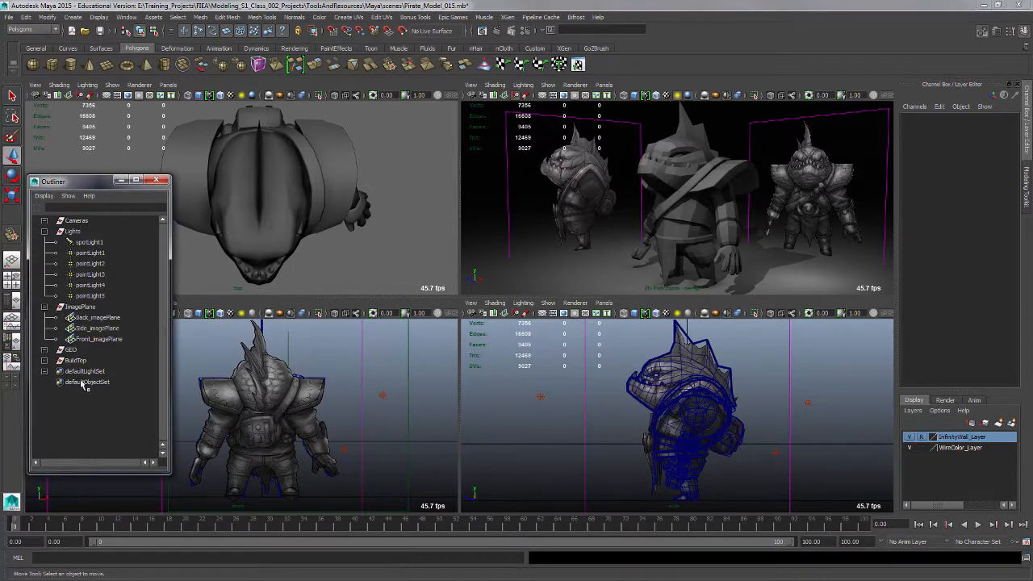
drag(110, 318, 121, 329)
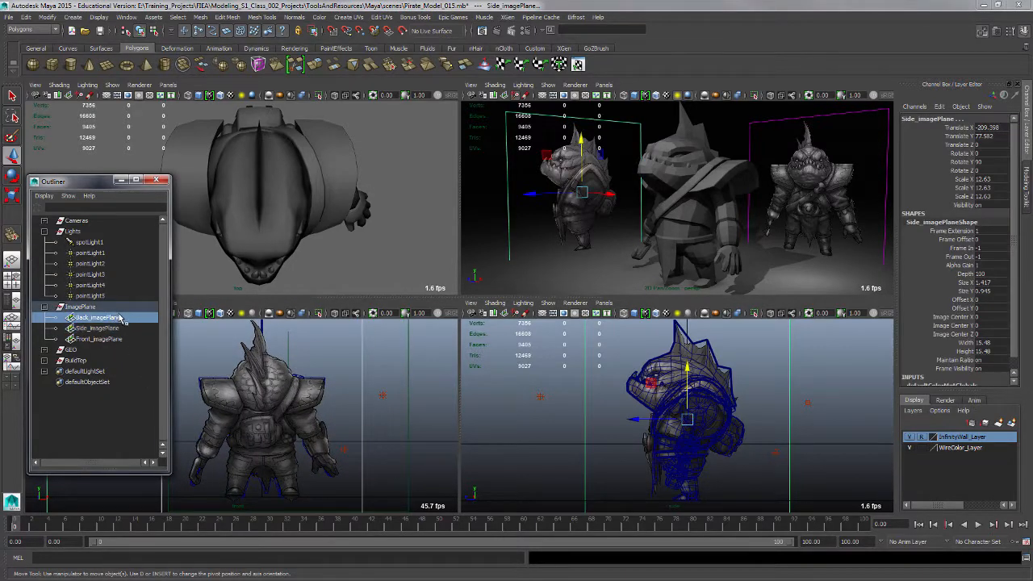
key(ctrl+h)
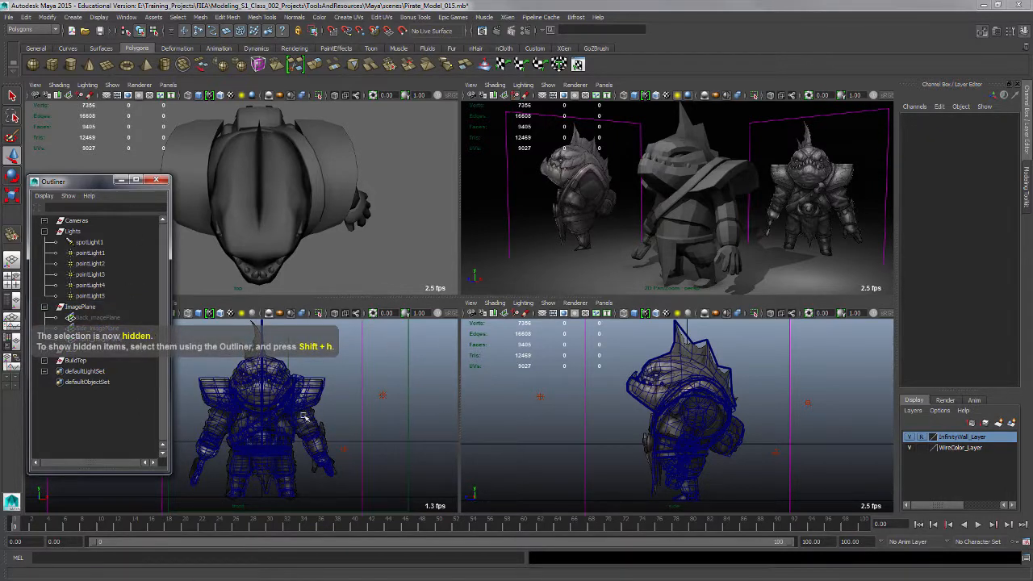
Save the scene.
key(space)
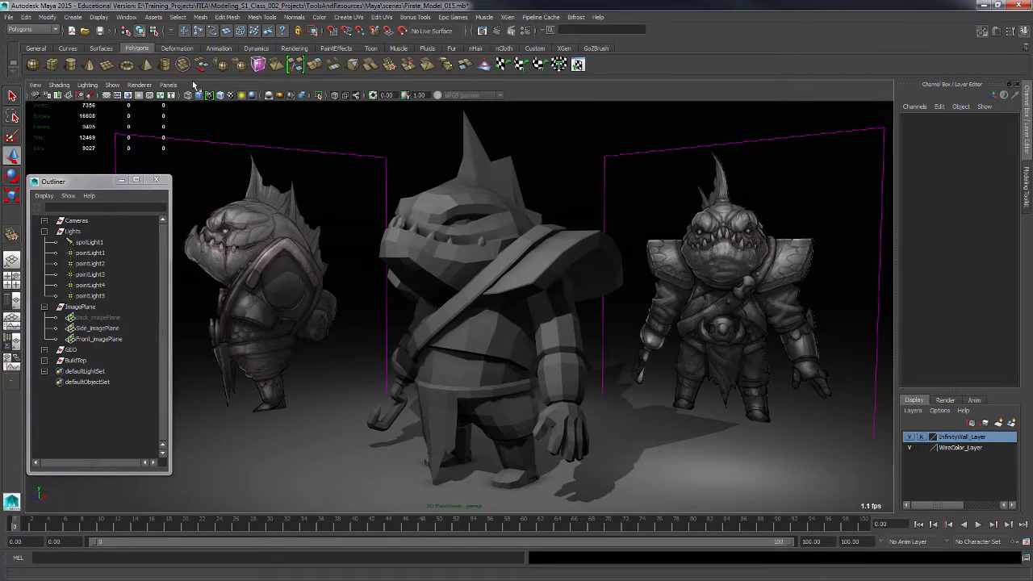
click(8, 17)
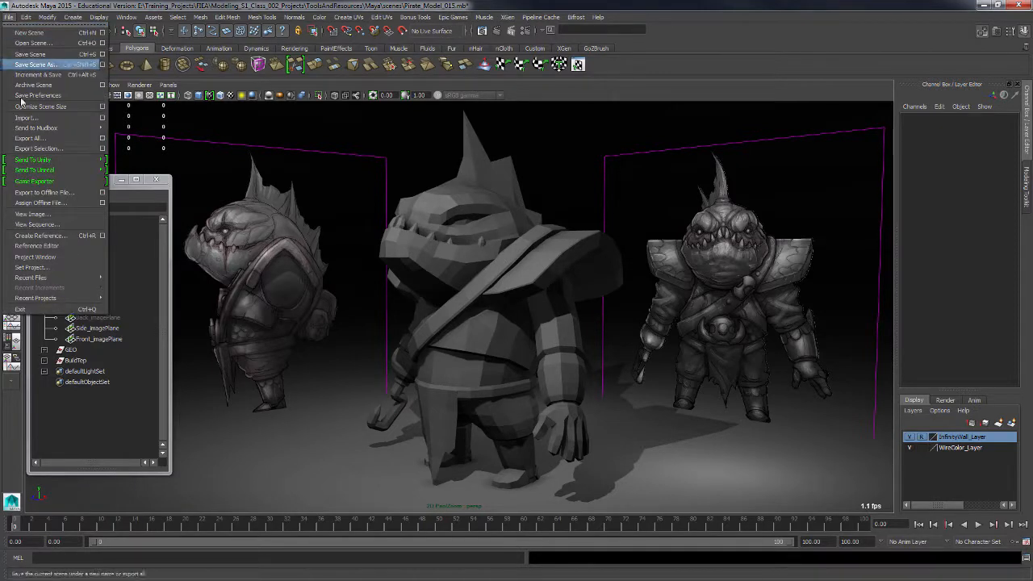
click(30, 55)
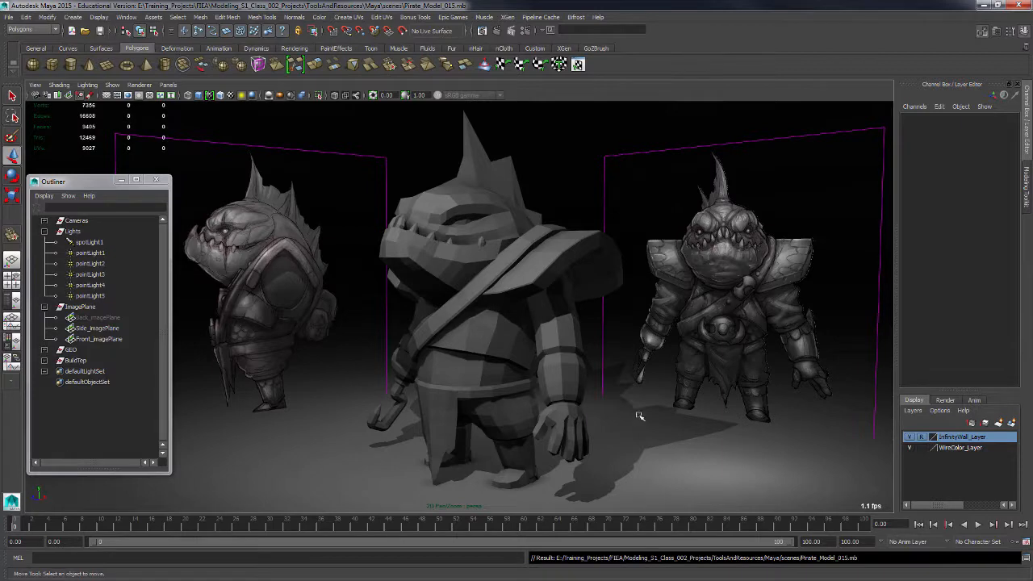